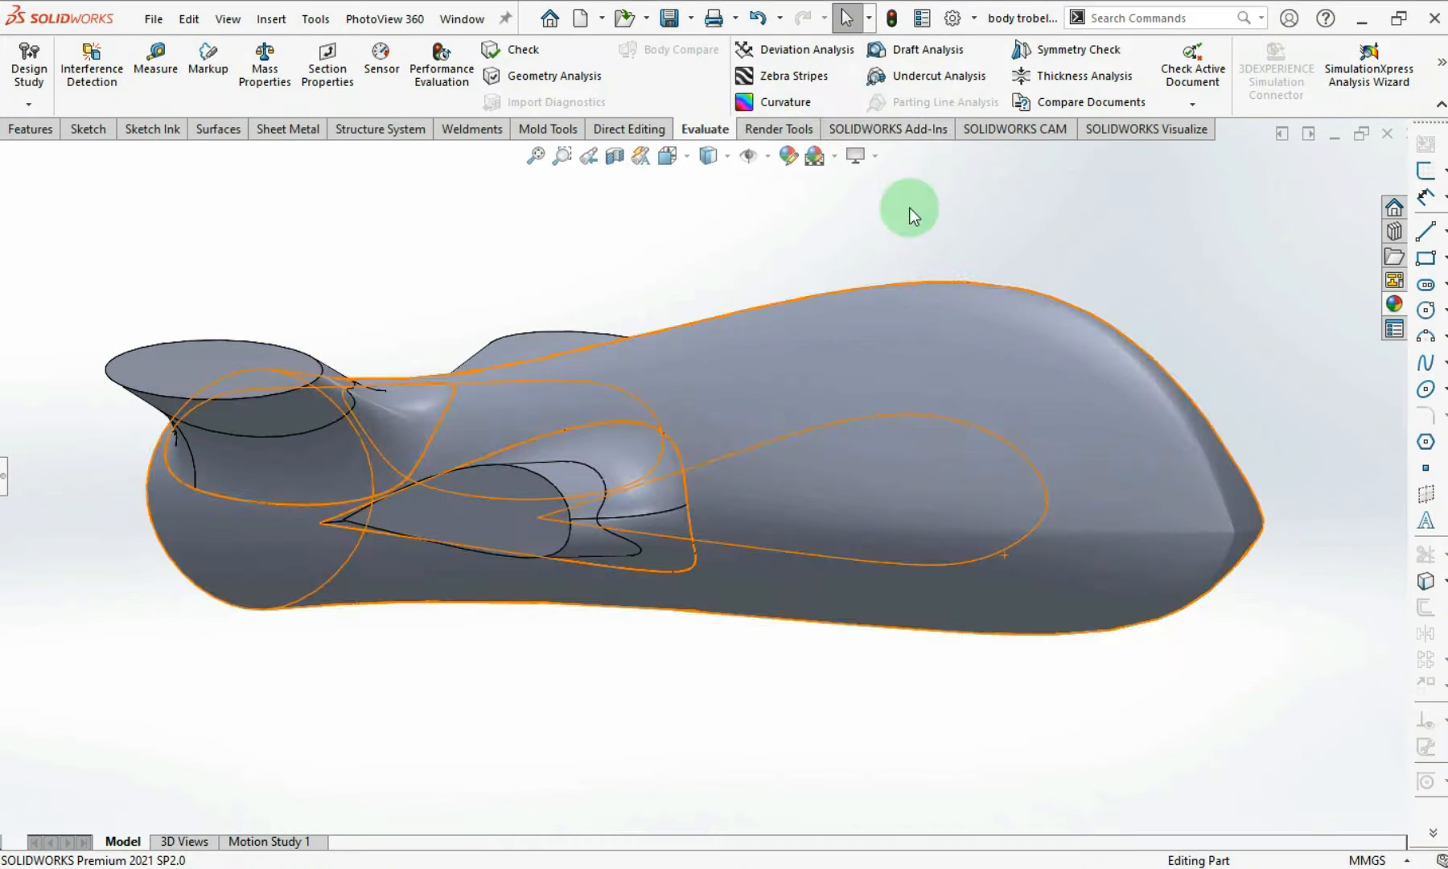
- Display zebra stripes on the body and examine the stripe flow at the nose tip and across the fin blends
click(808, 81)
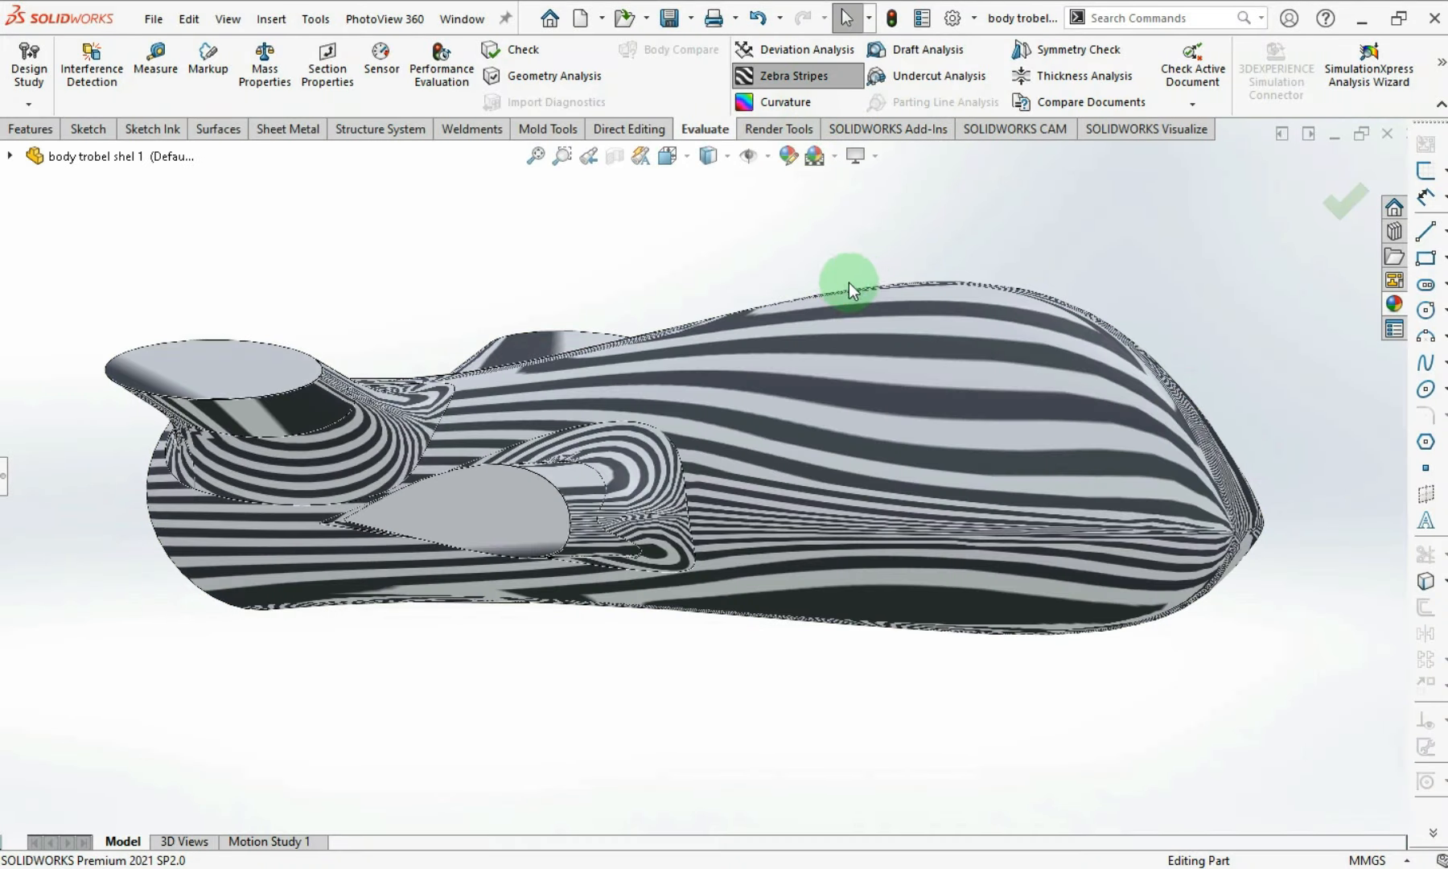
scroll(1222, 527, down, 5)
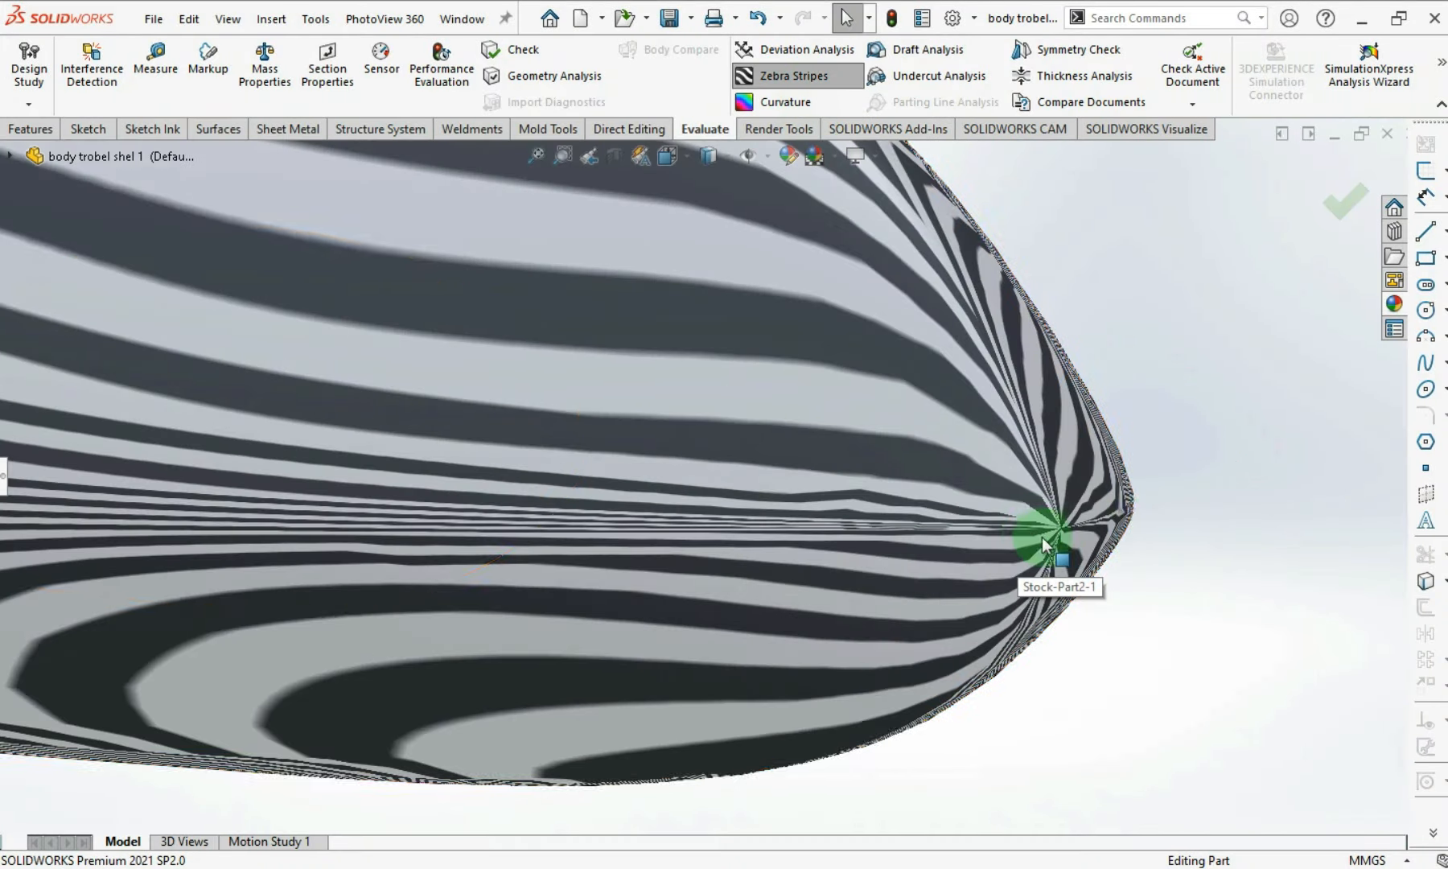
scroll(1013, 534, up, 4)
middle_drag(1002, 532, 844, 494)
scroll(696, 479, down, 5)
middle_drag(696, 479, 831, 508)
scroll(833, 510, up, 10)
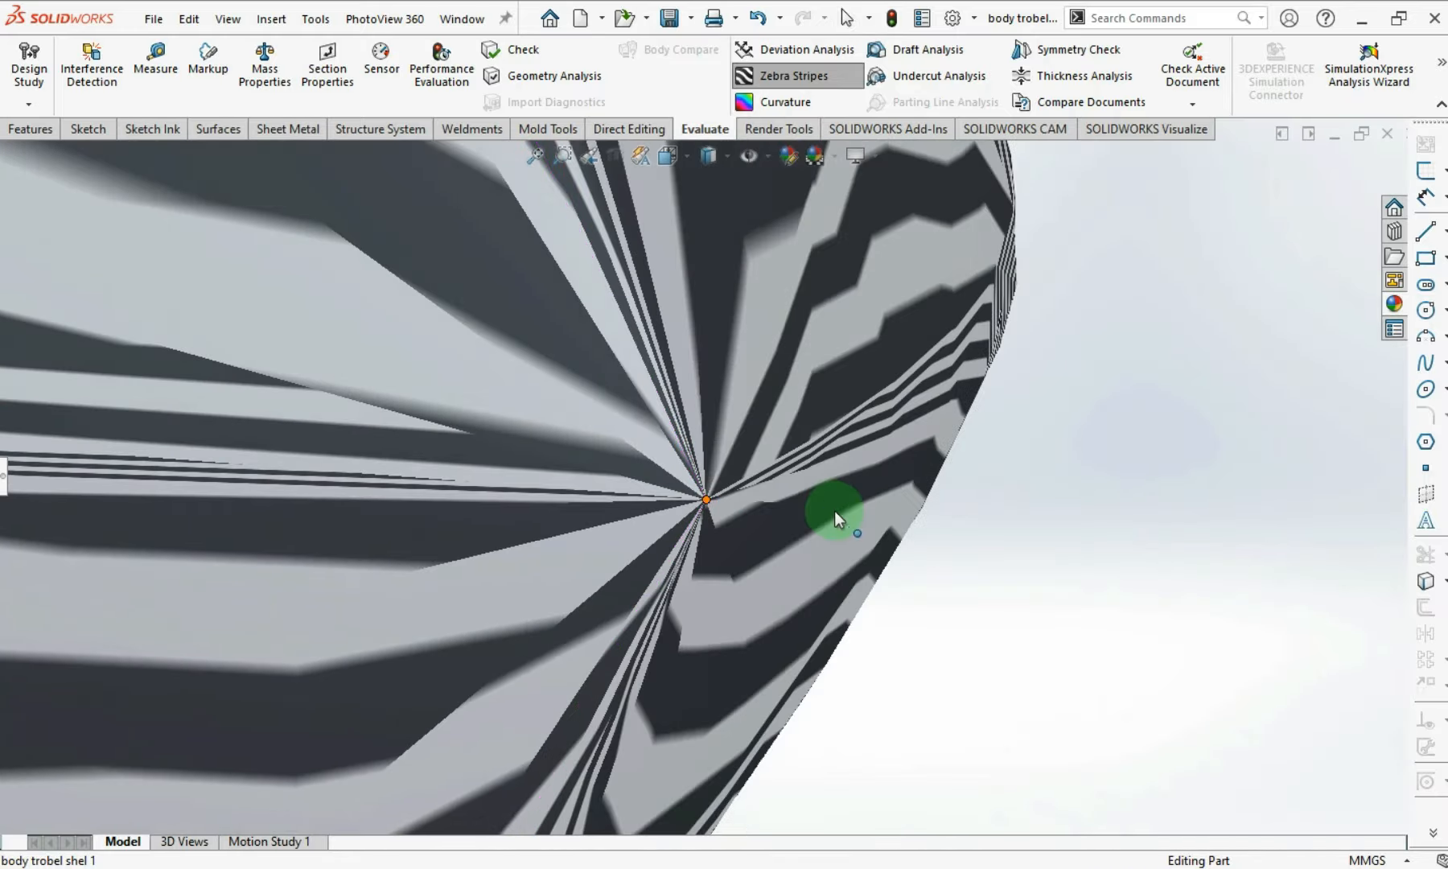
scroll(483, 446, down, 10)
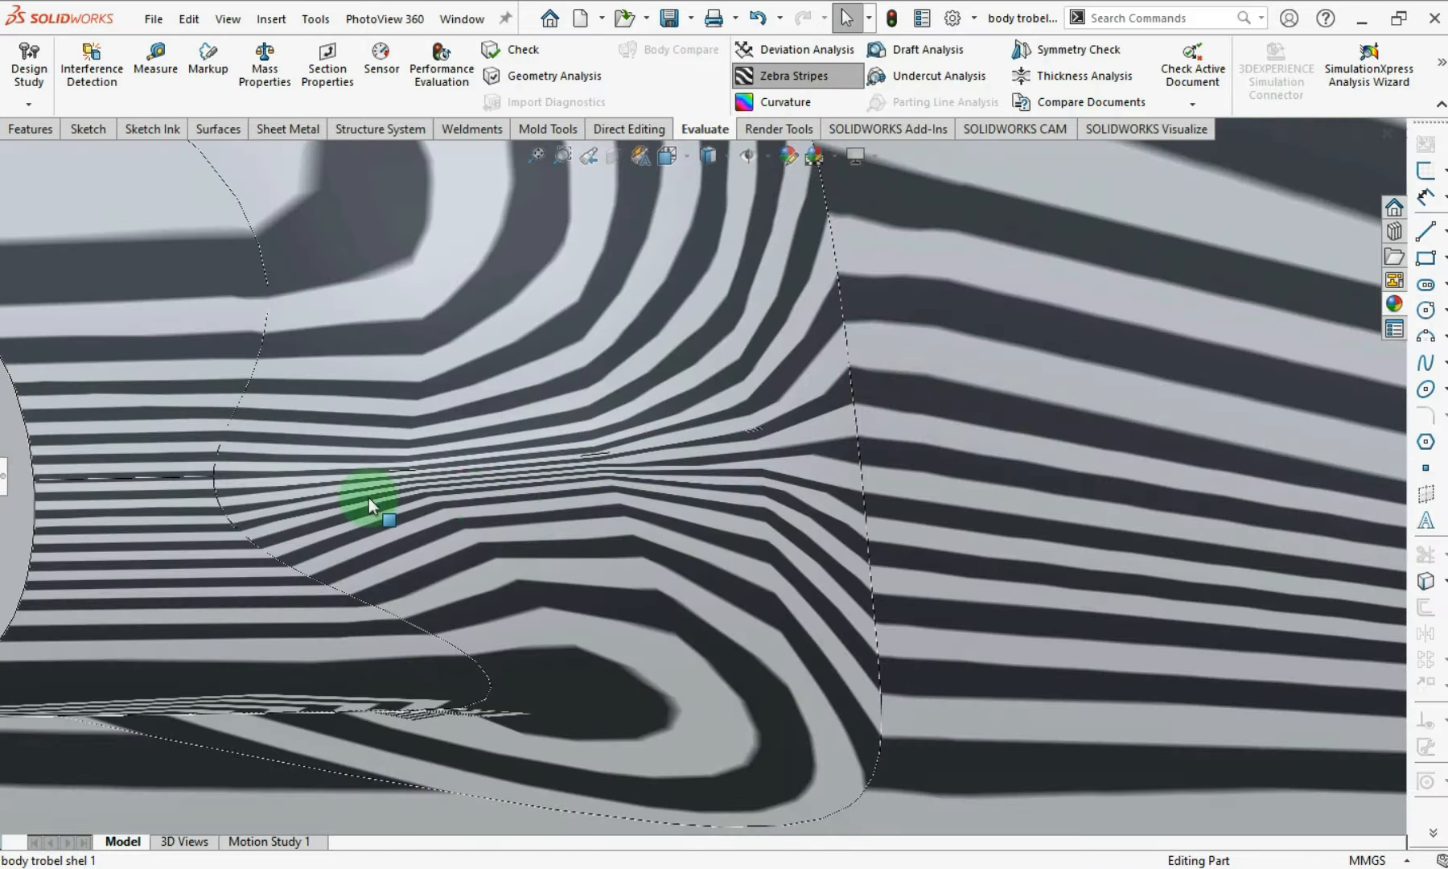
middle_drag(369, 496, 905, 339)
scroll(1058, 419, down, 3)
click(977, 507)
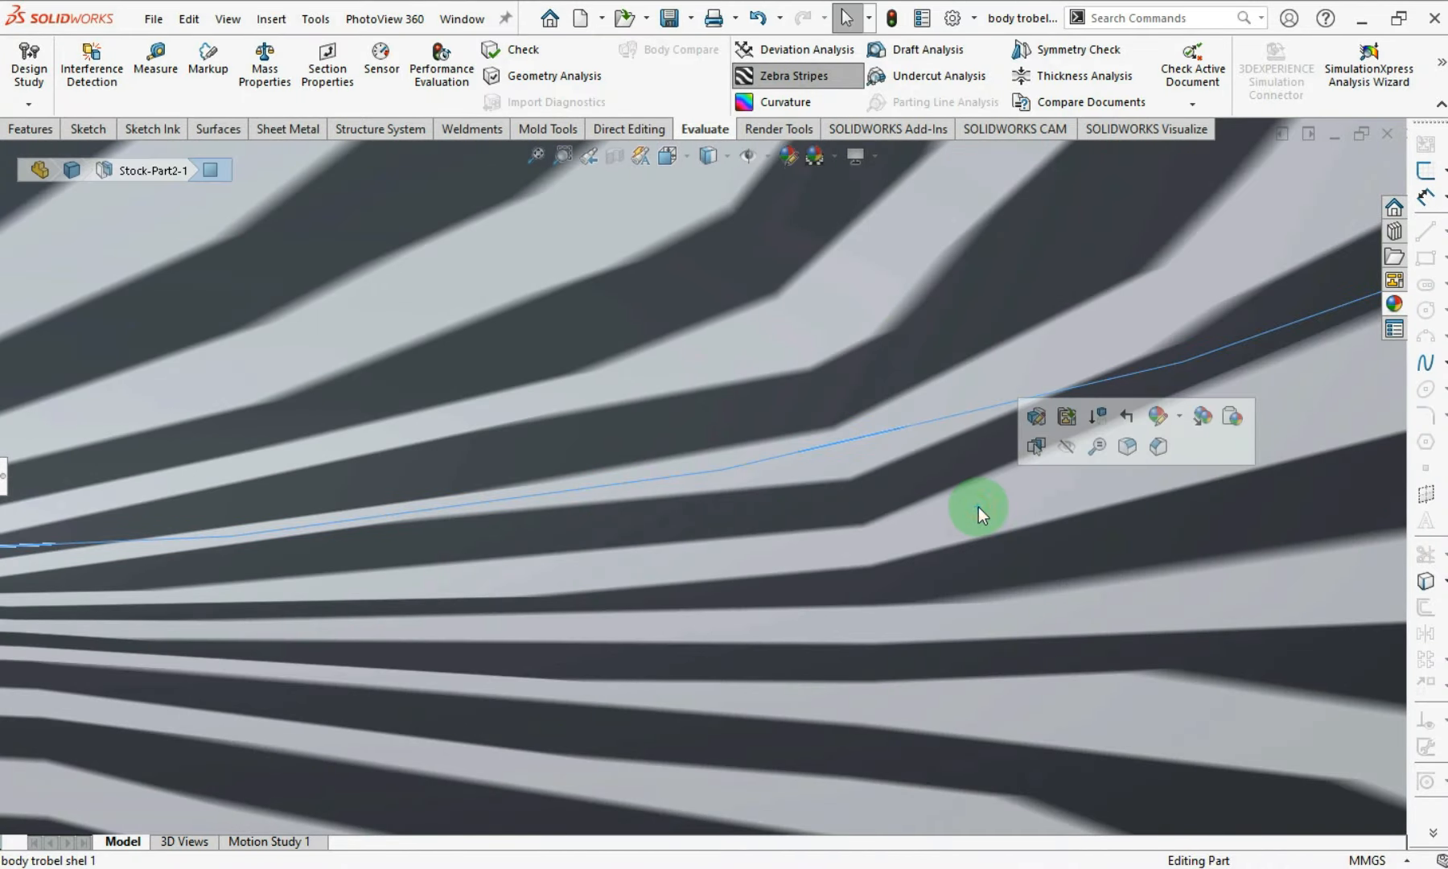
scroll(976, 509, up, 8)
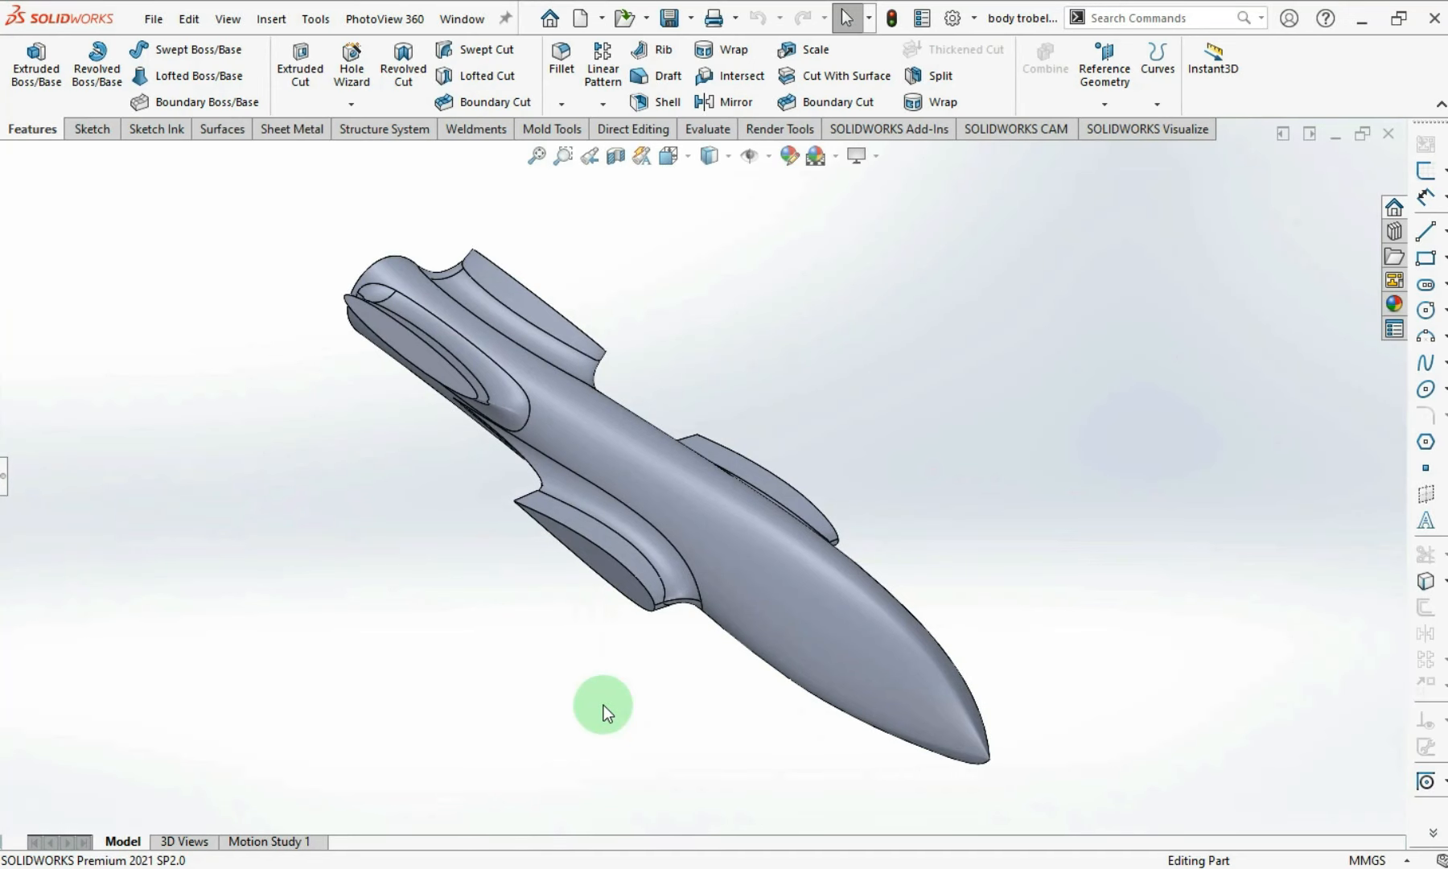
- Create a reference plane offset 50 mm from the Right Plane
click(4, 477)
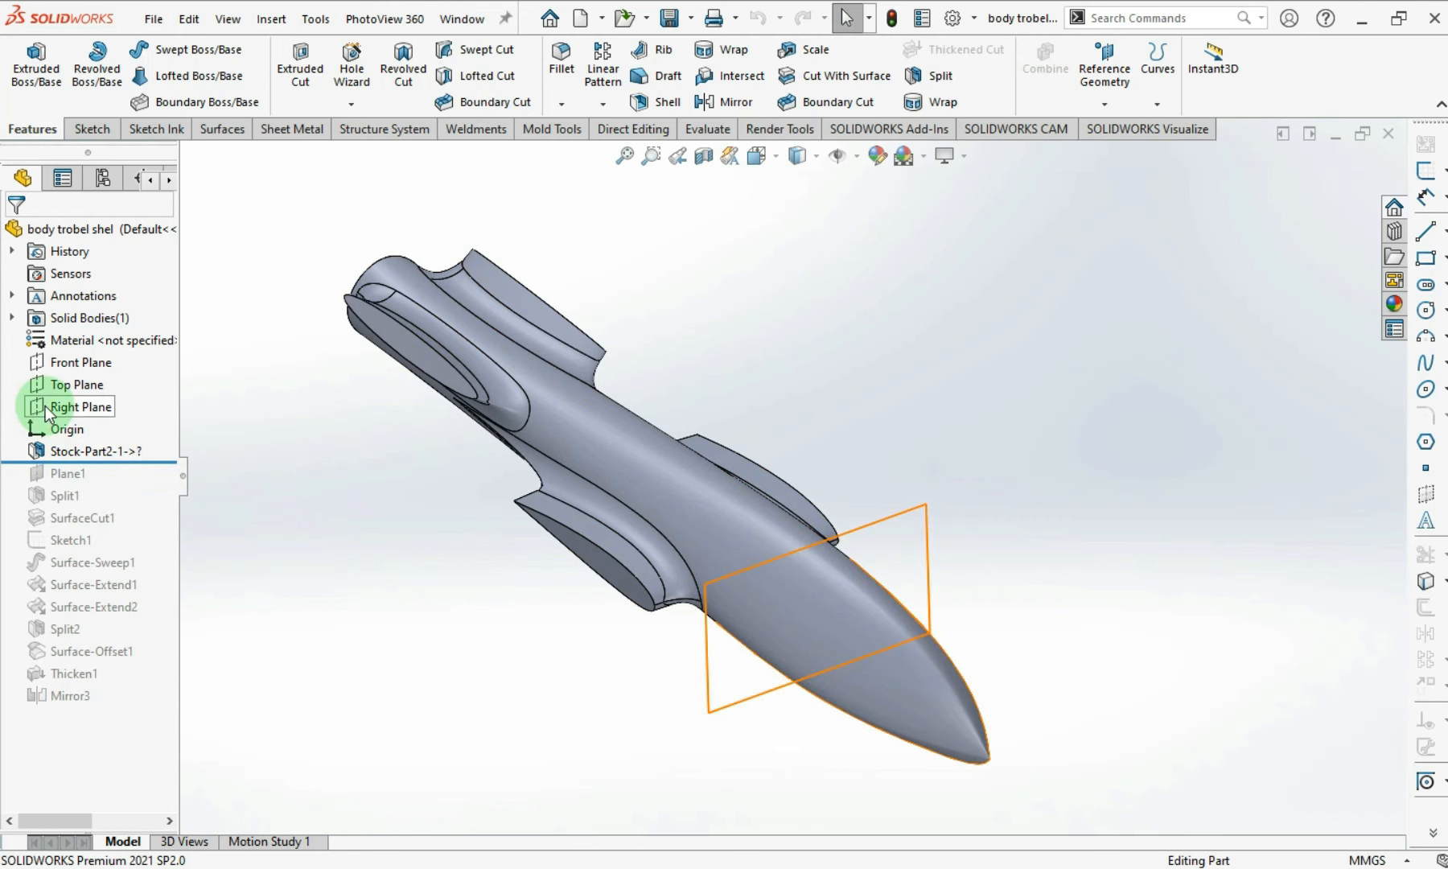
click(79, 406)
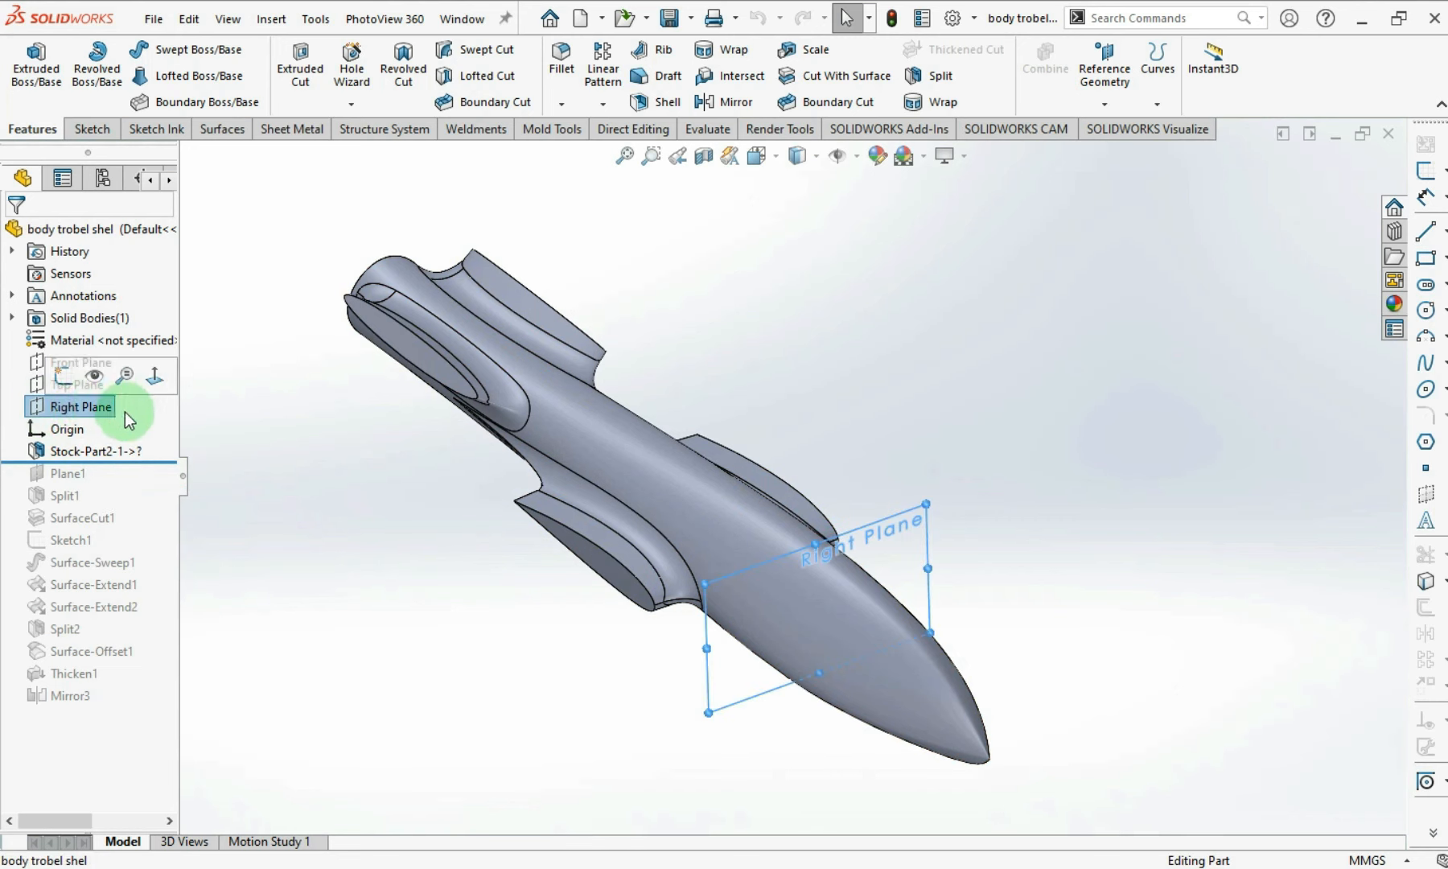
click(1106, 104)
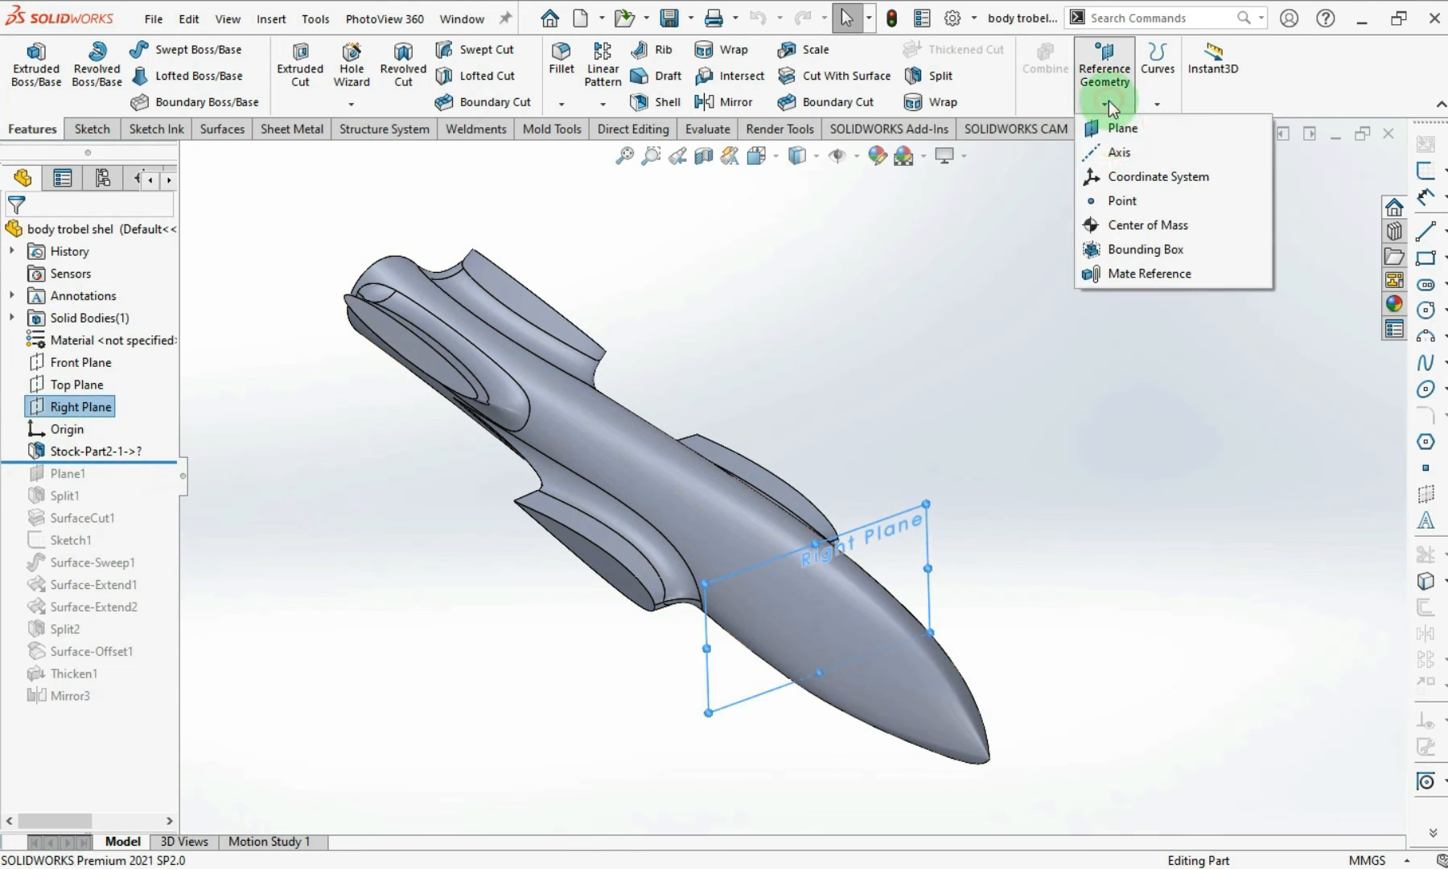
click(1121, 130)
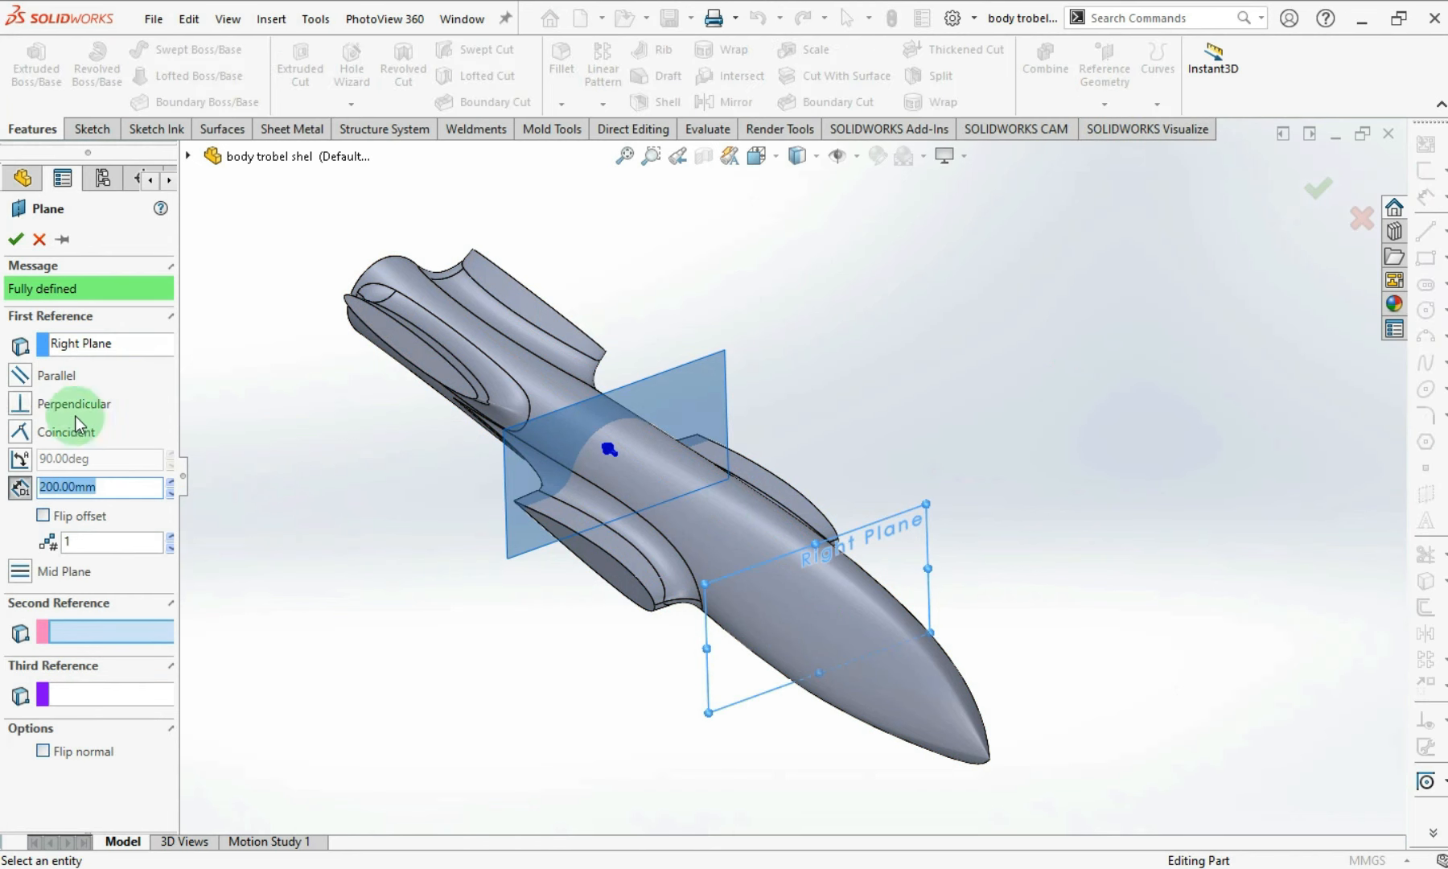
scroll(805, 596, down, 4)
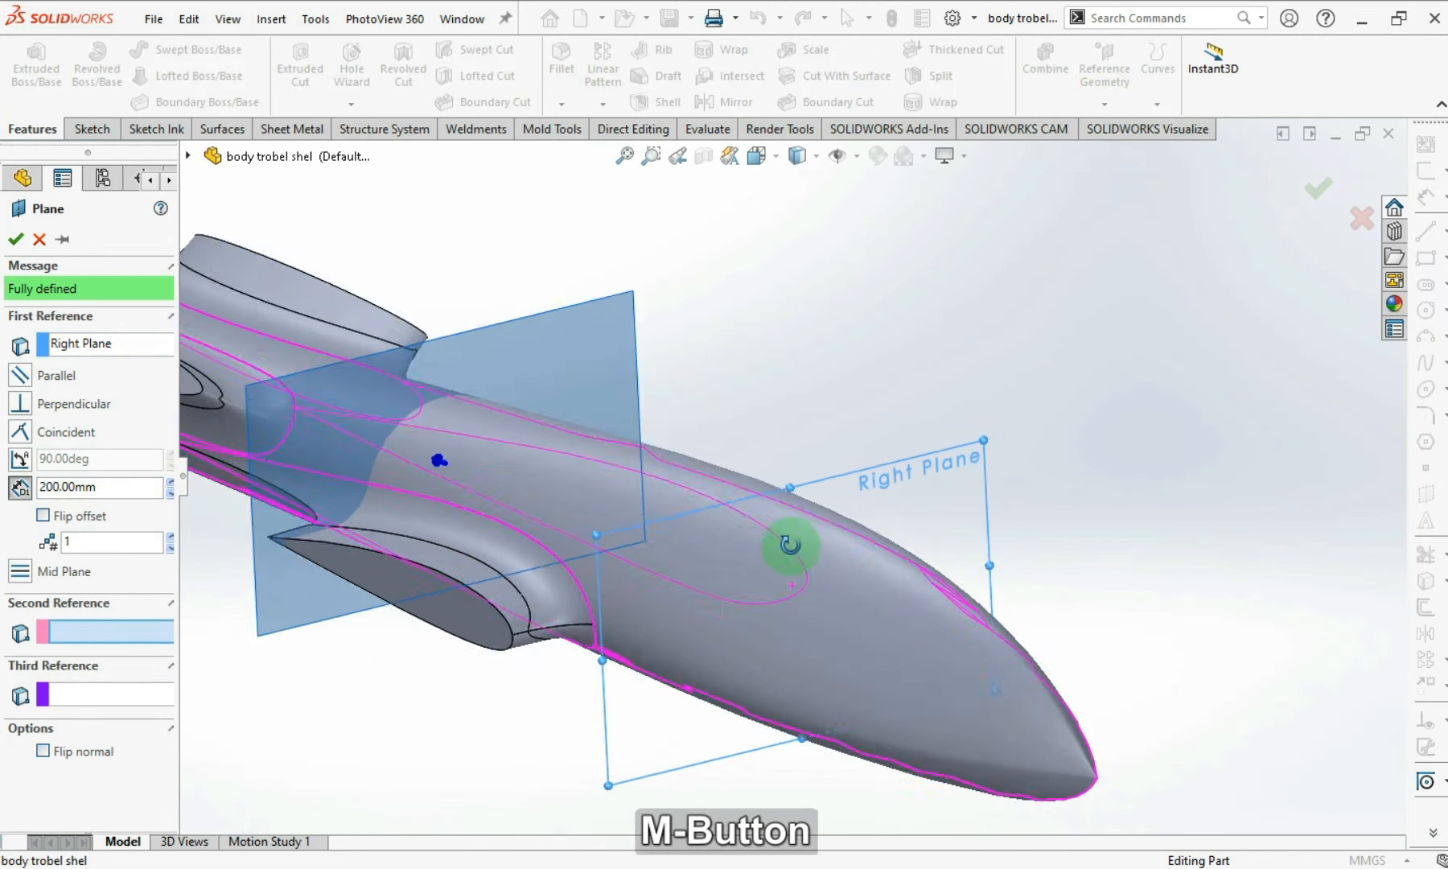
click(169, 492)
click(168, 492)
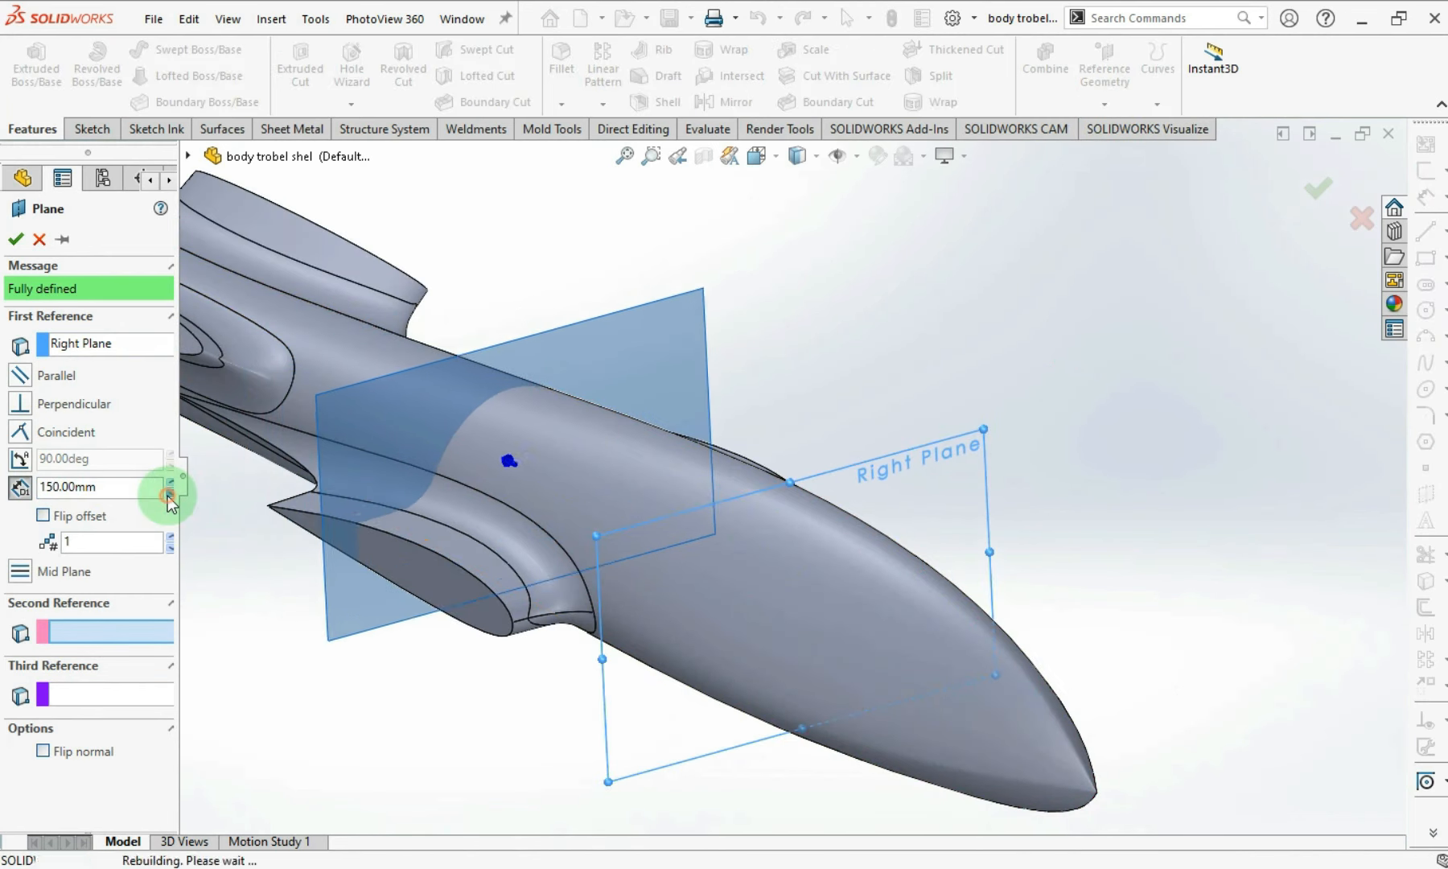
click(167, 494)
click(168, 493)
click(168, 493)
click(168, 493)
click(168, 492)
click(168, 492)
click(168, 492)
click(168, 492)
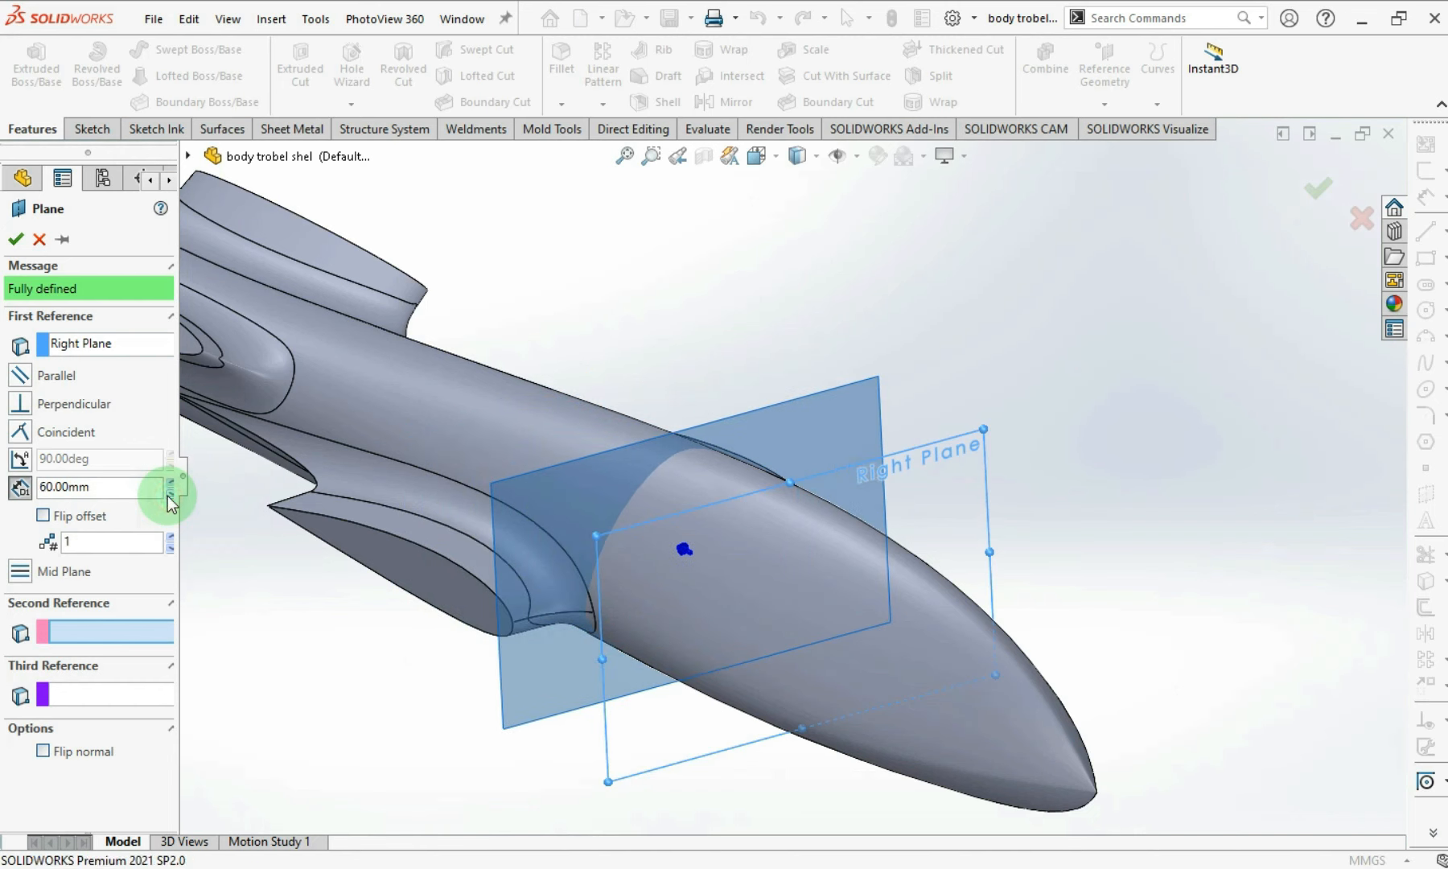
click(168, 493)
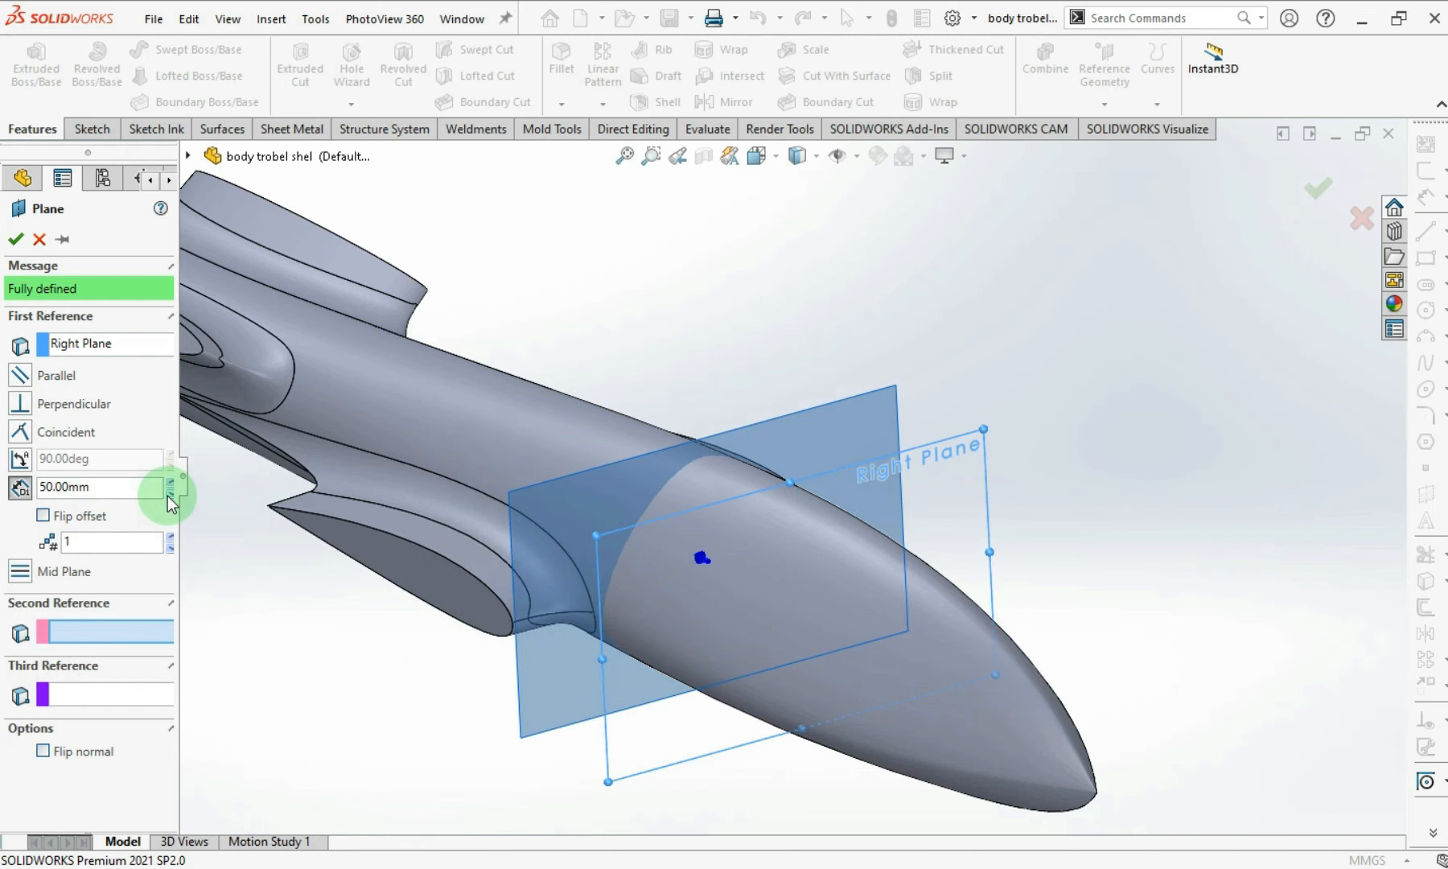
click(16, 239)
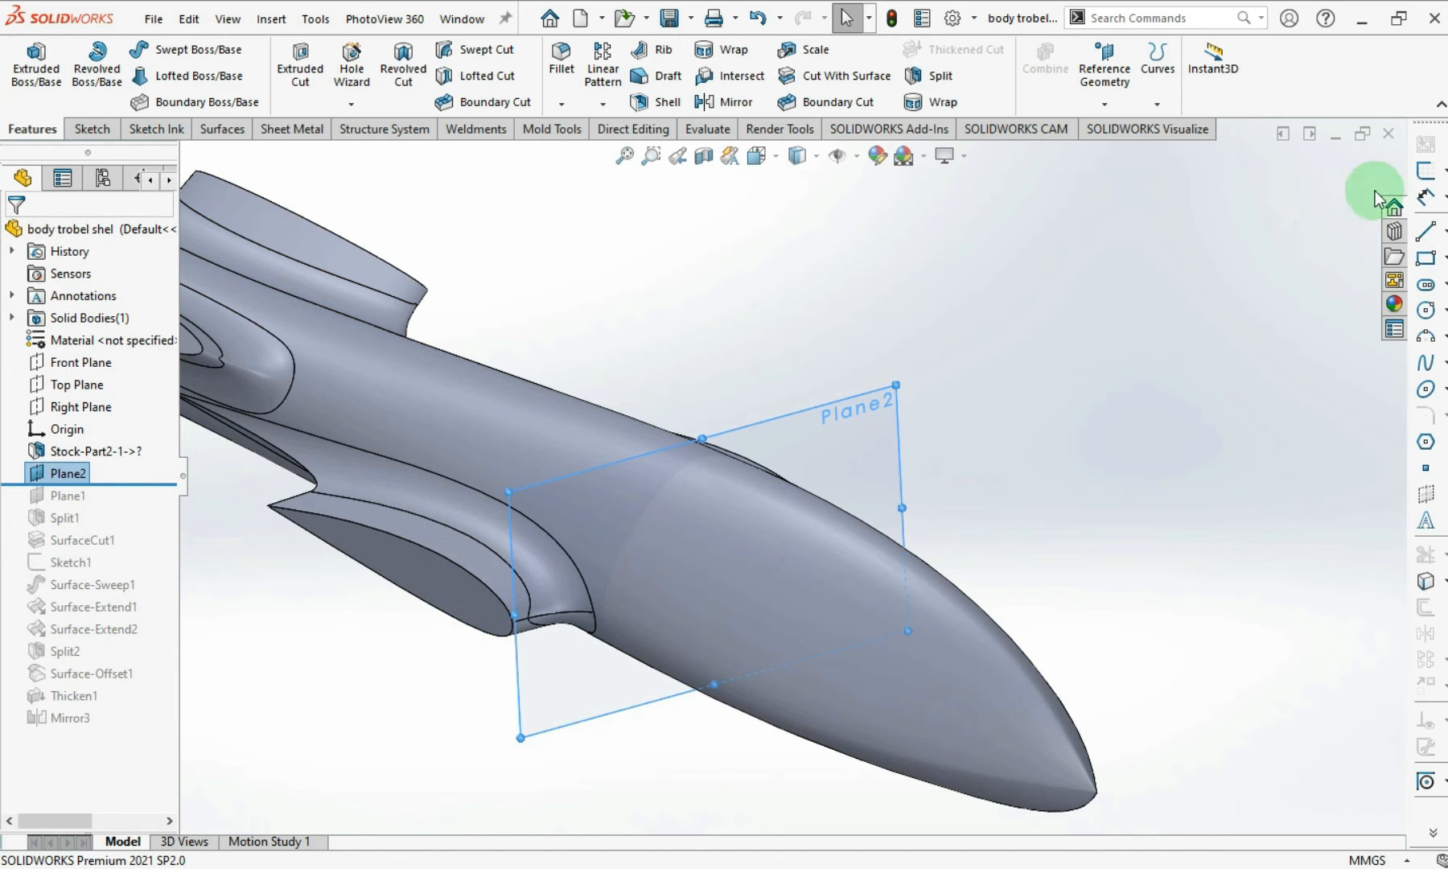
- Sketch the intersection curve of the main body surface with the new 50 mm offset plane and close the sketch
click(1428, 171)
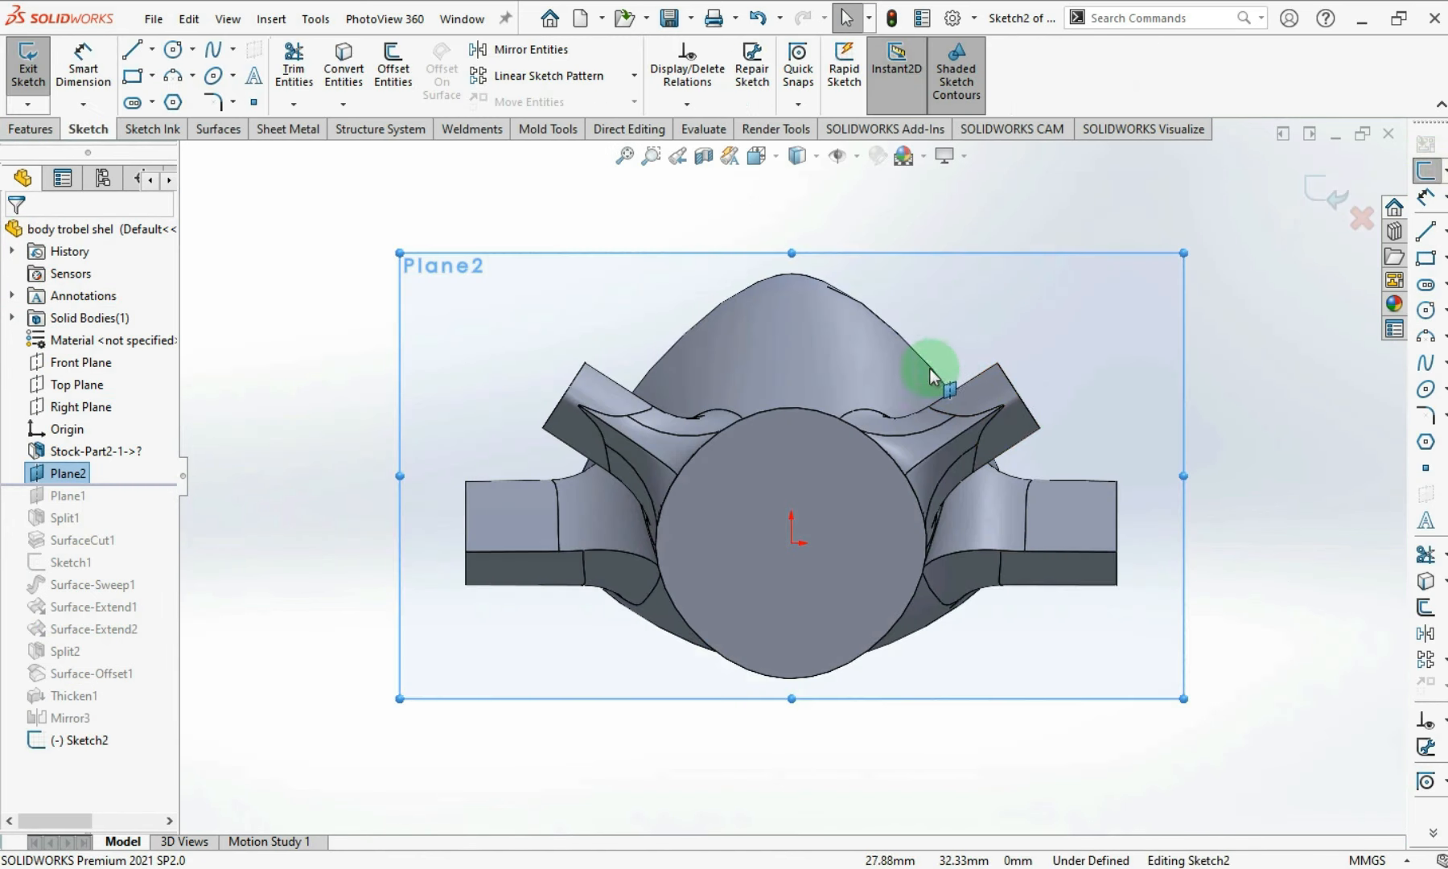
click(812, 357)
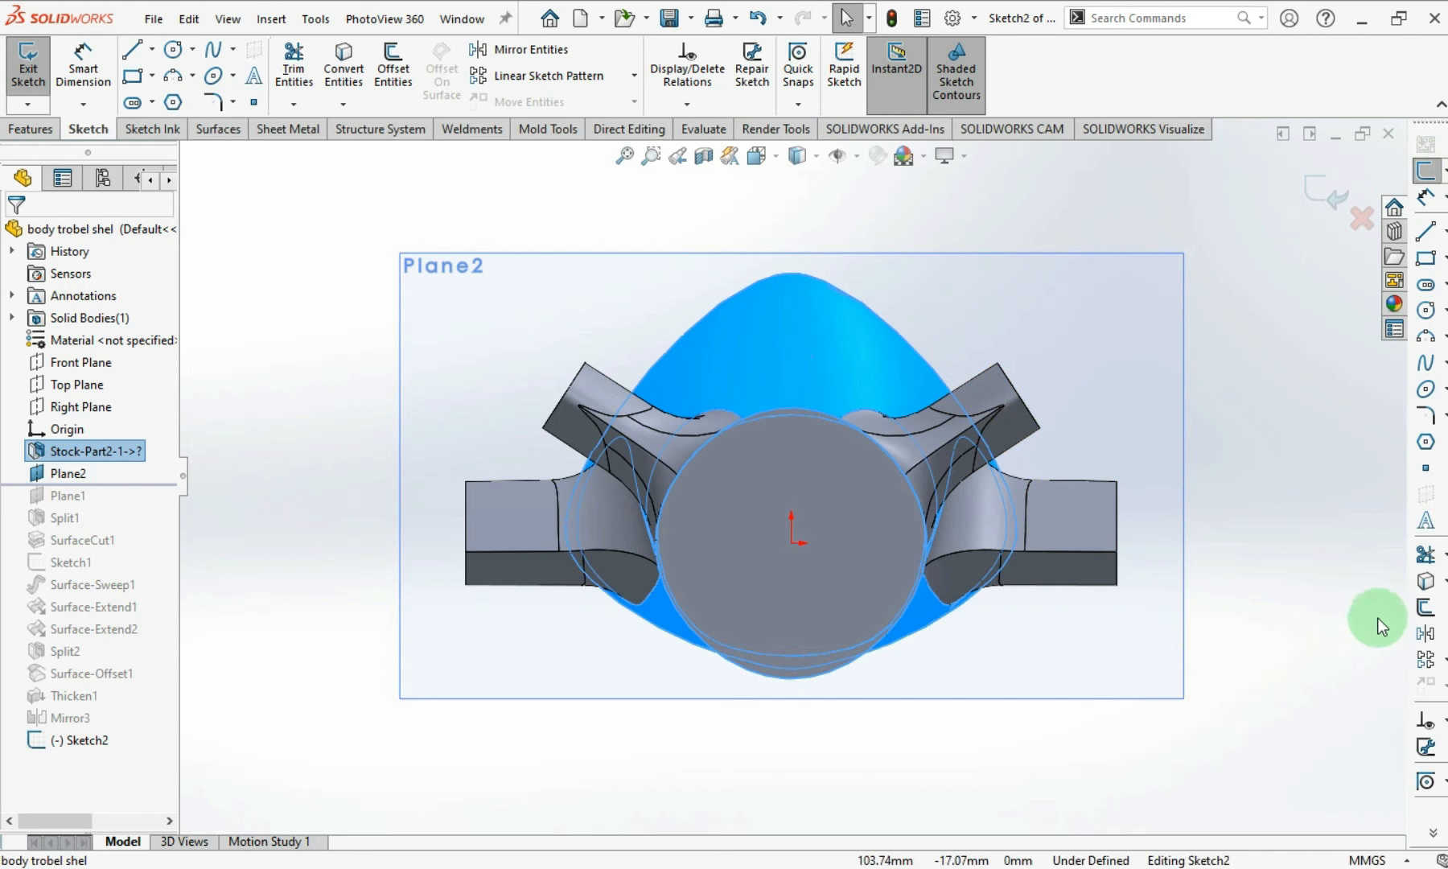
click(1445, 581)
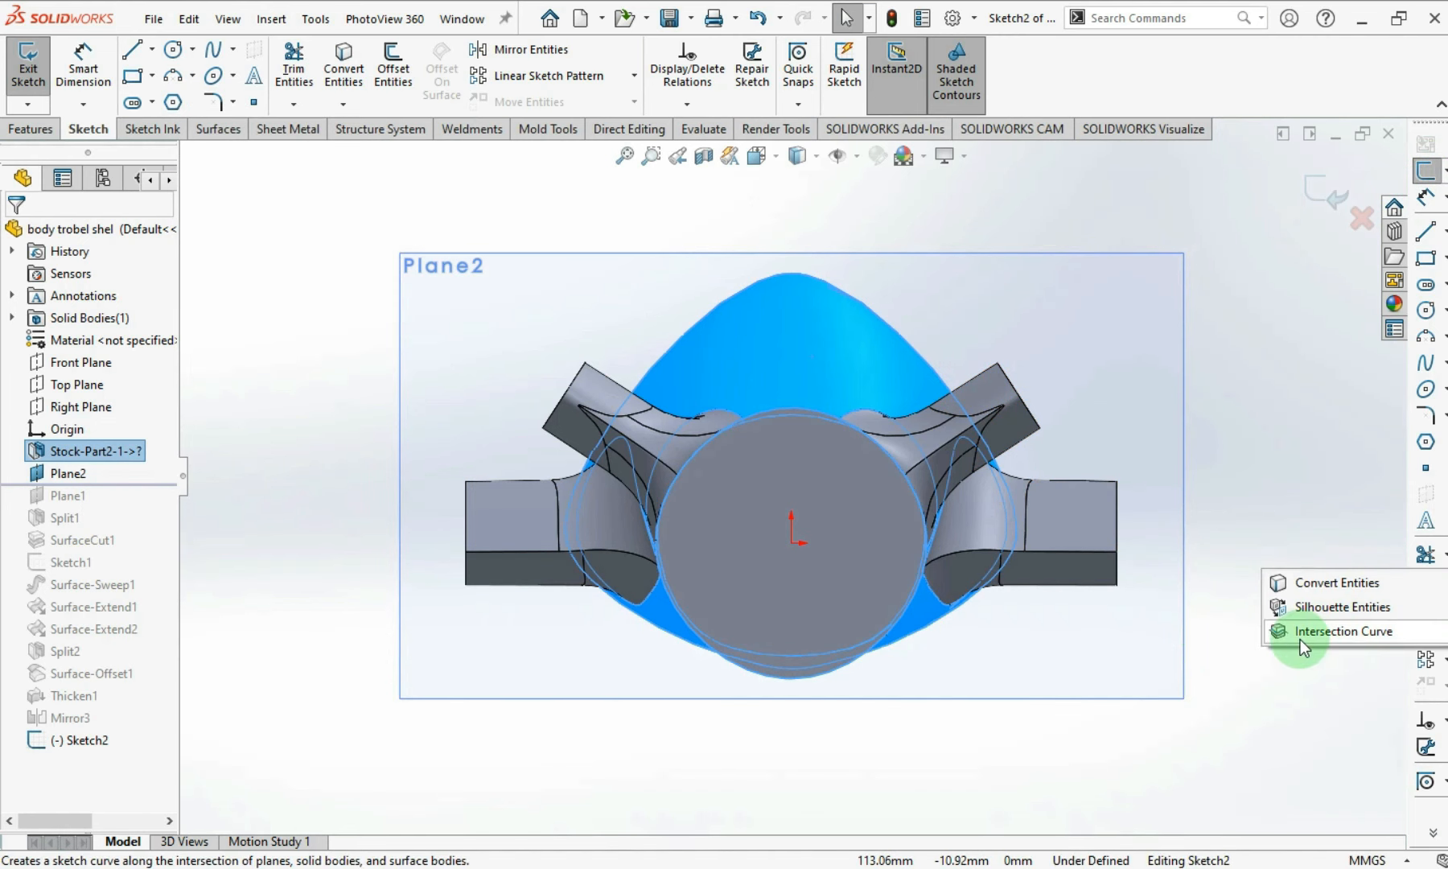
click(1360, 633)
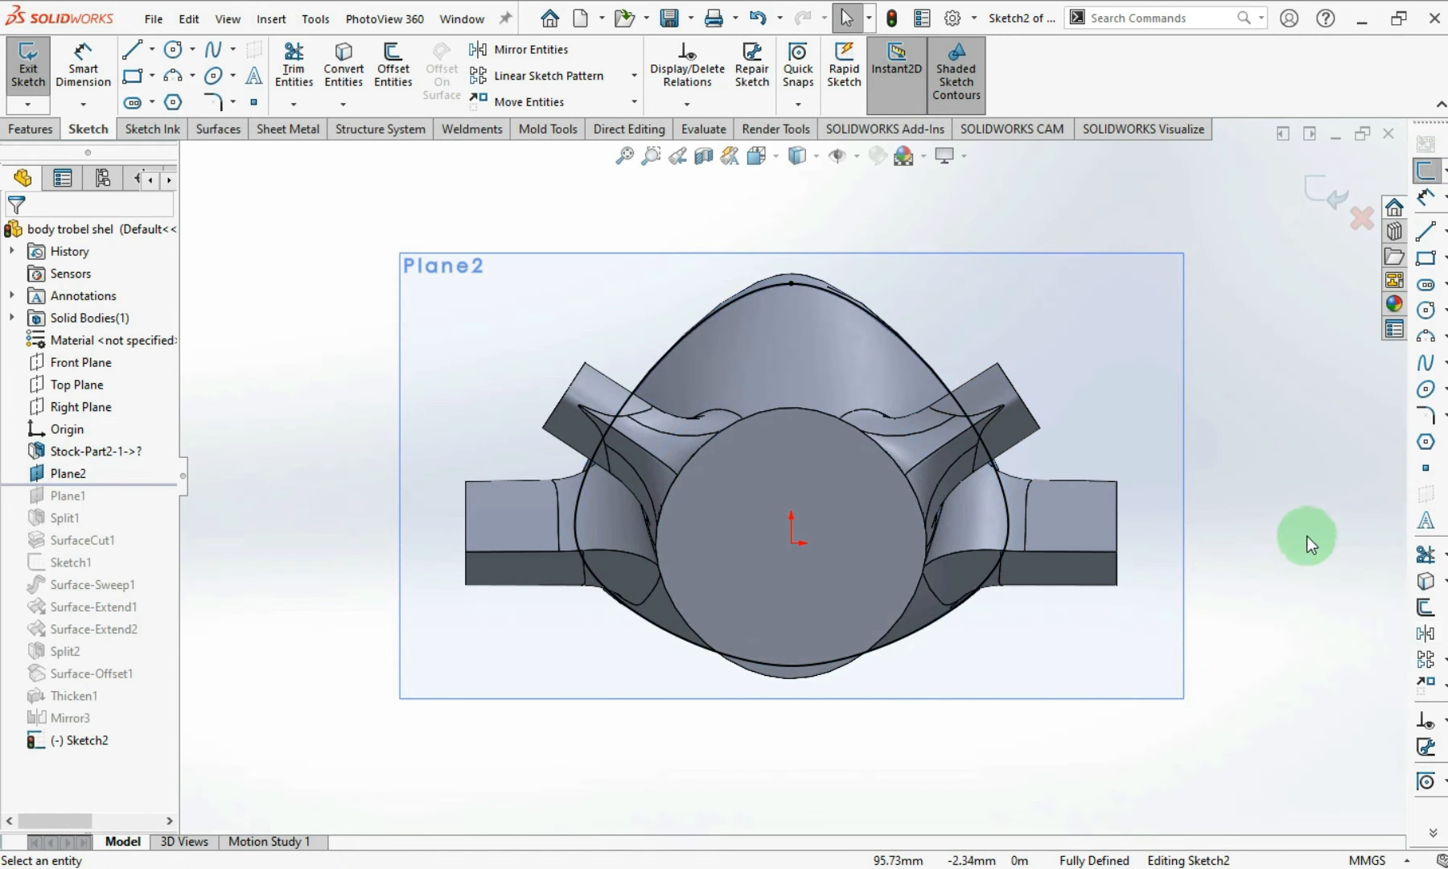
middle_drag(628, 499, 935, 550)
scroll(794, 599, up, 3)
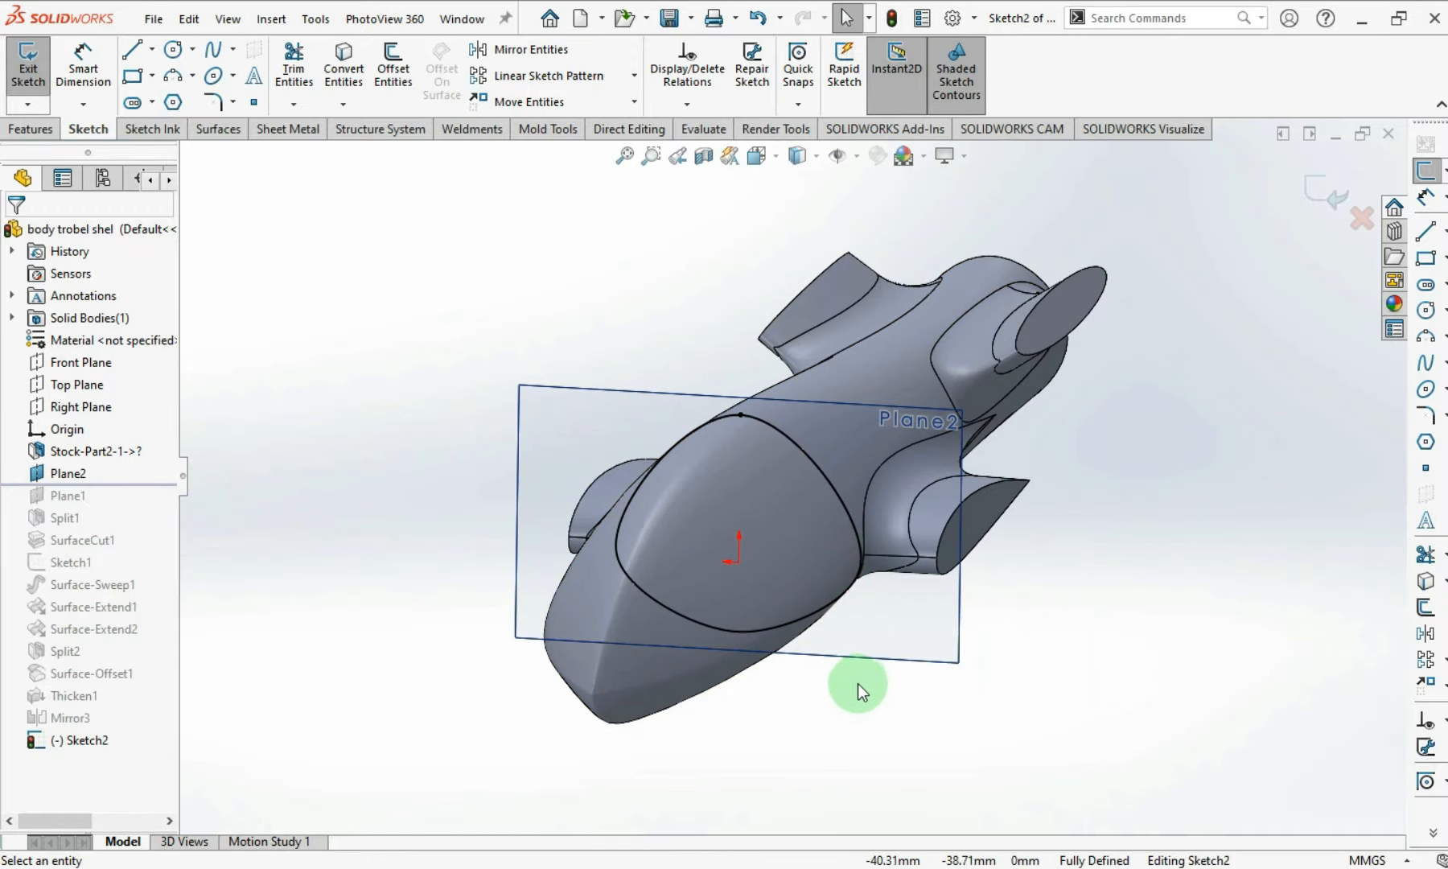
click(1323, 205)
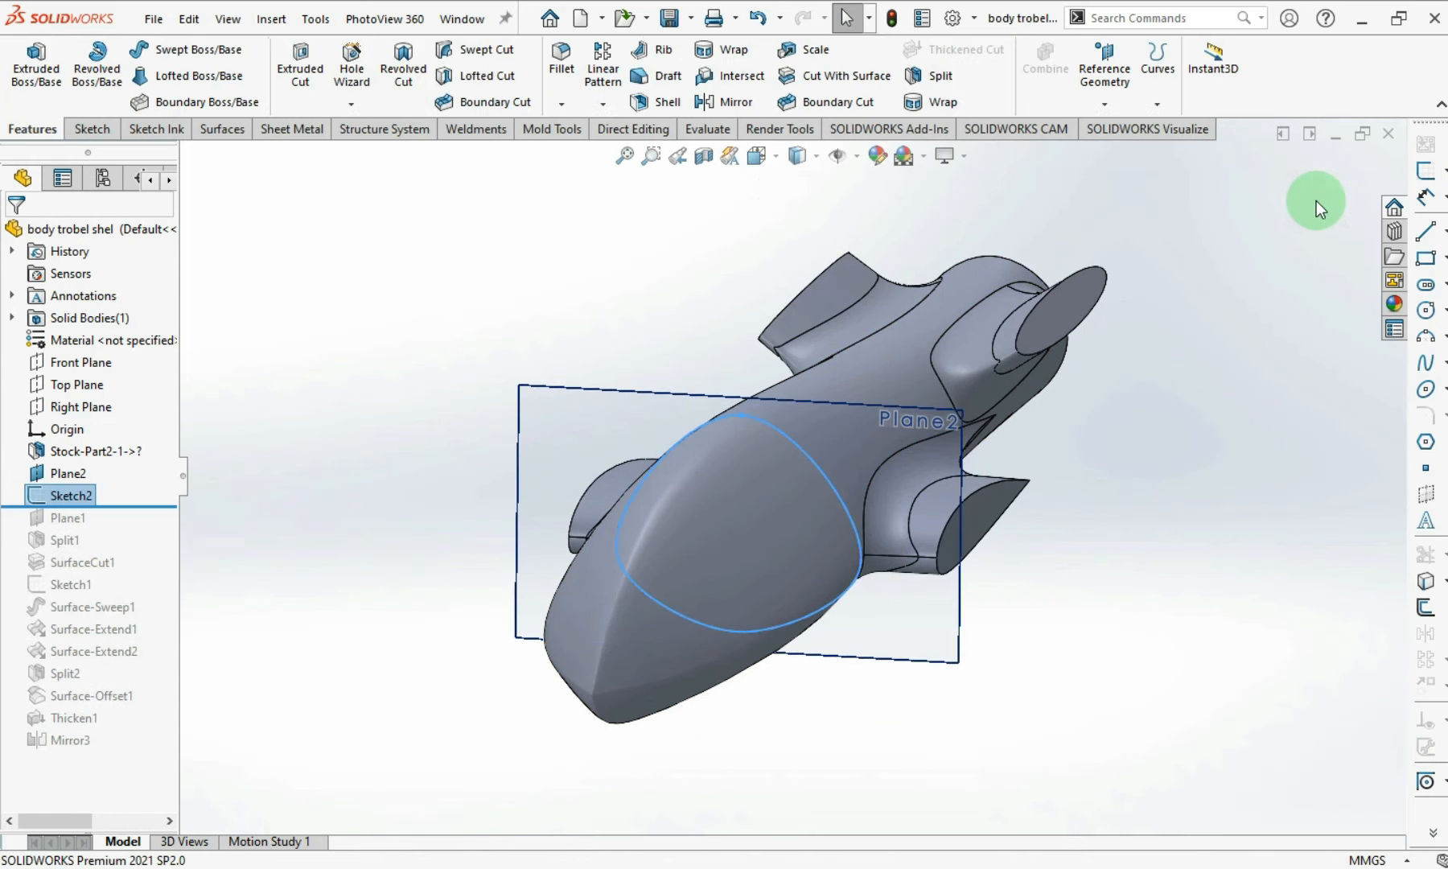
- Create a second reference plane offset 180 mm from Plane2, with the offset flipped toward the nose tip
click(923, 640)
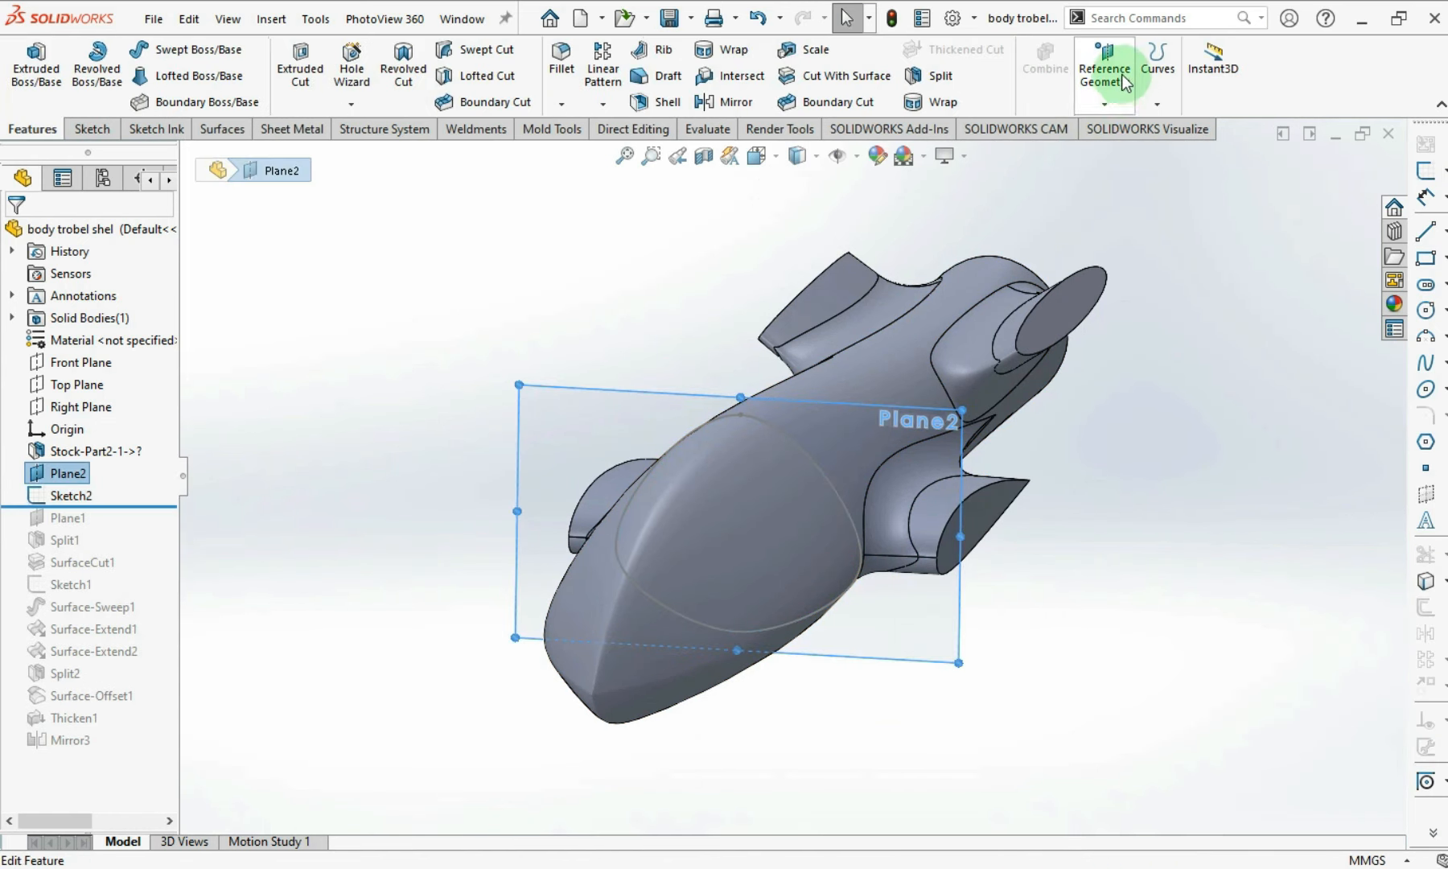
click(1110, 52)
click(1118, 120)
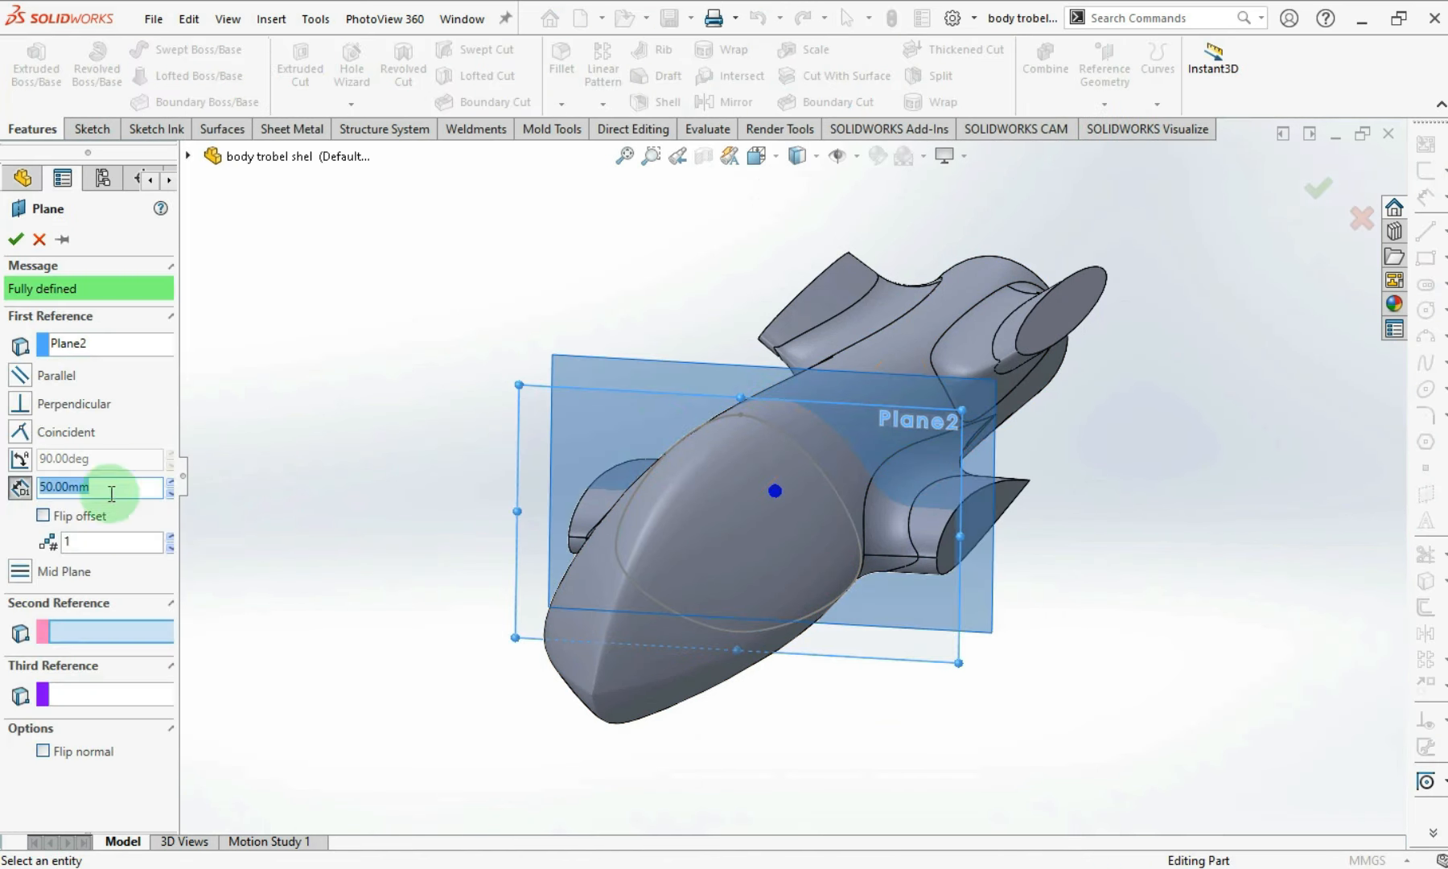
click(44, 515)
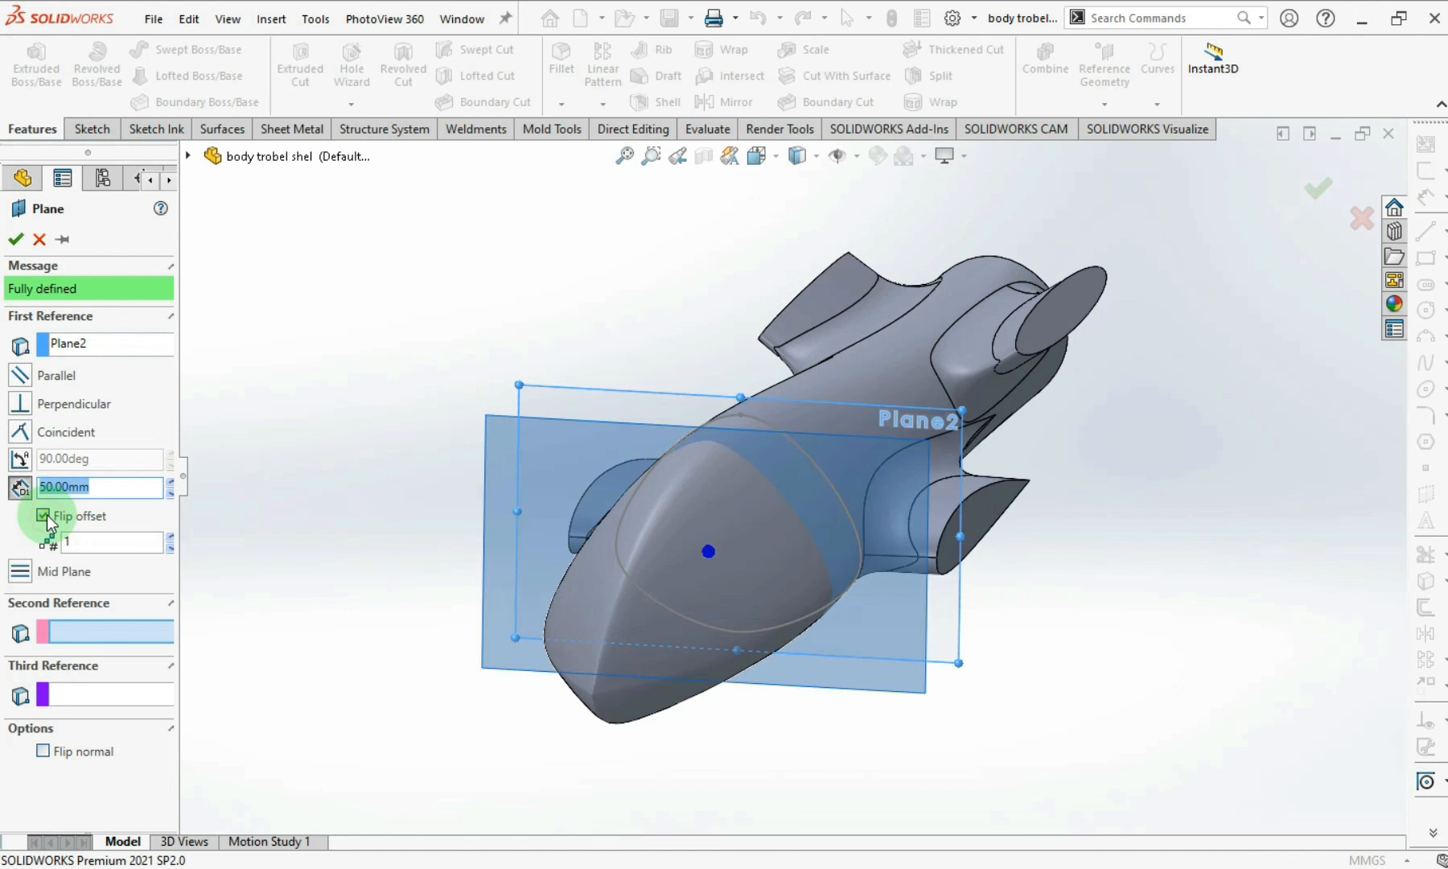
click(169, 483)
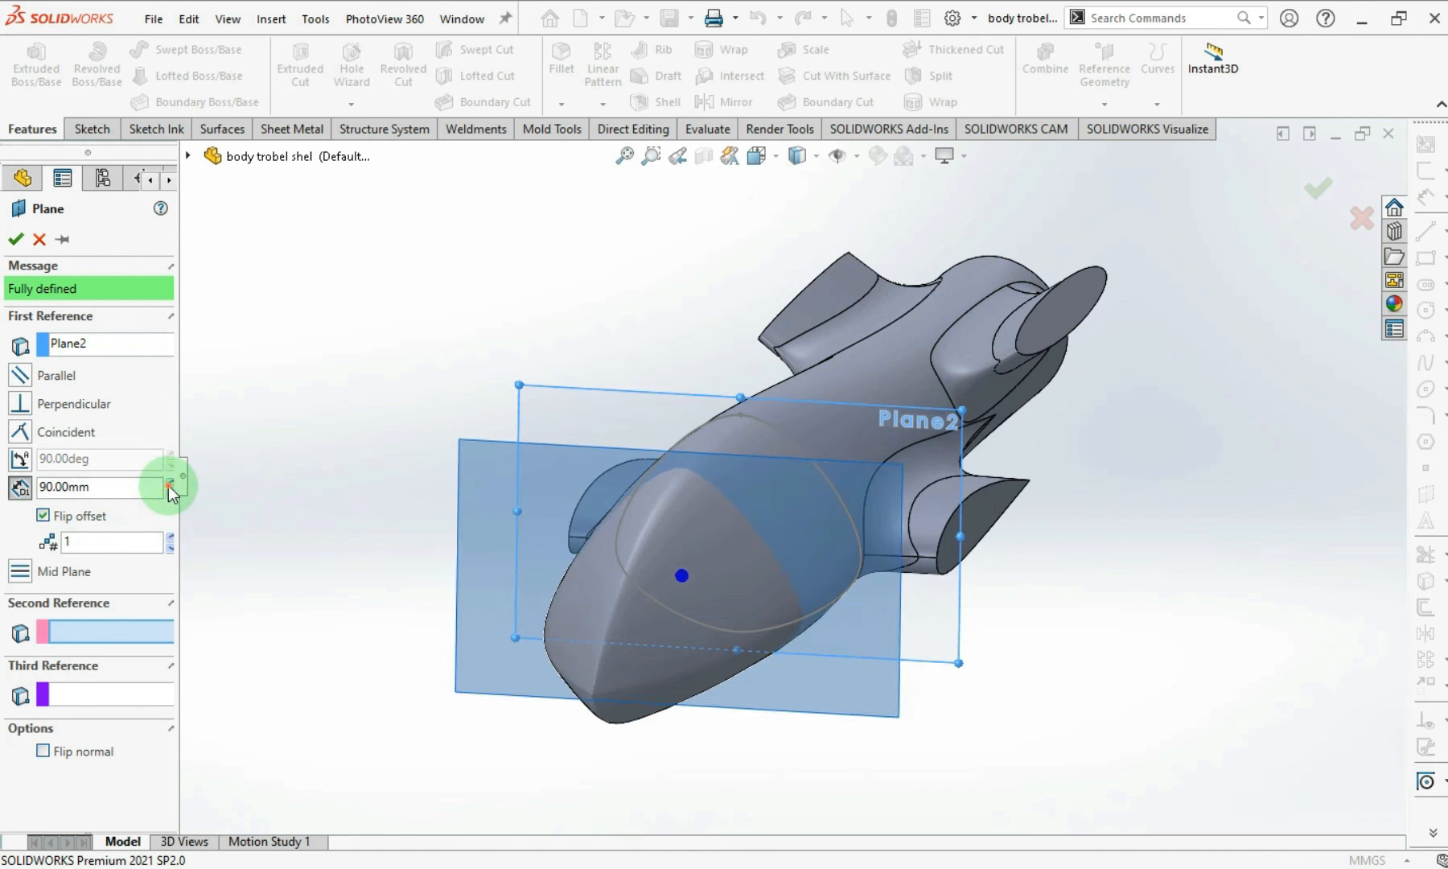
click(169, 483)
click(169, 483)
middle_drag(477, 577, 385, 585)
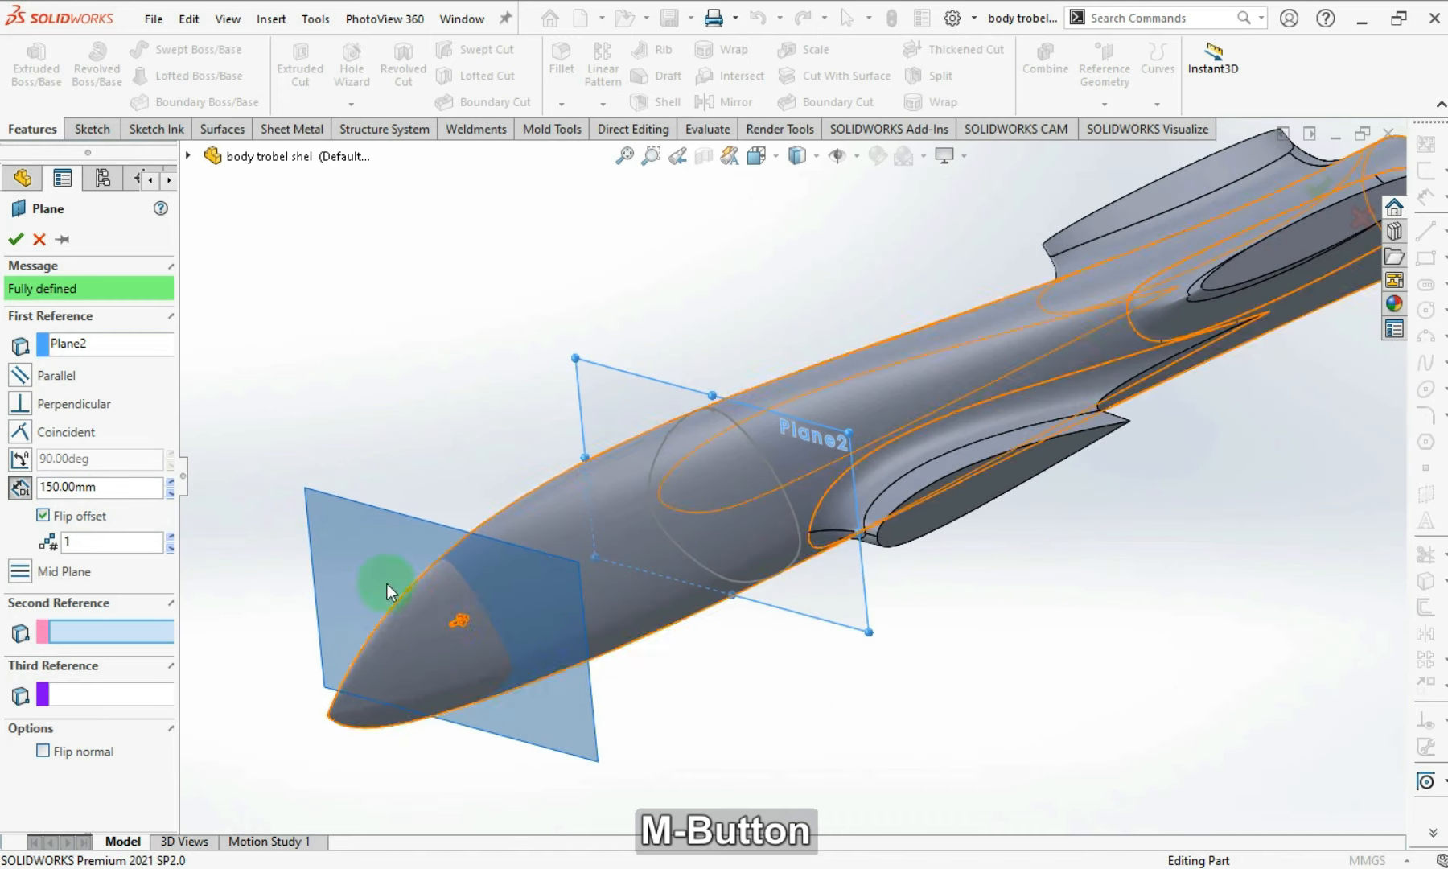
click(169, 482)
click(169, 483)
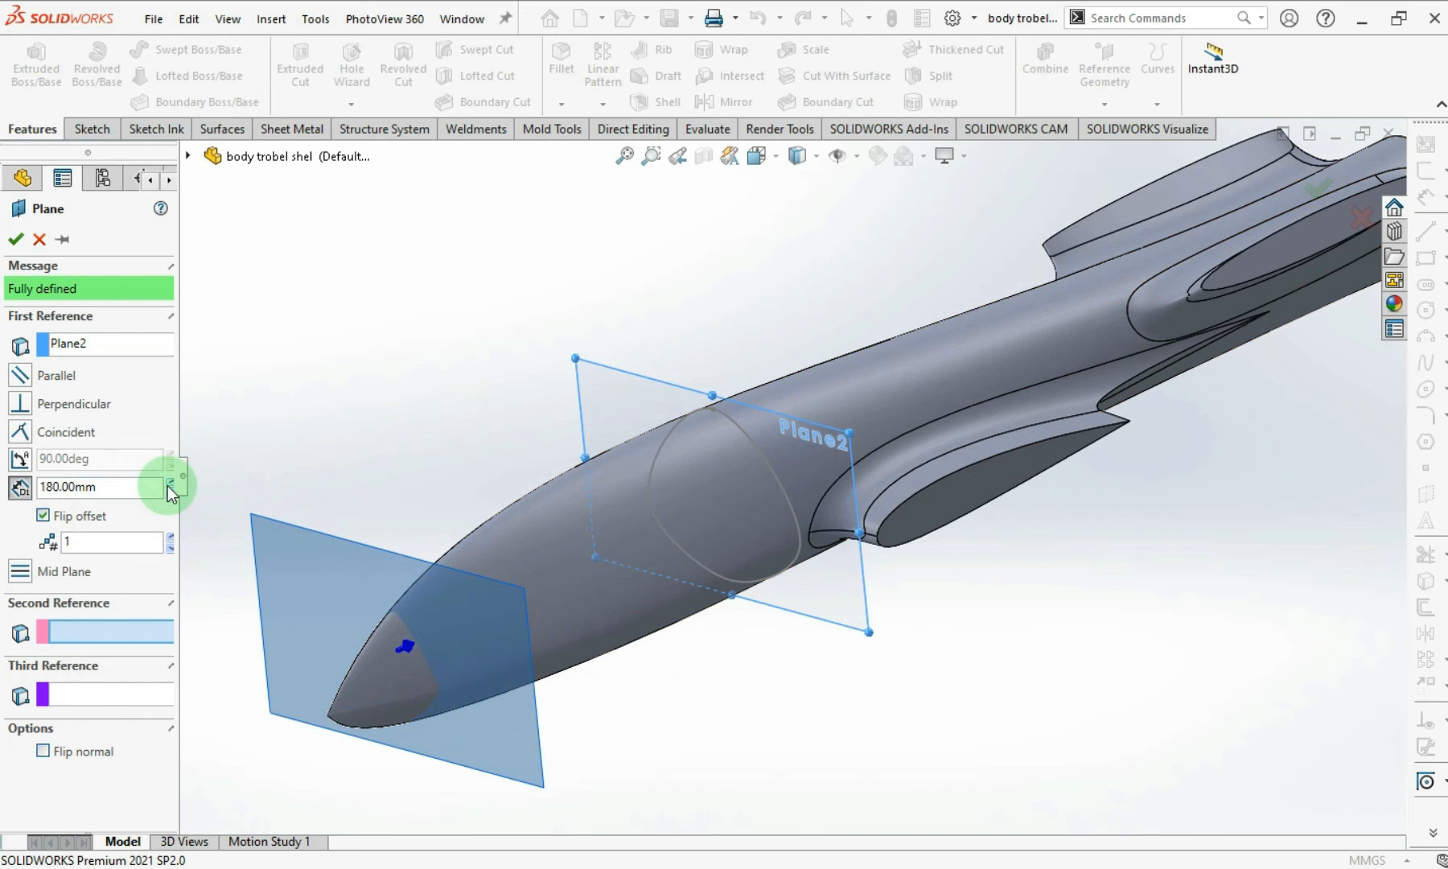
click(15, 239)
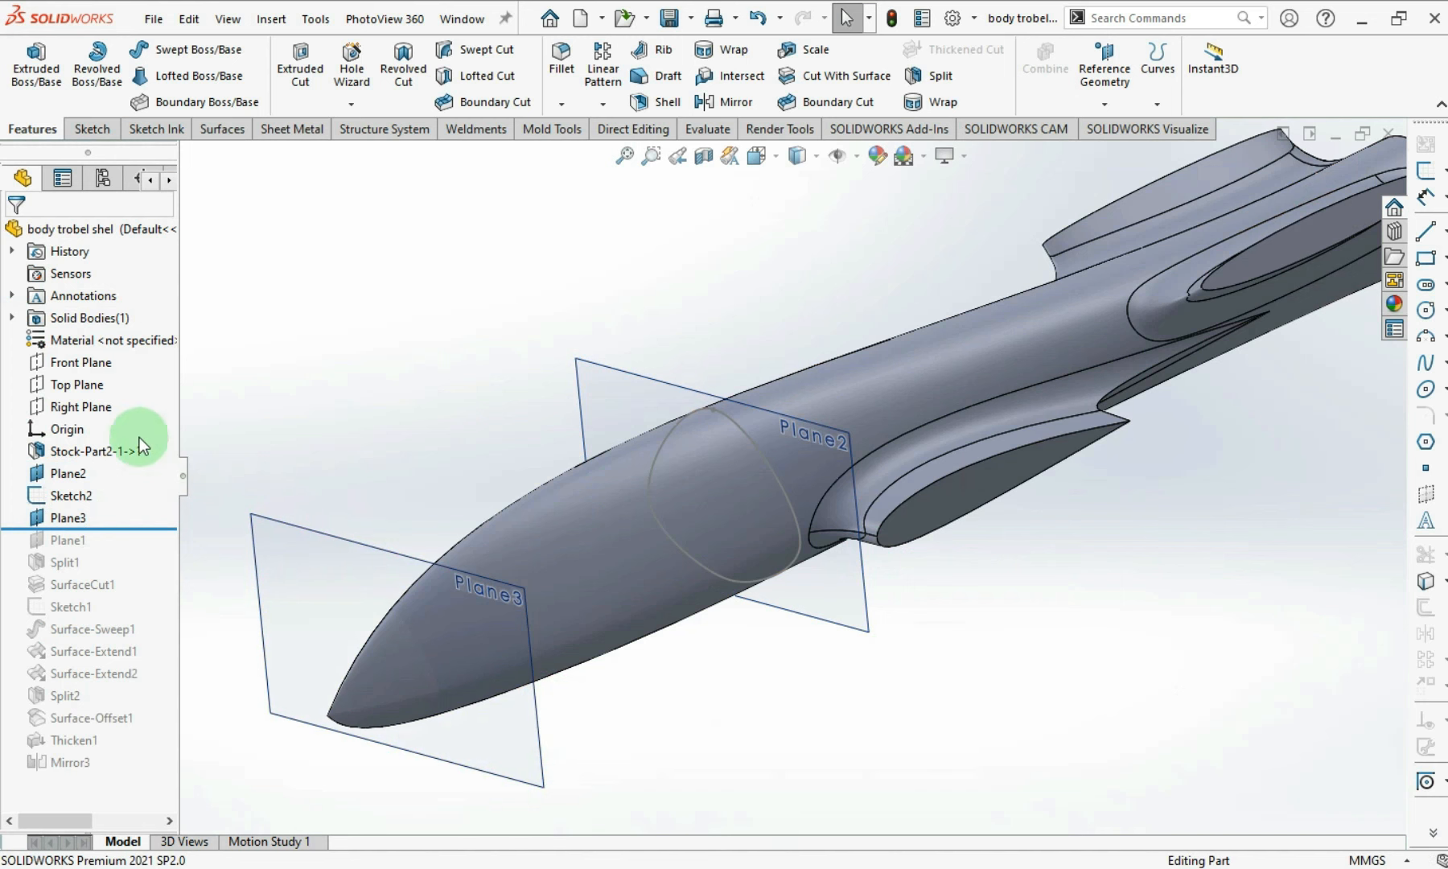
- Start a sketch on the Top Plane and create the intersection curve of the main body surface with it
click(101, 390)
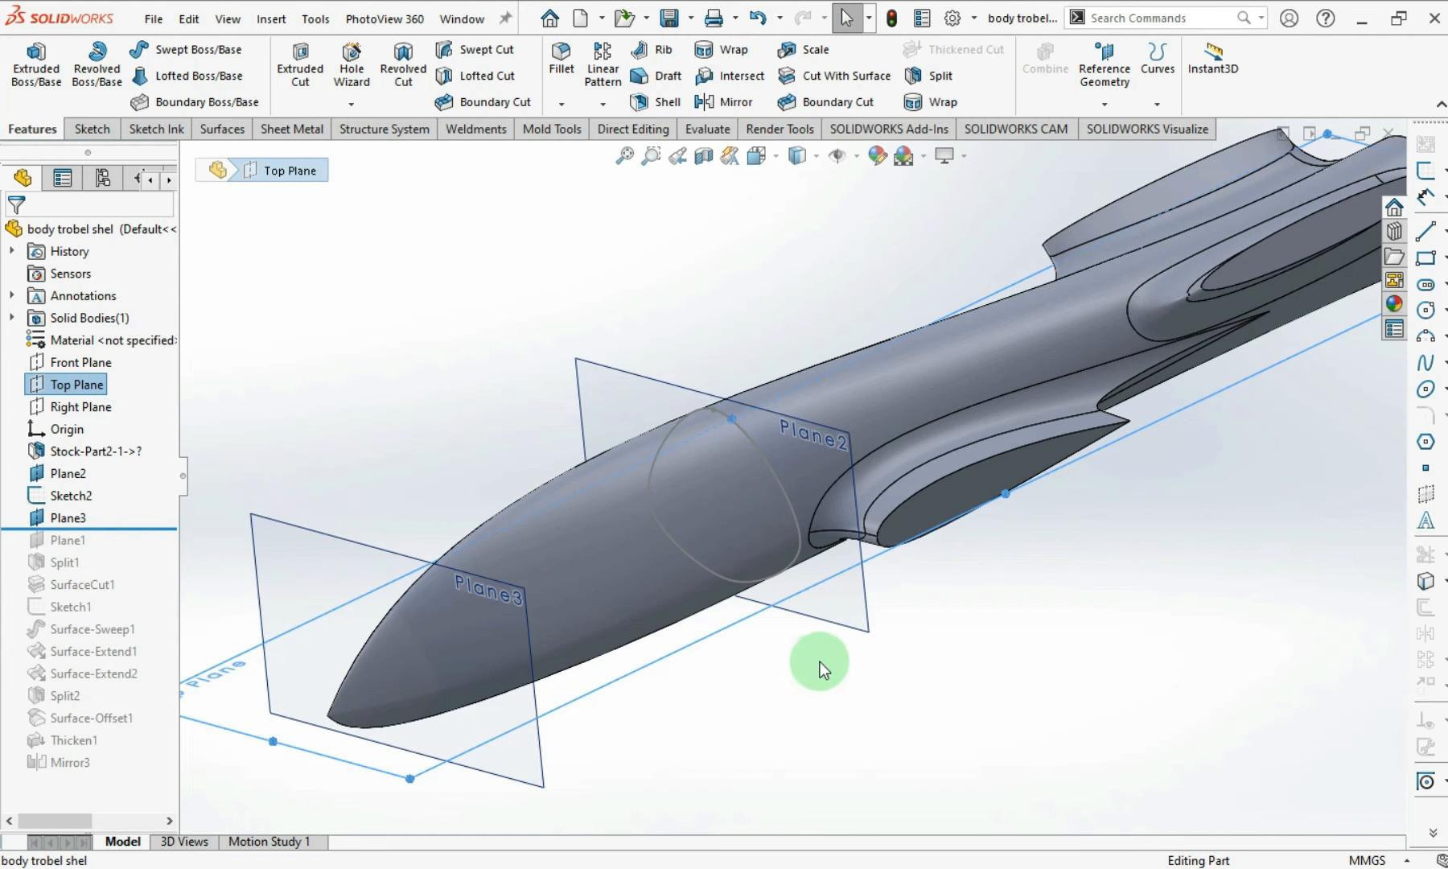
click(1426, 171)
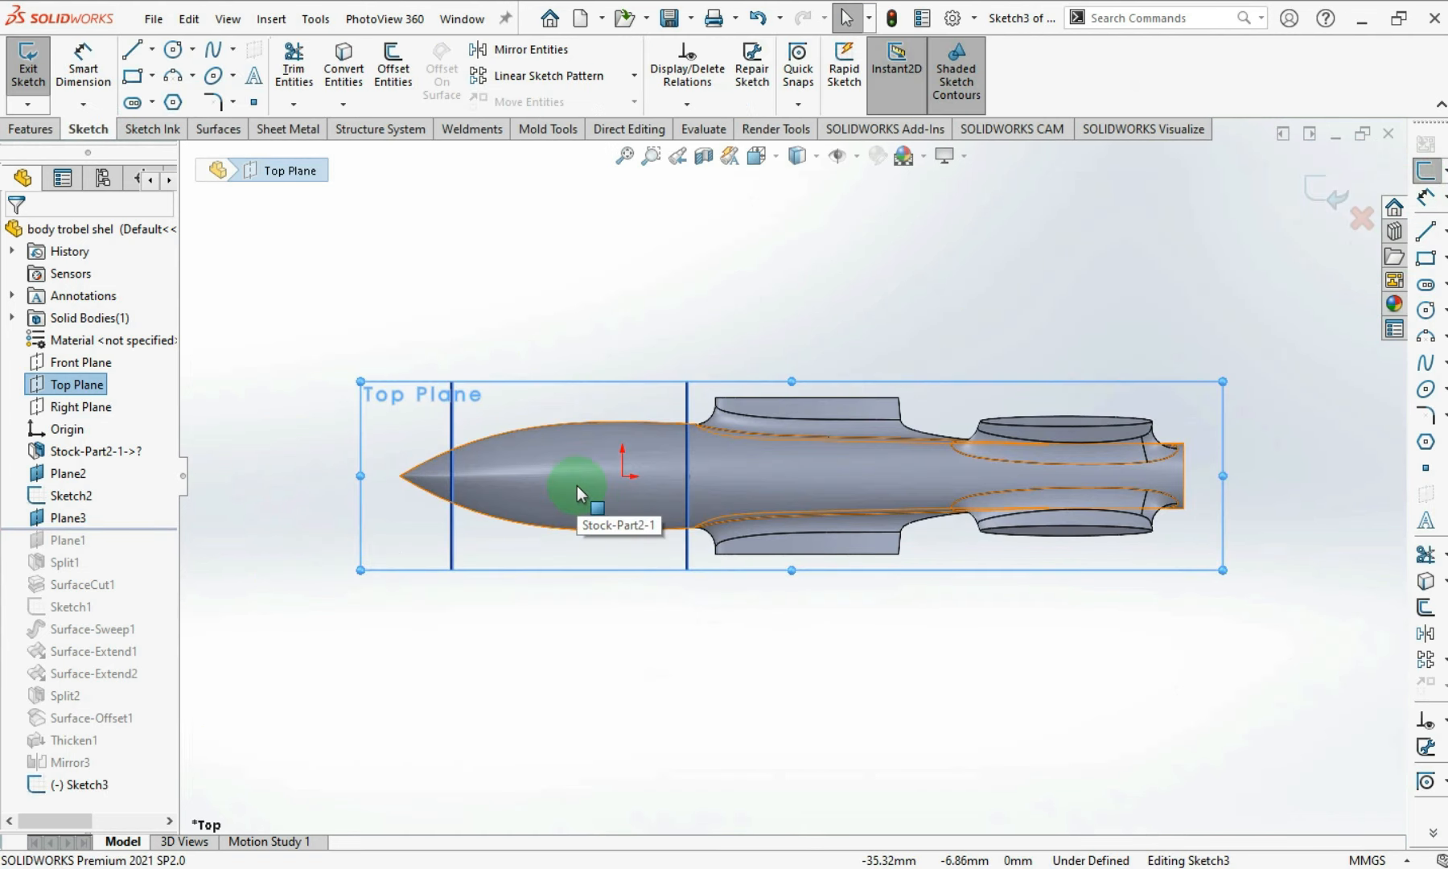
click(1432, 363)
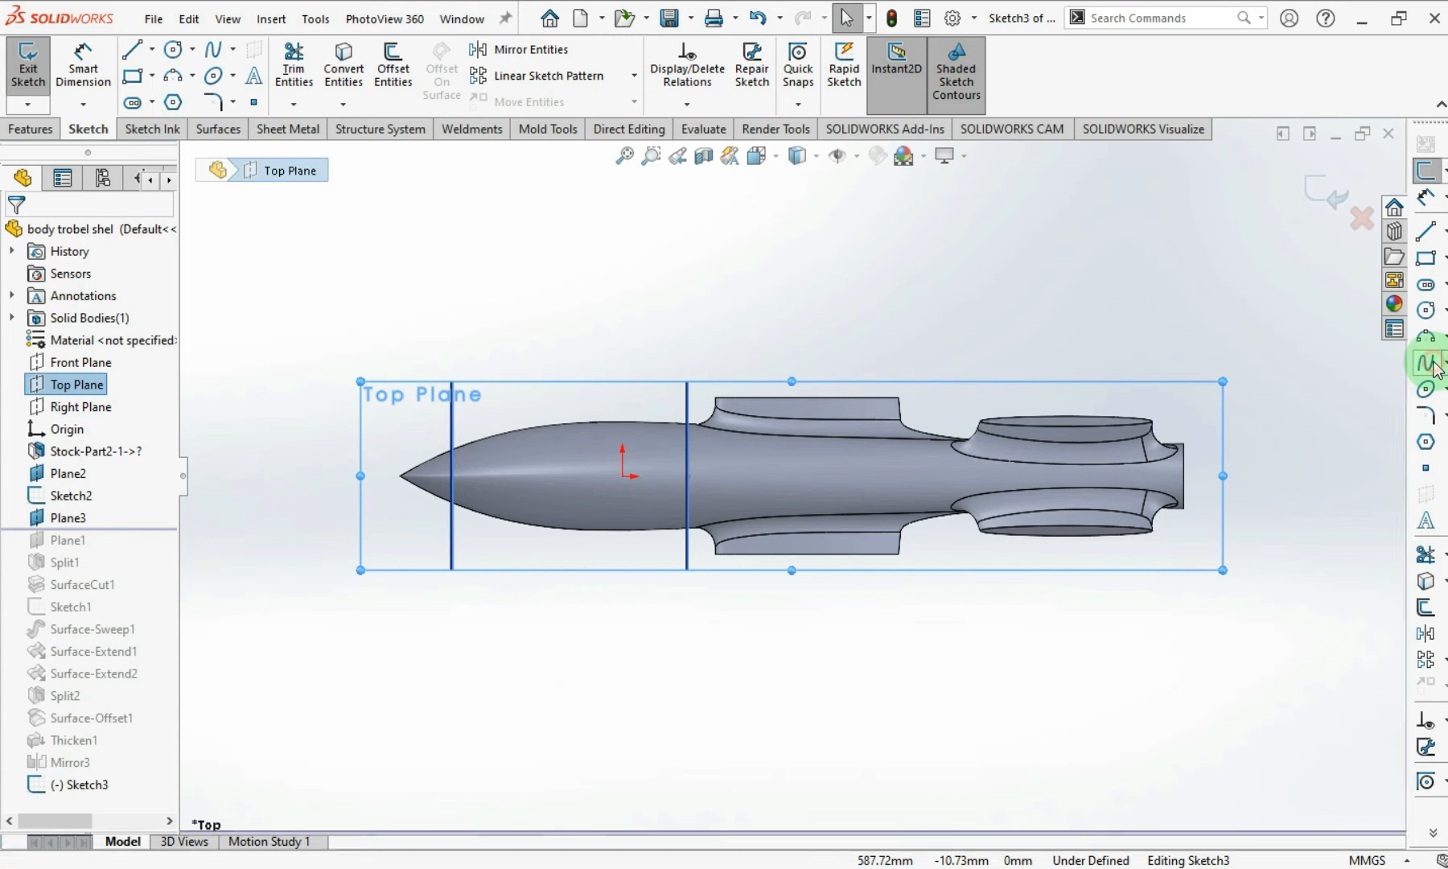
scroll(559, 396, down, 3)
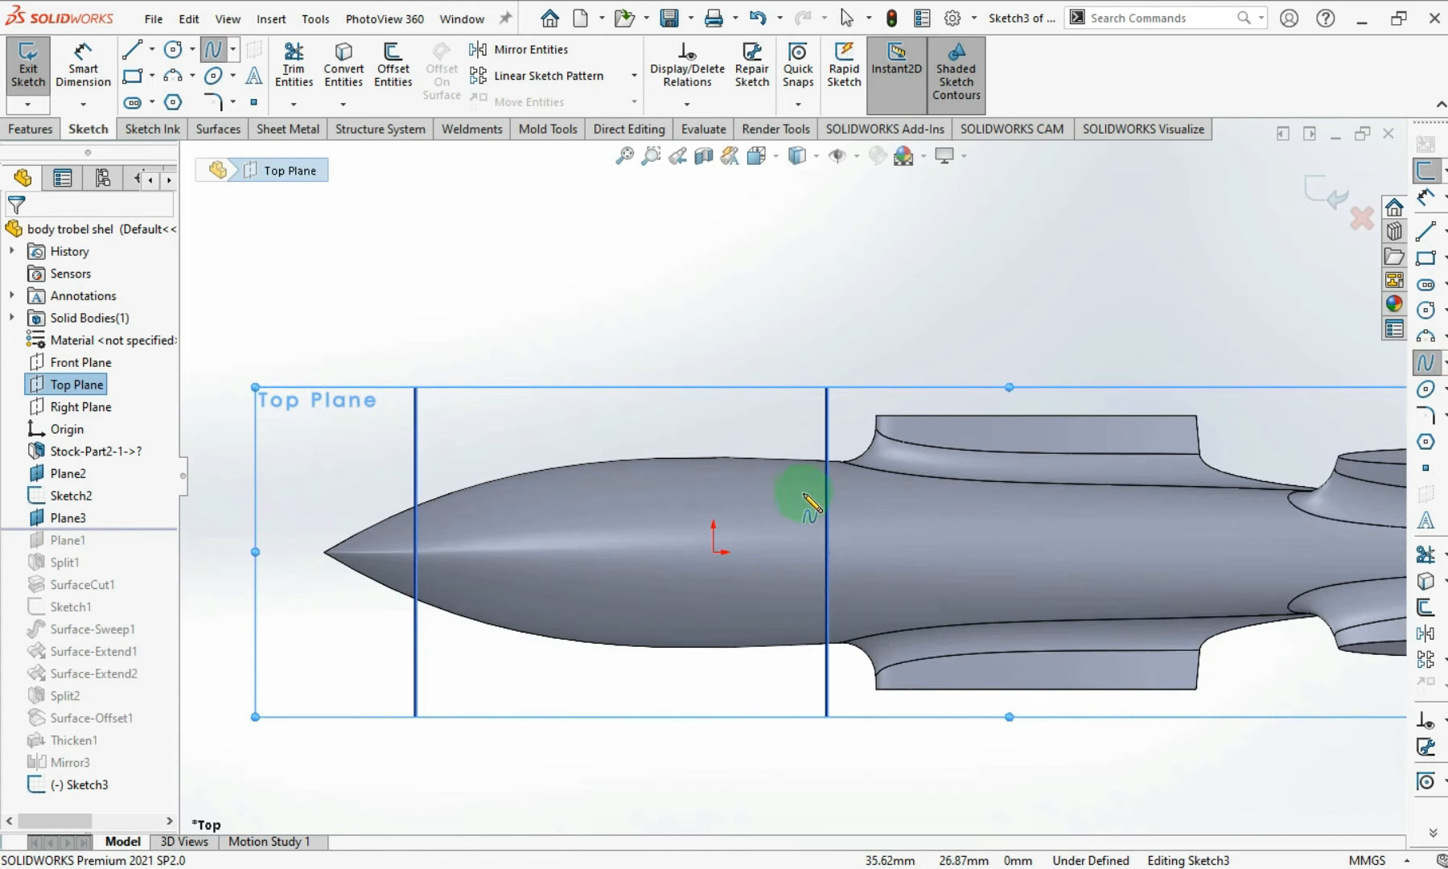
key(Escape)
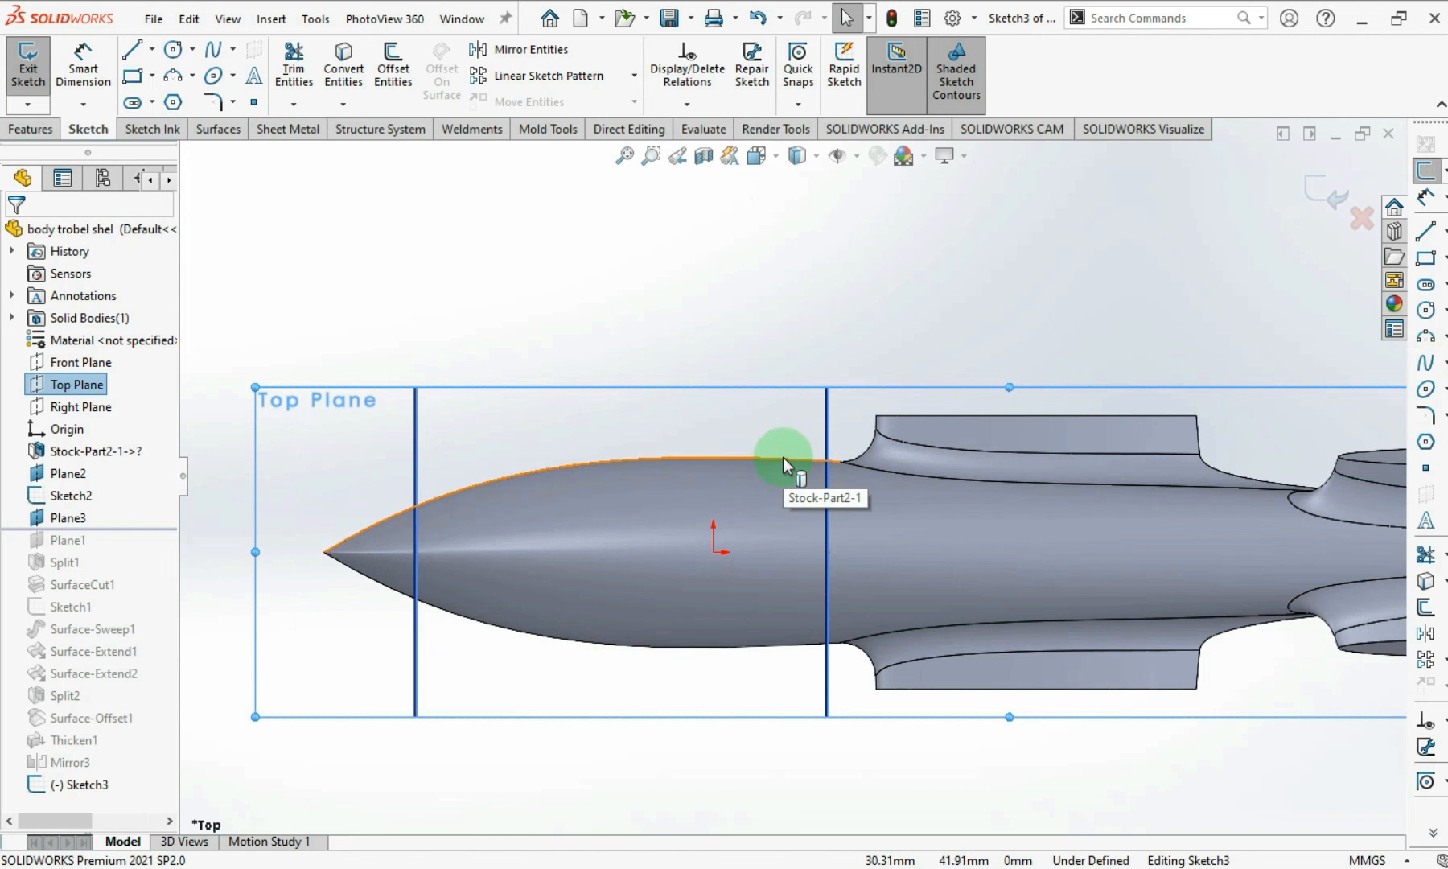
click(783, 457)
click(1444, 581)
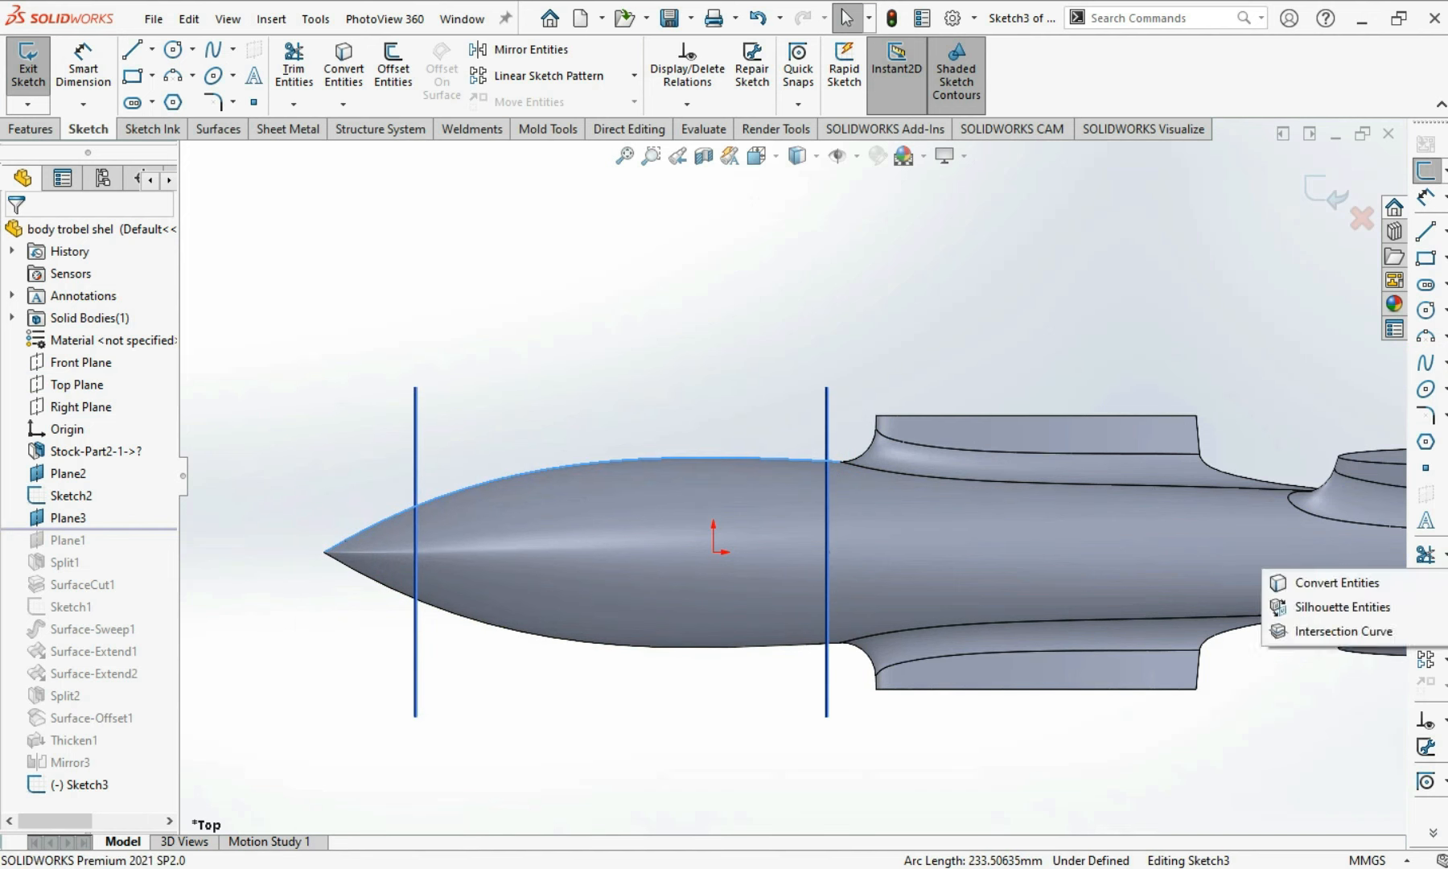
click(1365, 633)
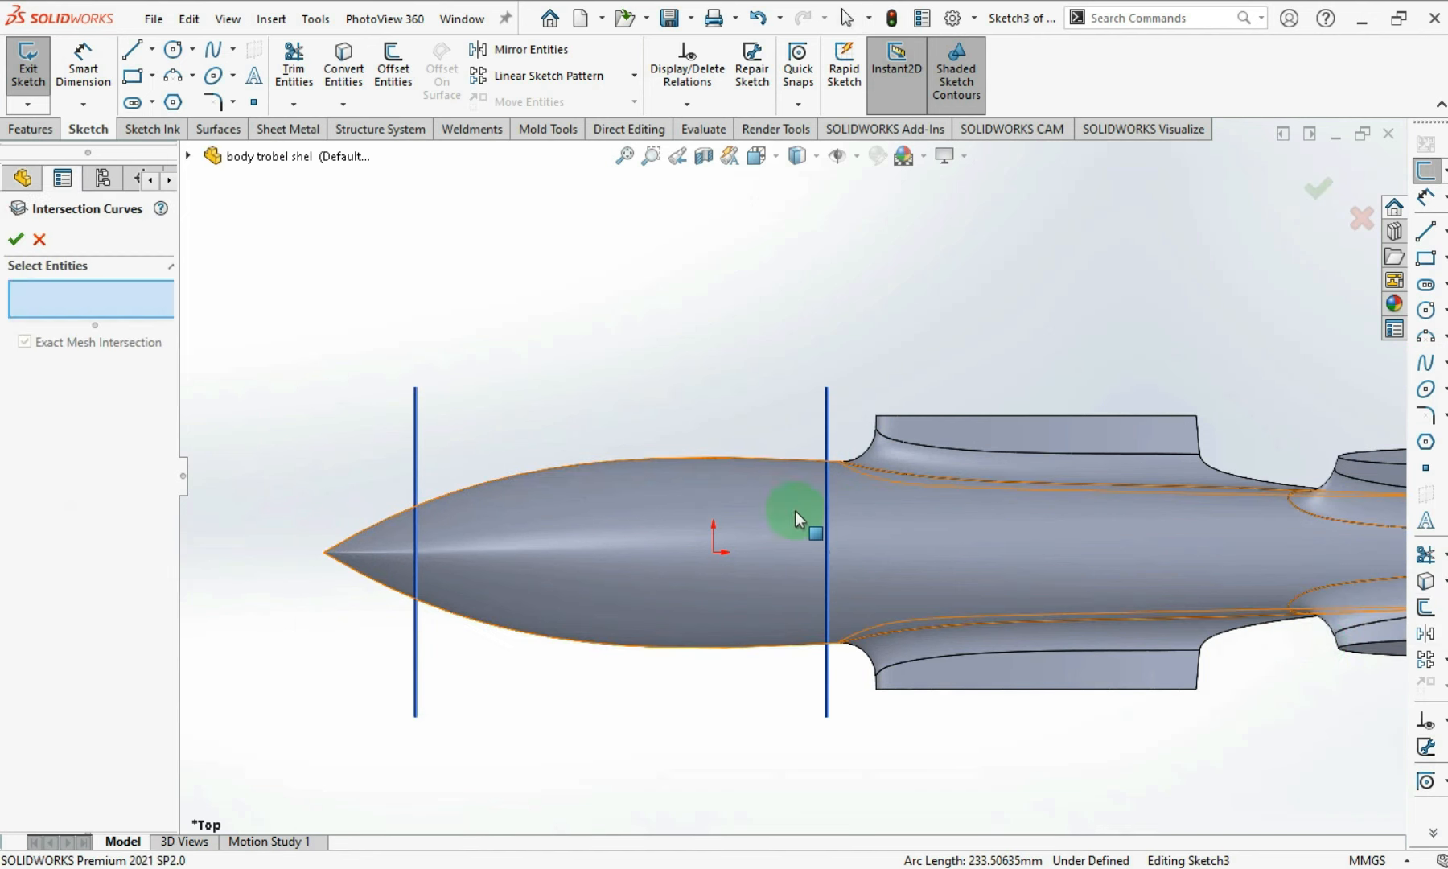
click(719, 503)
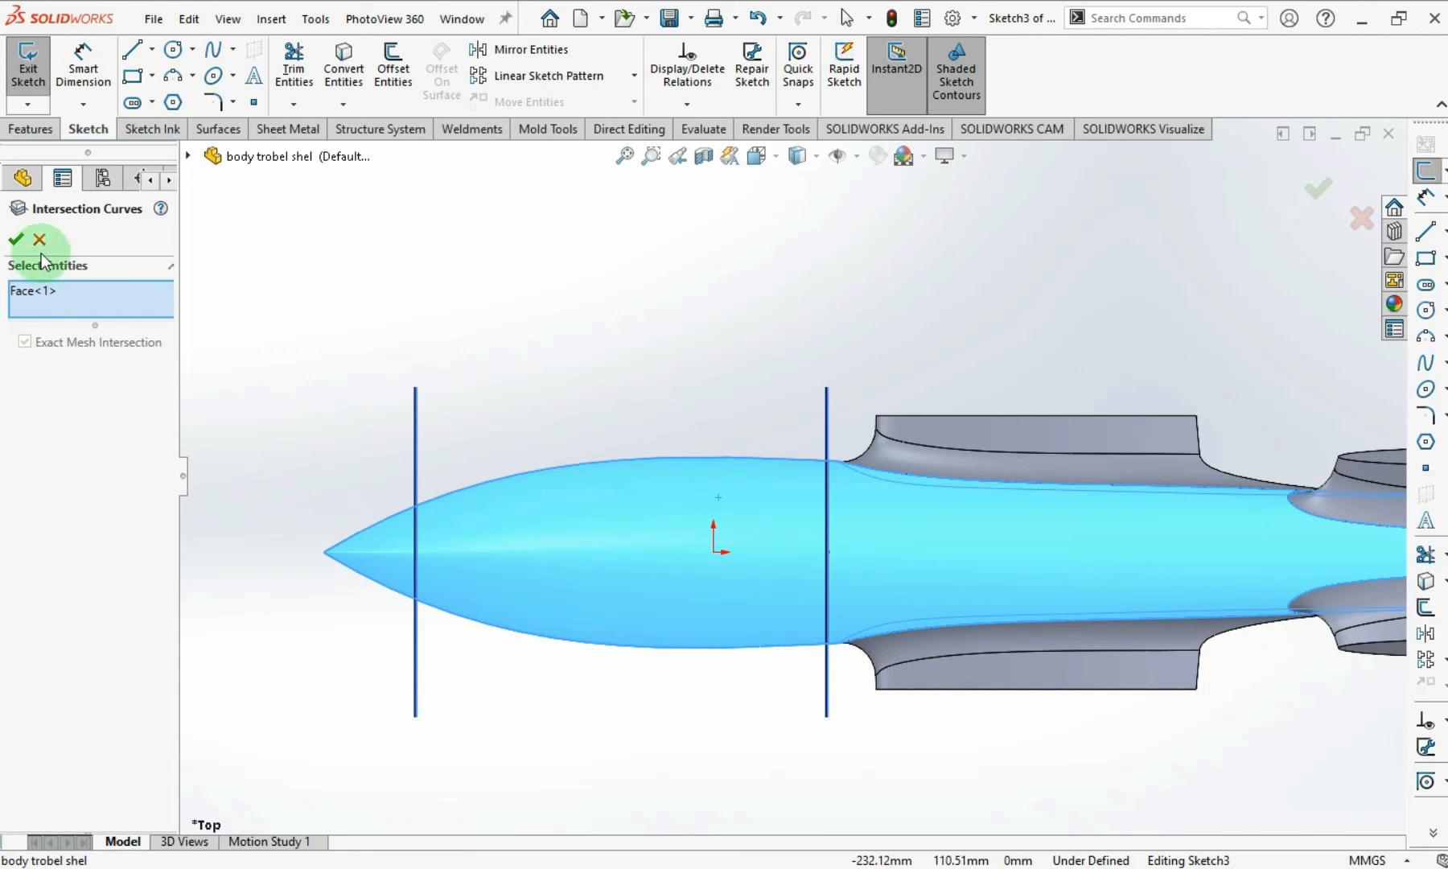
click(16, 239)
key(z)
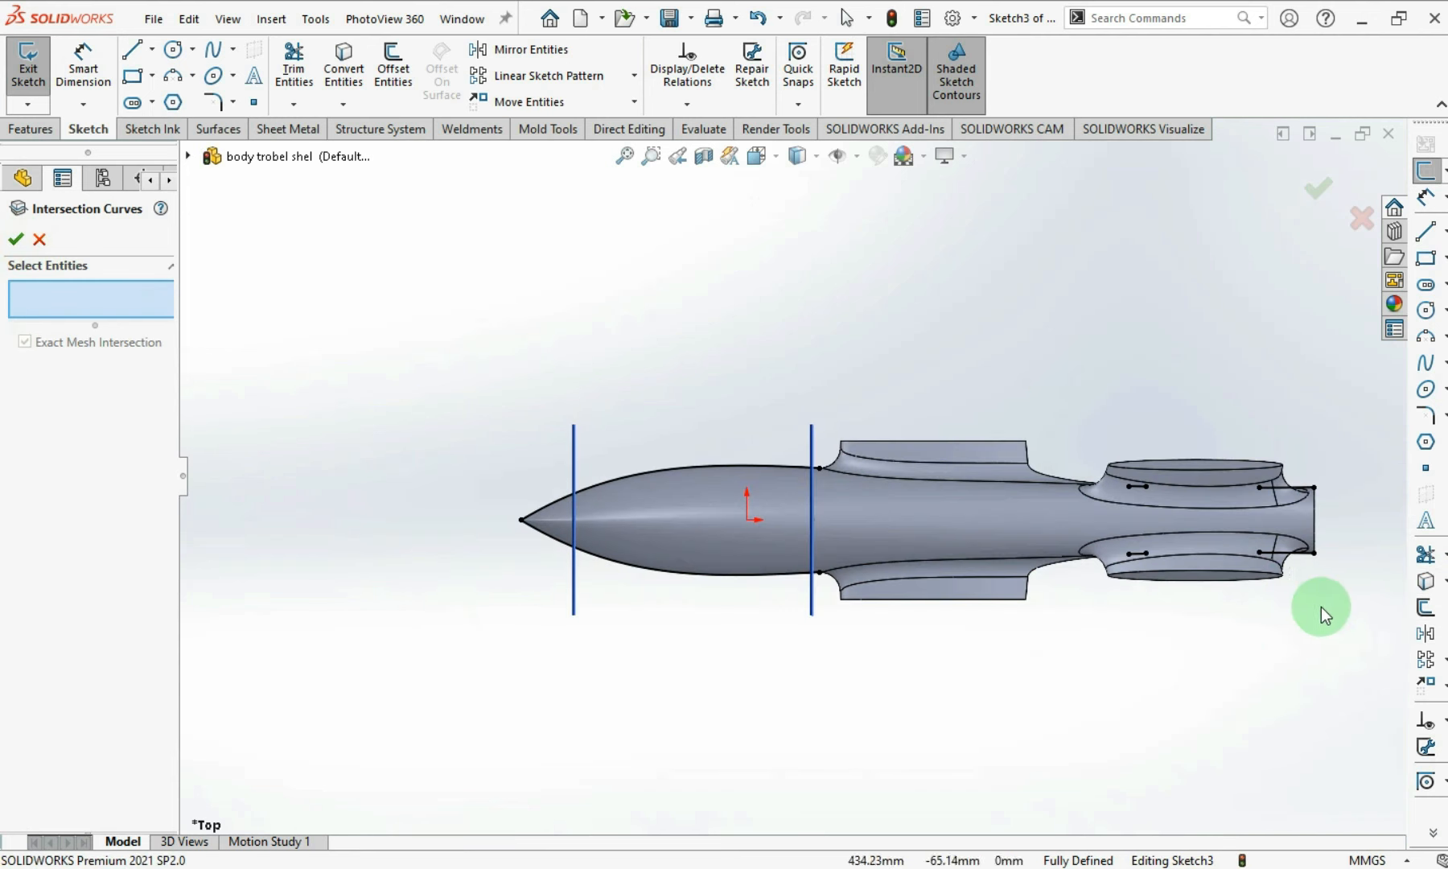
click(39, 239)
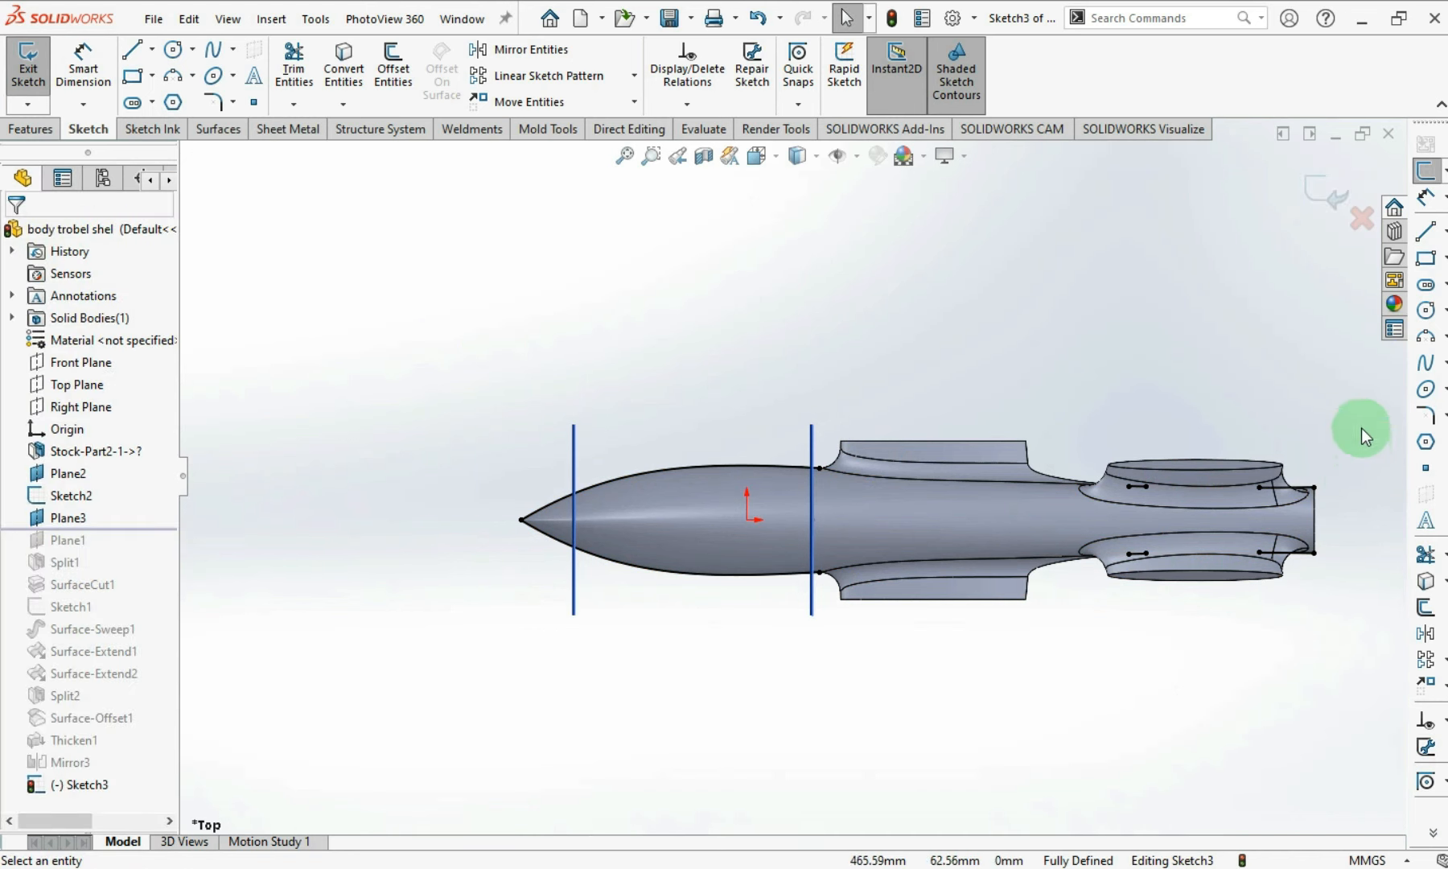
- Delete the short leftover curve segments around the tail fins and rear end, and close the sketch
drag(1362, 428, 1009, 628)
key(Delete)
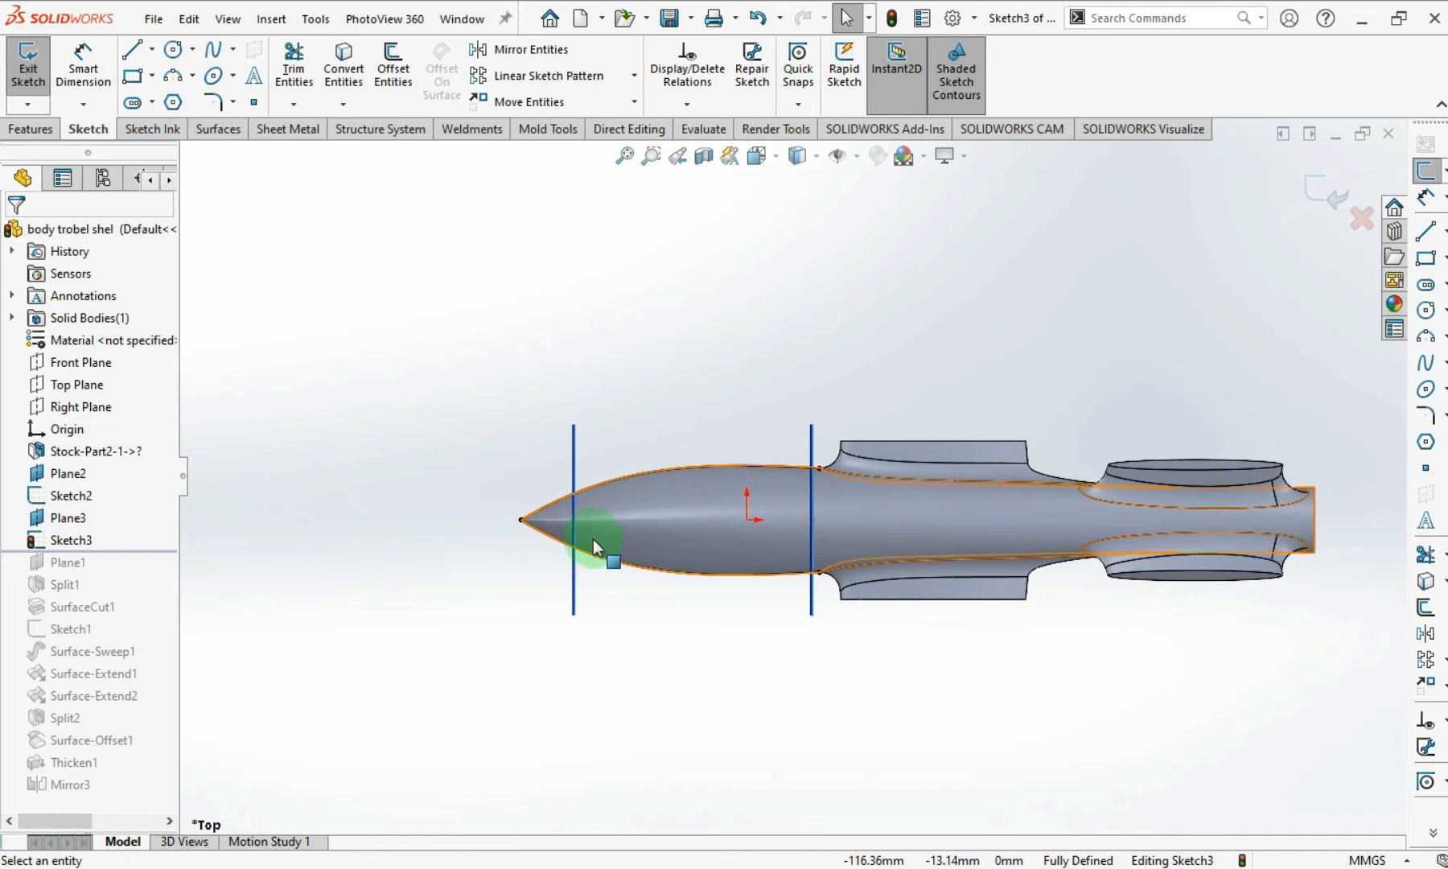
click(1326, 196)
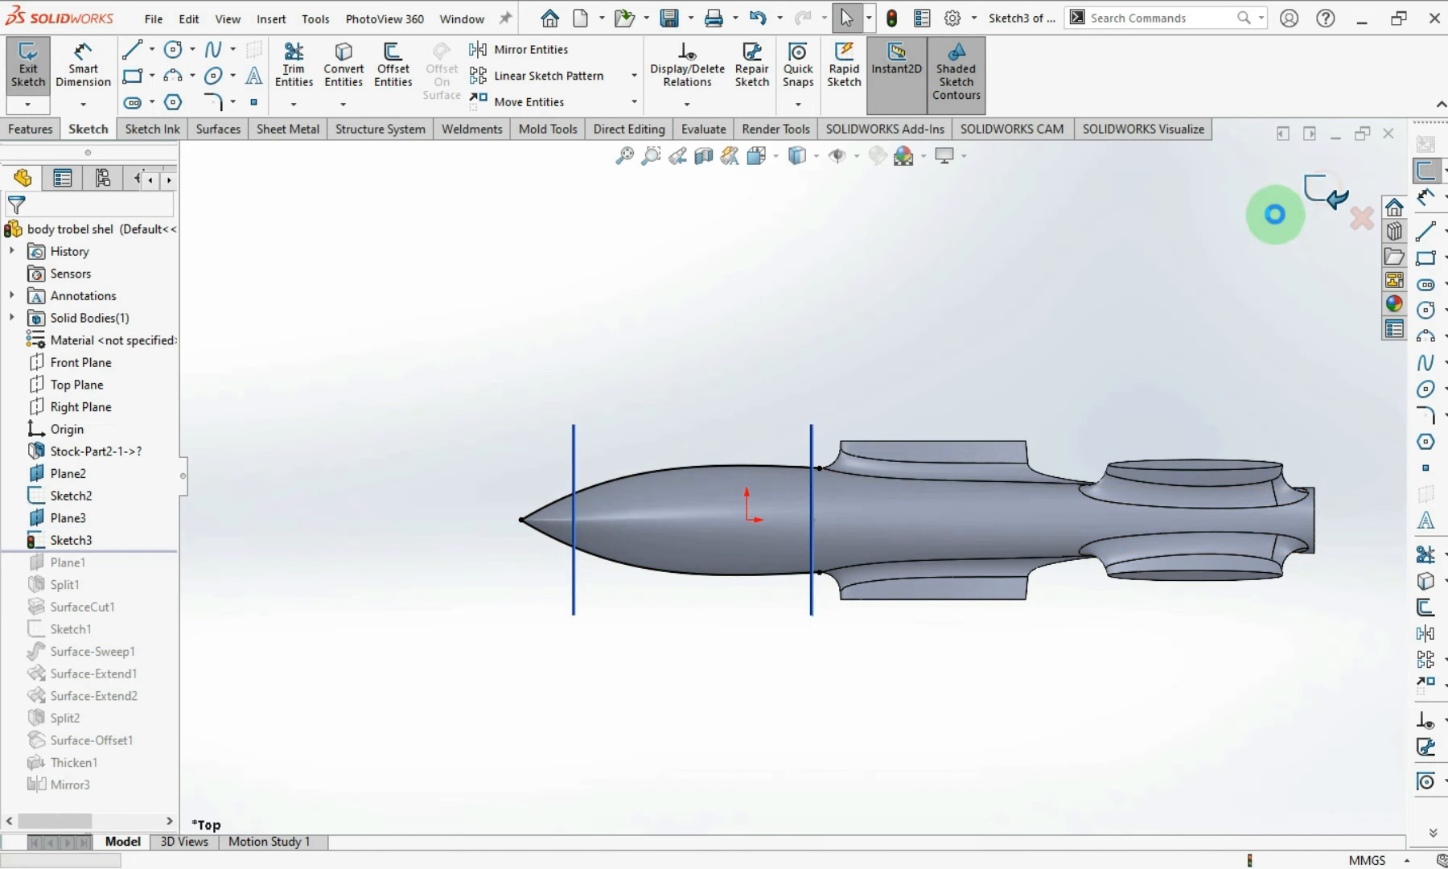
- Sketch the intersection curve of the main body surface on the Front Plane and close the sketch
mouse_move(763, 523)
middle_down()
mouse_move(760, 291)
mouse_move(880, 236)
mouse_move(979, 233)
mouse_move(1081, 259)
middle_up()
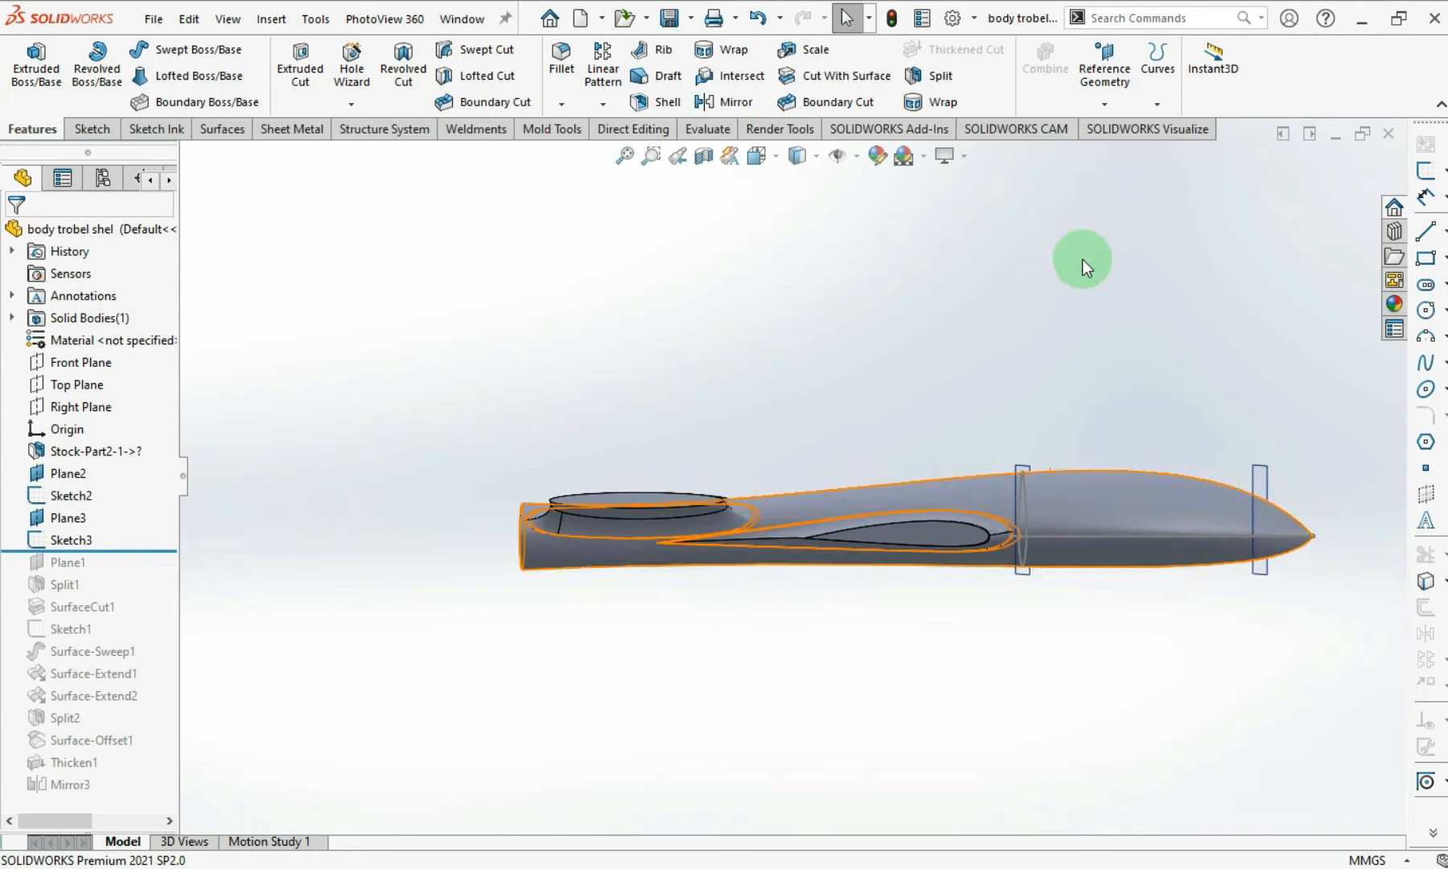
click(67, 364)
click(1425, 170)
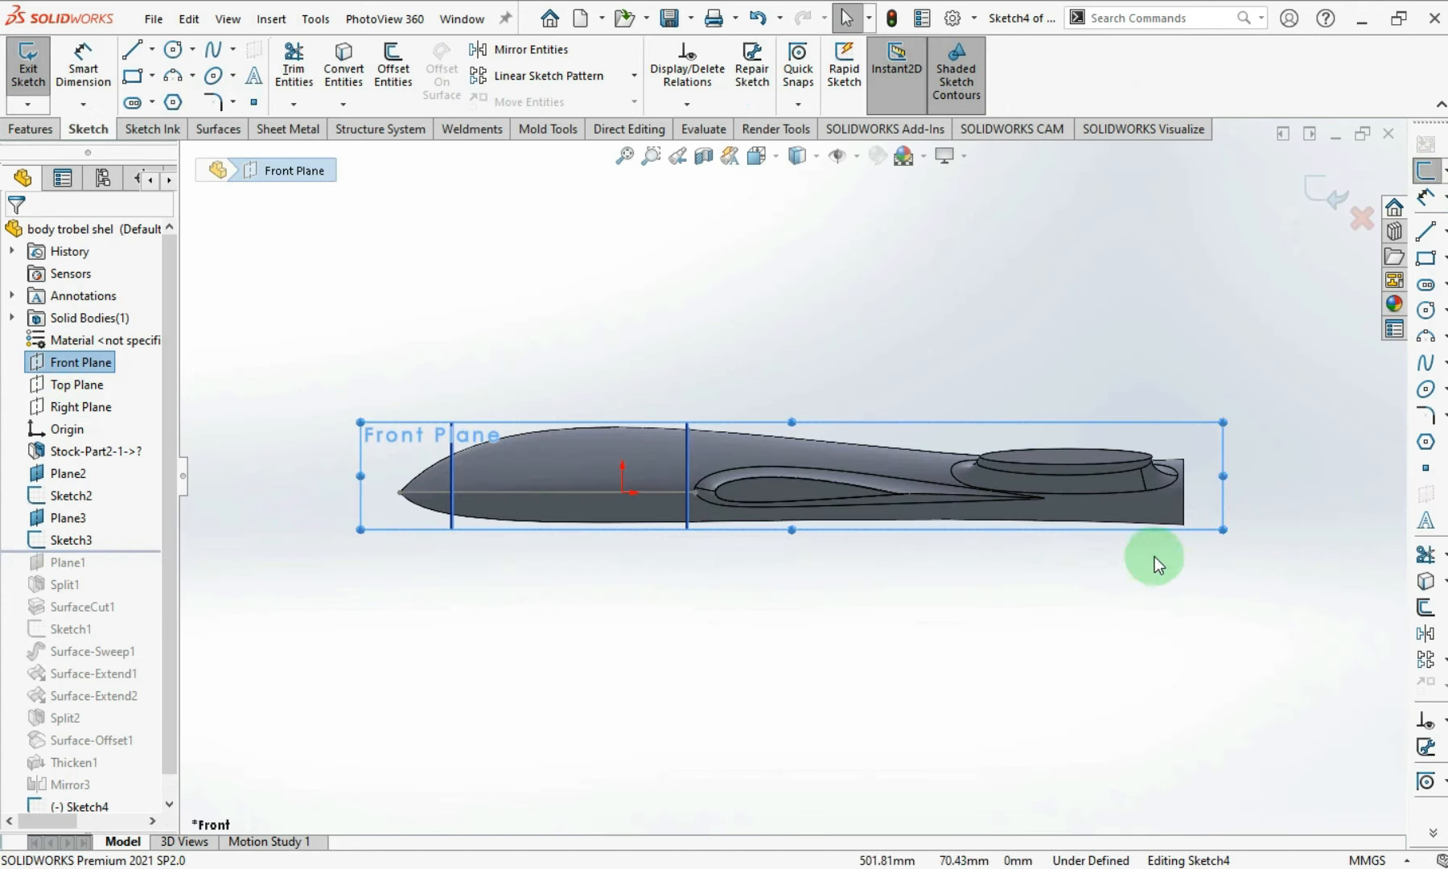
click(551, 460)
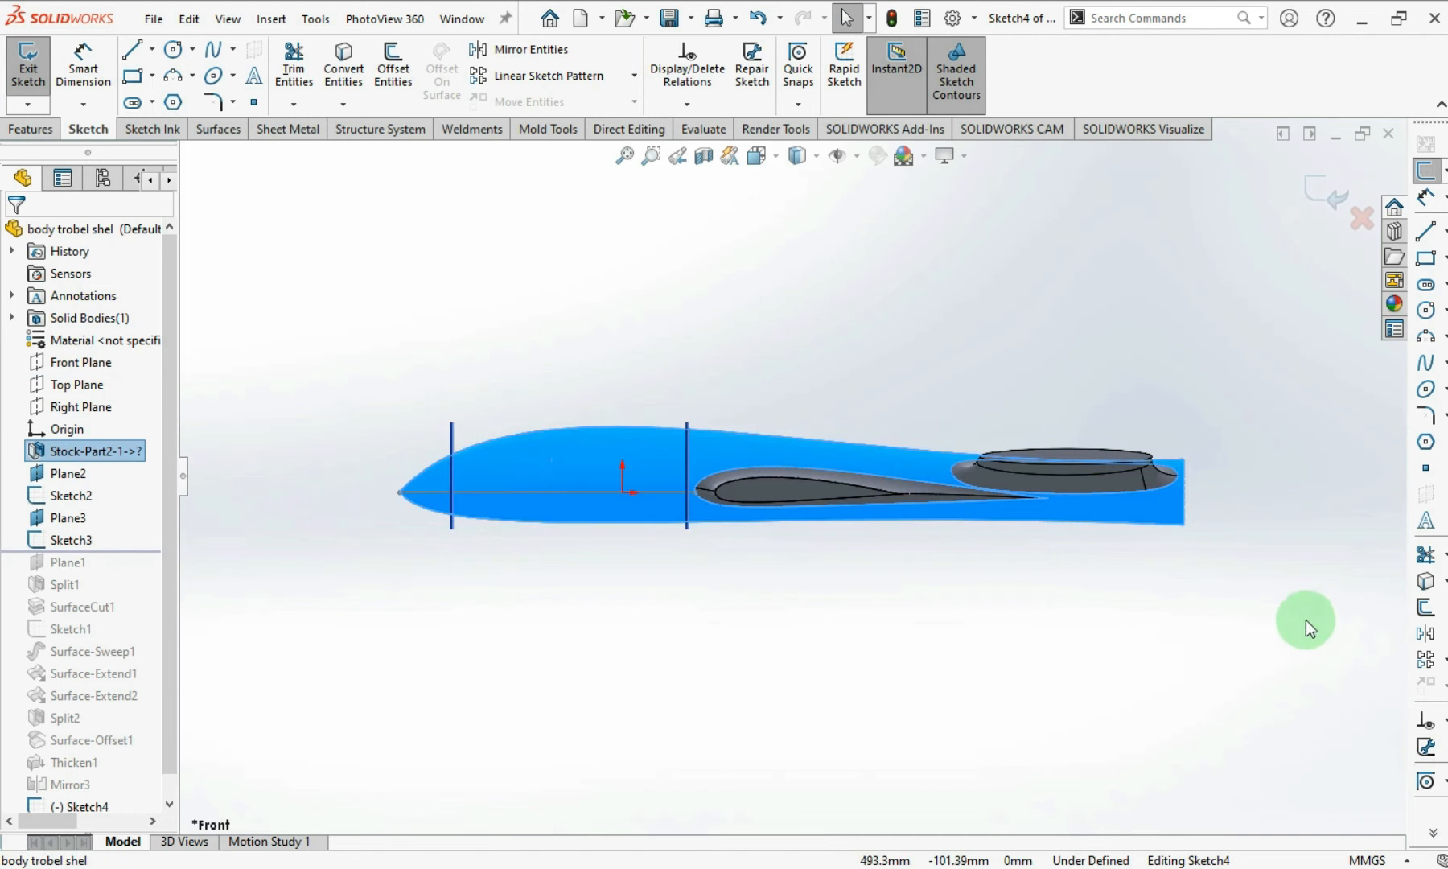
click(1446, 607)
click(1400, 621)
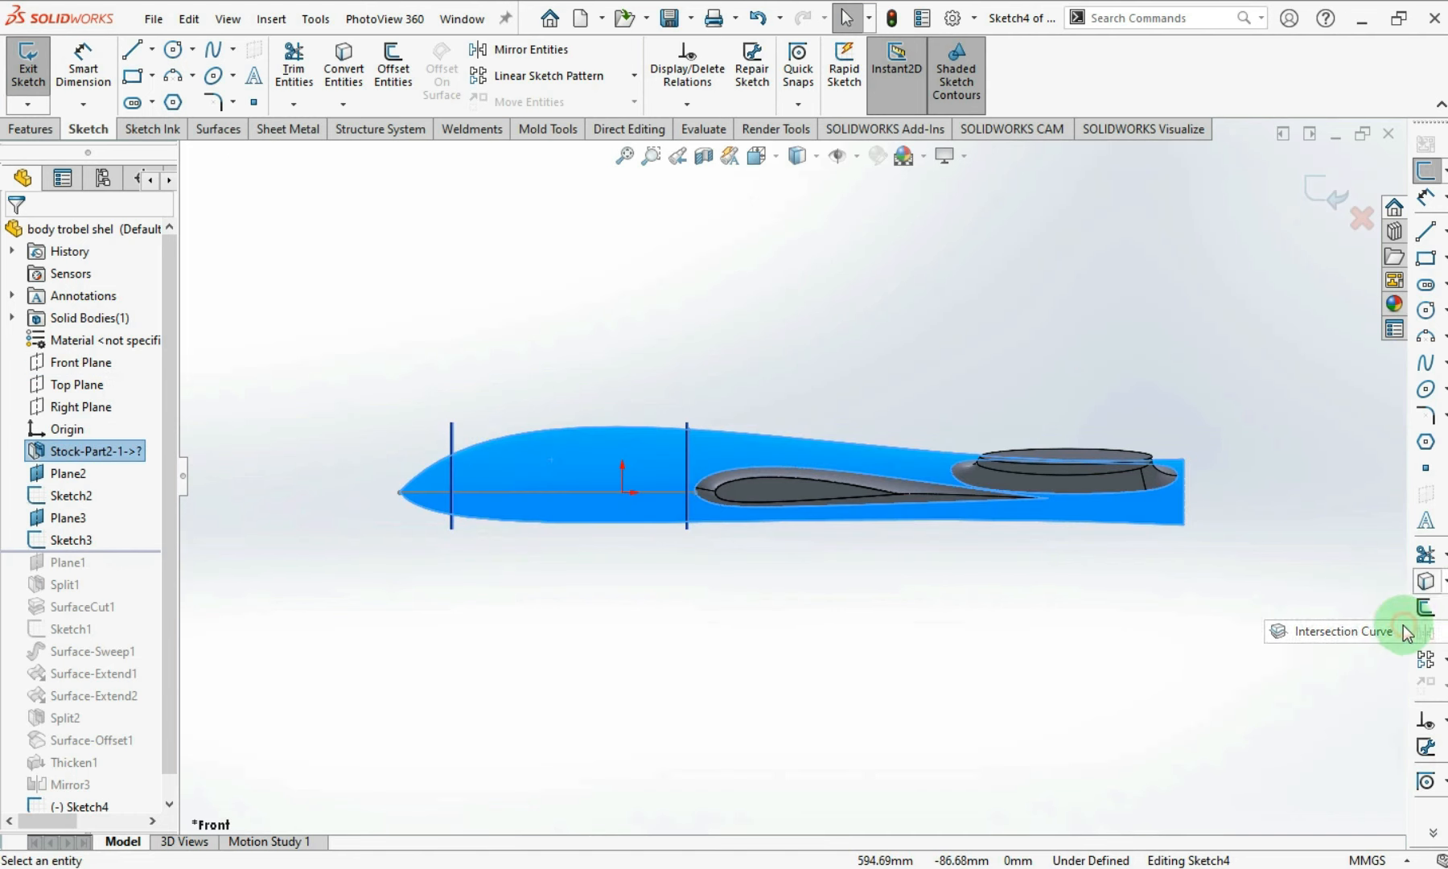
click(1319, 200)
- Examine how the intersection curves run along the nose and meet at its tip
scroll(686, 460, down, 5)
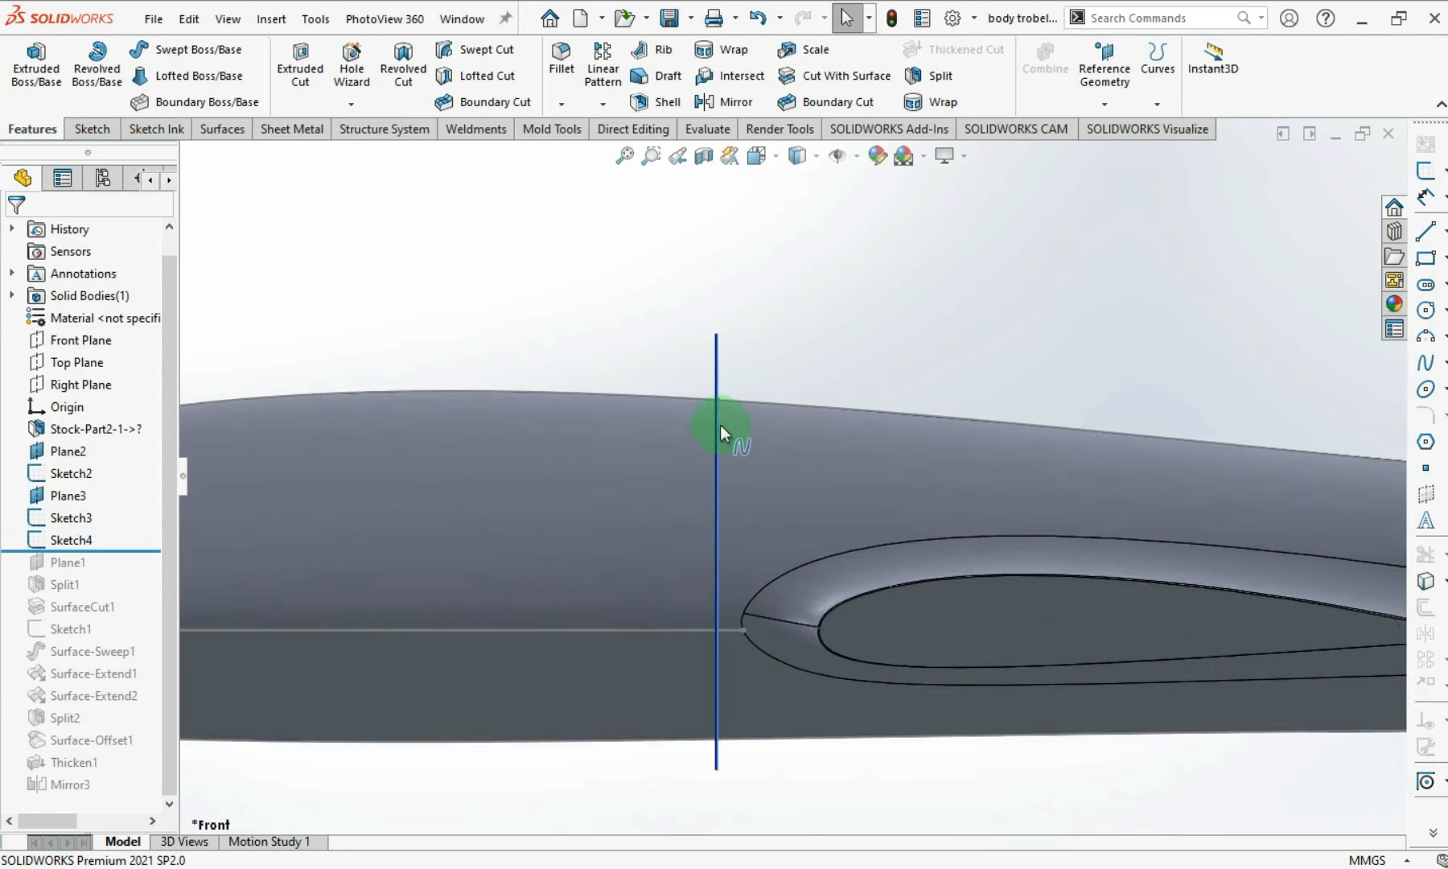
mouse_move(719, 424)
middle_down()
mouse_move(782, 407)
mouse_move(776, 628)
mouse_move(775, 476)
mouse_move(707, 442)
mouse_move(785, 481)
middle_up()
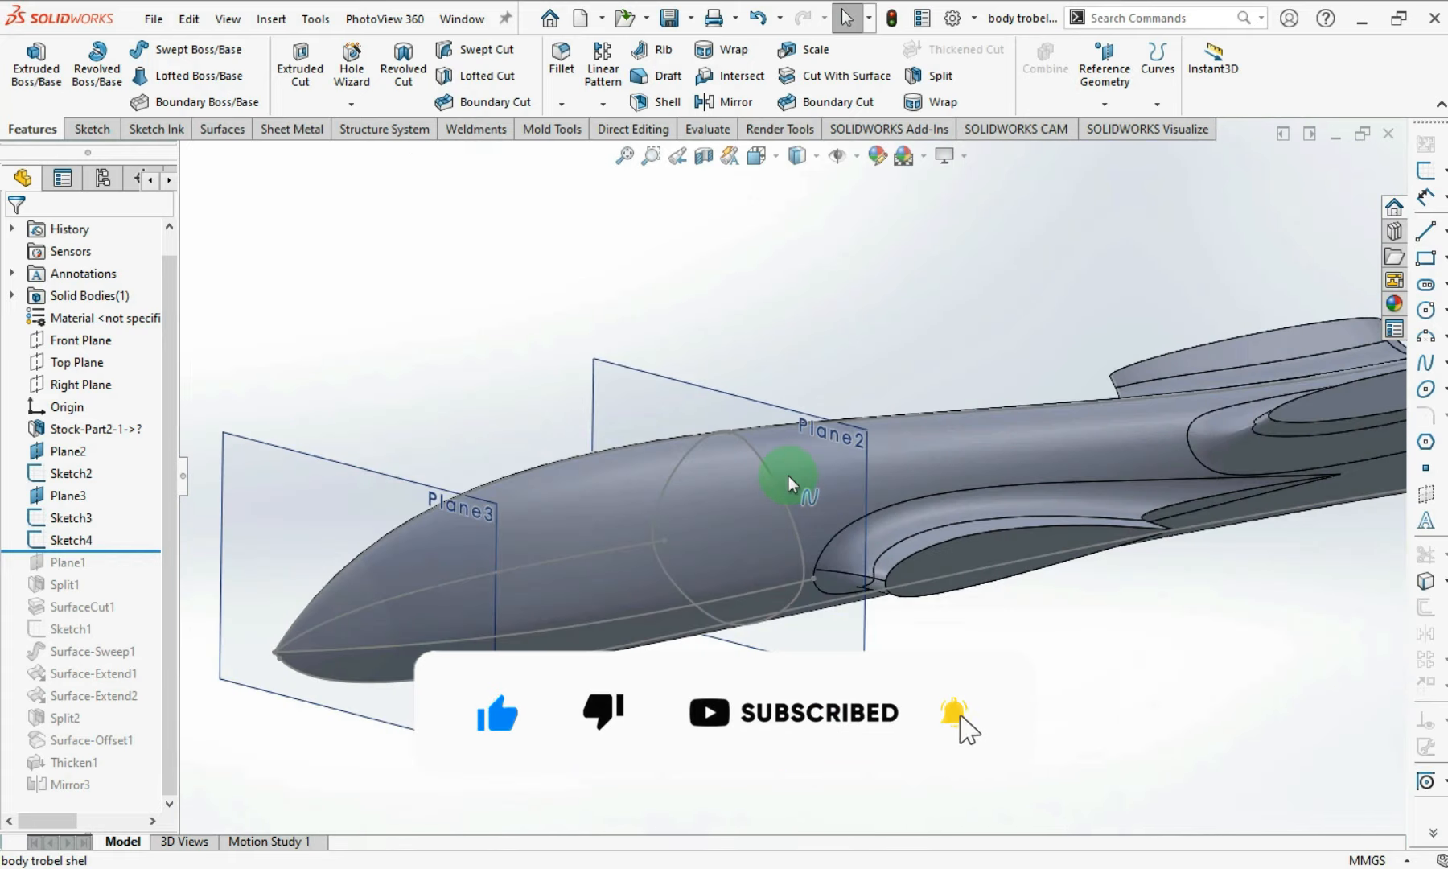
scroll(284, 664, down, 5)
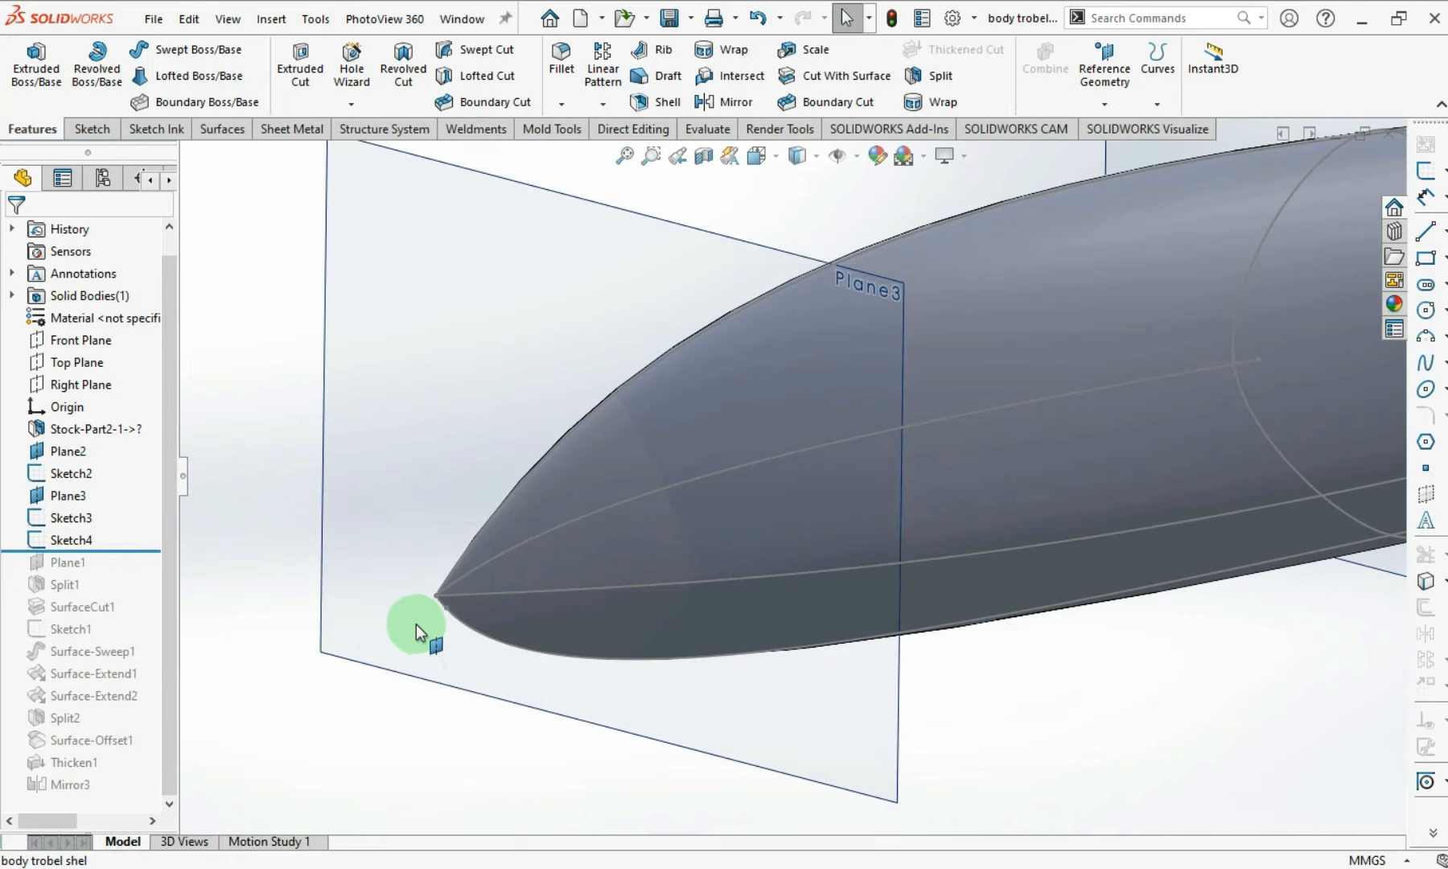
middle_drag(664, 537, 714, 519)
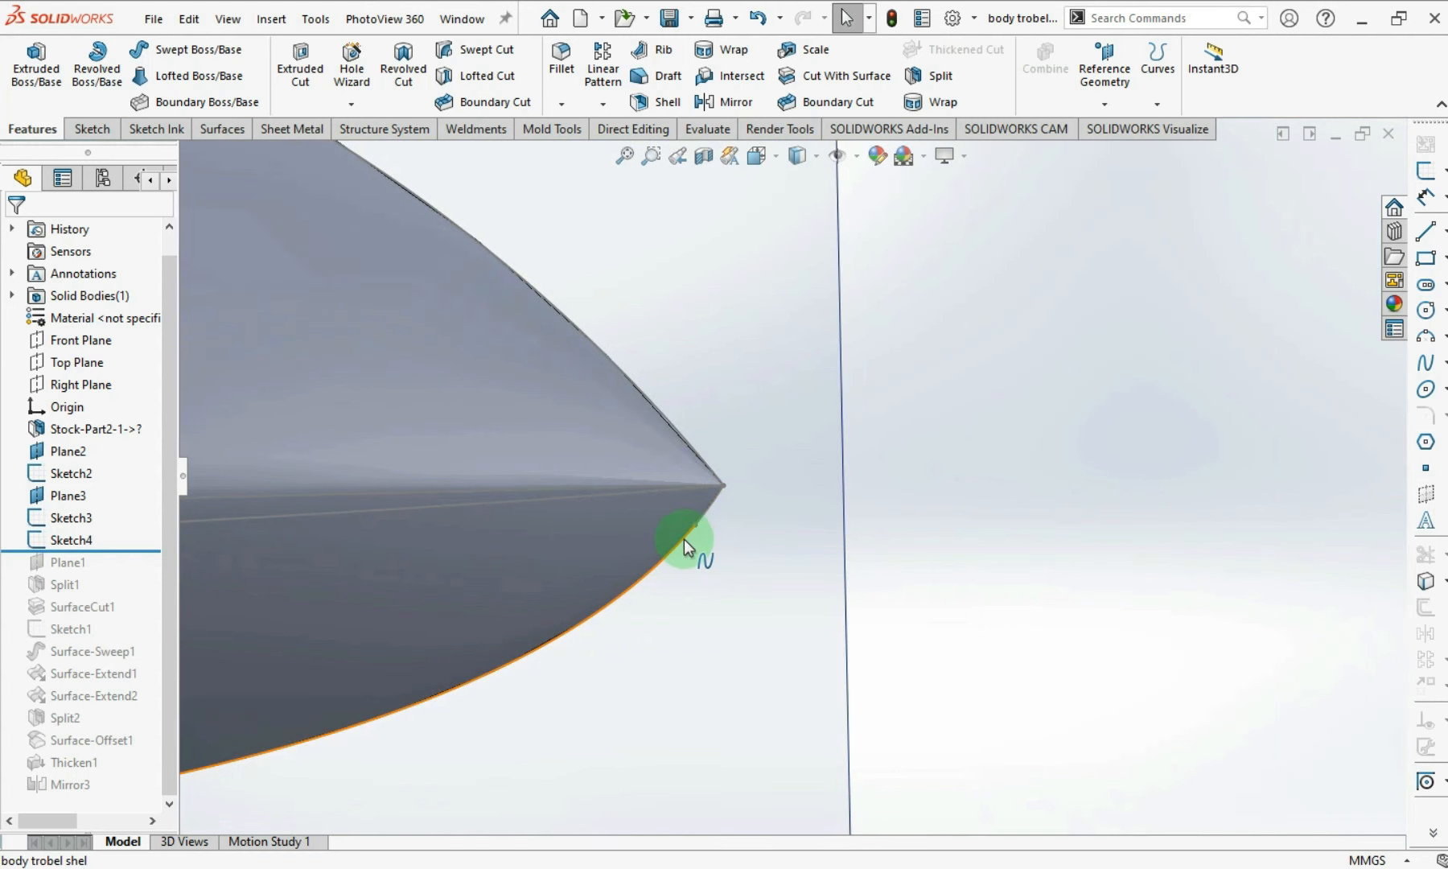
scroll(980, 533, up, 6)
middle_drag(642, 478, 597, 597)
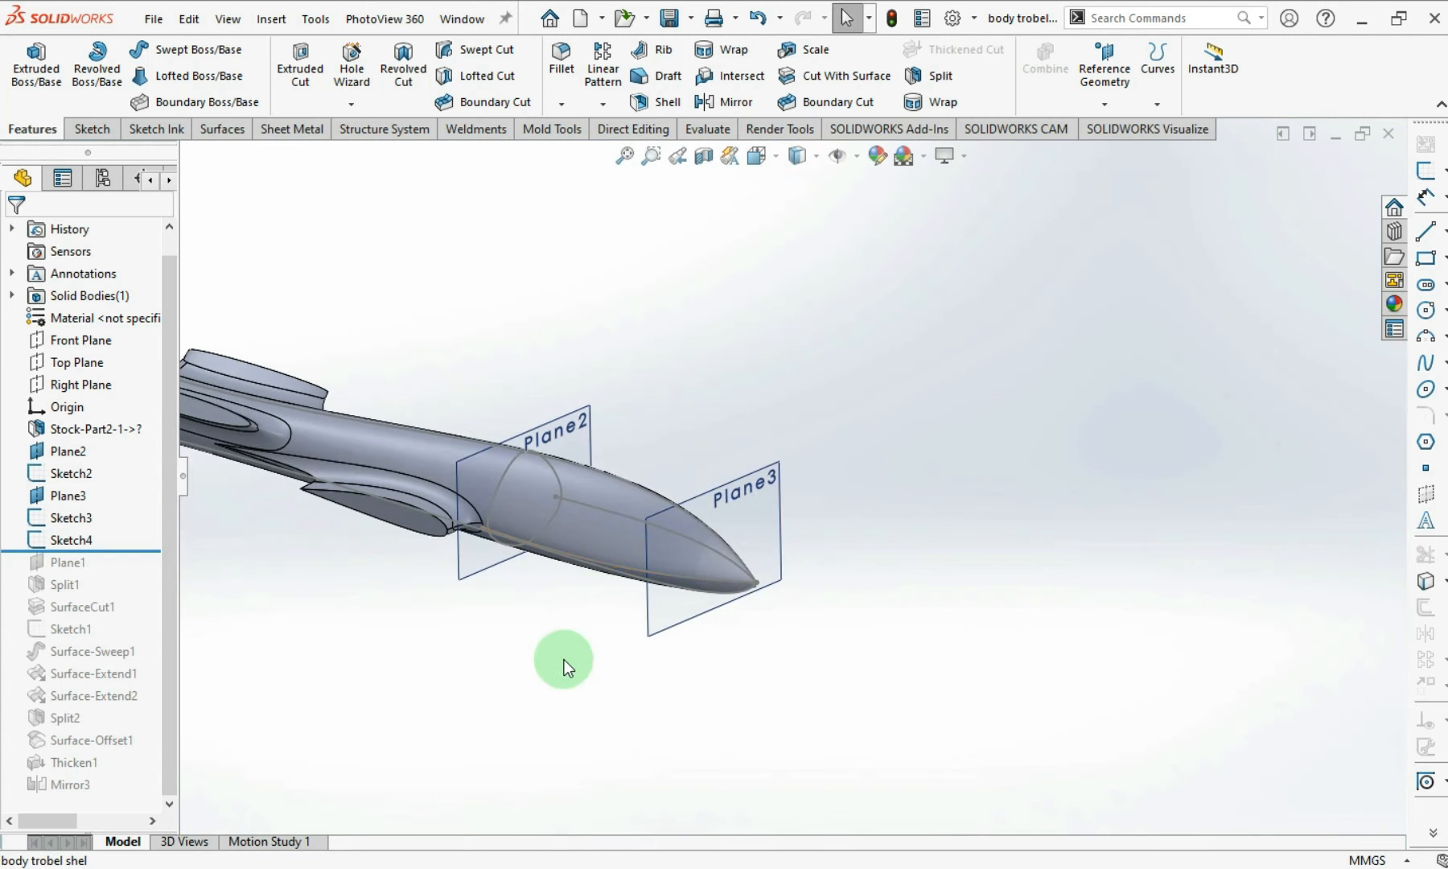
- Sketch a closed four-point spline about 31 mm tall on Plane3, with its points above, below and on both sides of the origin
click(745, 528)
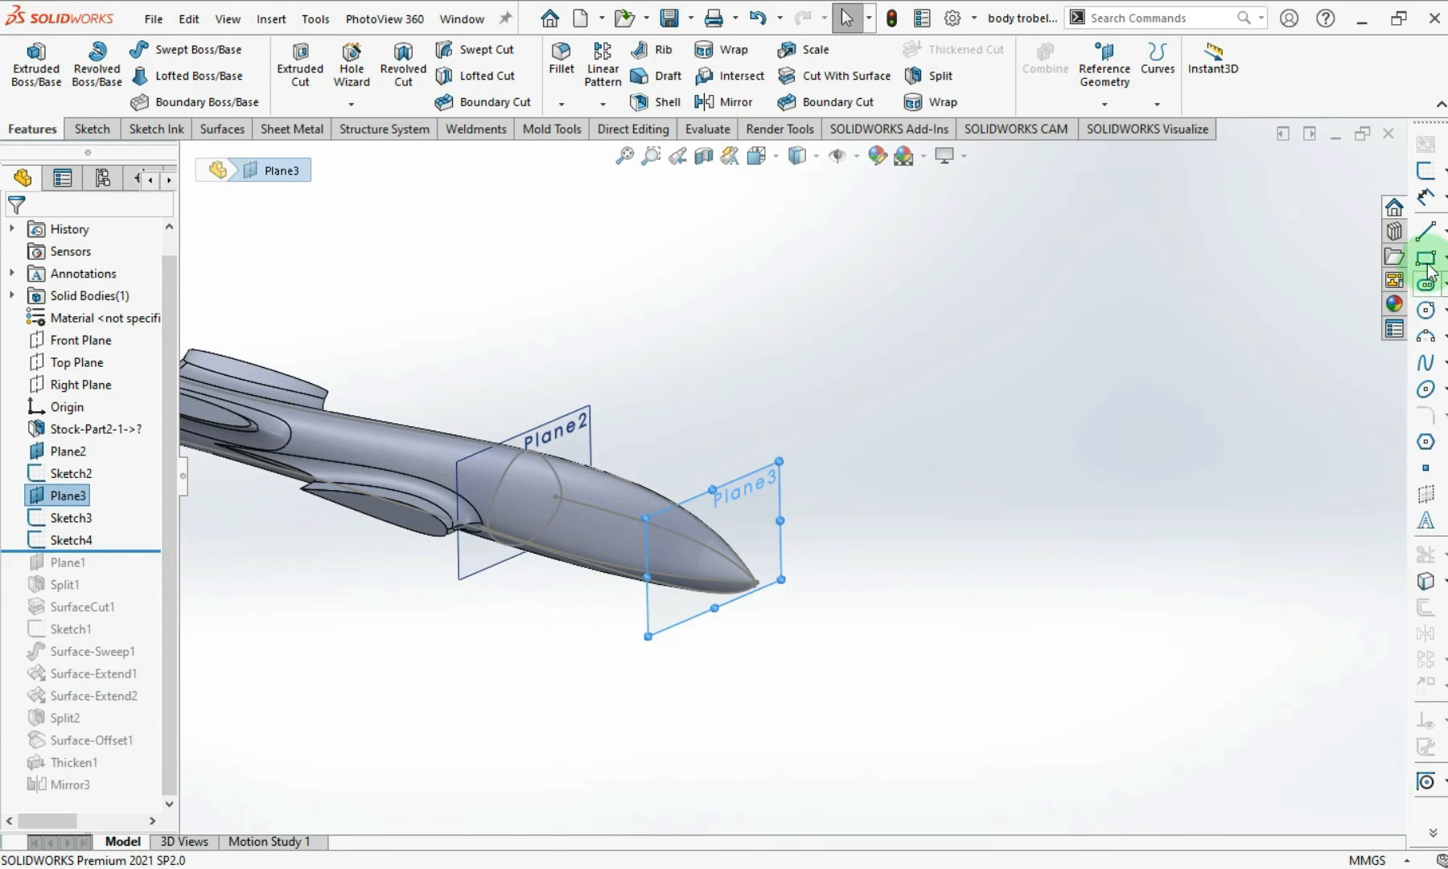
click(1421, 174)
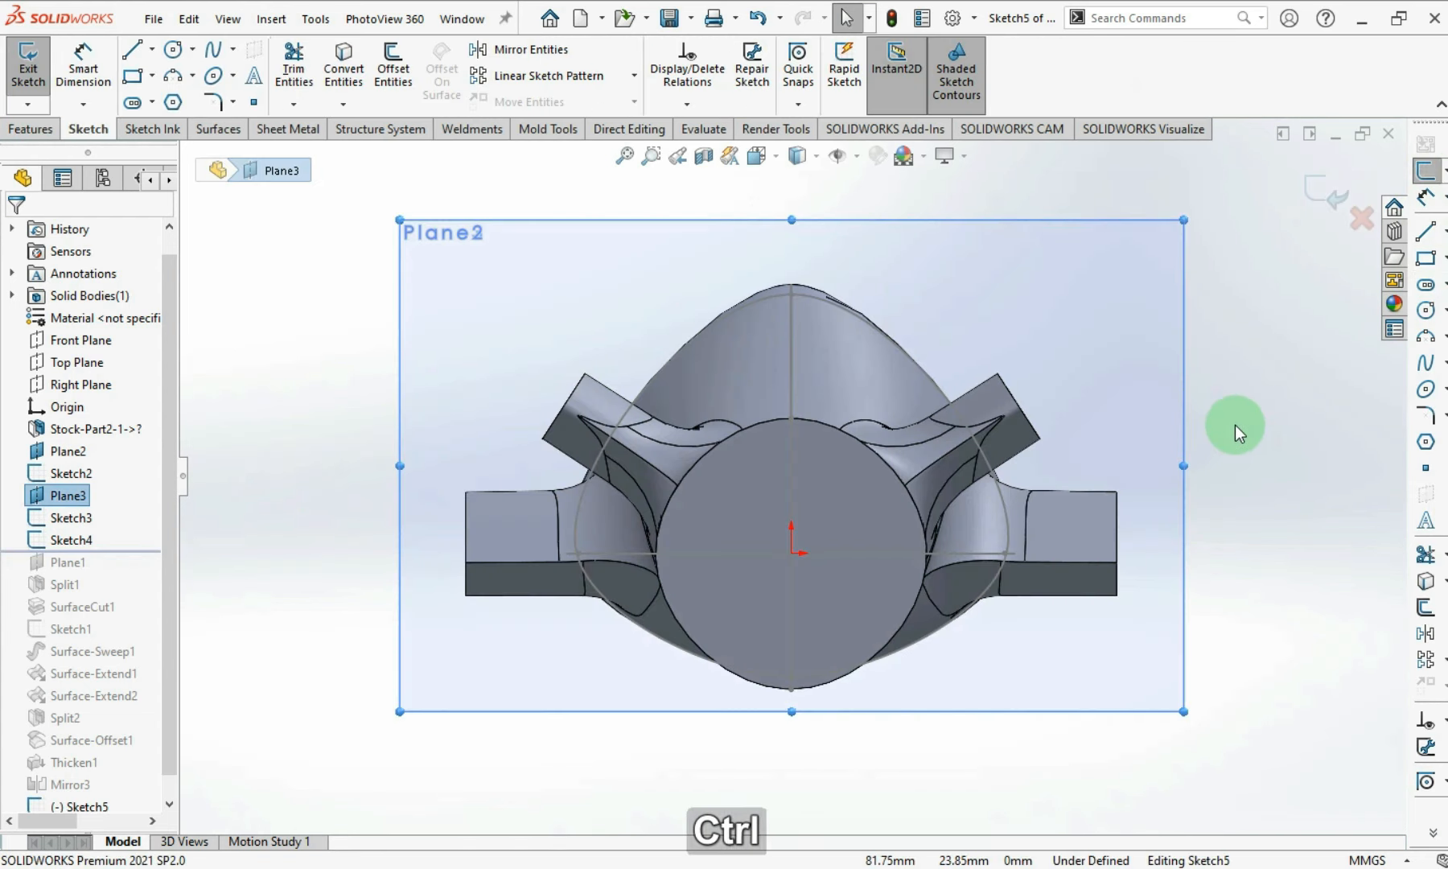
key(ctrl+8)
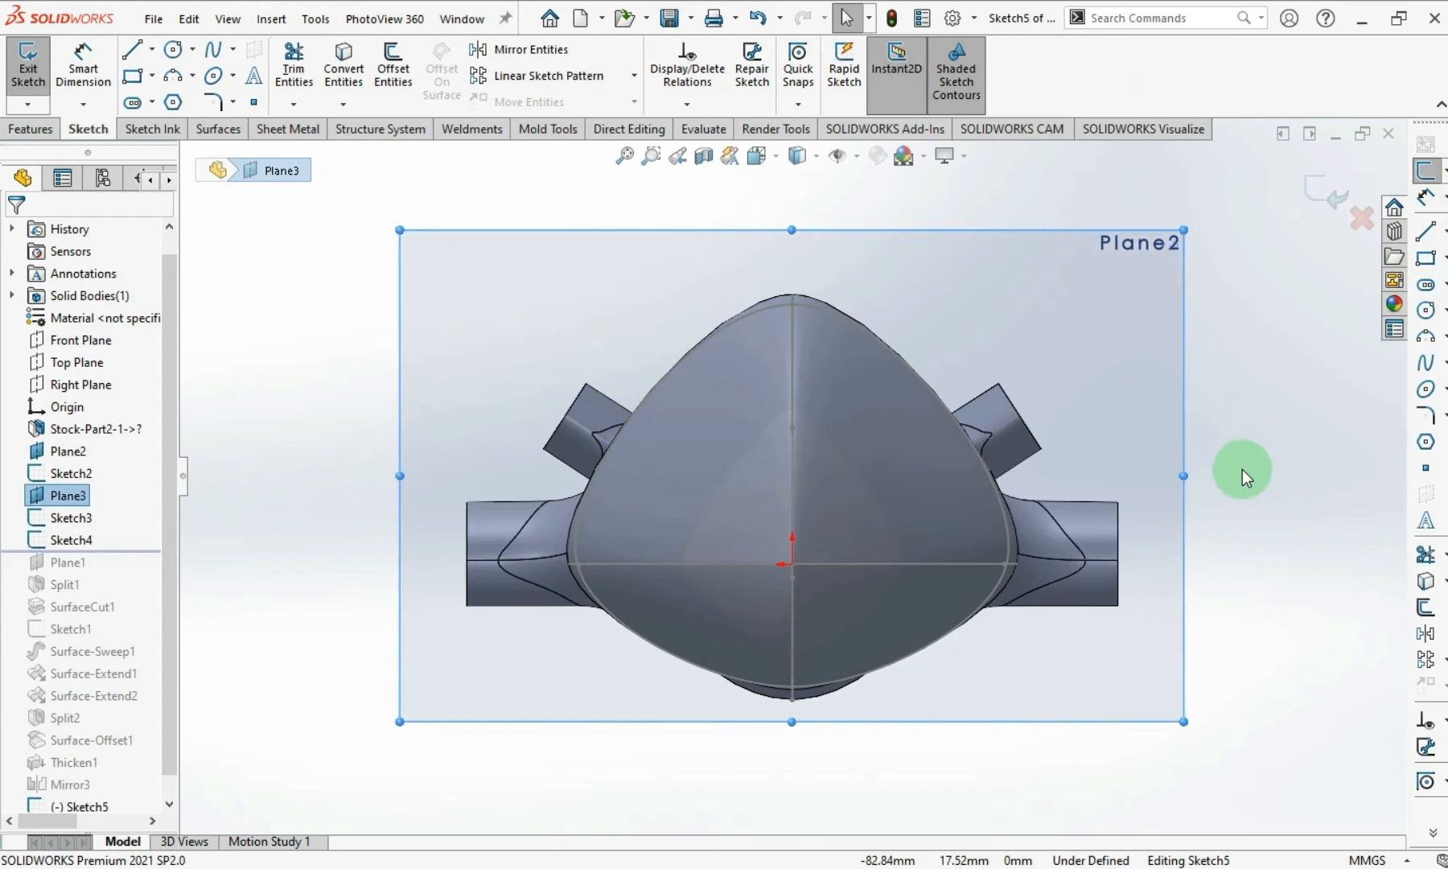
click(1425, 363)
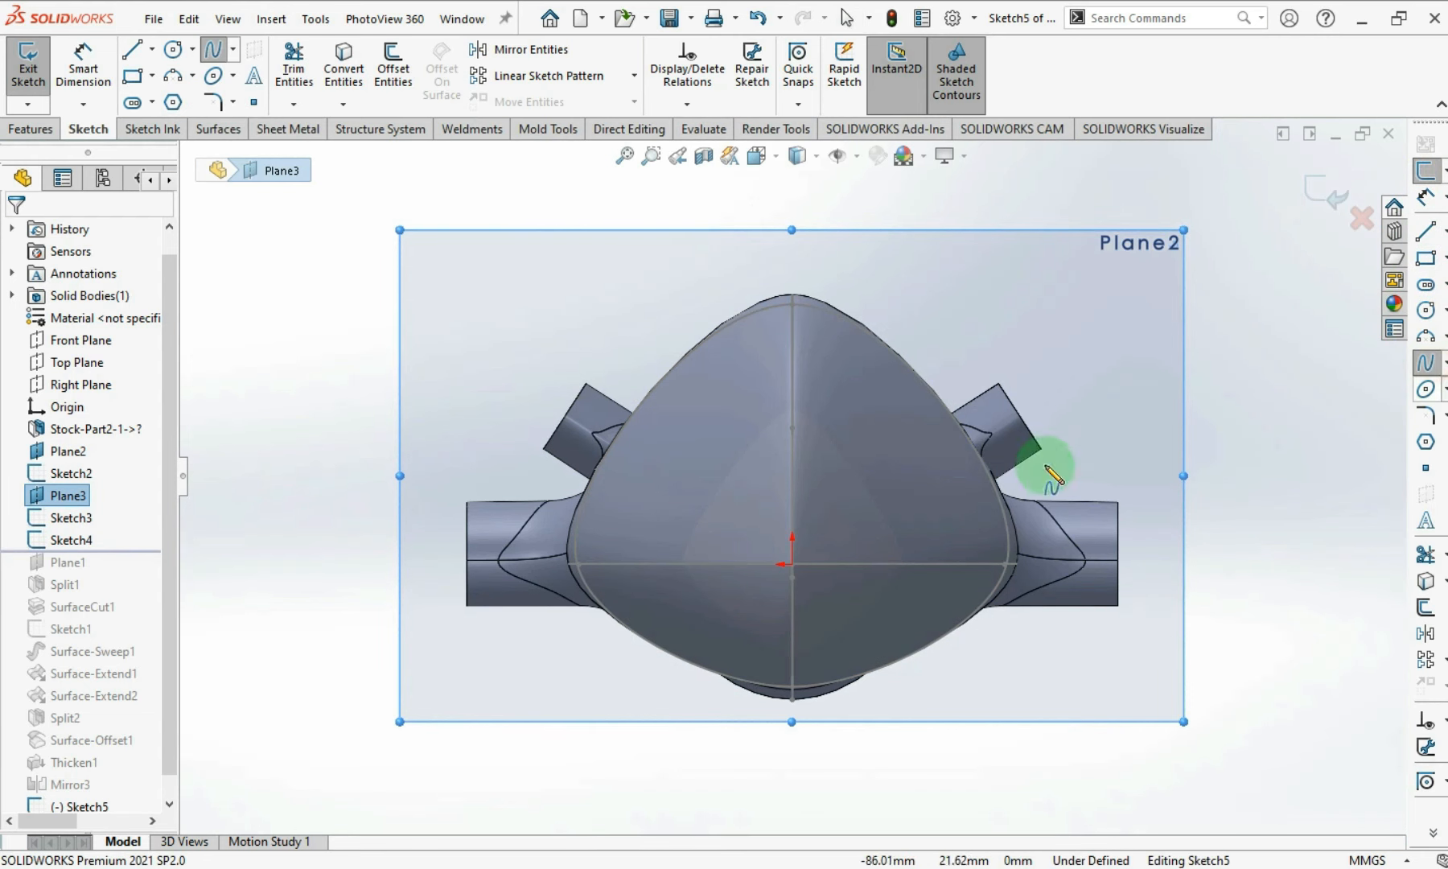
click(792, 428)
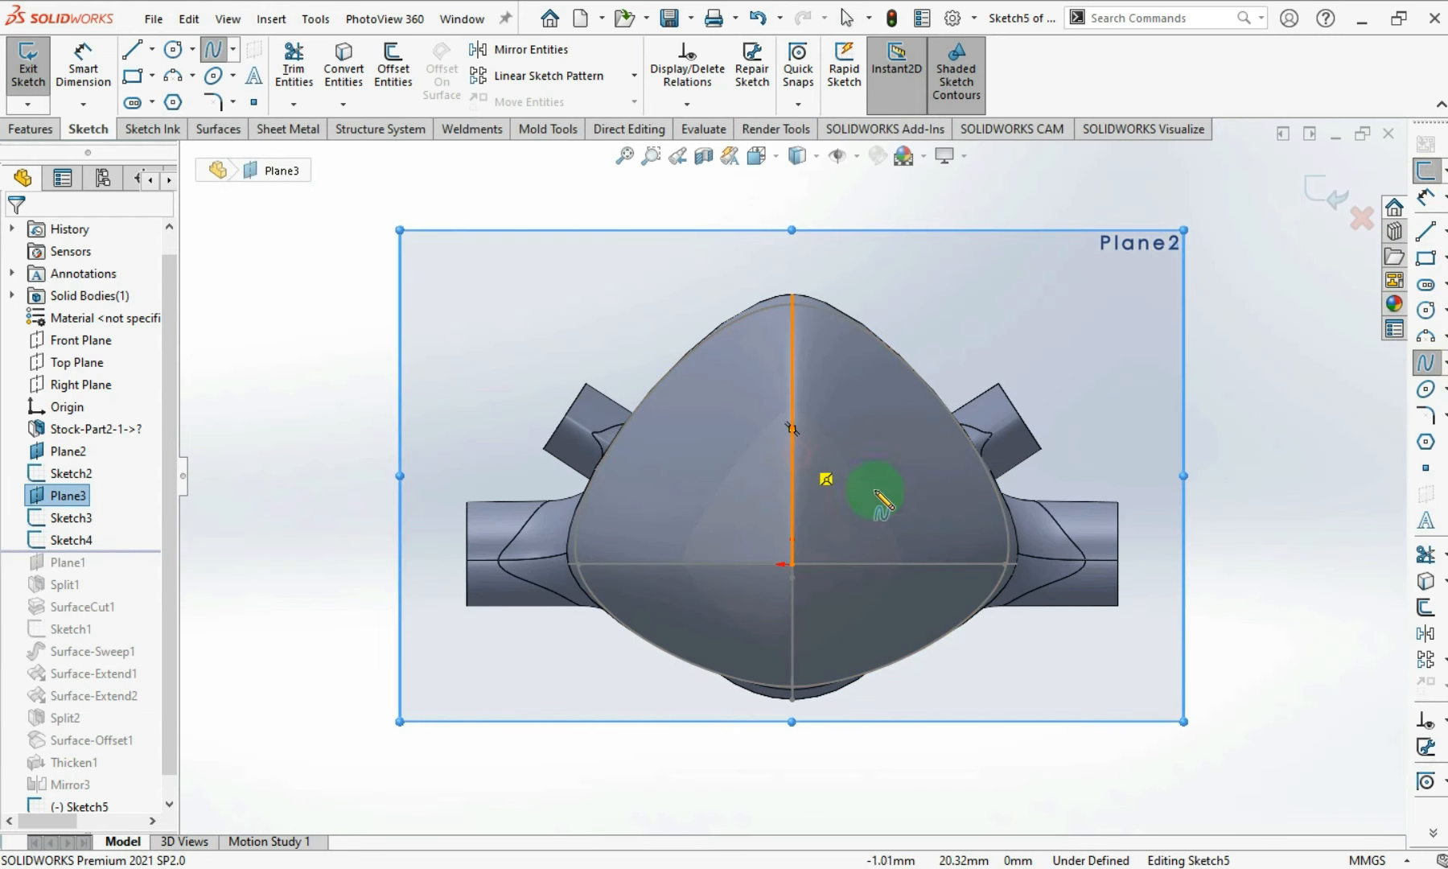
click(885, 564)
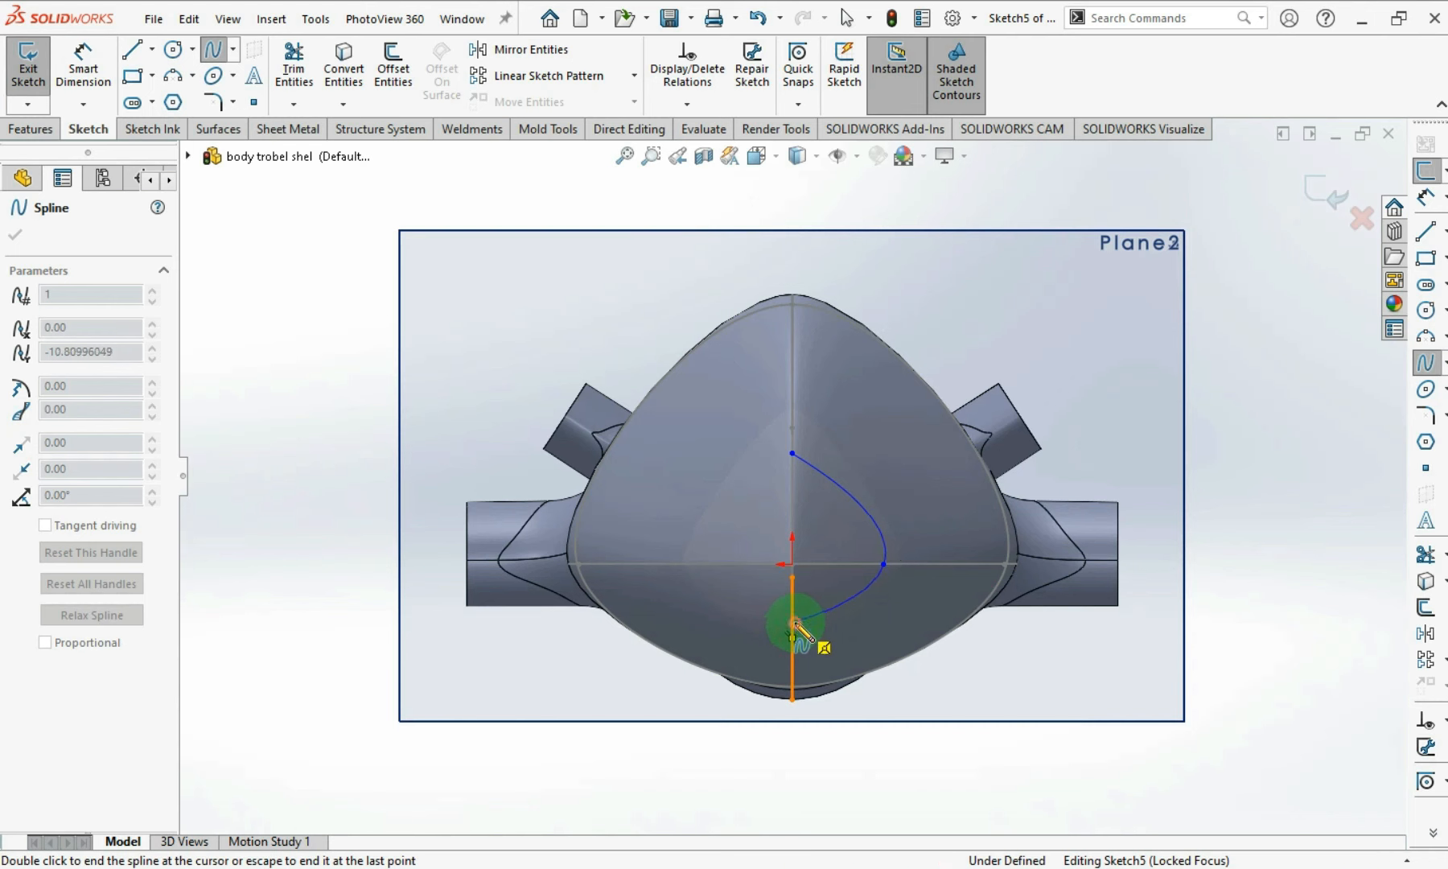
click(792, 621)
click(706, 564)
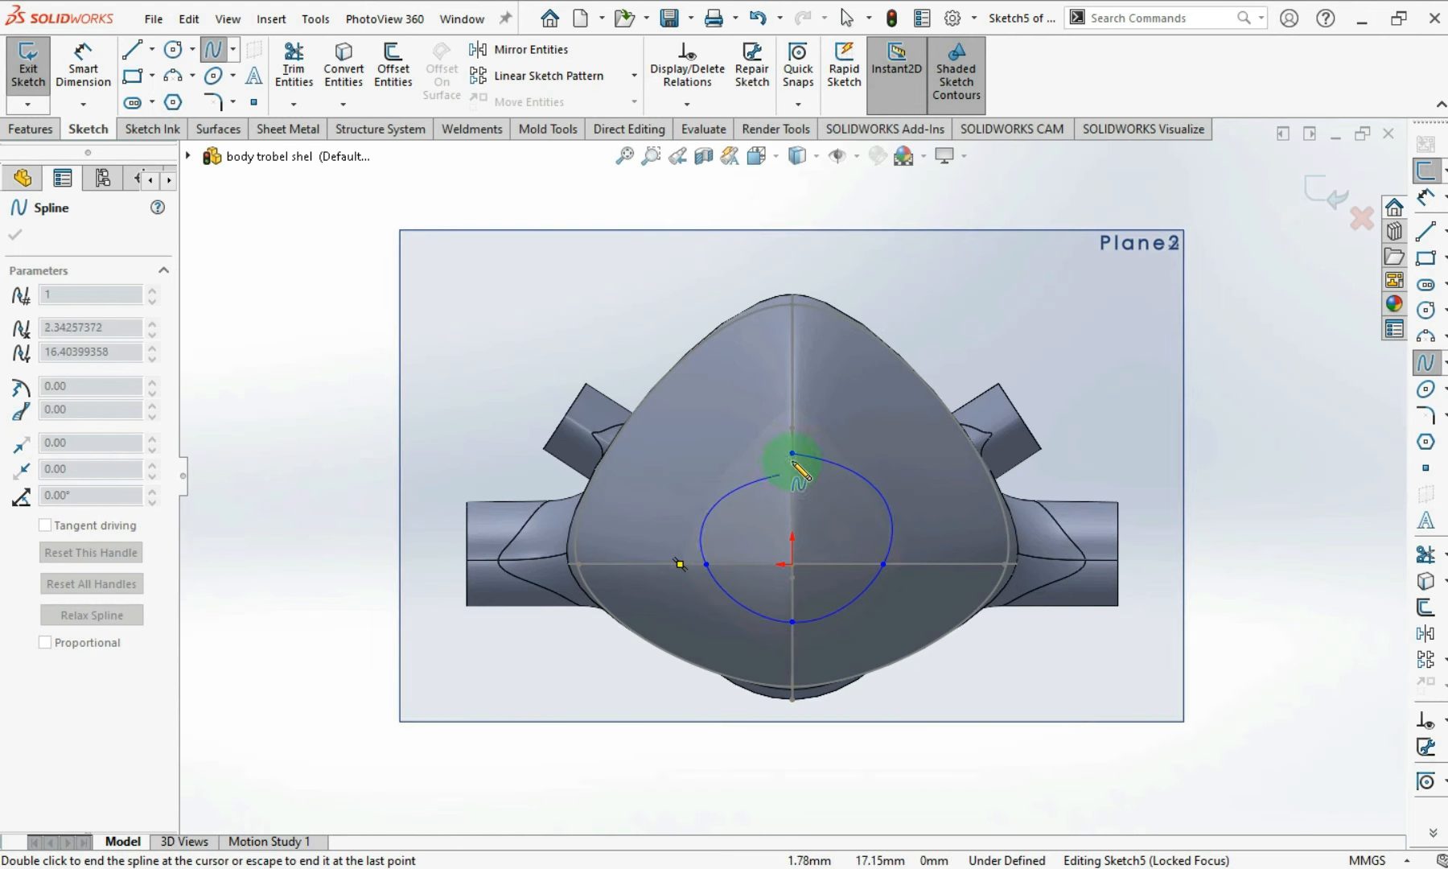
click(793, 453)
key(Escape)
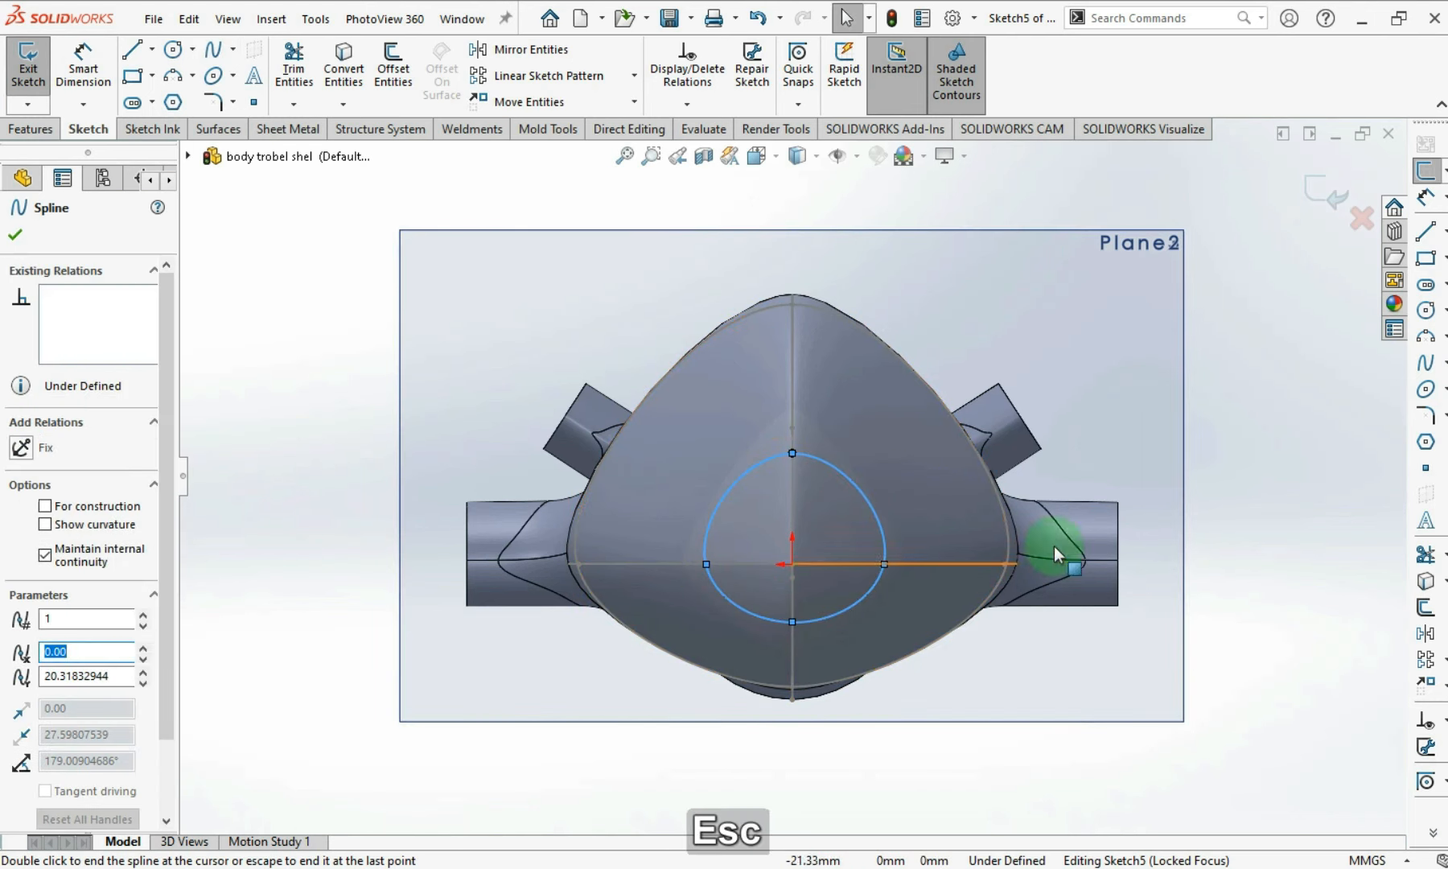
- Add a Pierce relation between the closed spline's top point and the upper Front Plane profile curve
click(807, 456)
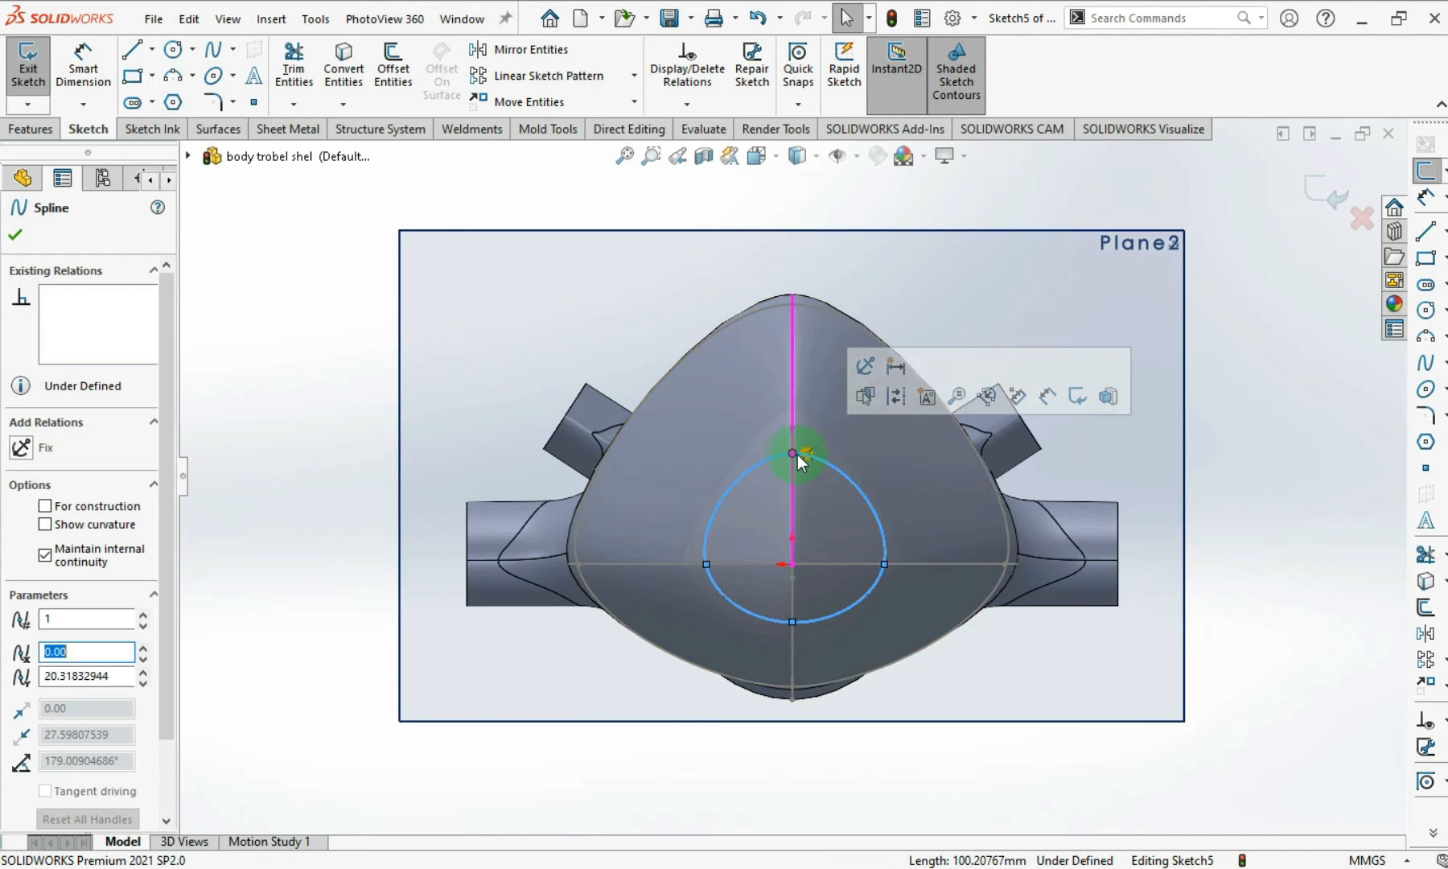
click(794, 454)
click(1295, 578)
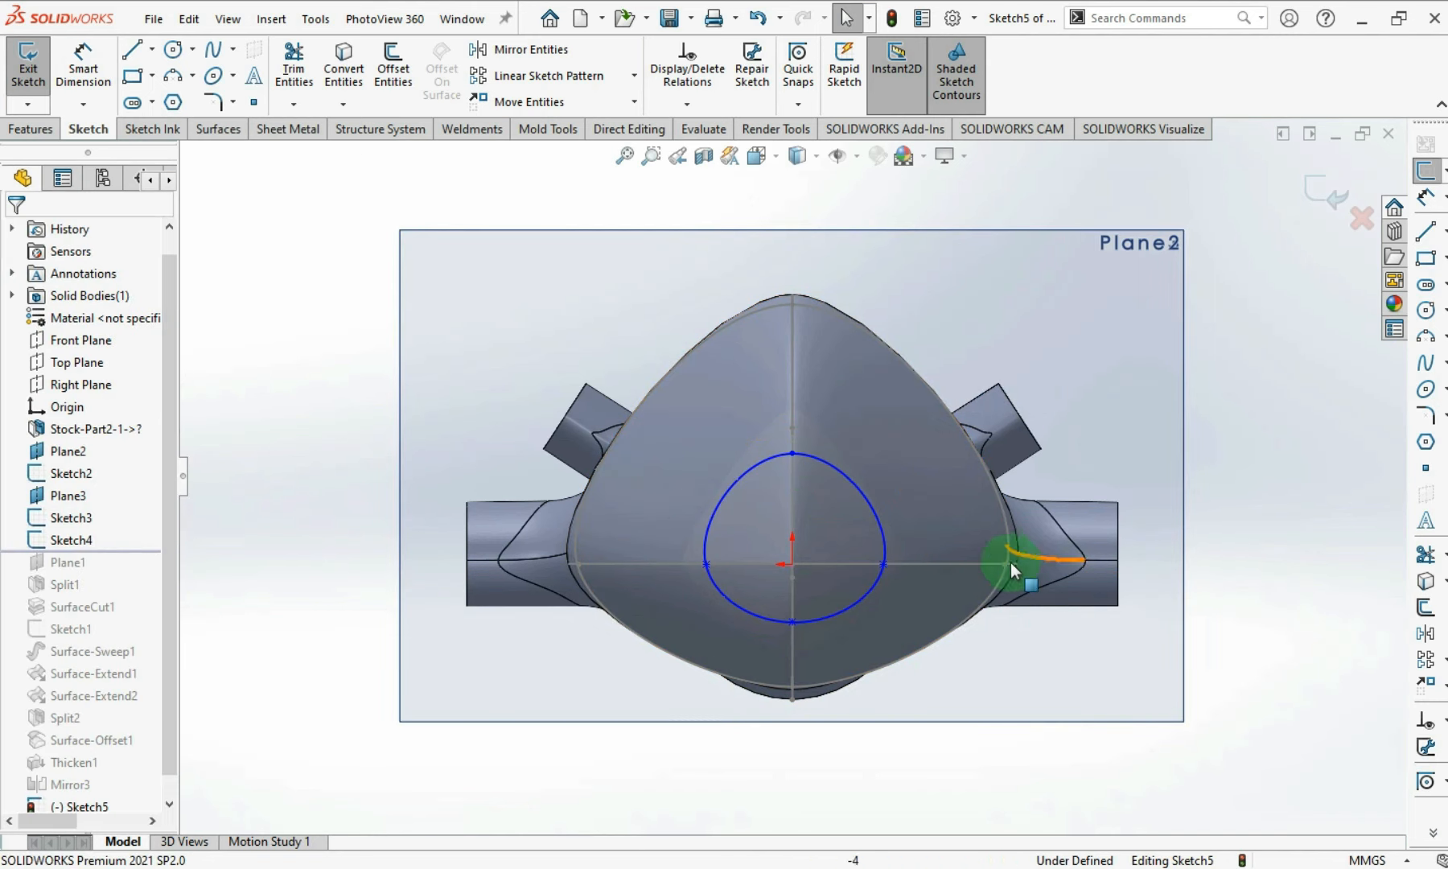
click(793, 453)
middle_drag(769, 515, 1086, 463)
scroll(1038, 474, down, 2)
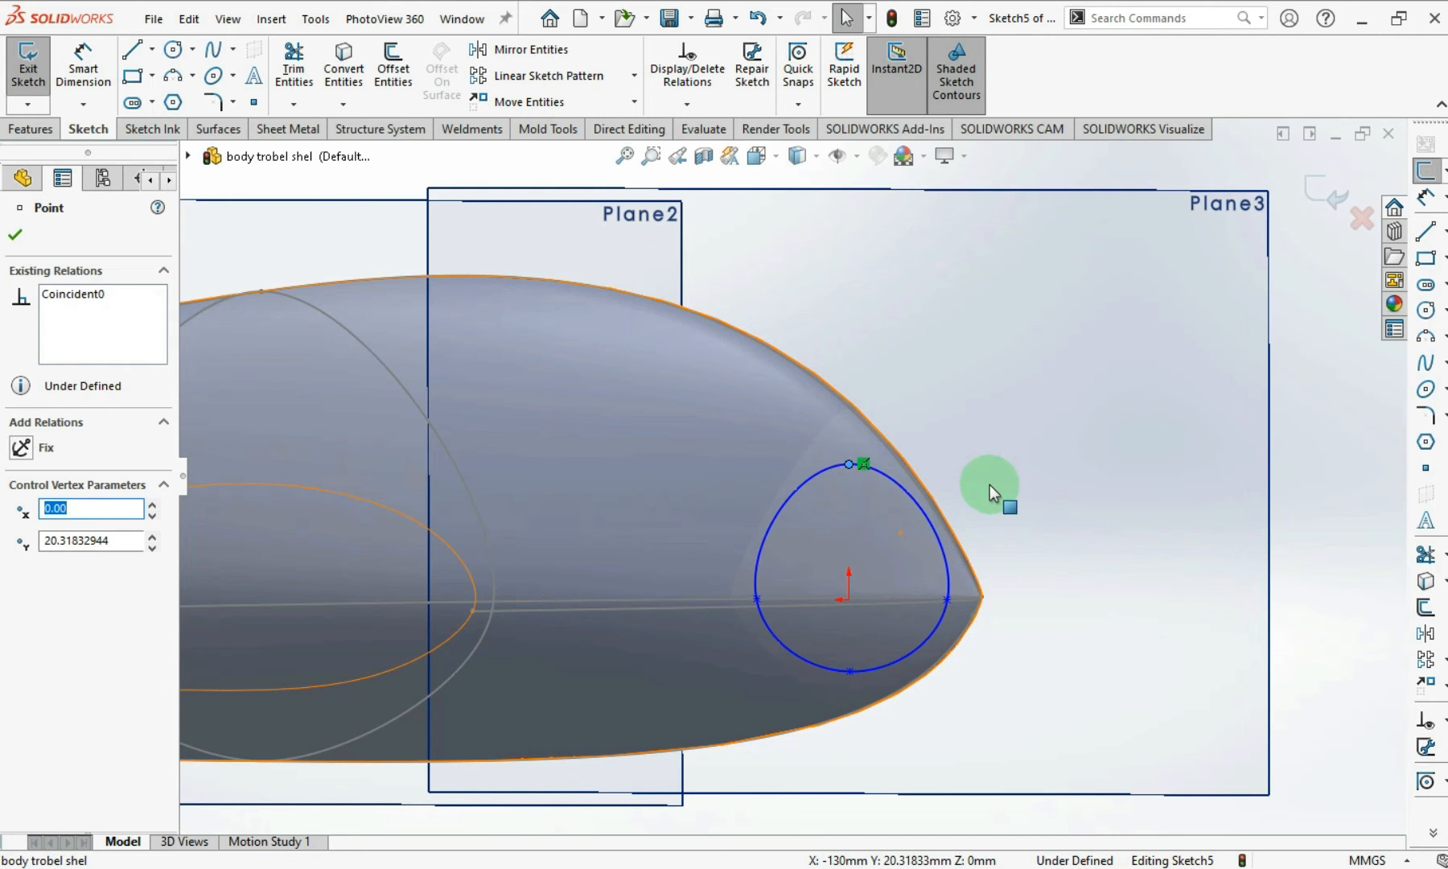
ctrl+click(887, 446)
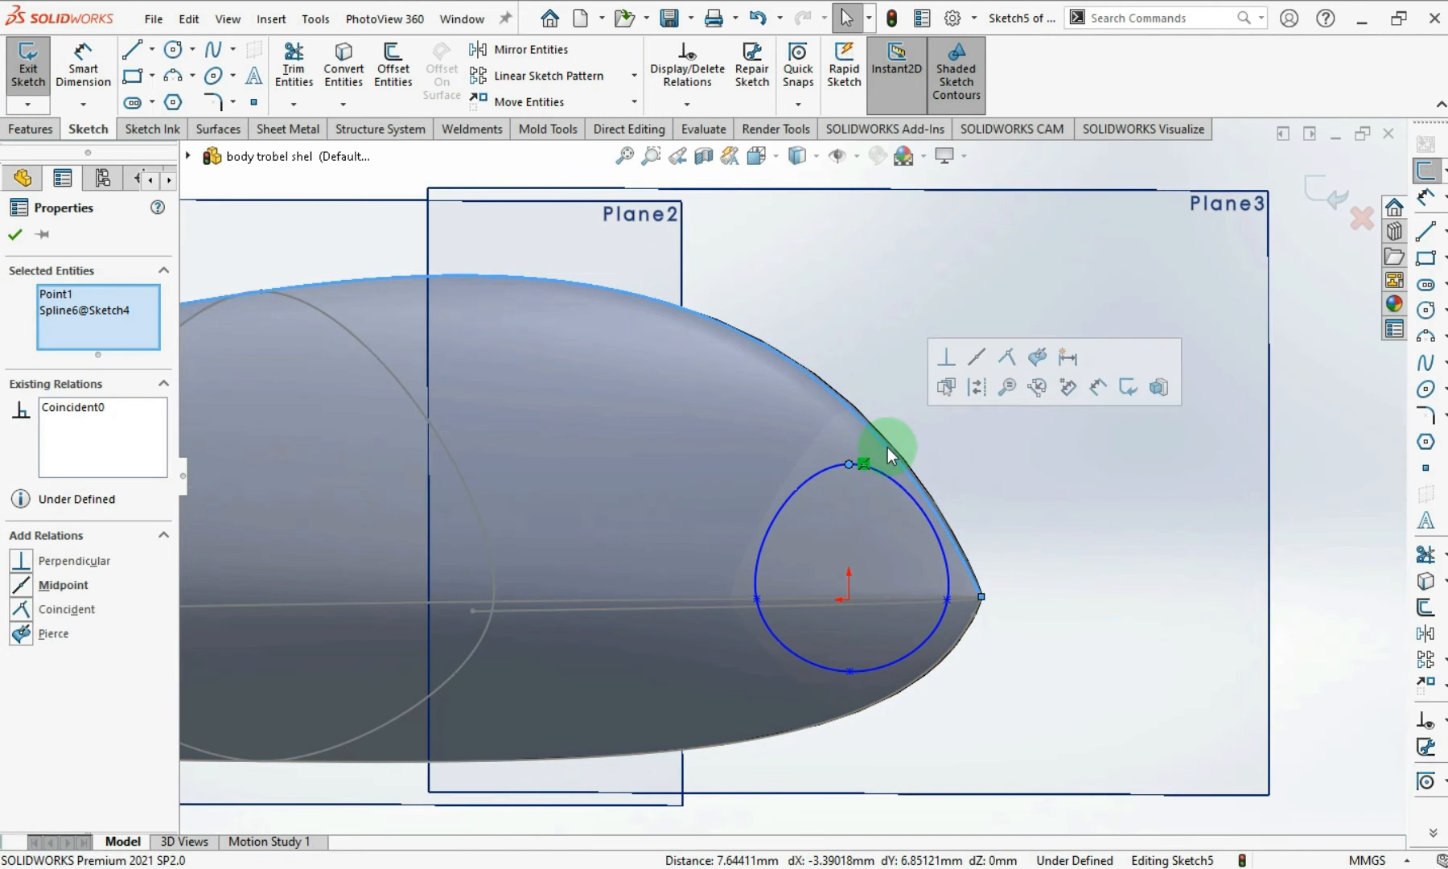
click(1038, 360)
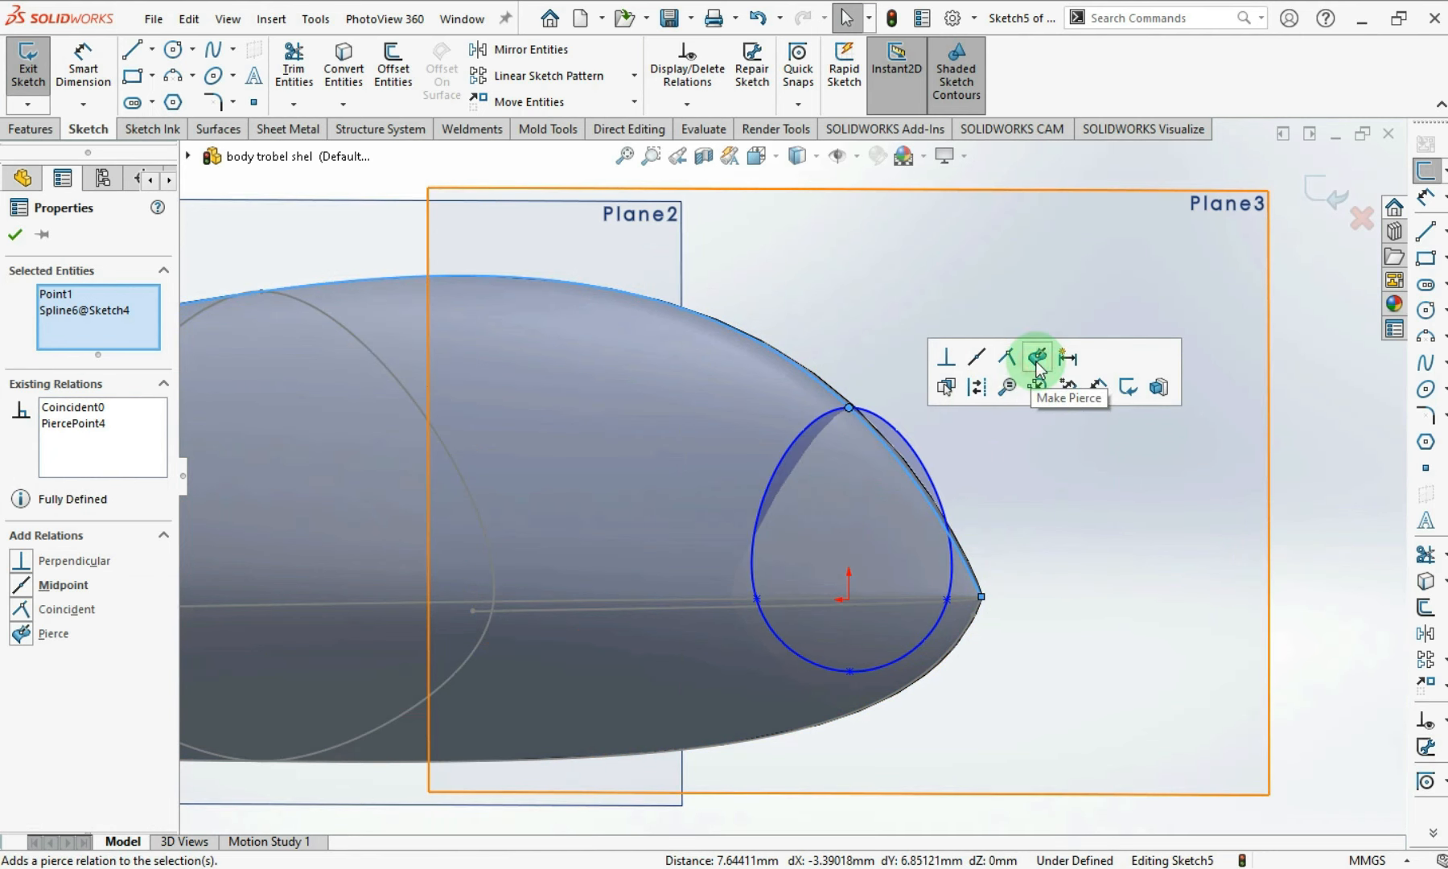
click(1067, 478)
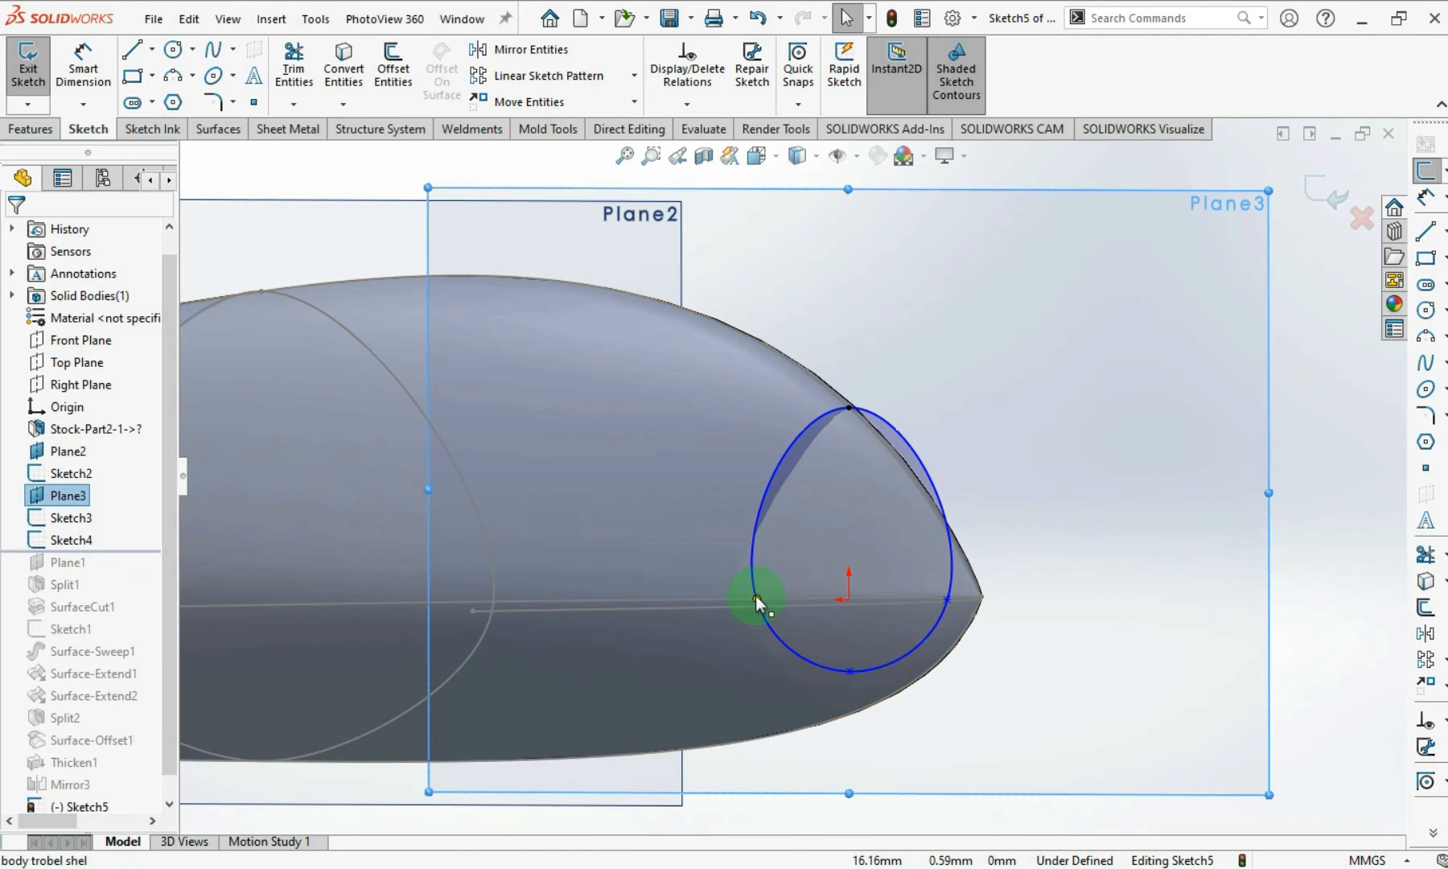
- Add a Pierce relation between the closed spline's bottom point and the lower Front Plane profile curve
click(849, 671)
scroll(735, 566, up, 3)
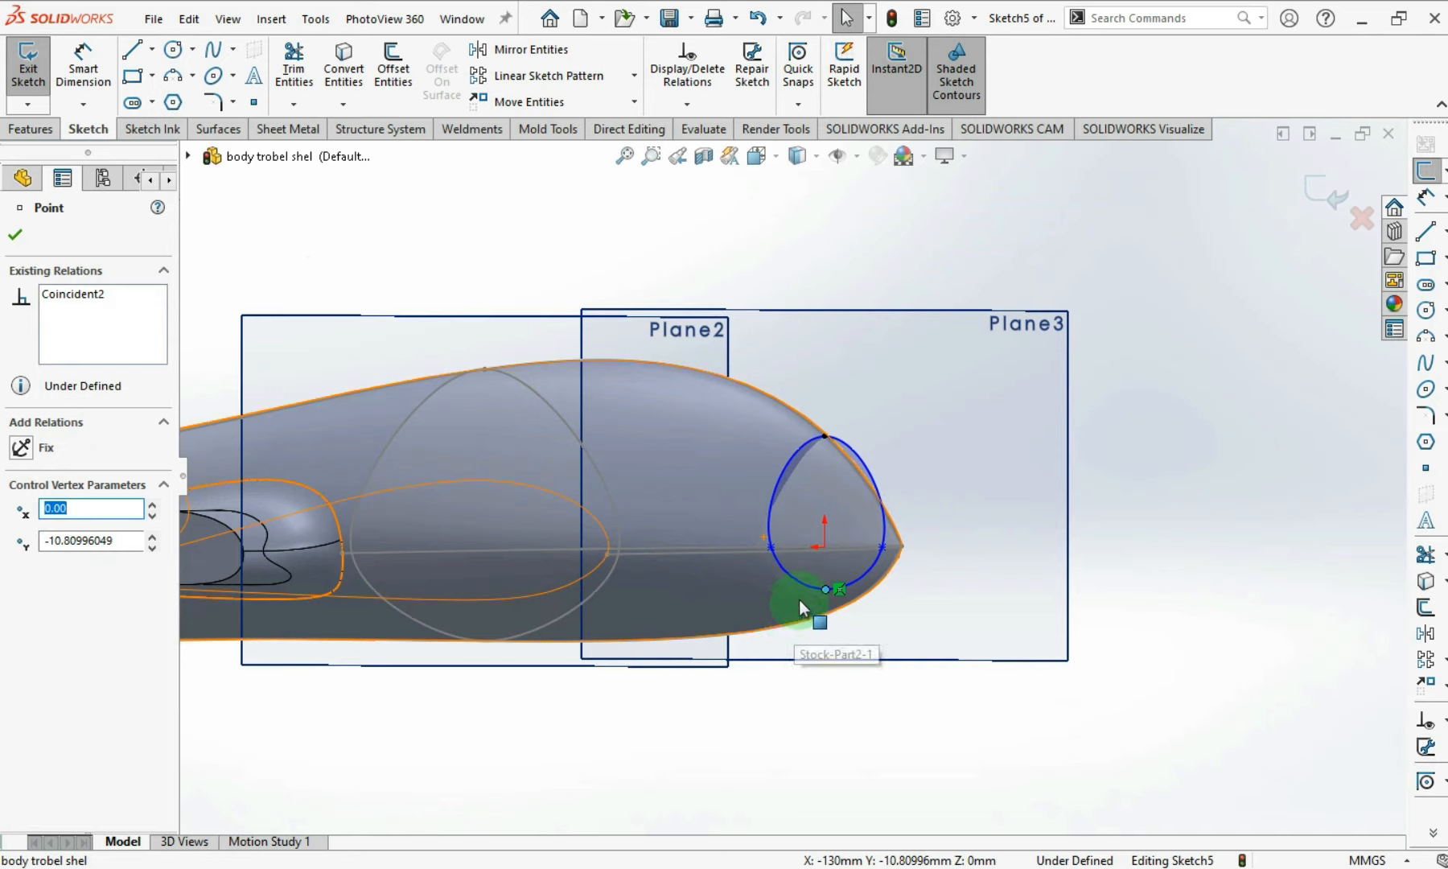
middle_drag(799, 599, 823, 567)
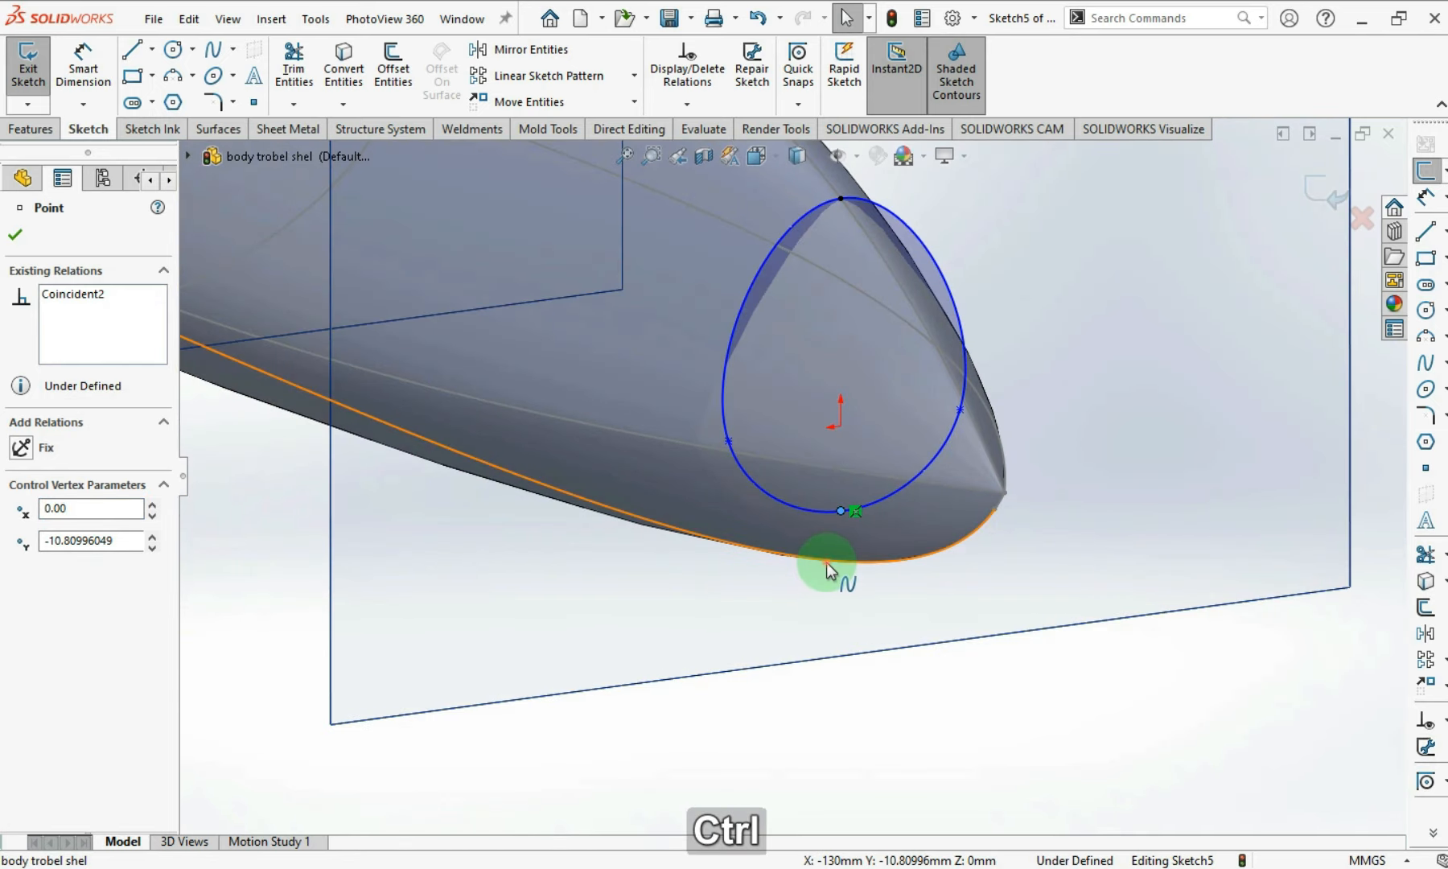
ctrl+click(826, 563)
click(973, 559)
click(951, 692)
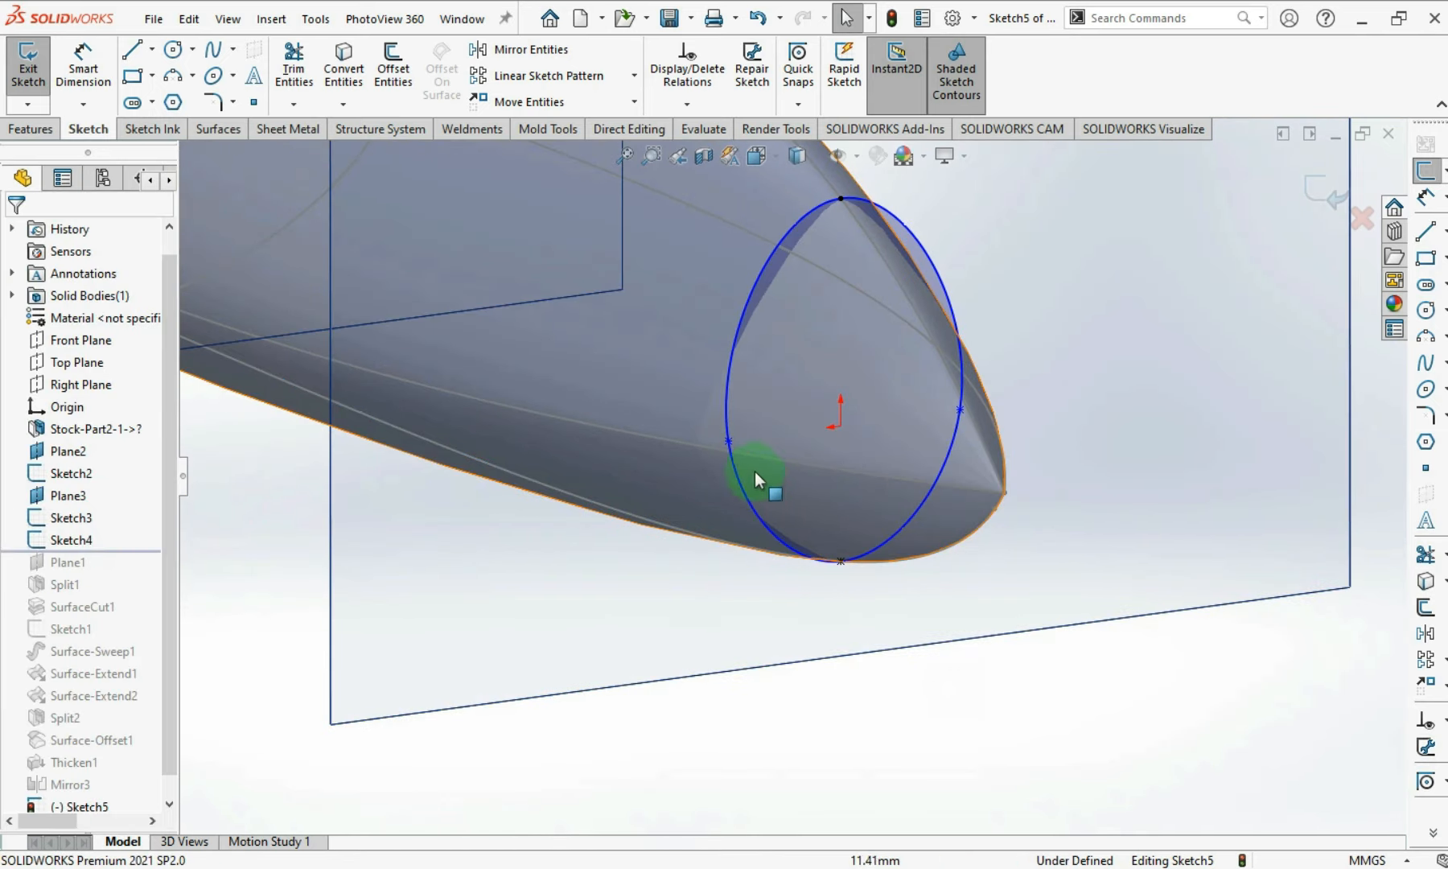
- Pierce the closed spline's side point nearer the body with the adjacent Top Plane profile curve
click(730, 442)
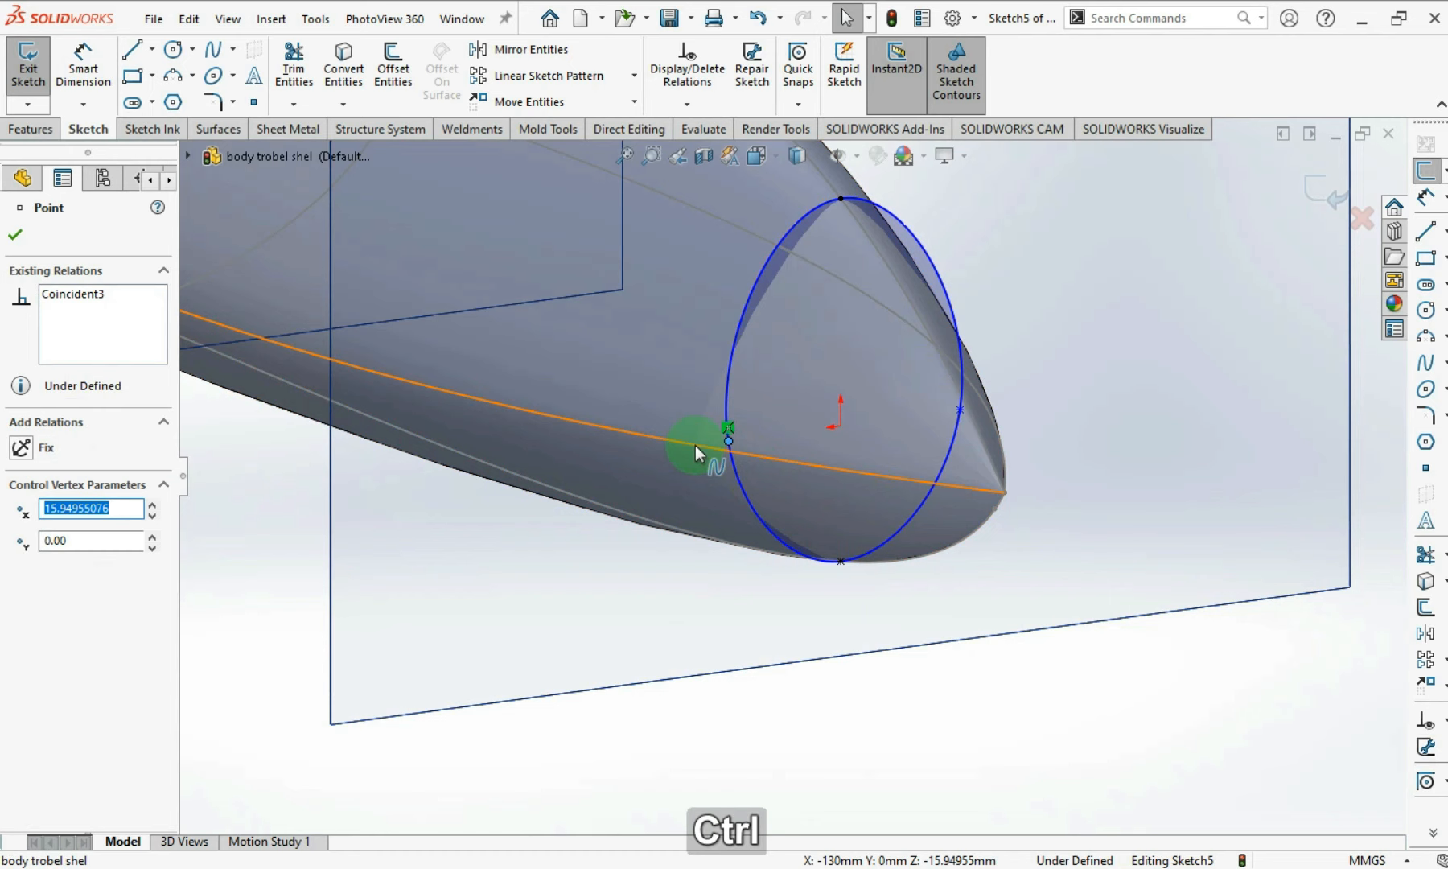
ctrl+click(694, 445)
click(850, 359)
click(978, 696)
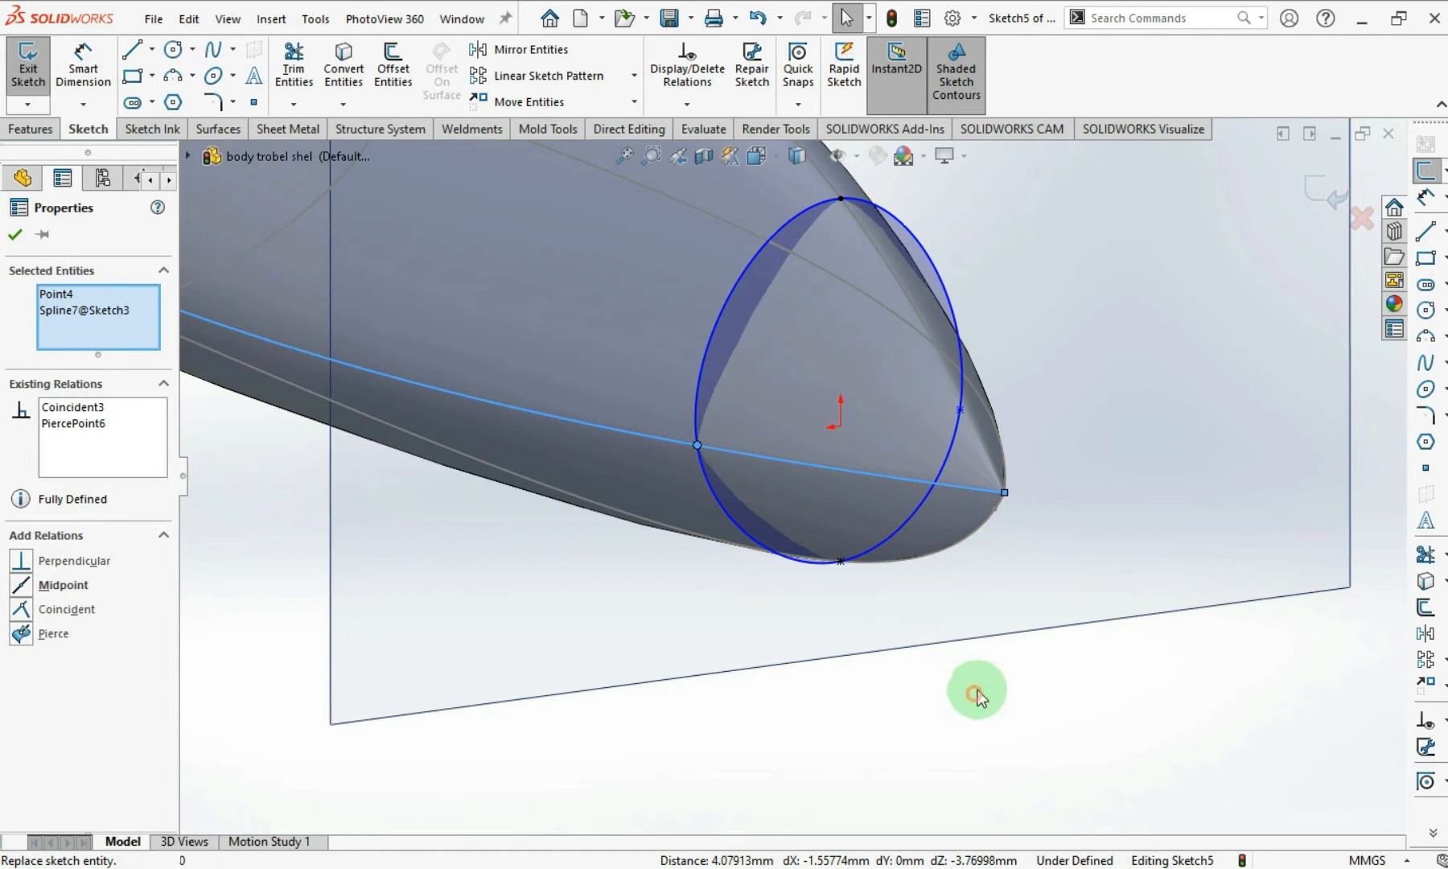
- Pierce the spline's remaining side point with the Top Plane curve on the opposite side and close the sketch
click(961, 410)
ctrl+click(1009, 391)
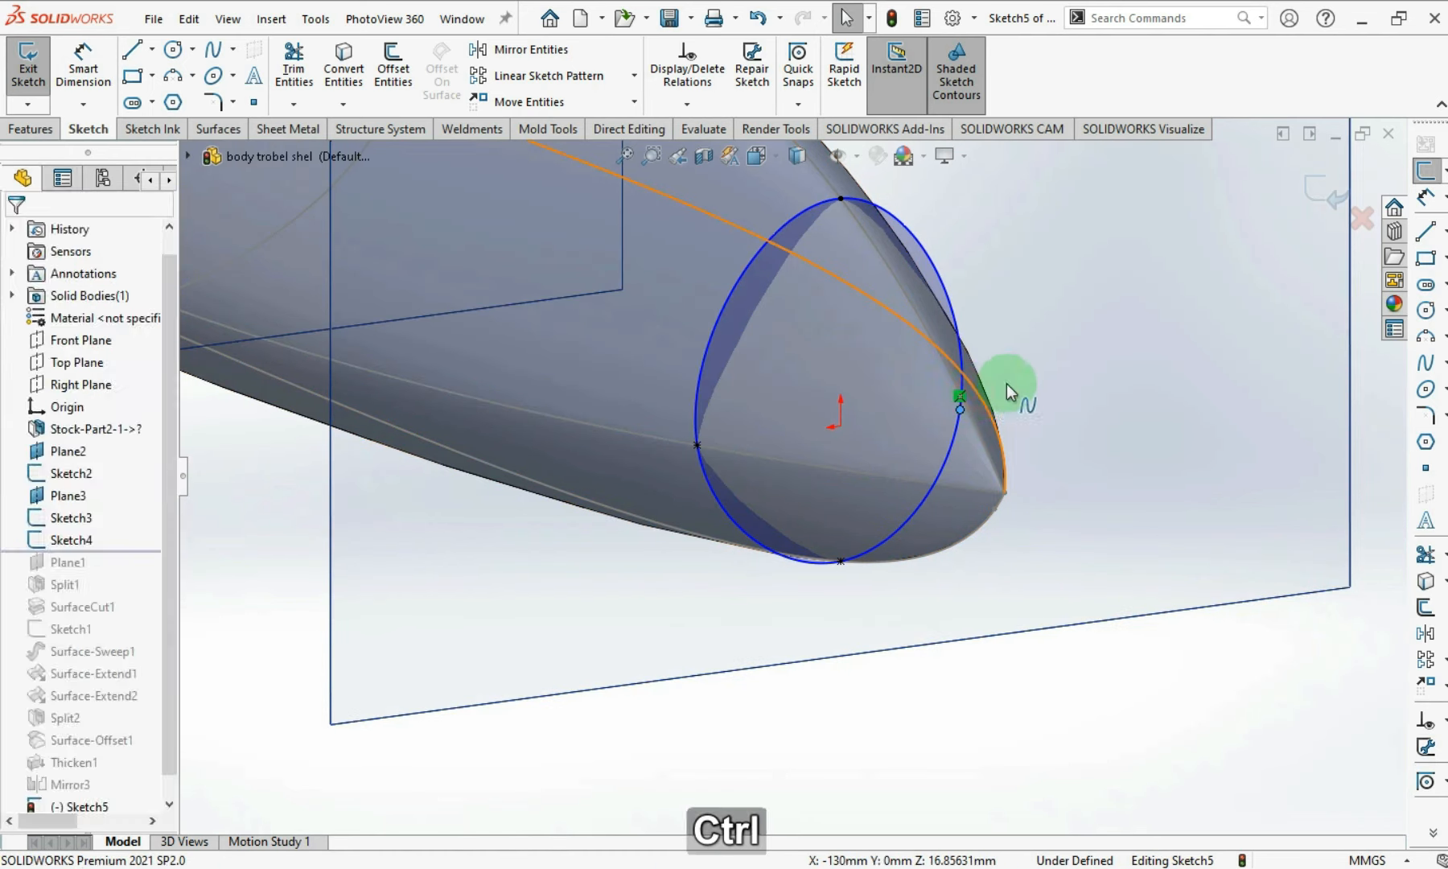
click(1107, 307)
click(1070, 660)
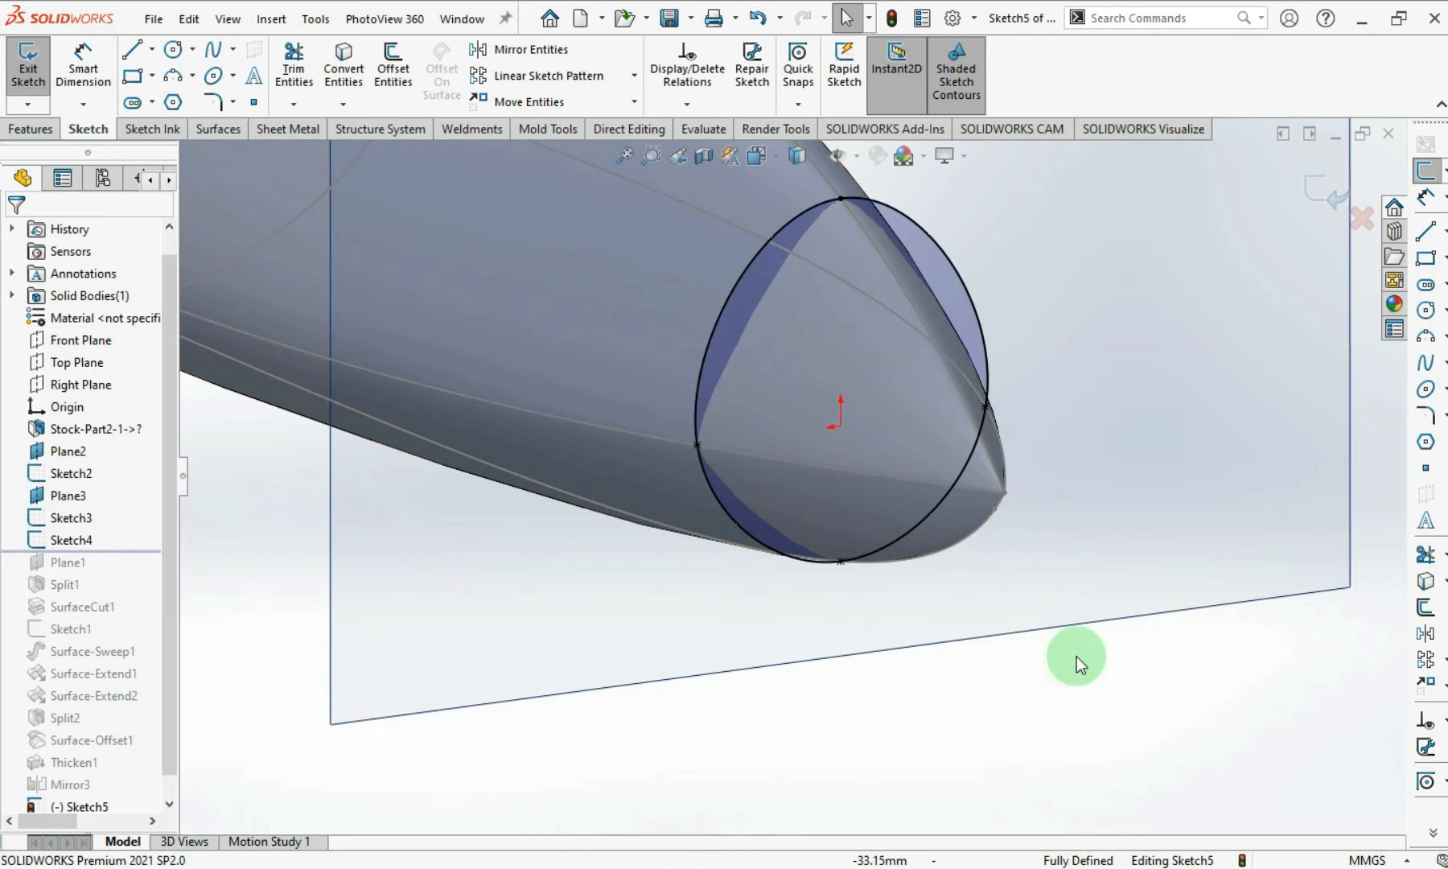
scroll(1006, 700, up, 6)
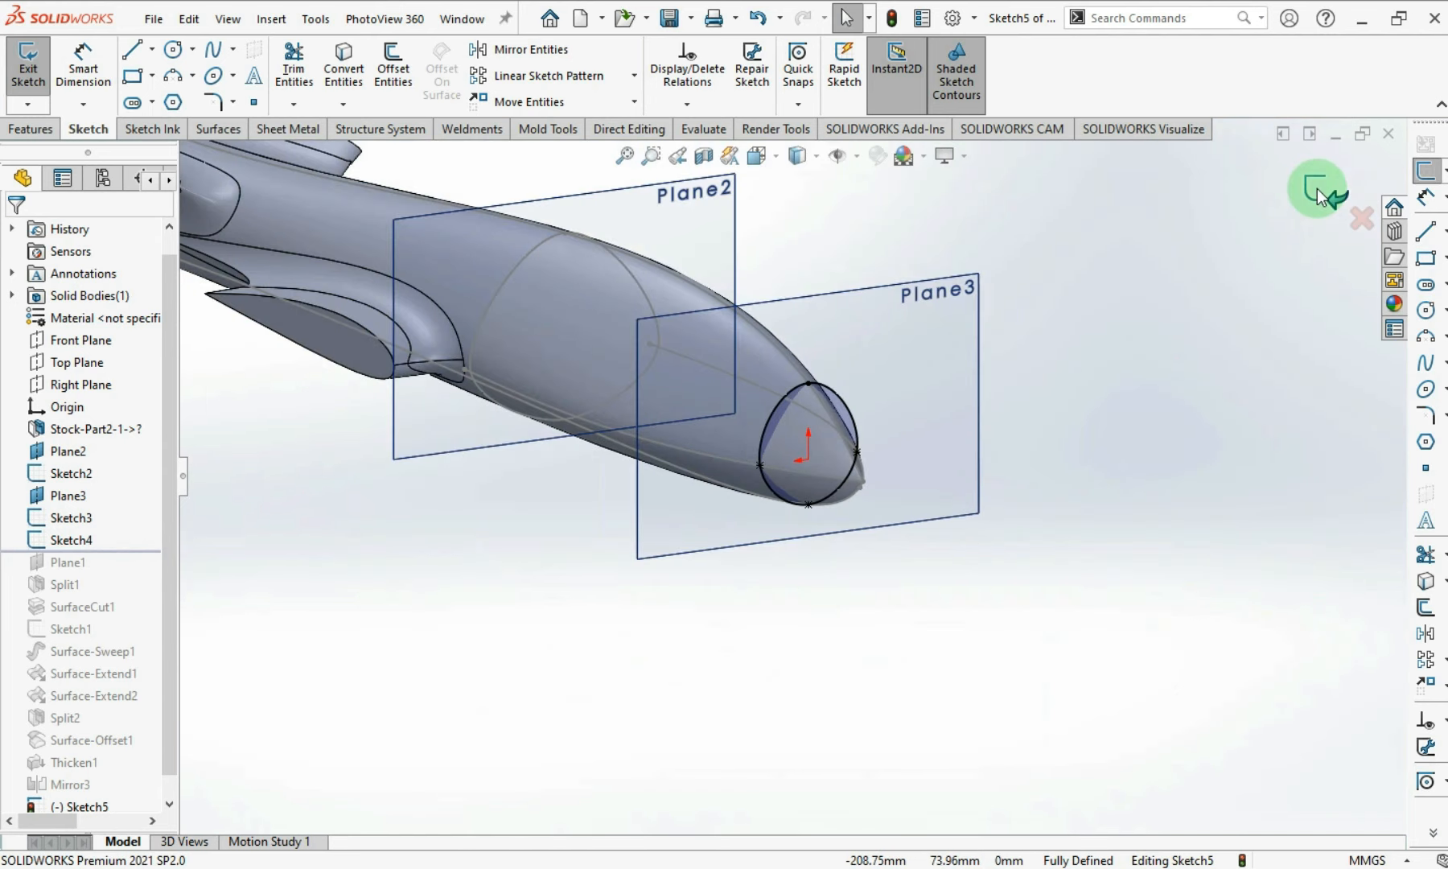
click(1318, 193)
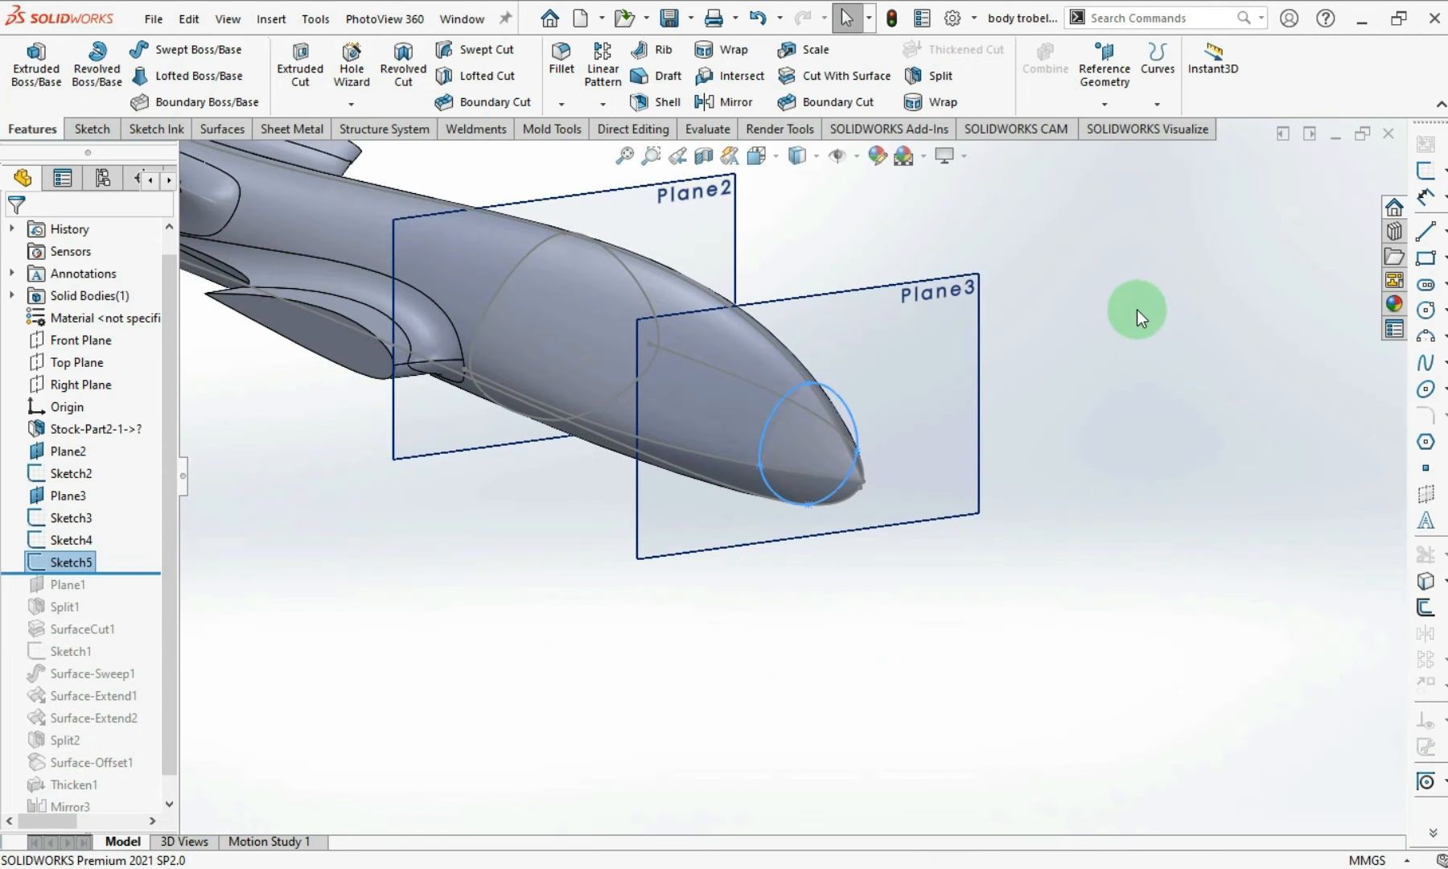
- Create a reference plane parallel to Plane3 and coincident with the sketch point at the nose tip
scroll(918, 499, down, 6)
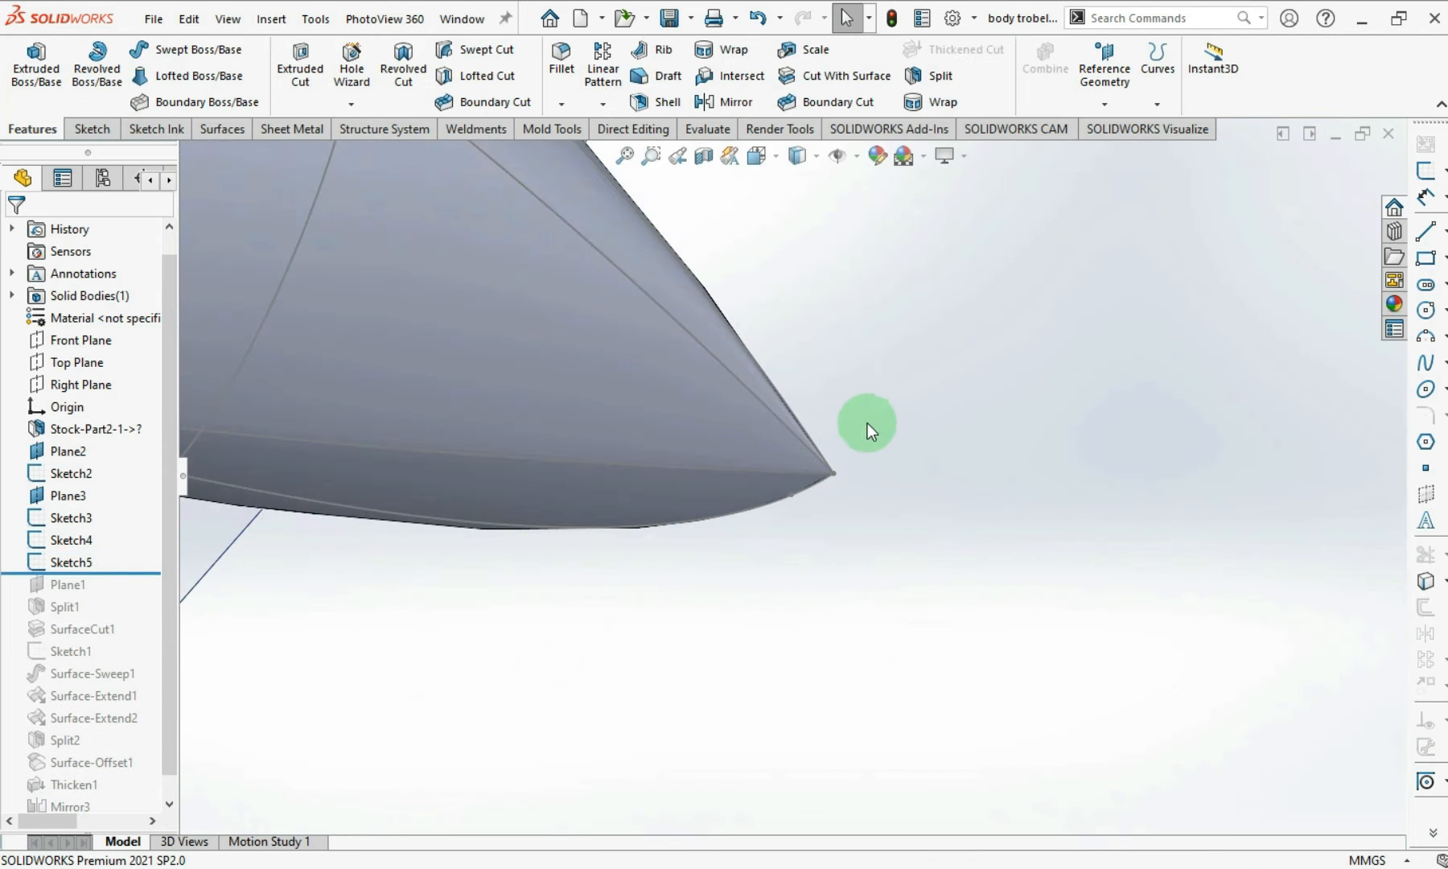
middle_drag(868, 423, 866, 346)
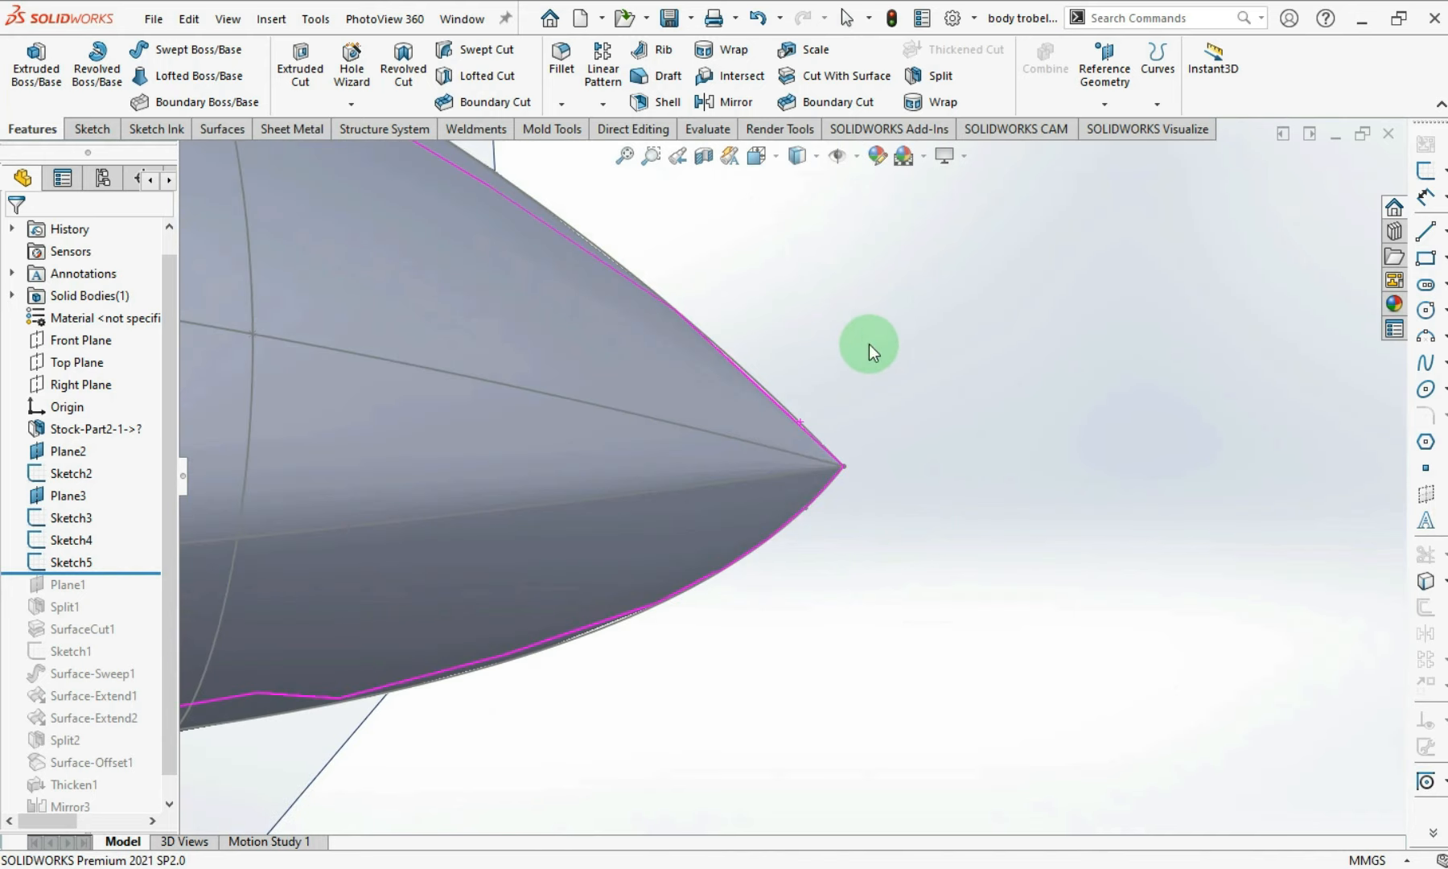
click(849, 465)
scroll(936, 535, up, 5)
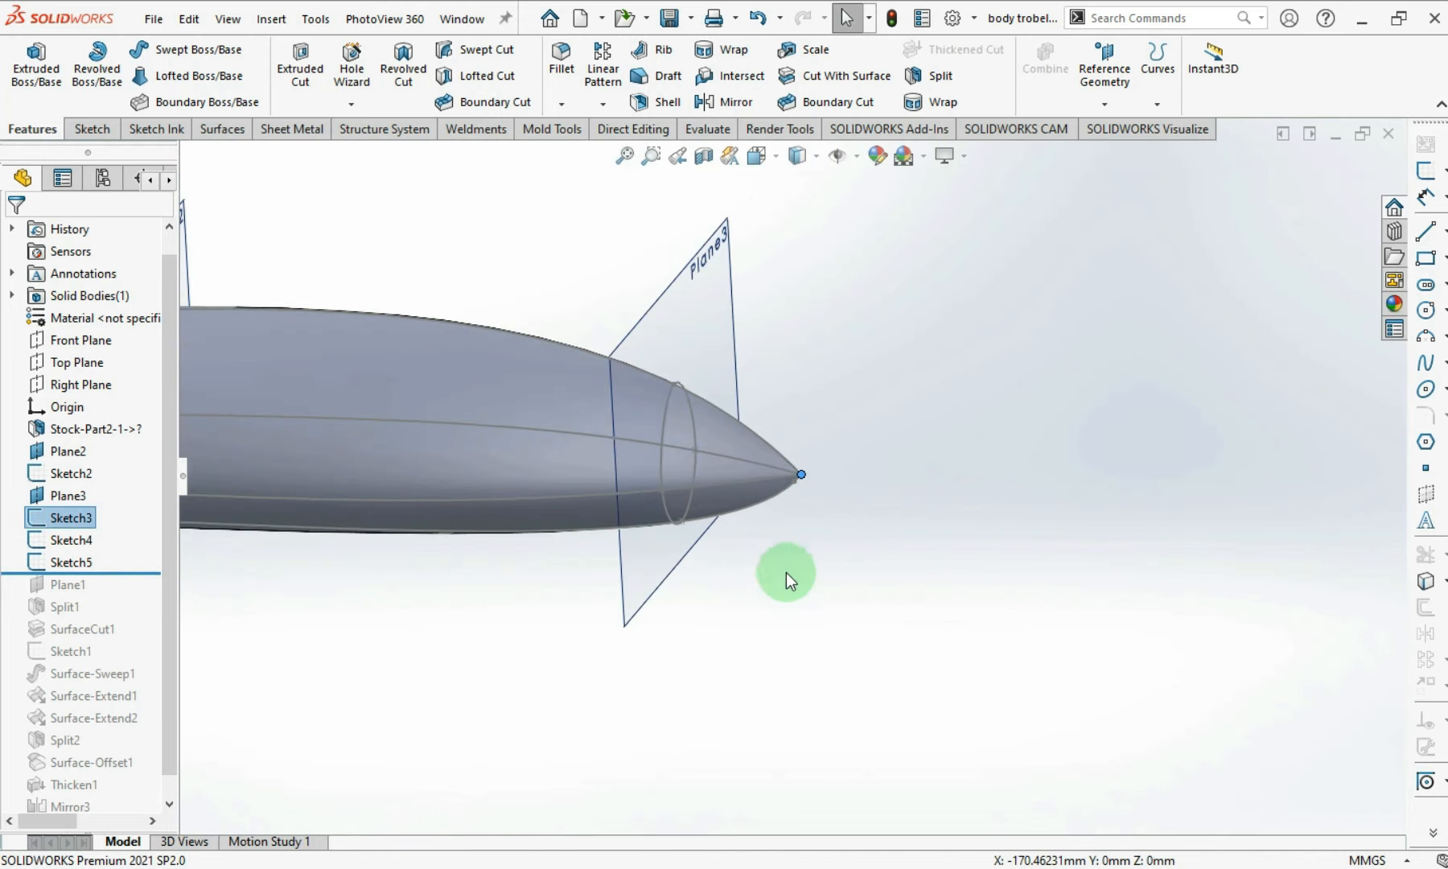
ctrl+click(653, 555)
click(1105, 64)
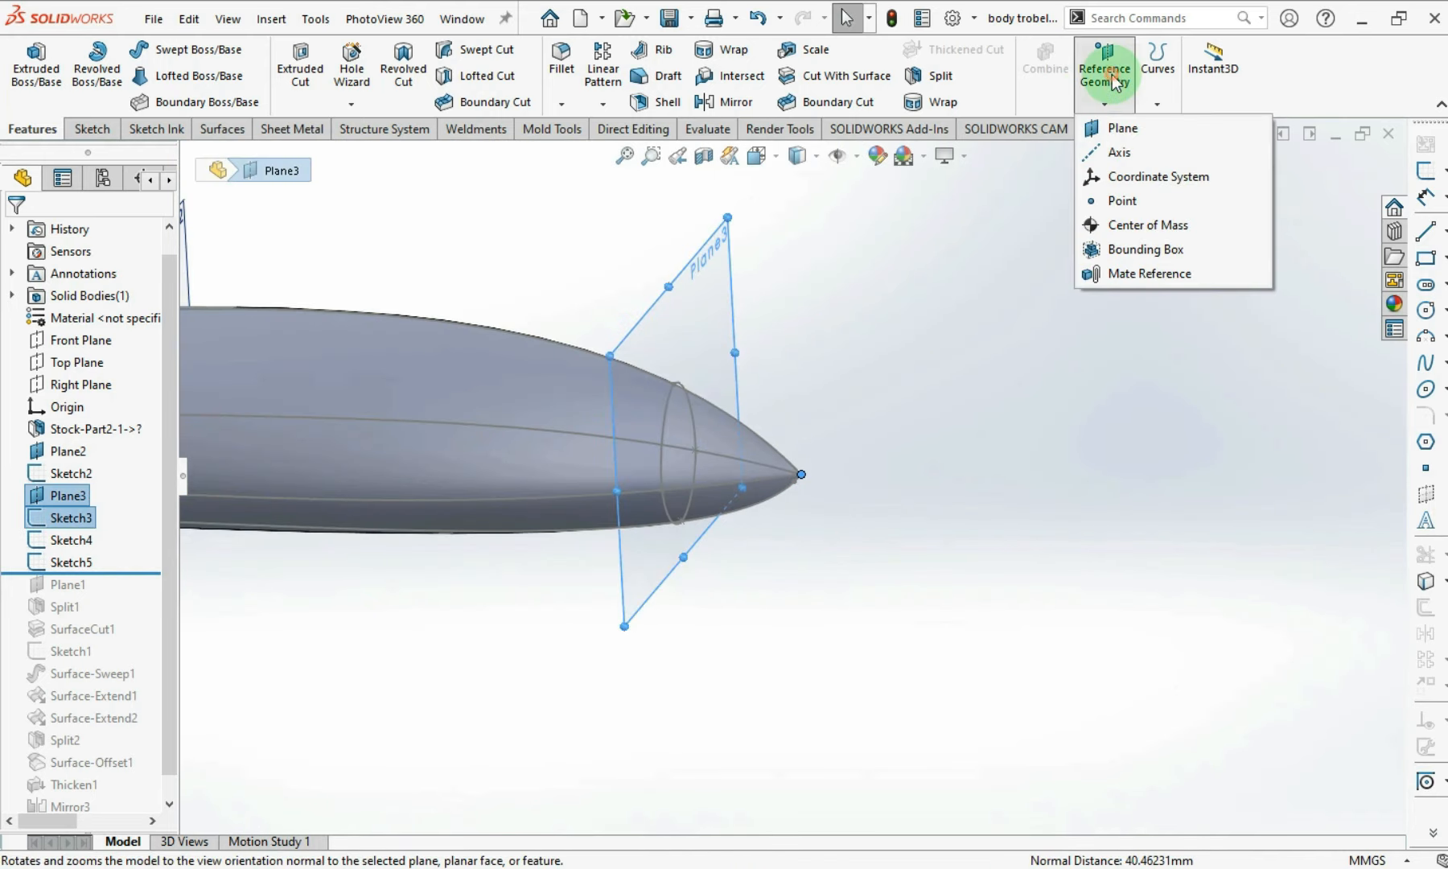
click(1123, 129)
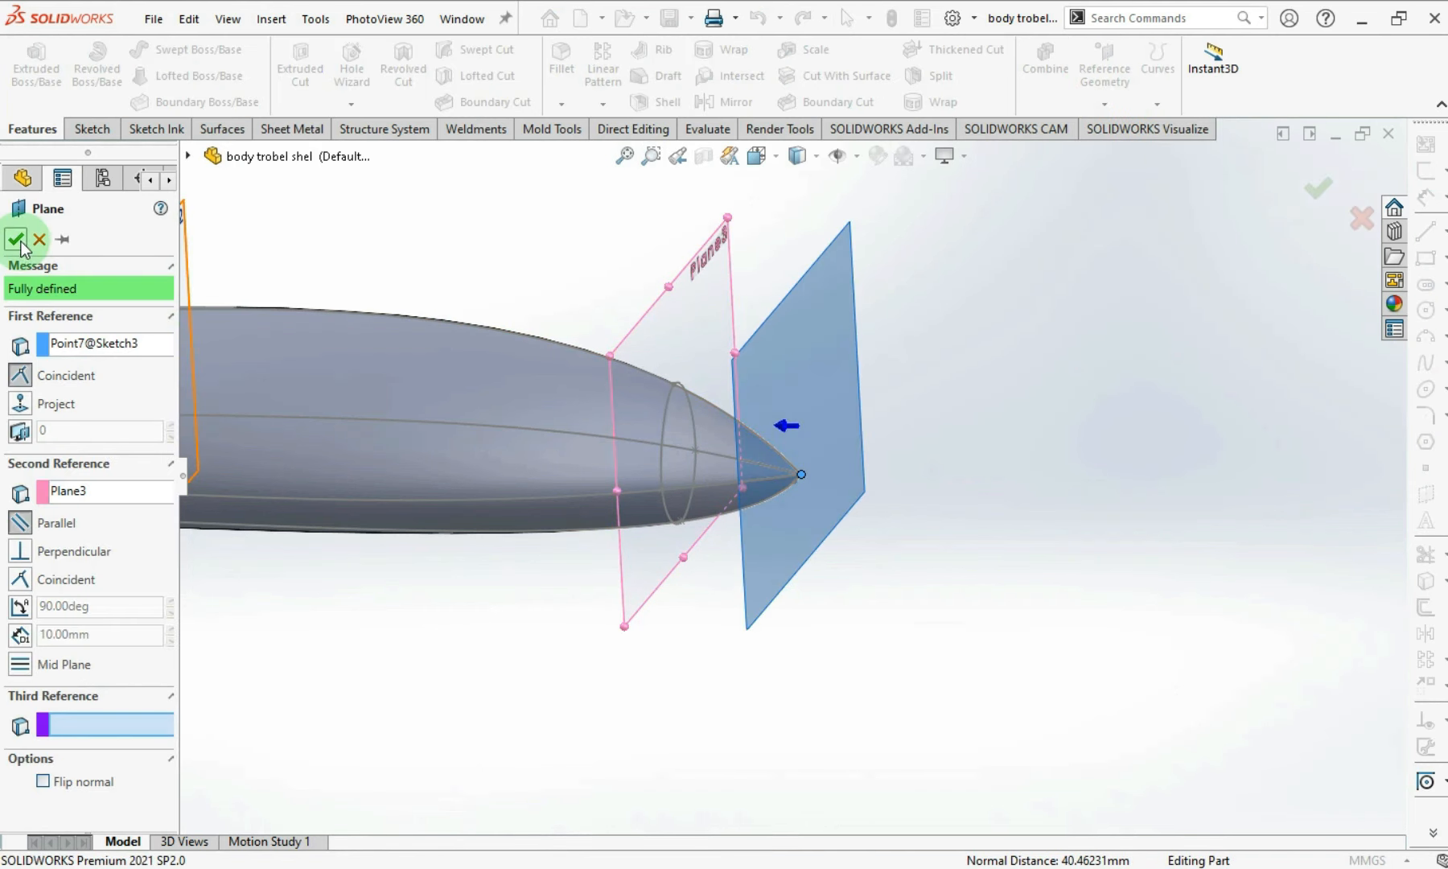
click(16, 239)
right_click(991, 508)
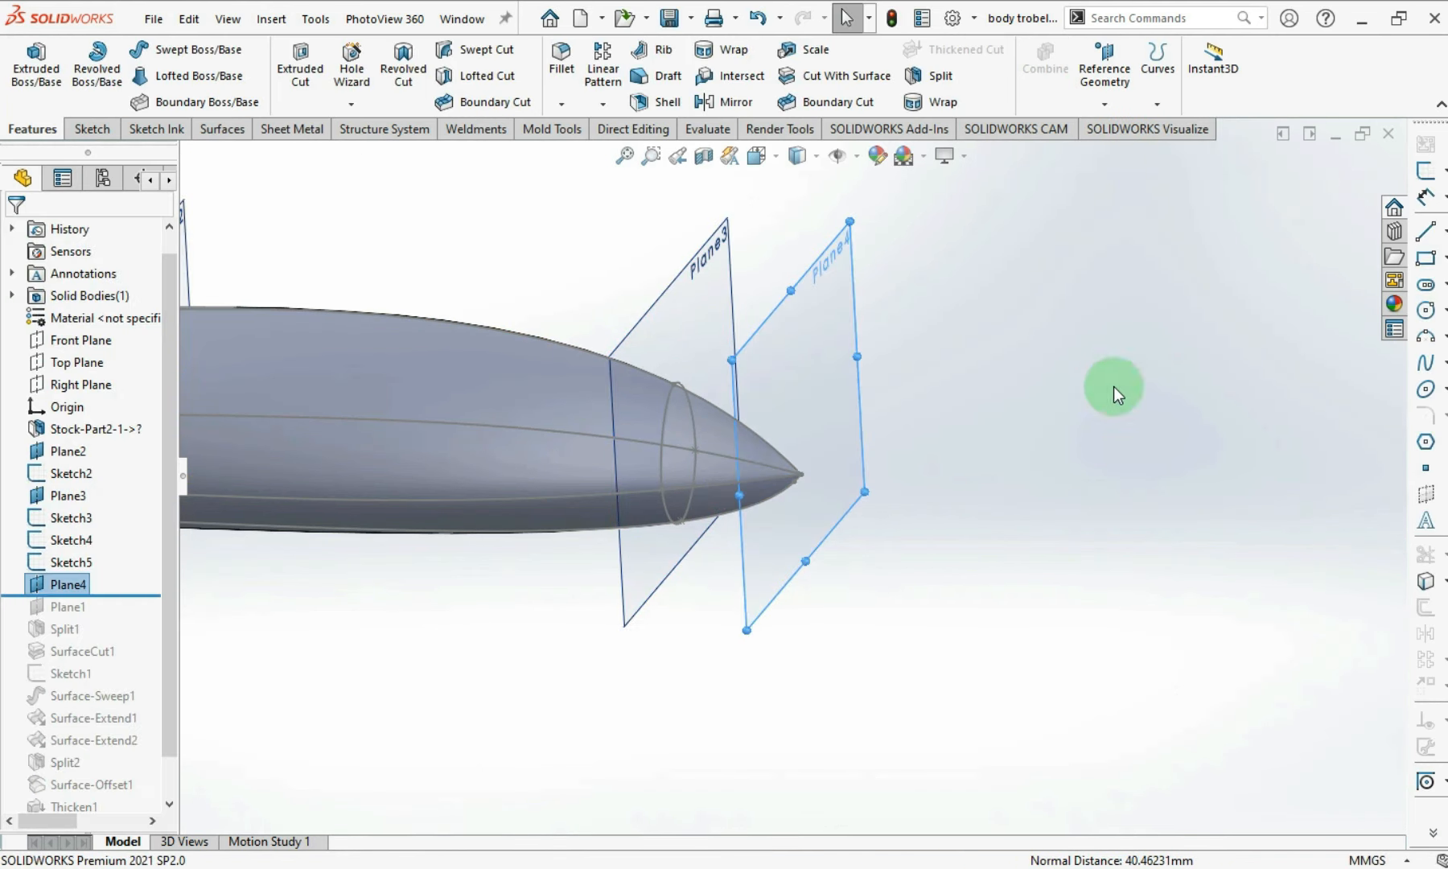
- Sketch a single point at the origin on Plane4, at the nose tip, and close the sketch
click(1426, 173)
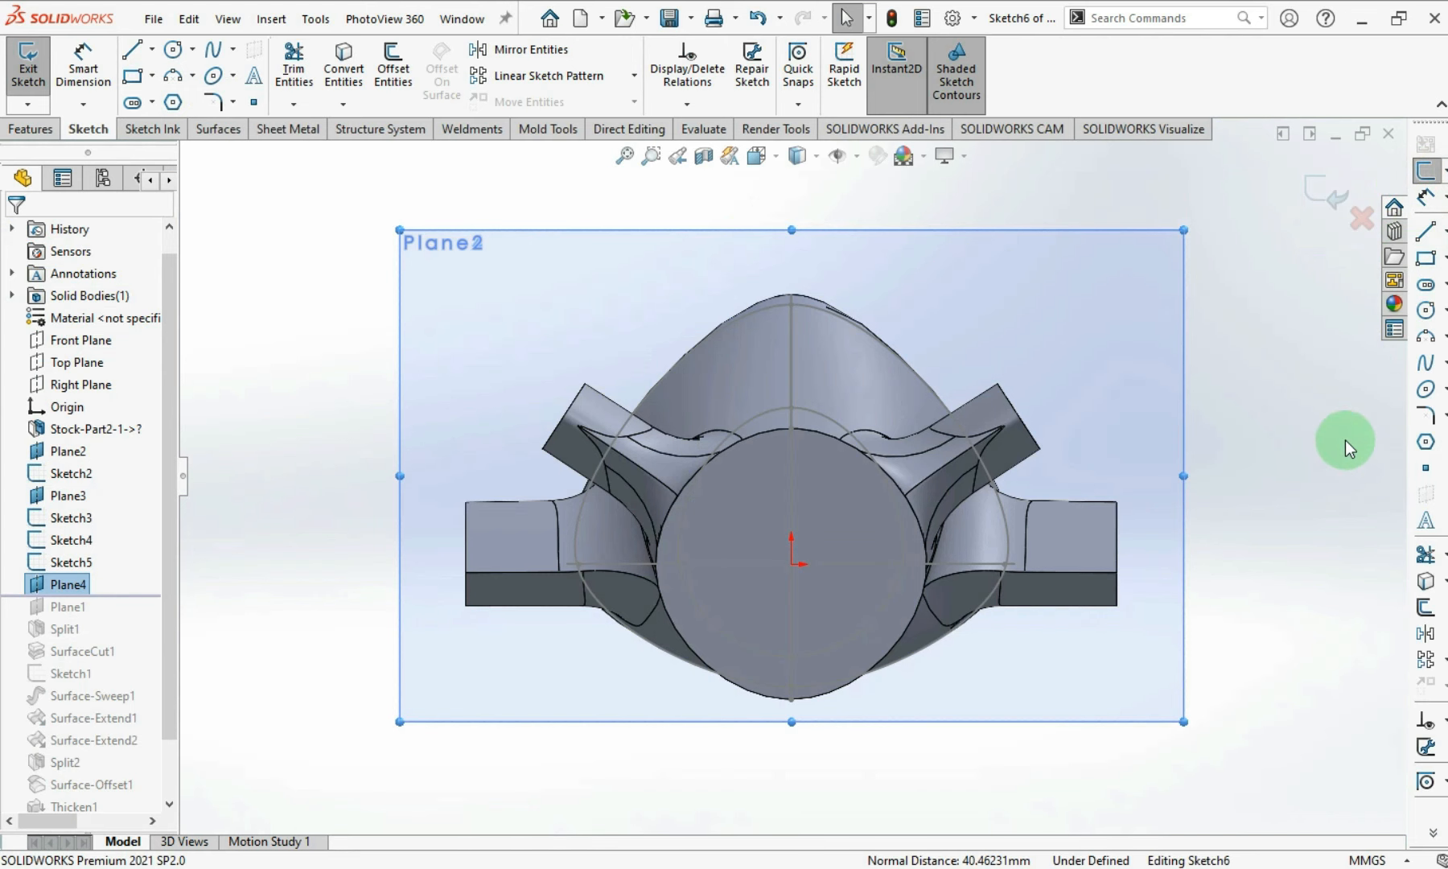
key(ctrl+8)
click(1426, 467)
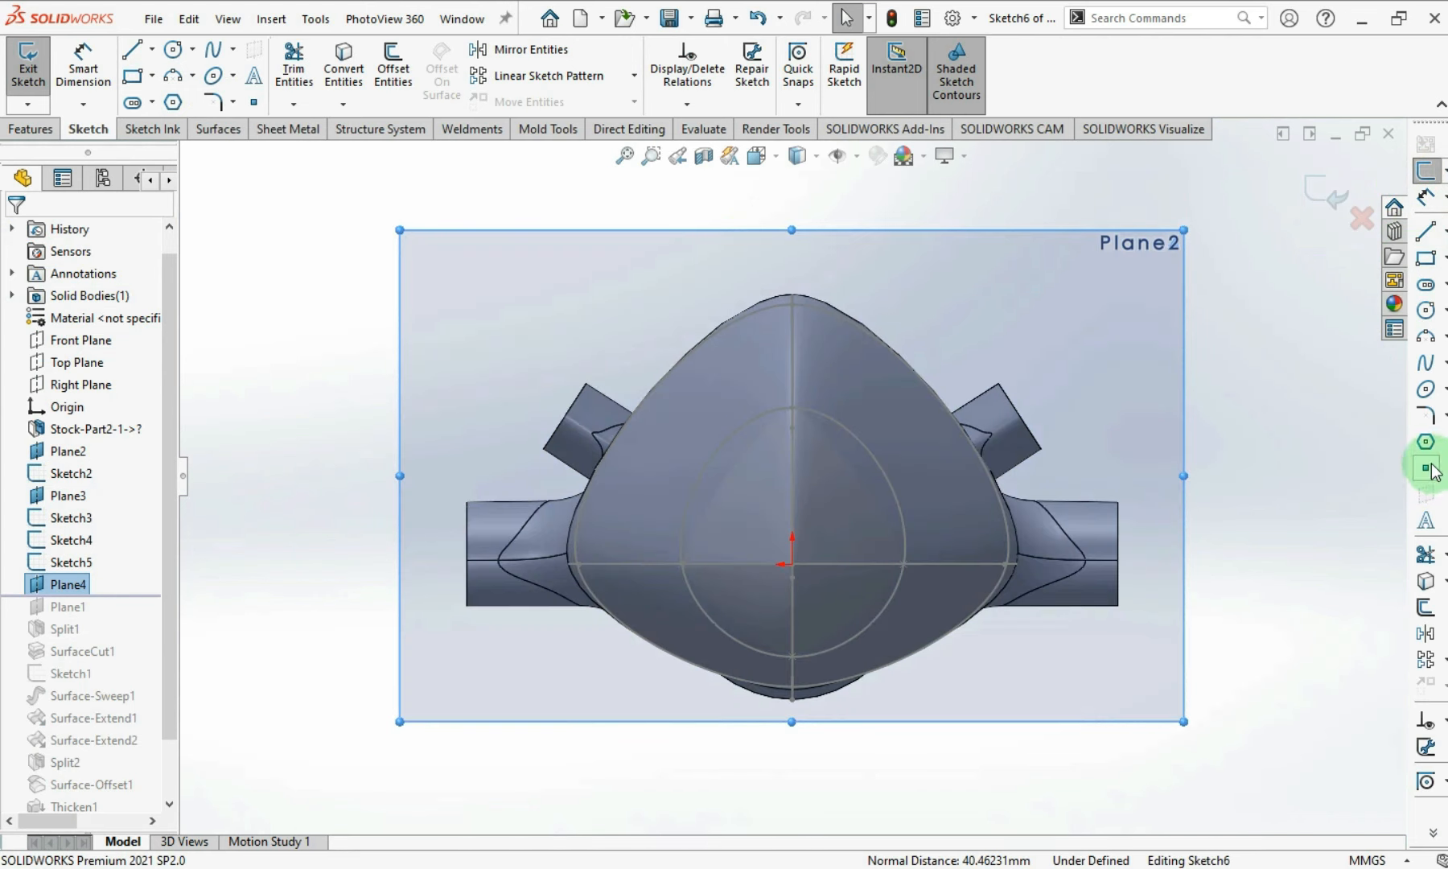
click(792, 566)
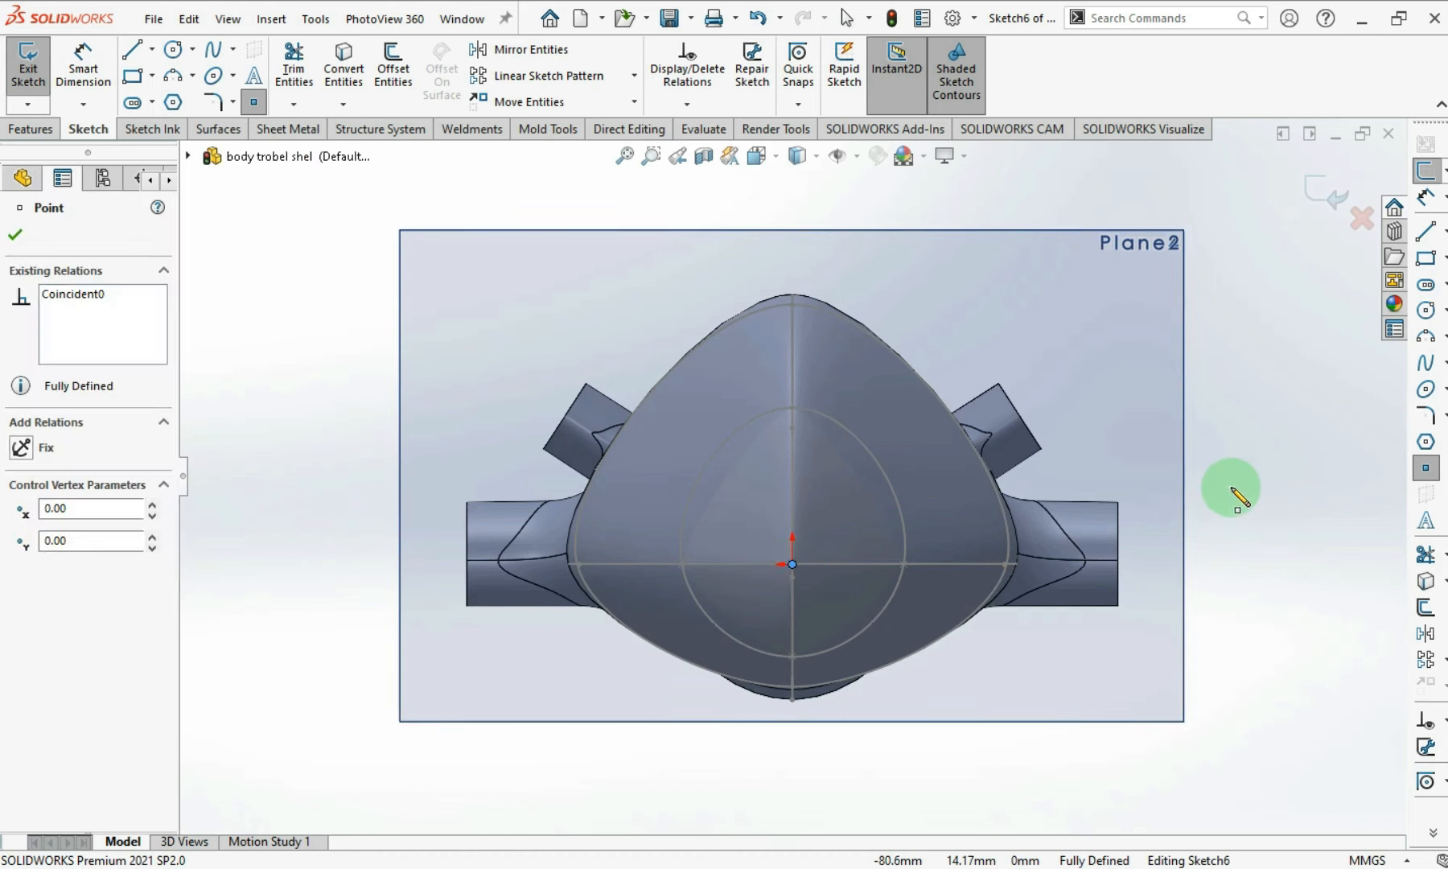
key(Escape)
click(1321, 186)
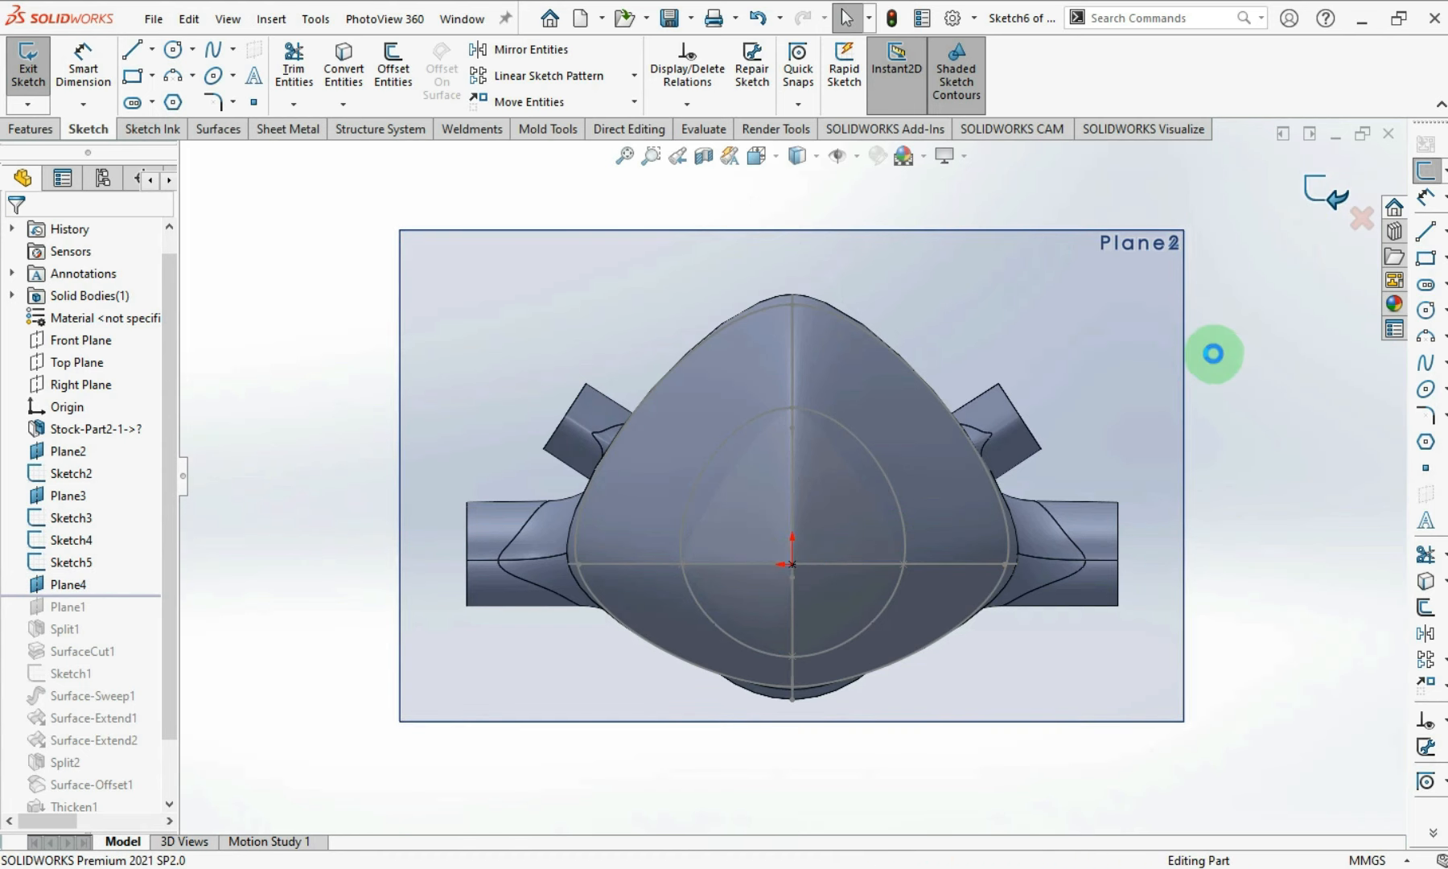
middle_drag(772, 439, 816, 513)
scroll(1041, 354, up, 4)
scroll(1112, 554, down, 1)
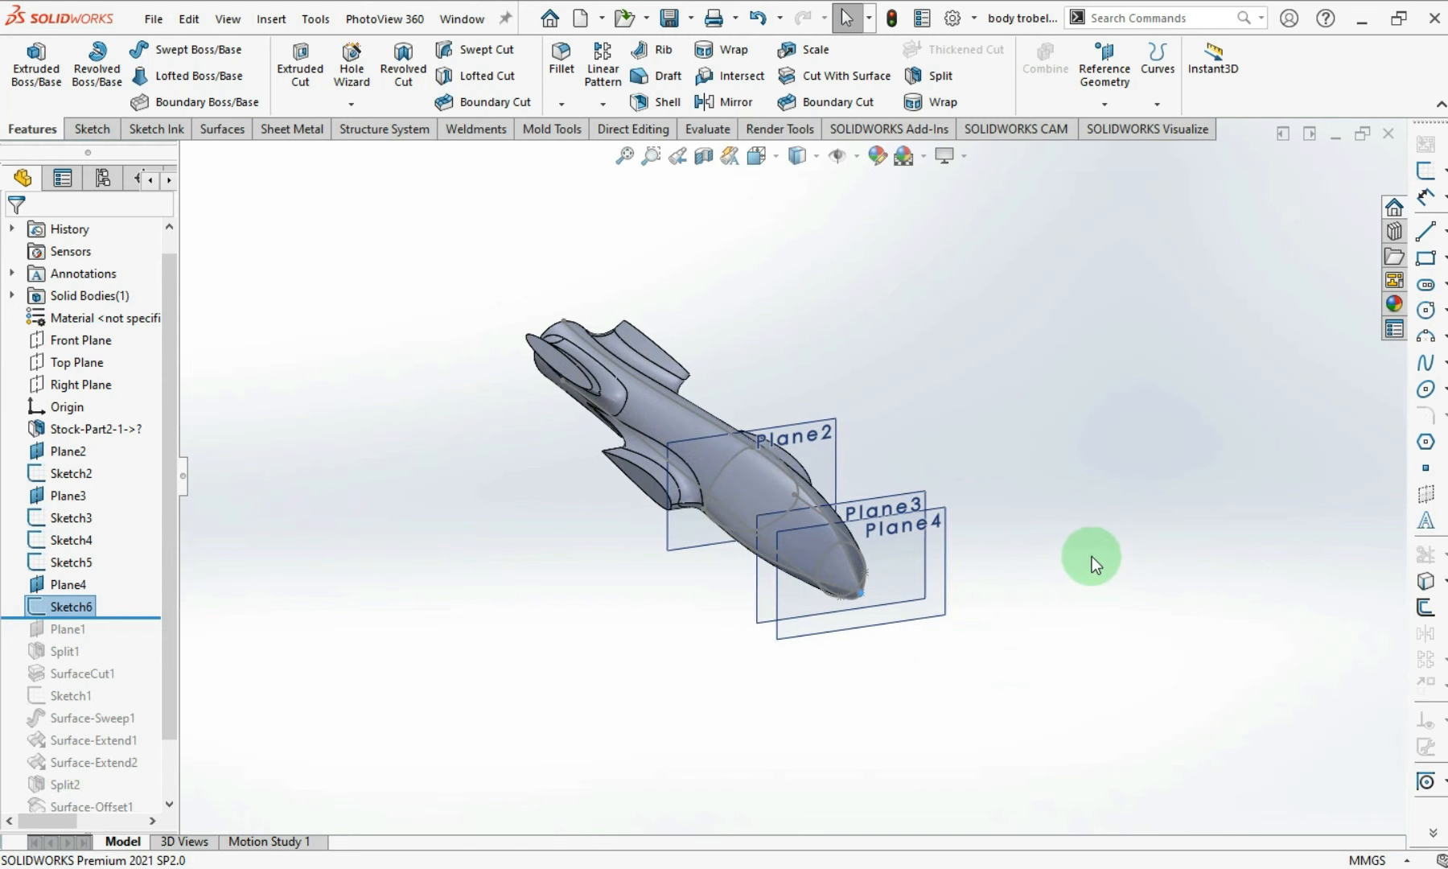
click(588, 613)
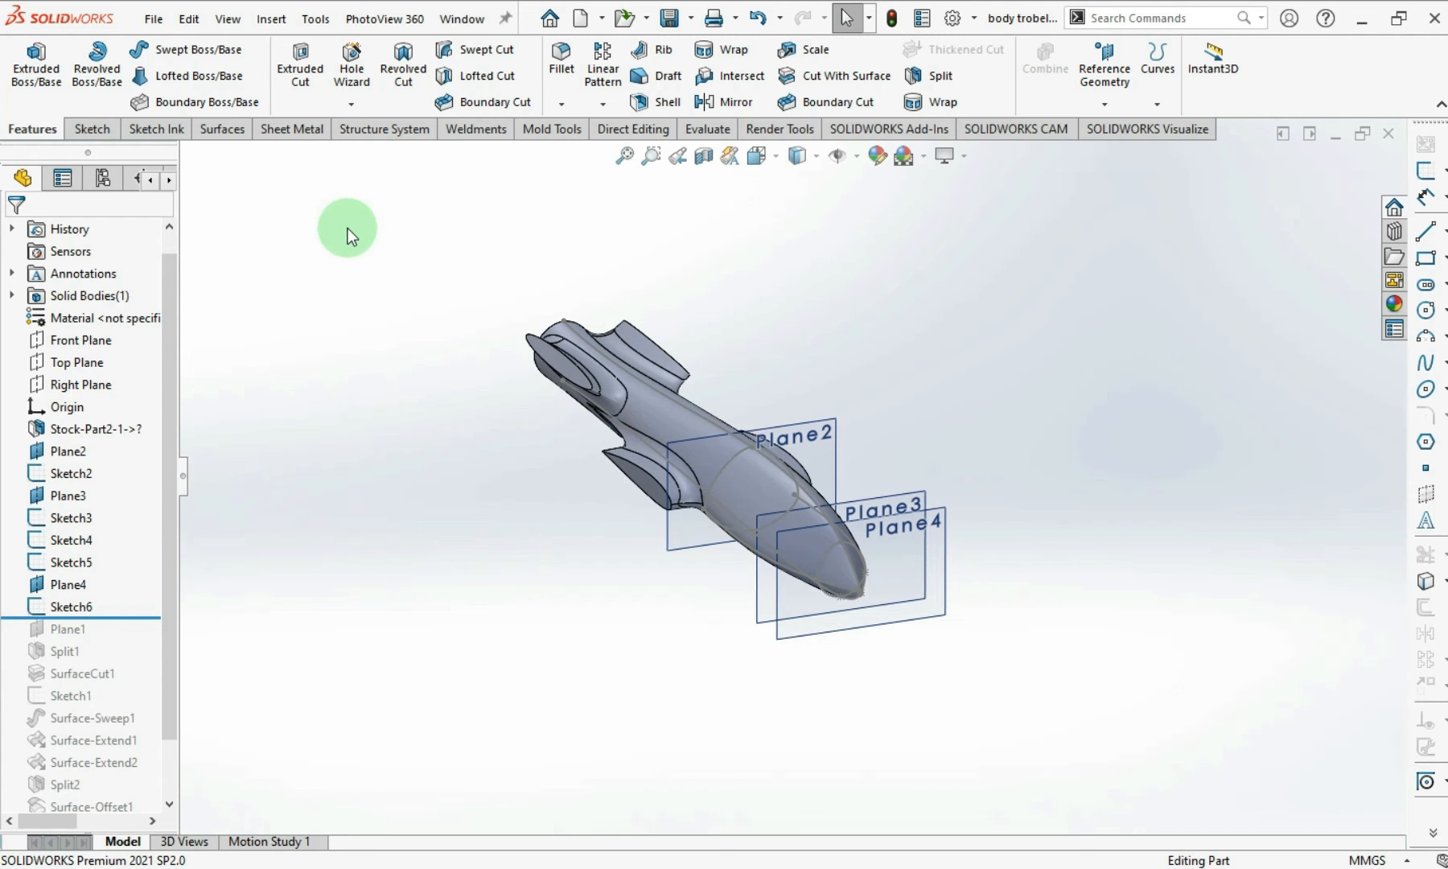
- Cut away the old nose with a surface cut, using Plane2 as the cutting surface
click(808, 80)
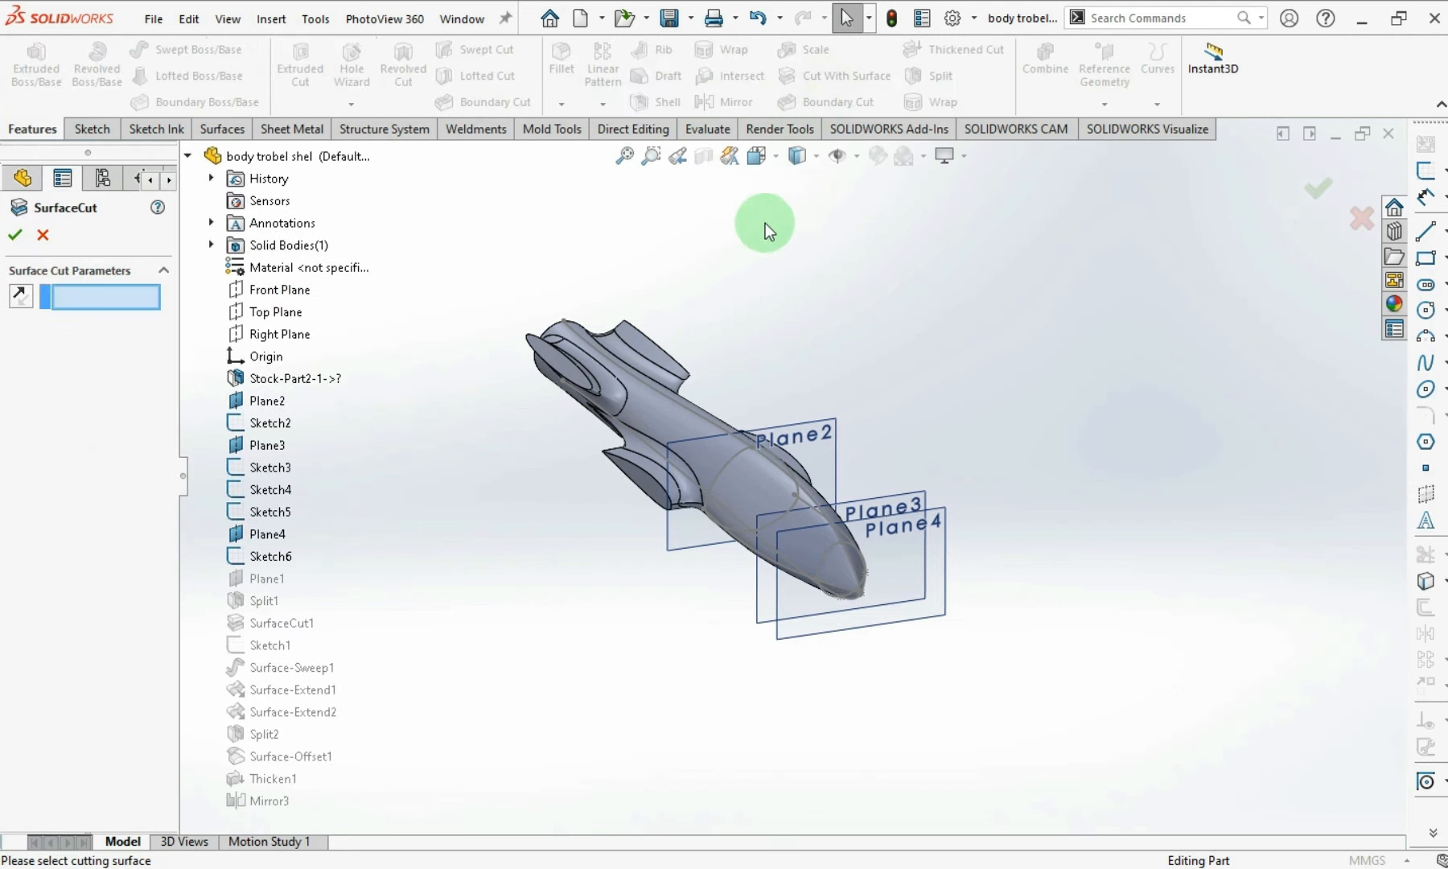
click(835, 441)
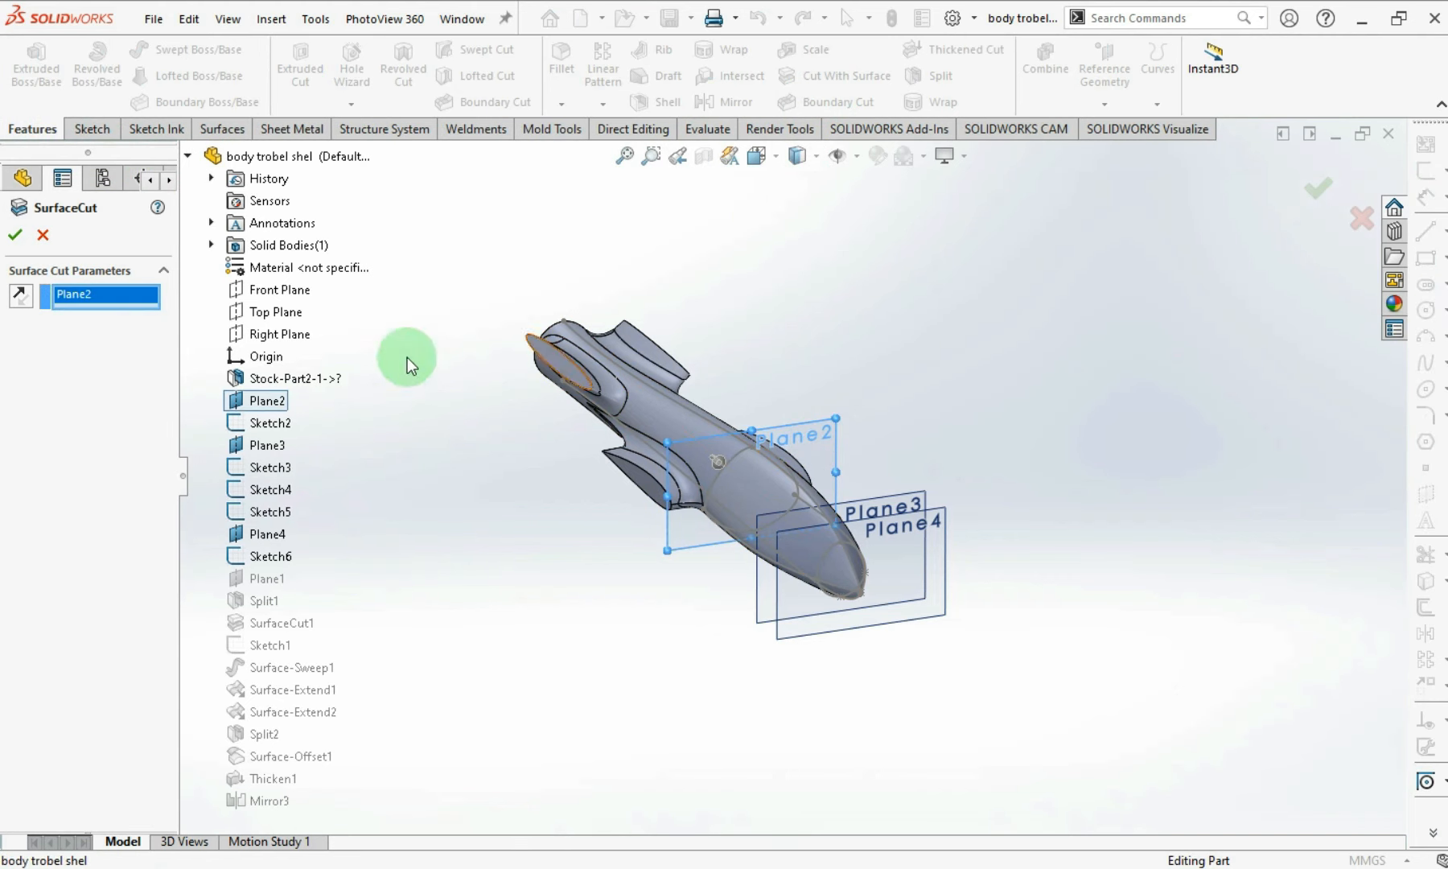
scroll(750, 452, down, 5)
middle_drag(718, 453, 833, 461)
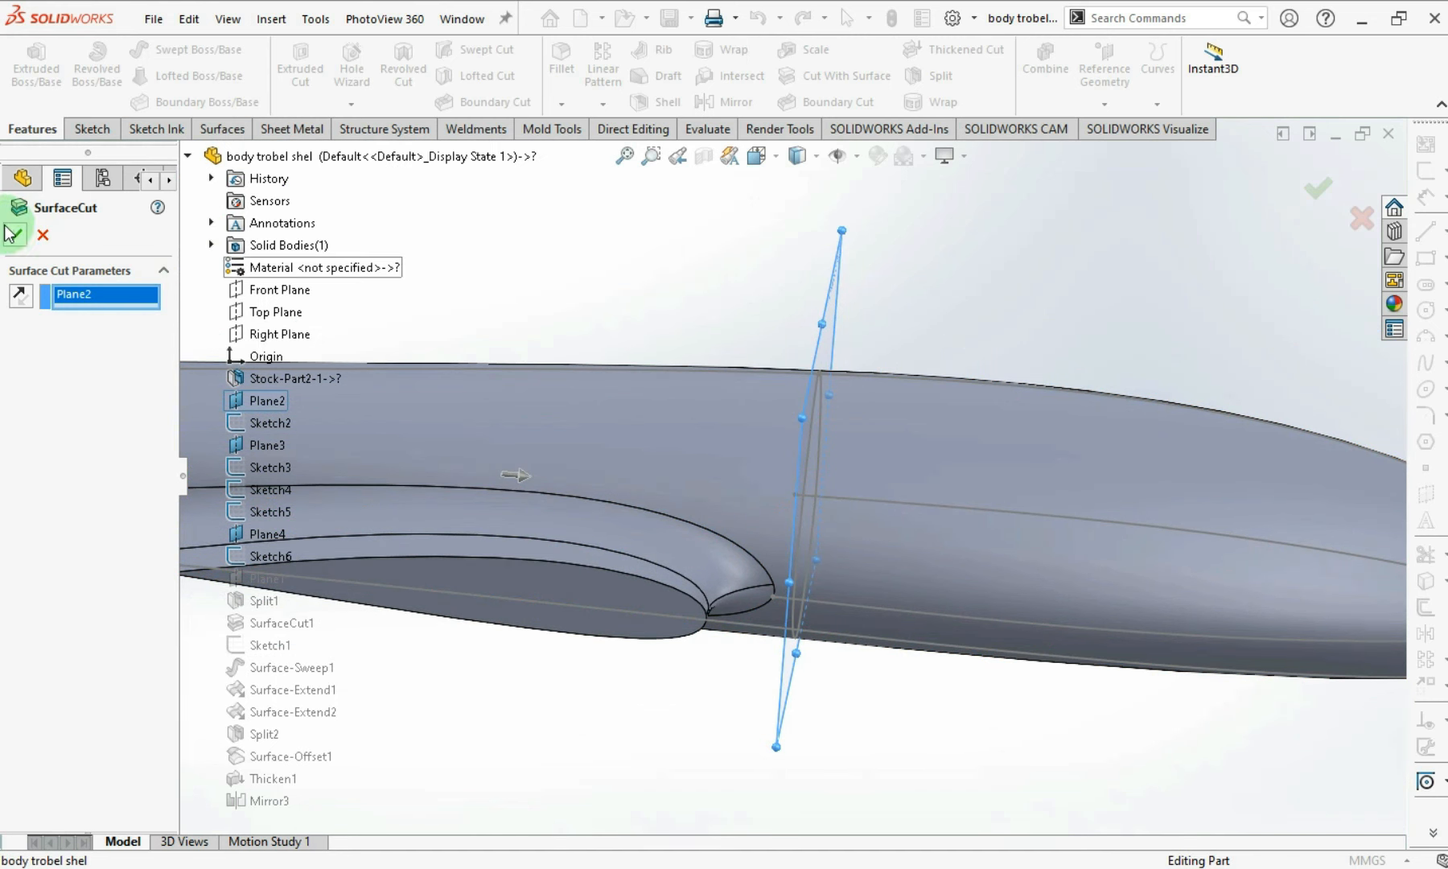
scroll(946, 314, up, 5)
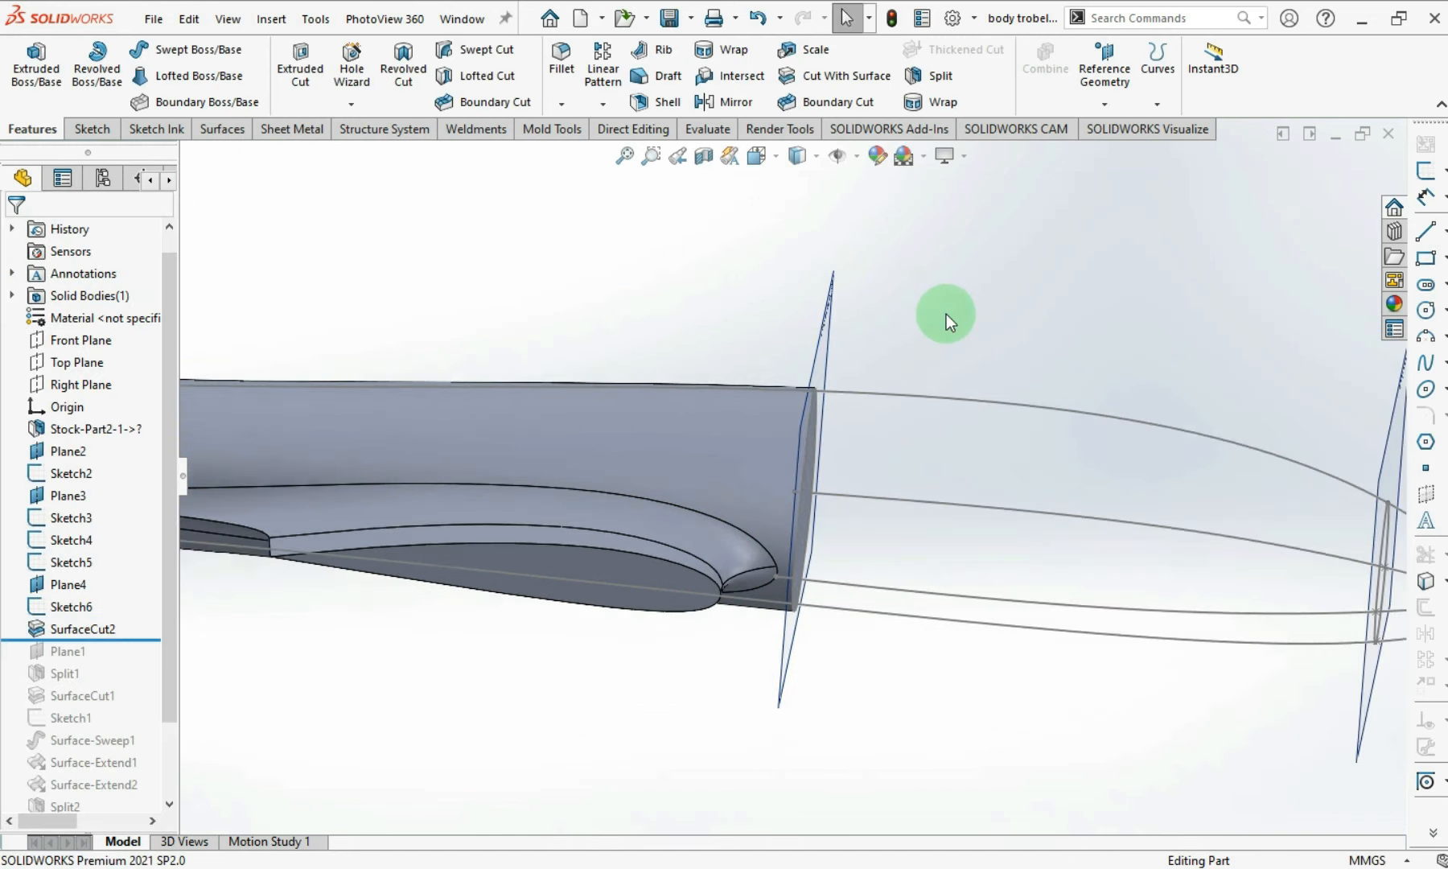
- Start a Lofted Boss/Base with Sketch2, Sketch5 and the tip point Sketch6 as its profiles, in that order
middle_drag(470, 301, 389, 291)
click(195, 81)
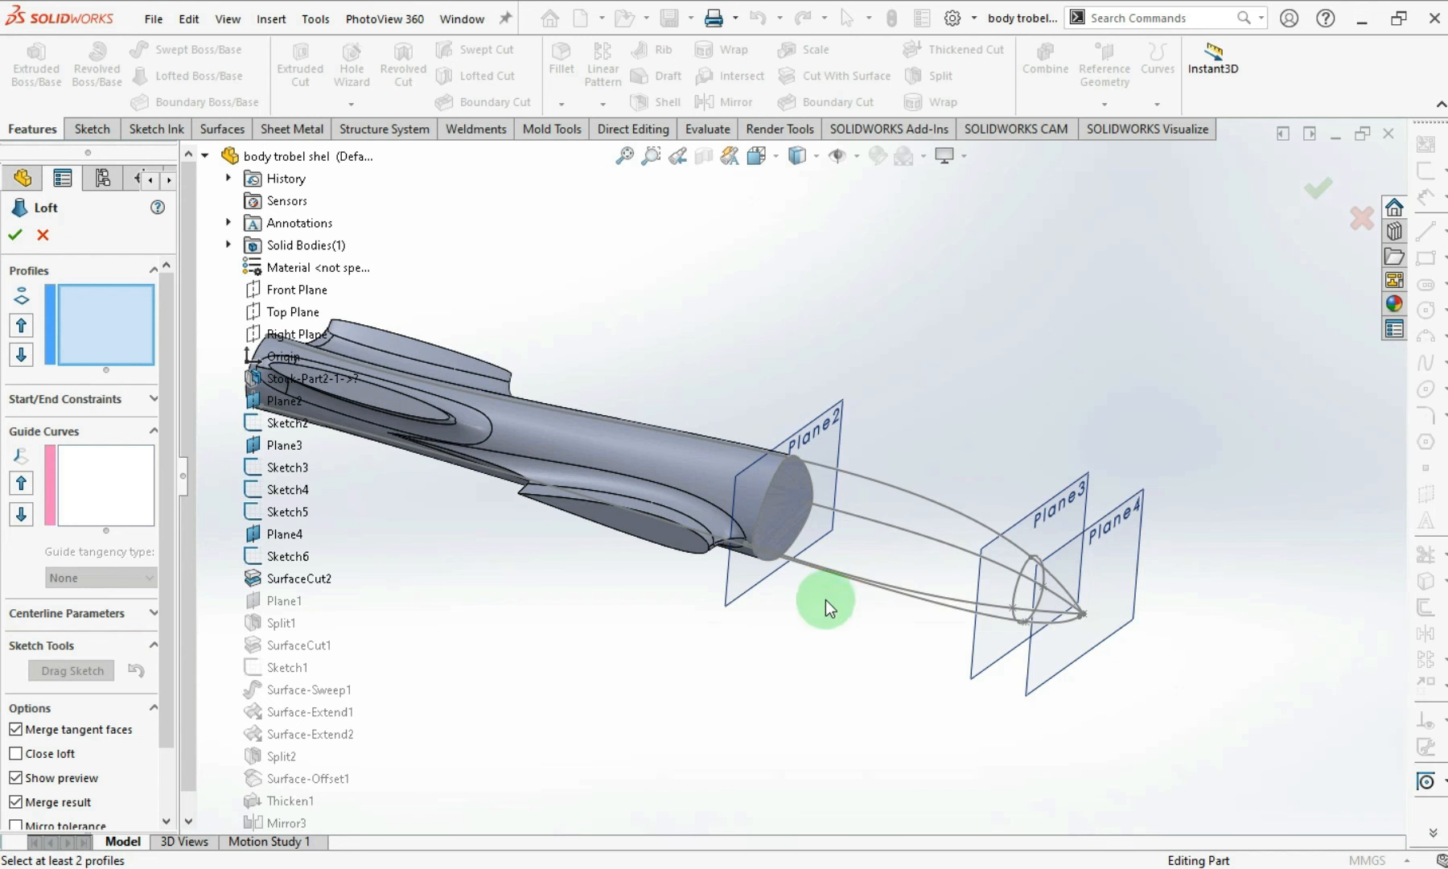
scroll(873, 486, down, 3)
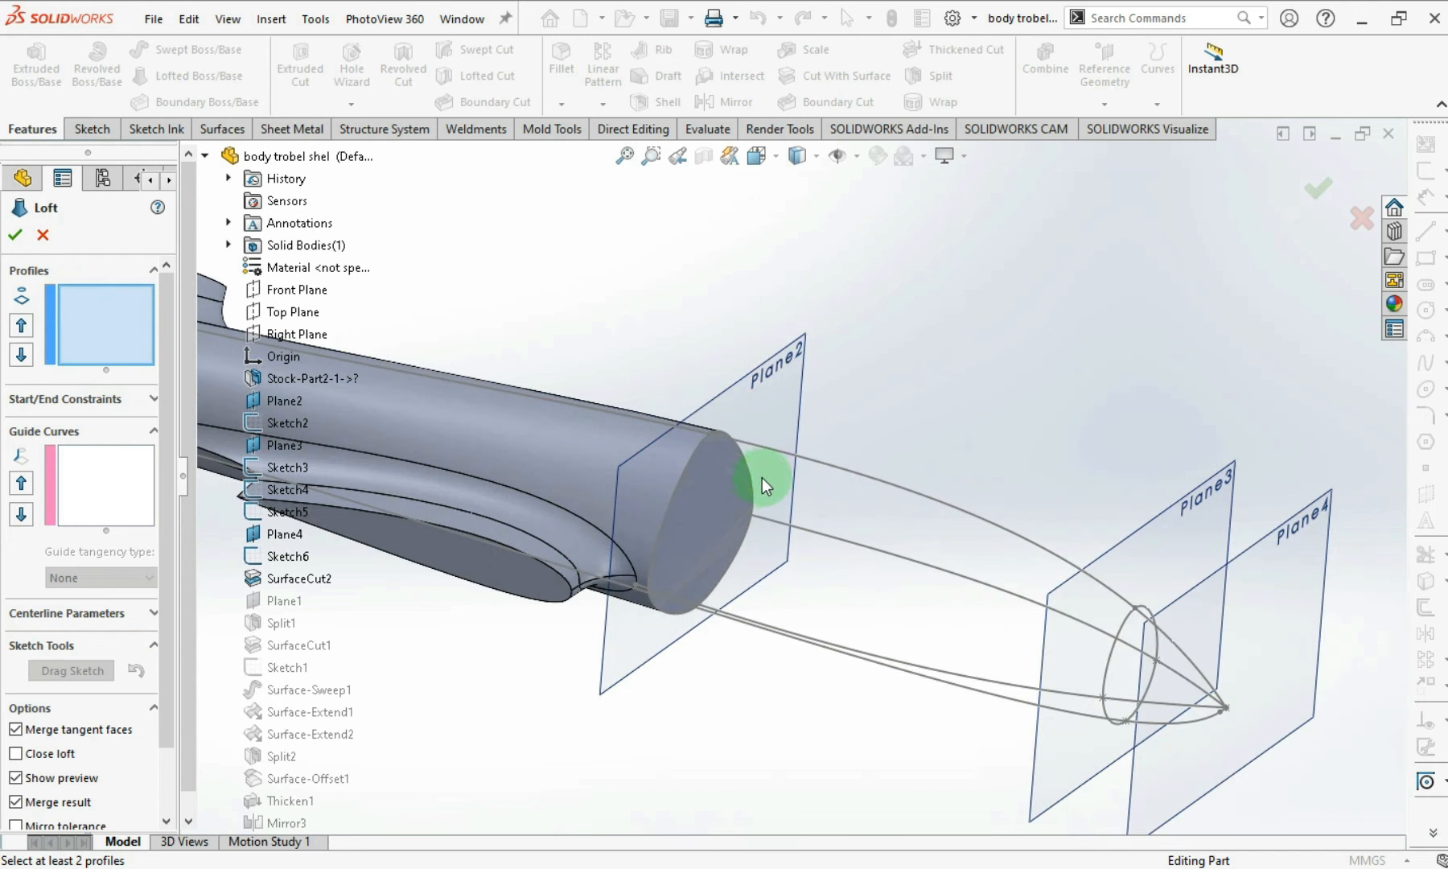
click(752, 471)
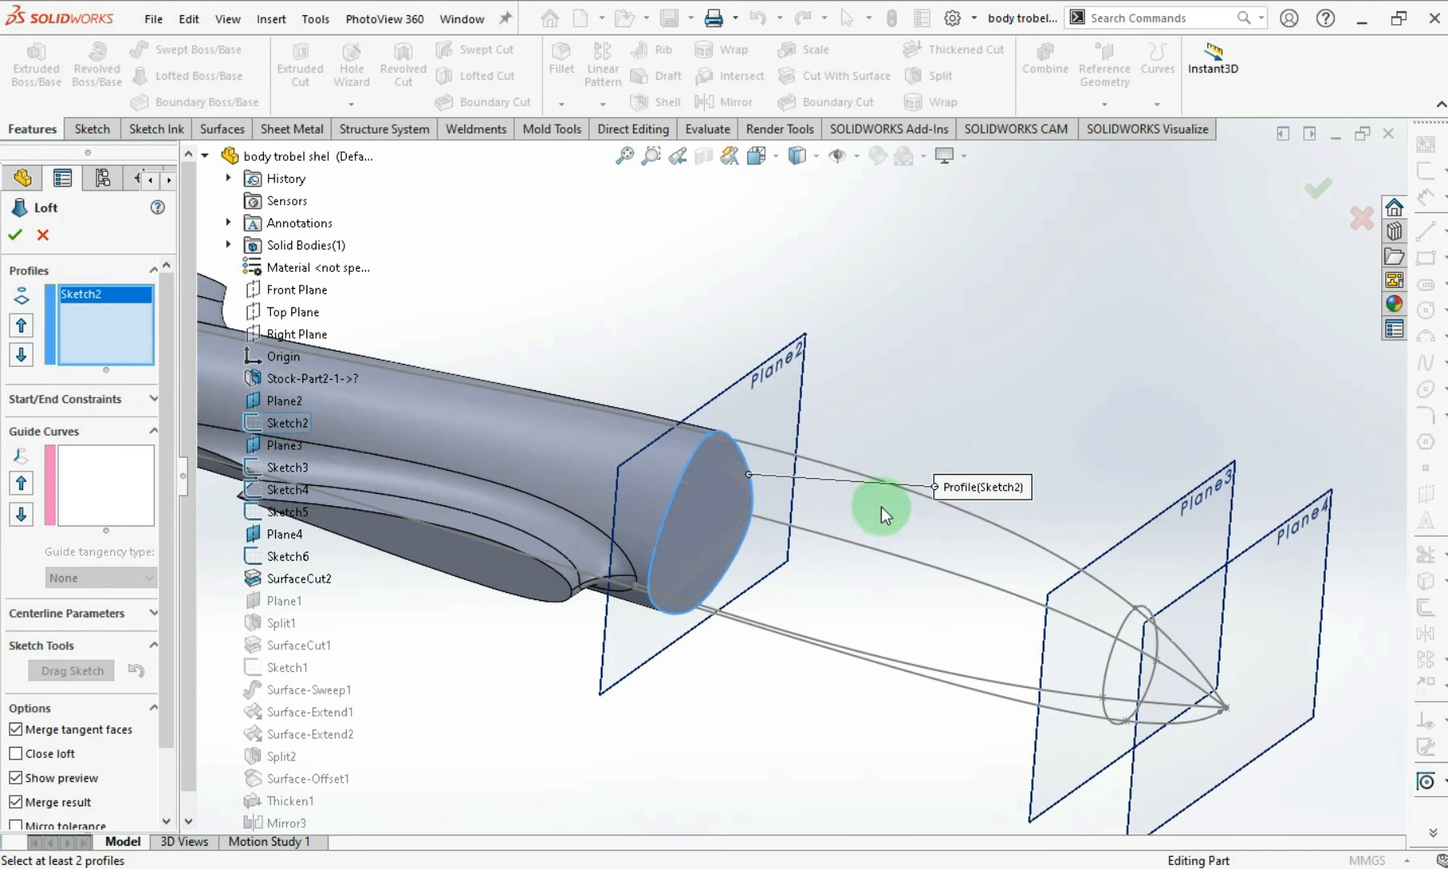
click(1117, 620)
scroll(1061, 590, down, 3)
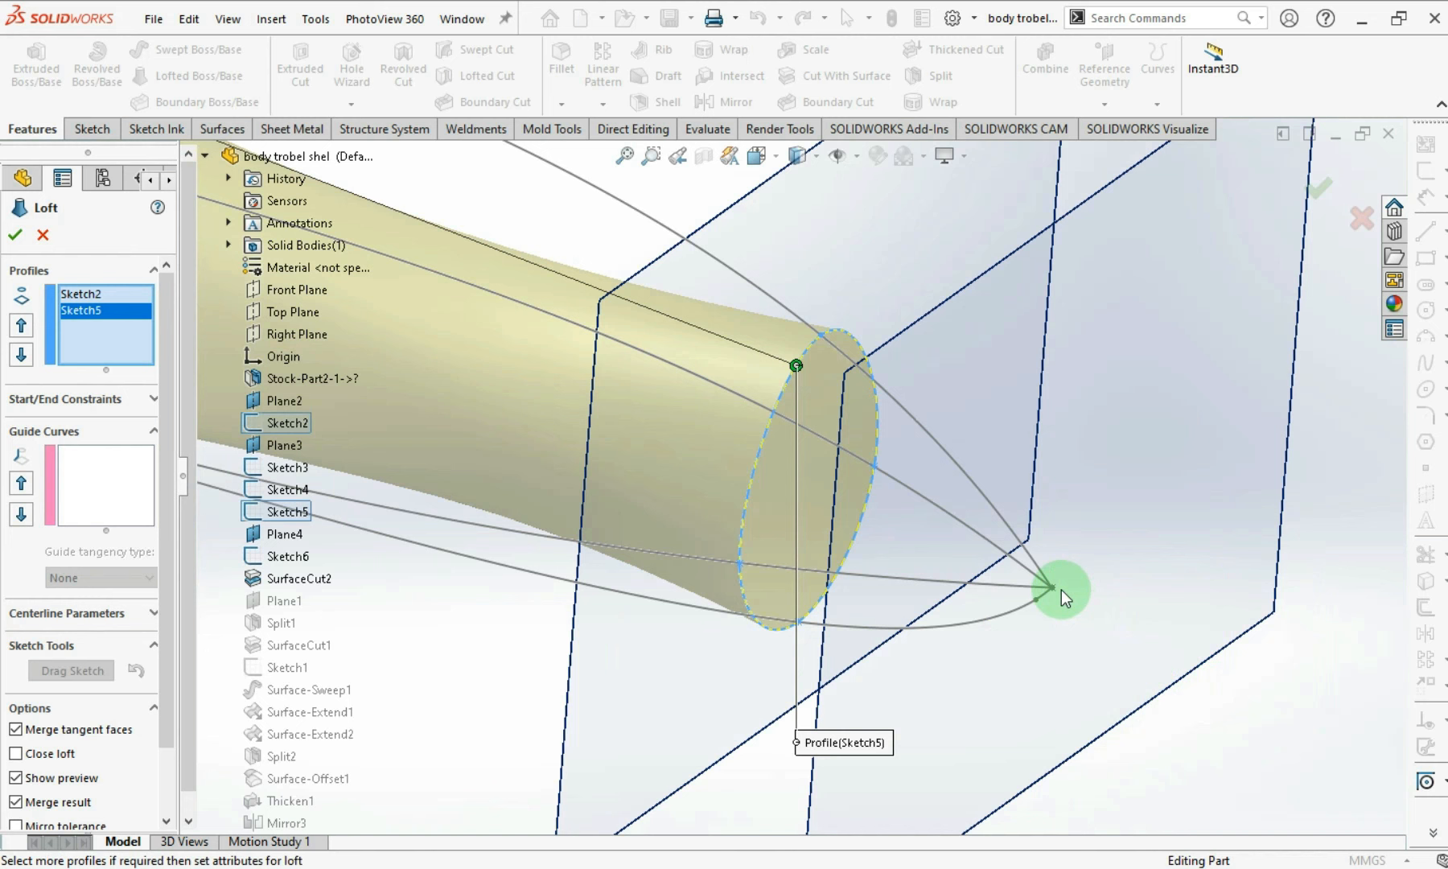
click(1056, 591)
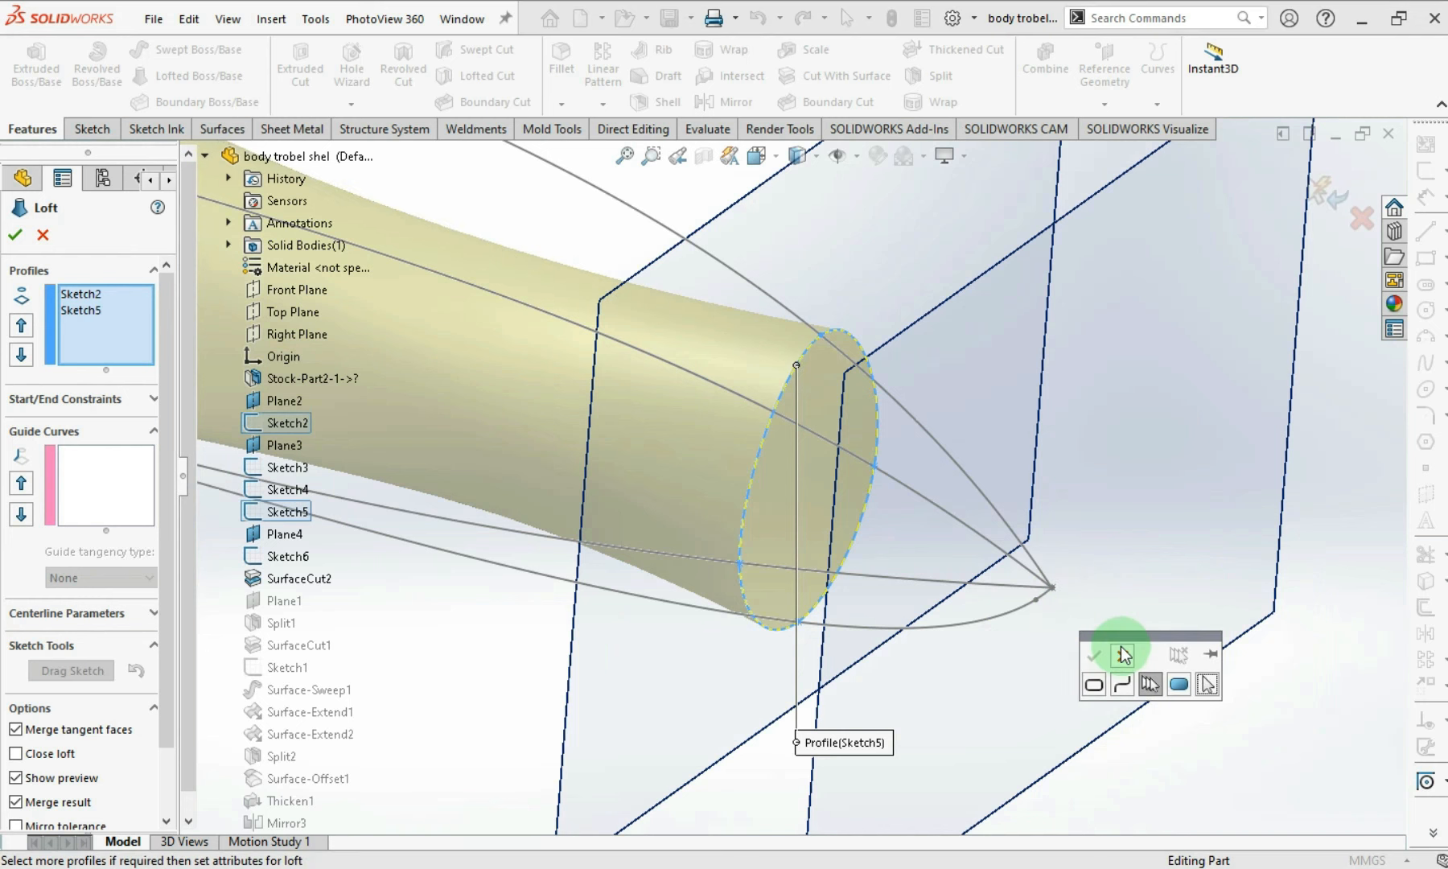
click(1137, 662)
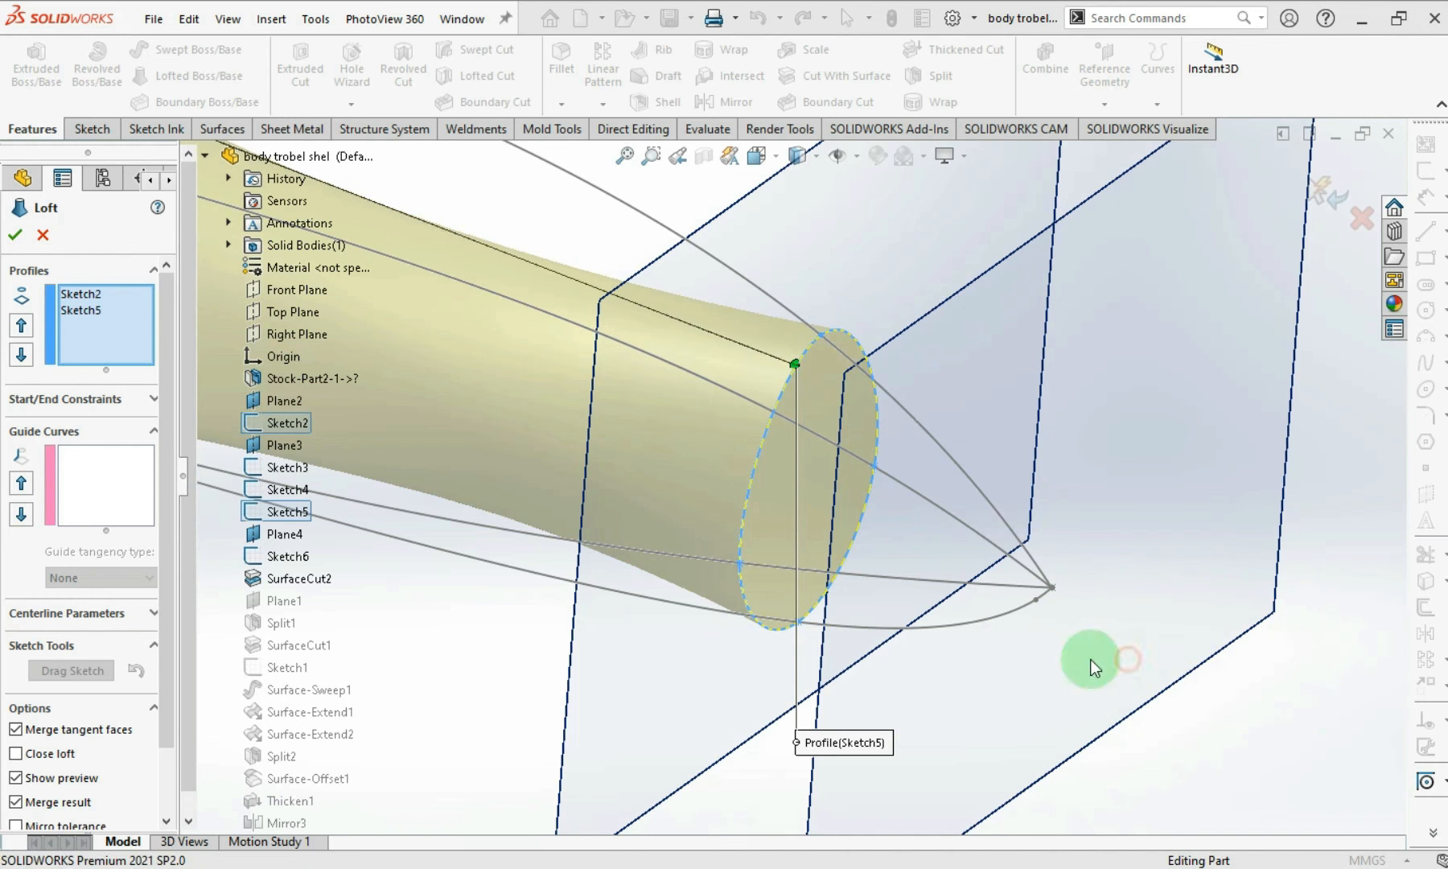
click(285, 556)
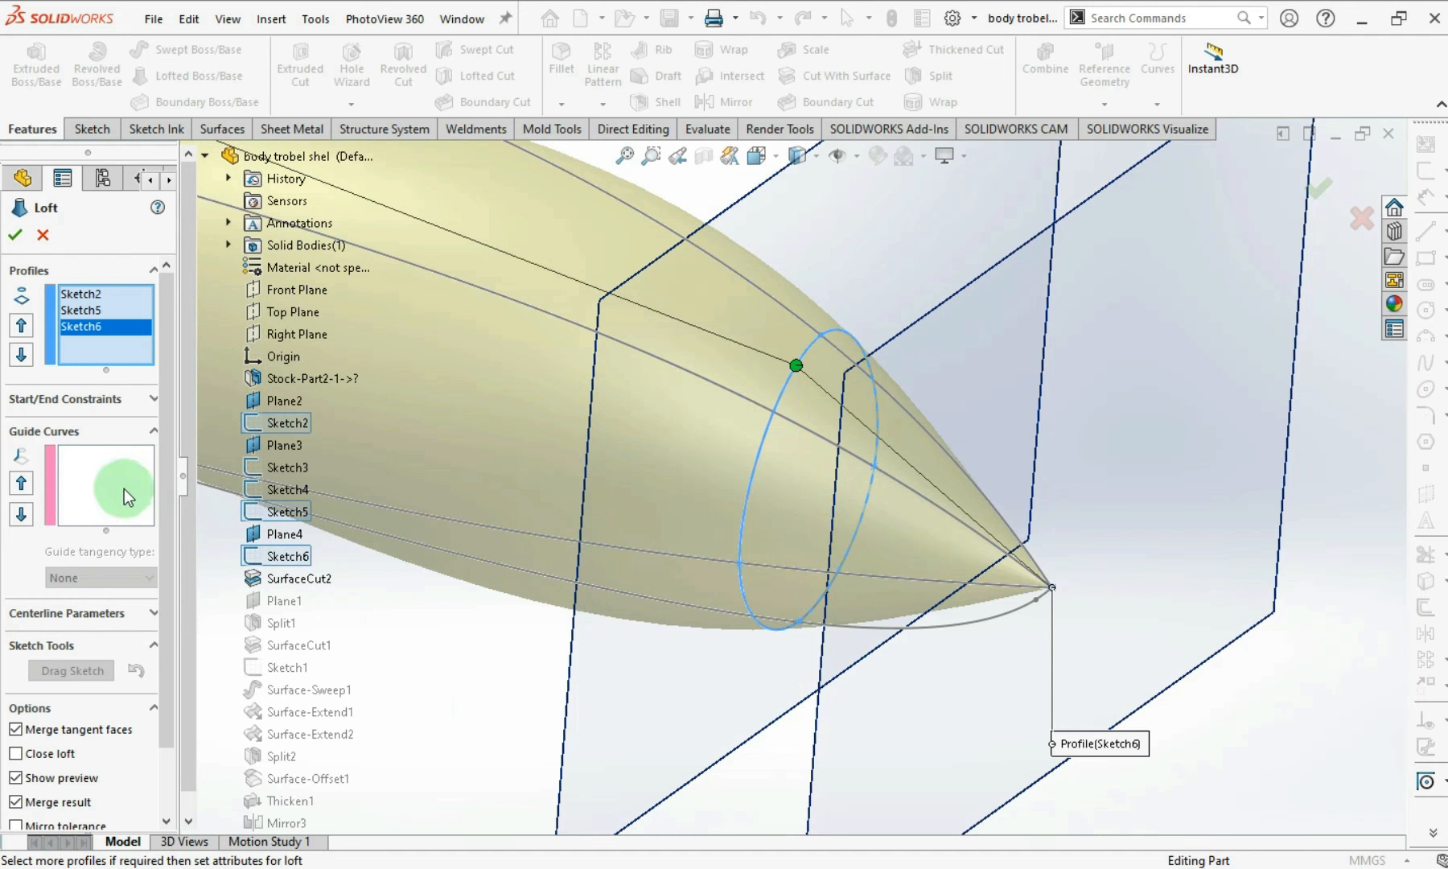
- Add the Front Plane curves (Sketch4) and the Top Plane curves (Sketch3) as the loft's guide curves
click(108, 484)
scroll(1172, 563, up, 4)
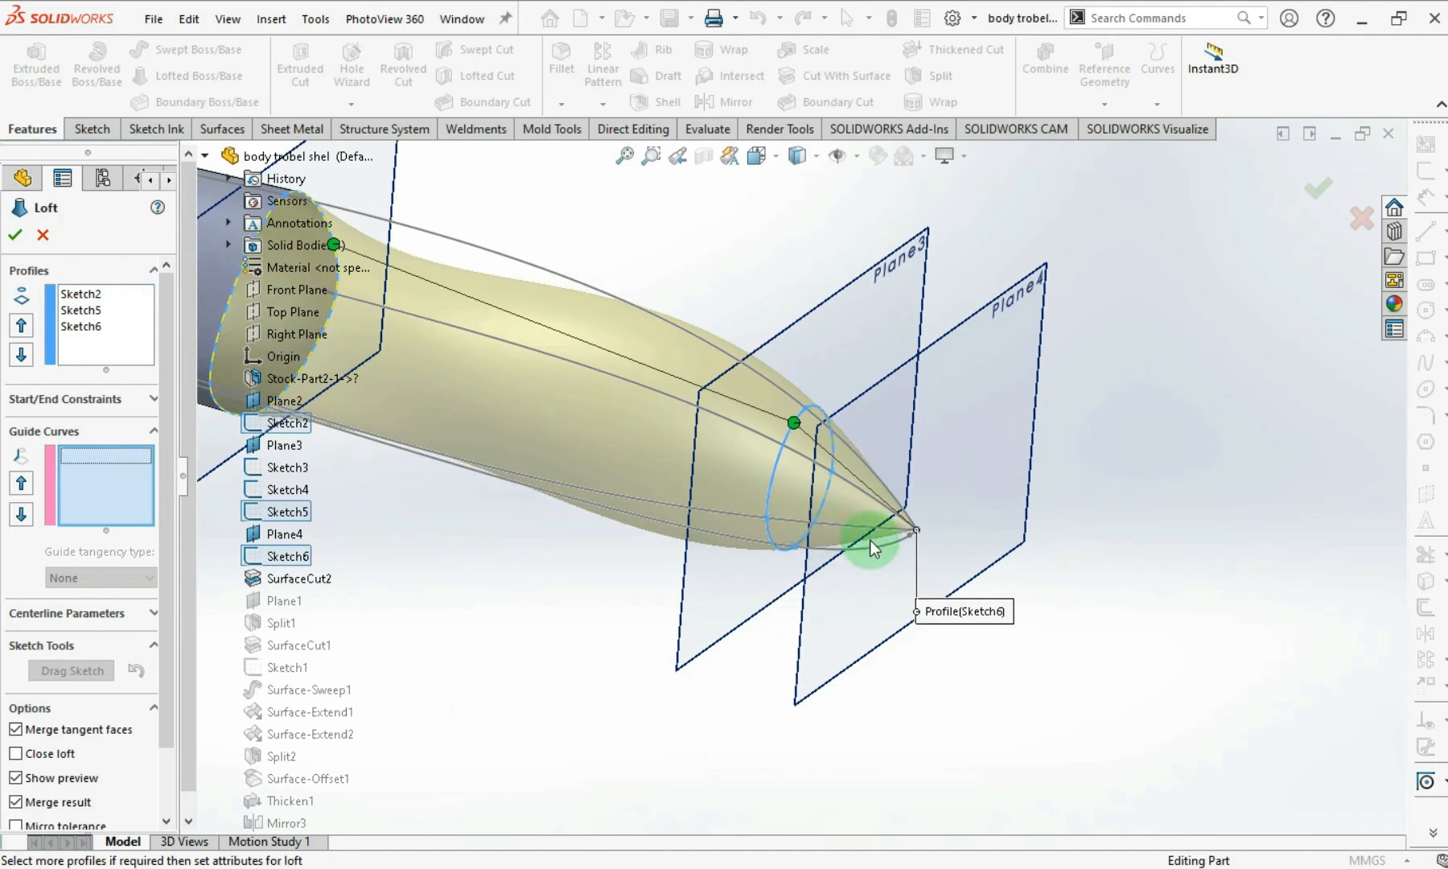
click(515, 280)
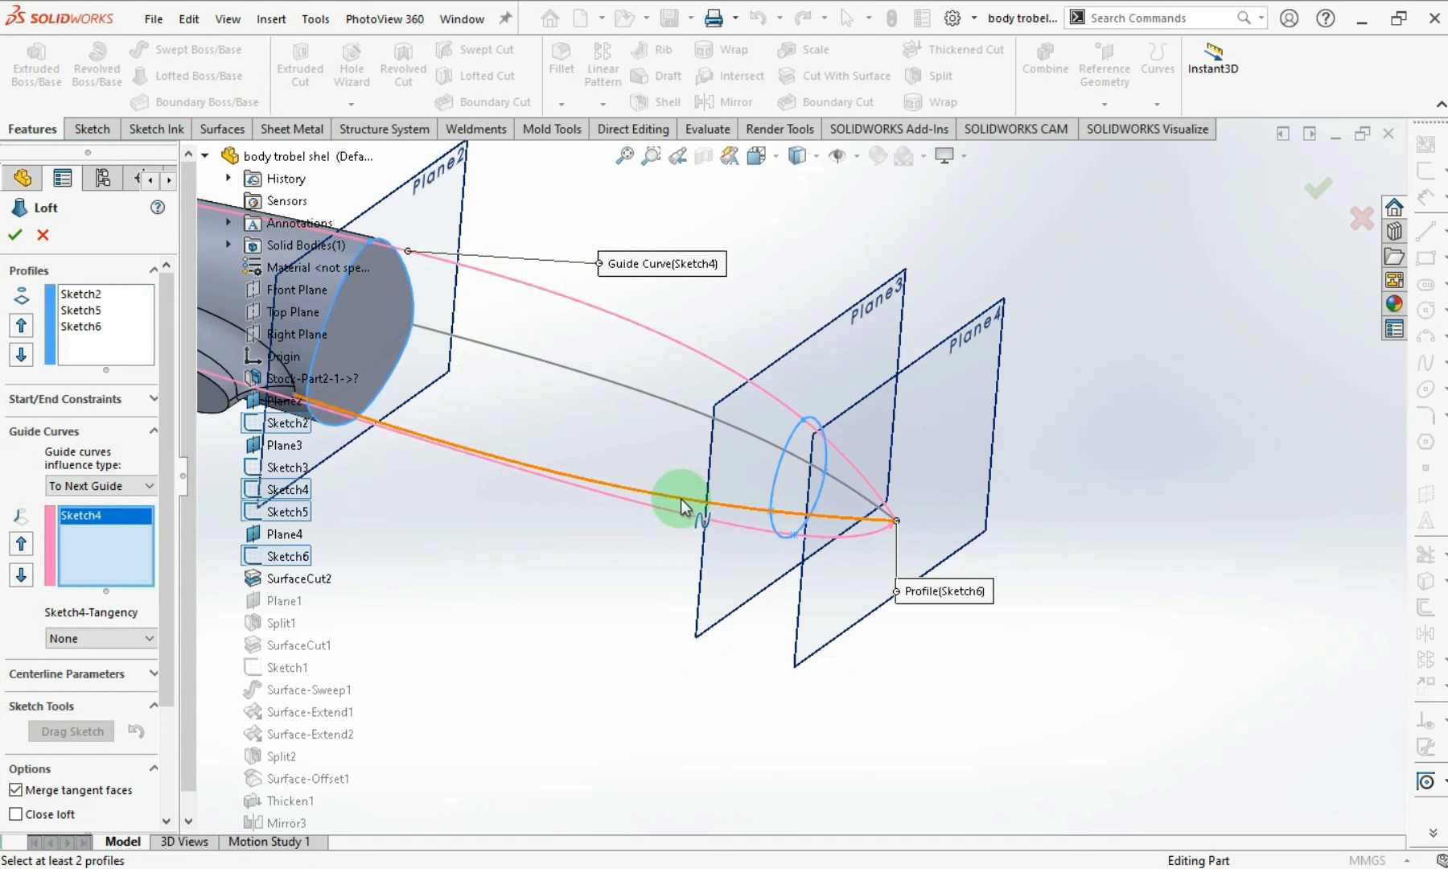
middle_drag(672, 540, 637, 589)
click(608, 548)
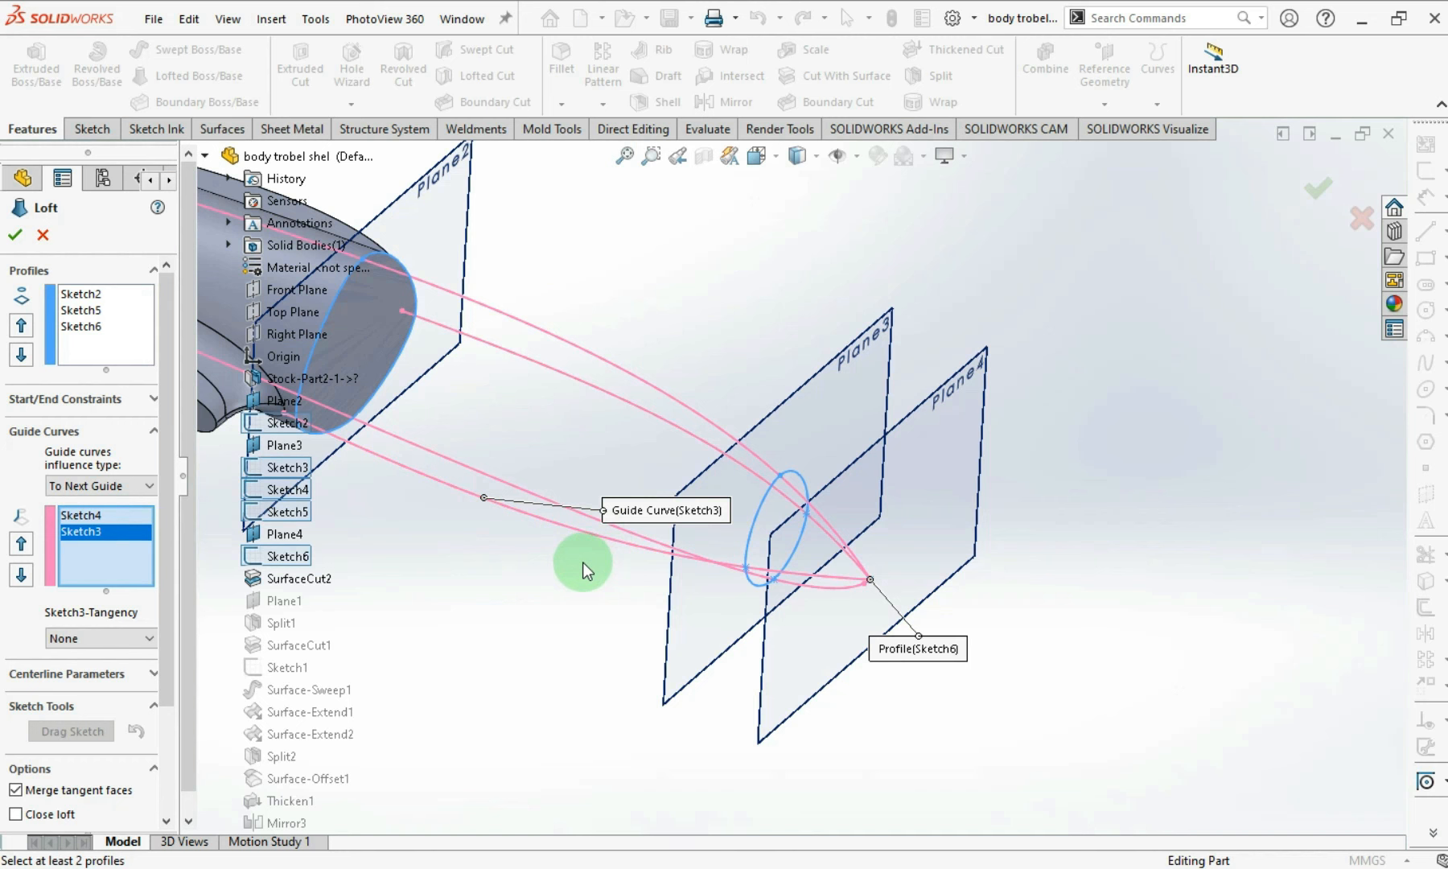
- Check how the guide curves run along the nose and cancel the open loft
middle_drag(582, 570, 682, 349)
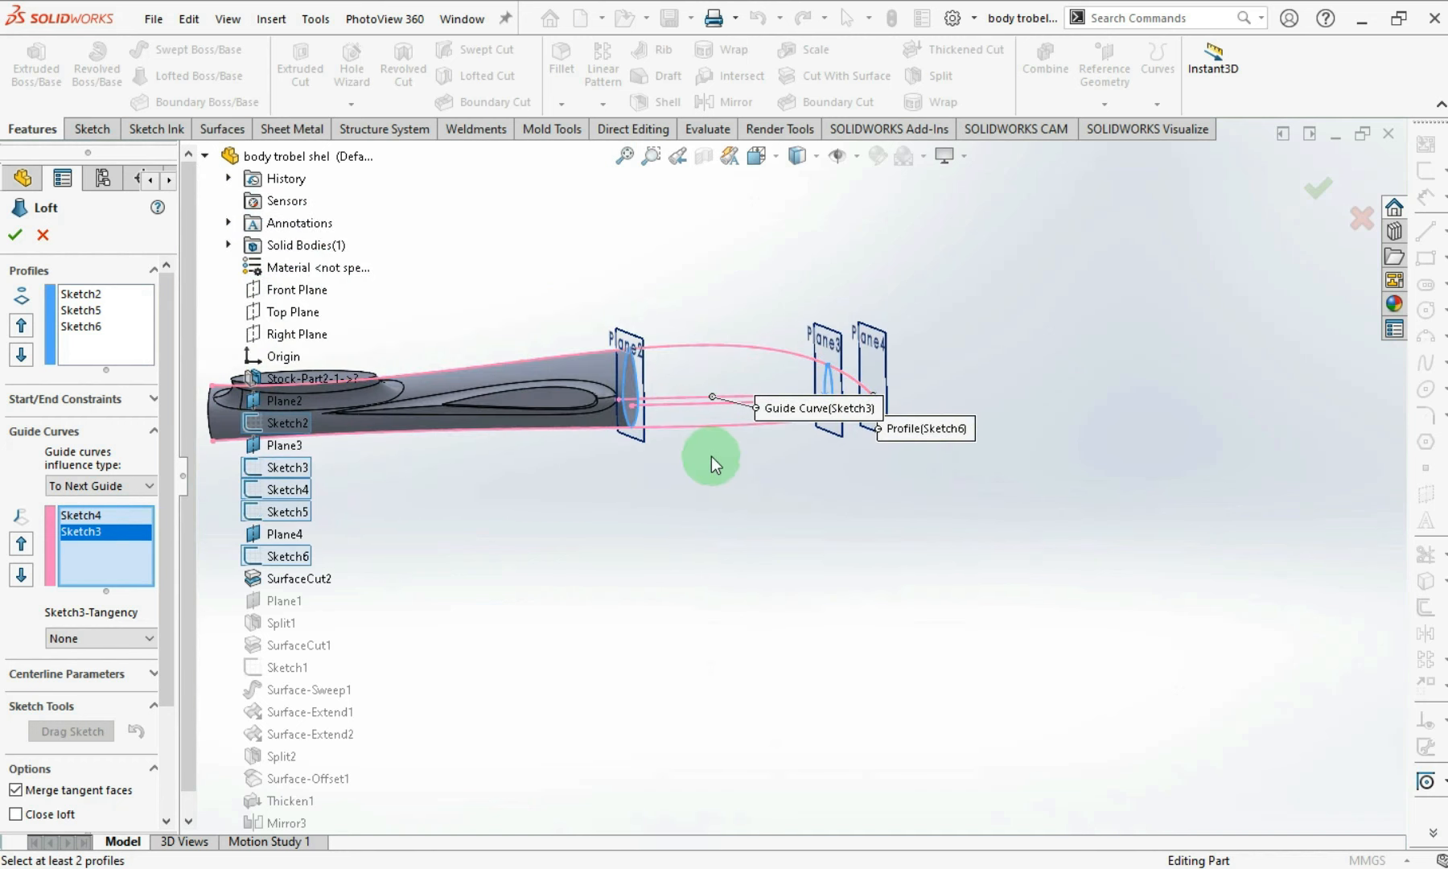
middle_drag(753, 483, 699, 555)
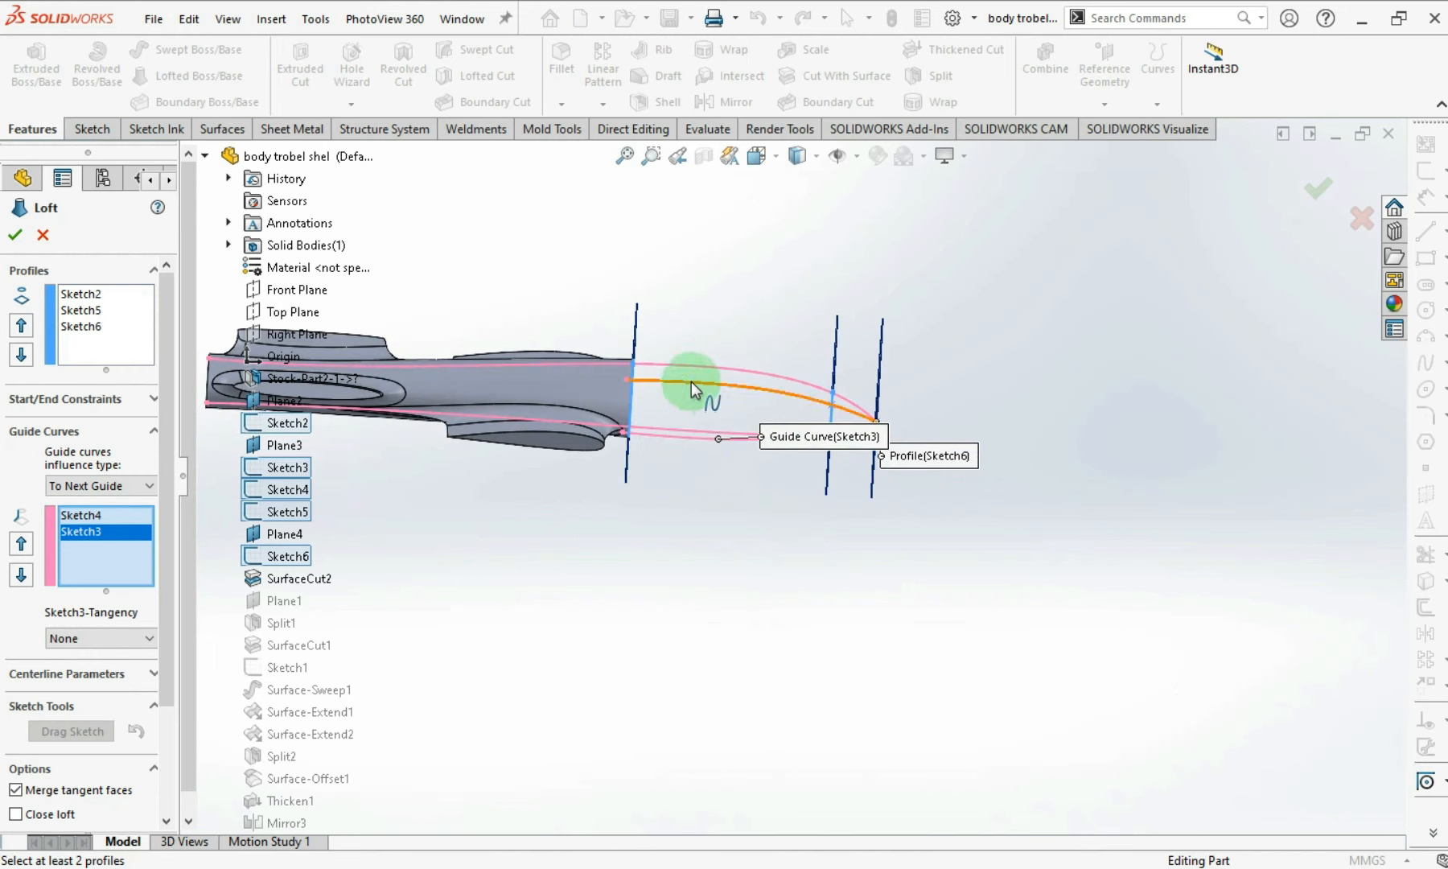
click(50, 241)
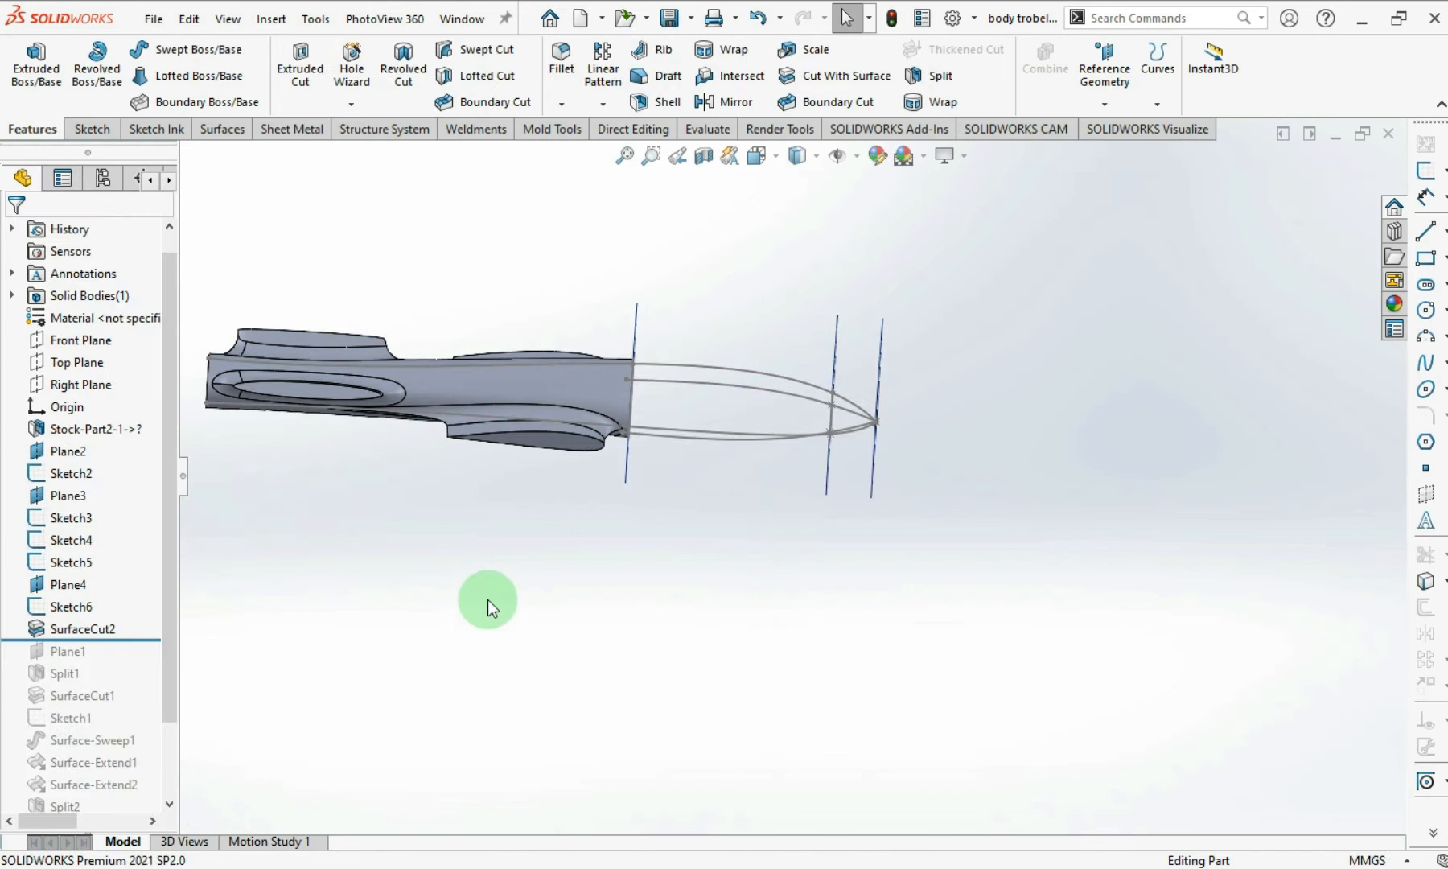
- Edit Sketch4, convert the two lower splines, including the short one at the nose tip, to construction geometry, and close the sketch
click(674, 367)
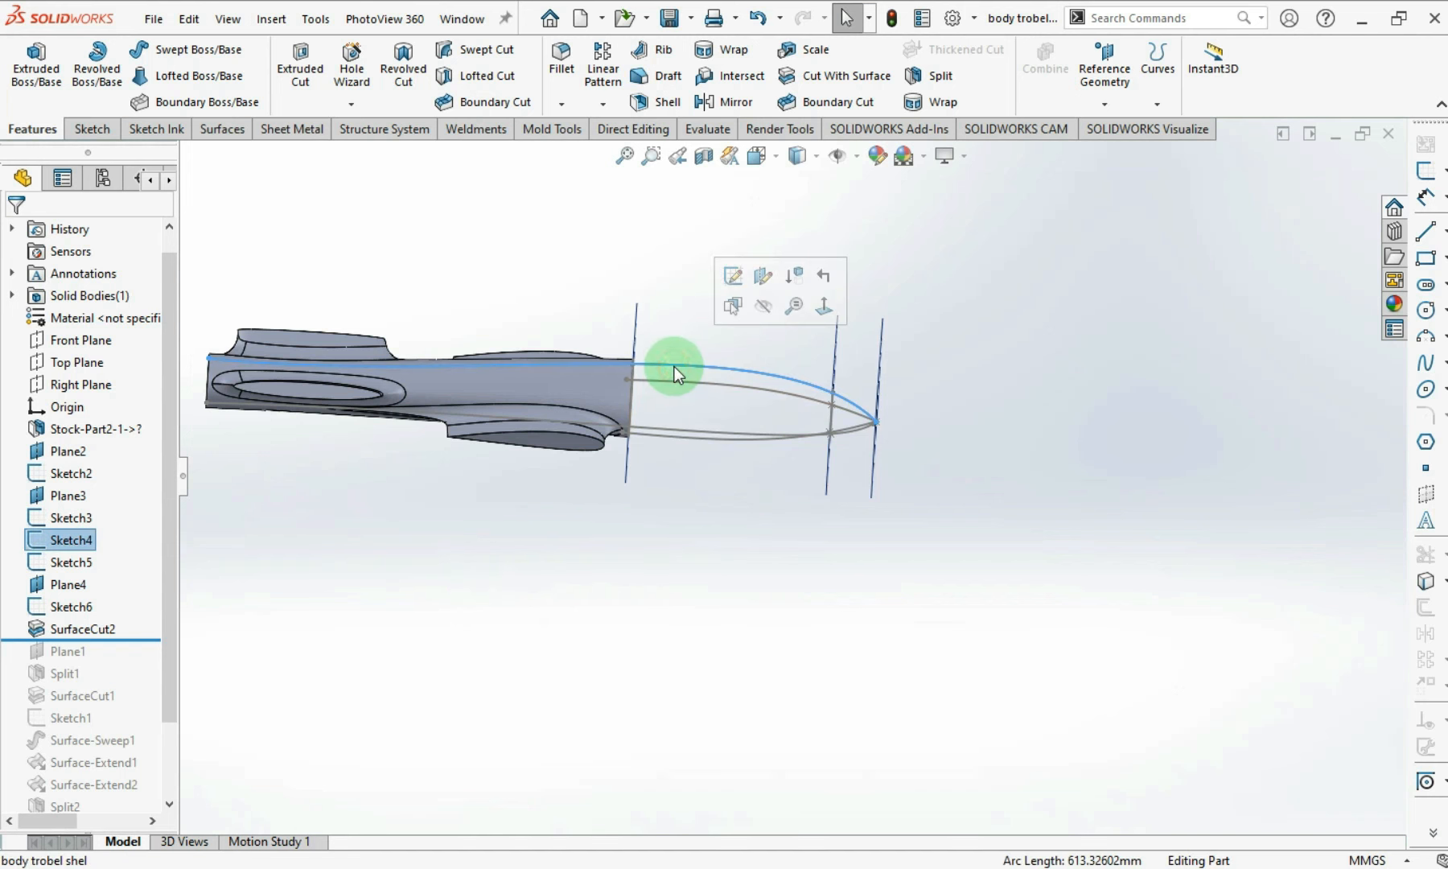
click(730, 275)
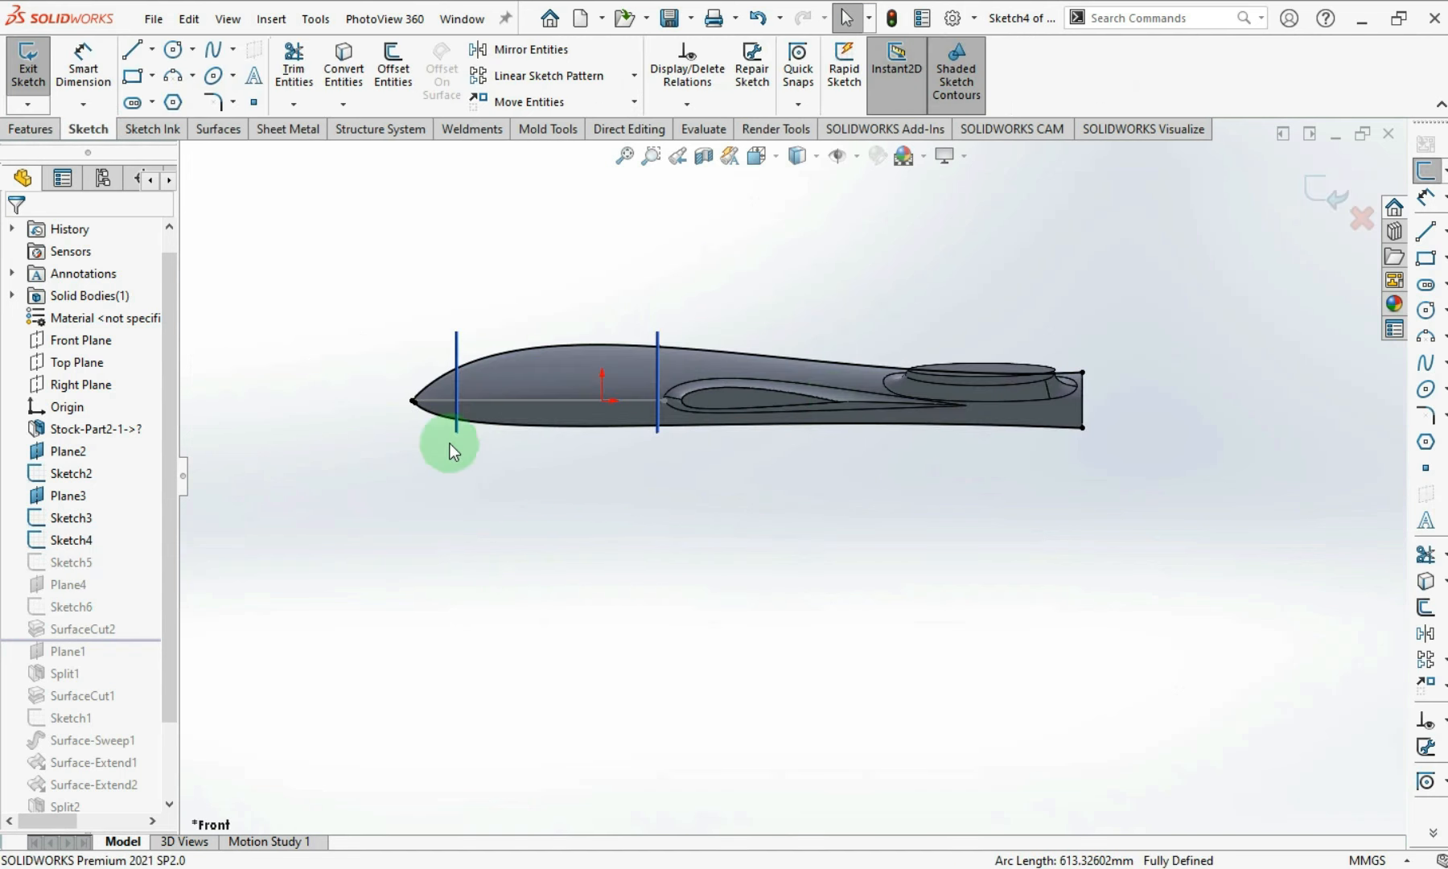
scroll(449, 418, down, 10)
click(537, 407)
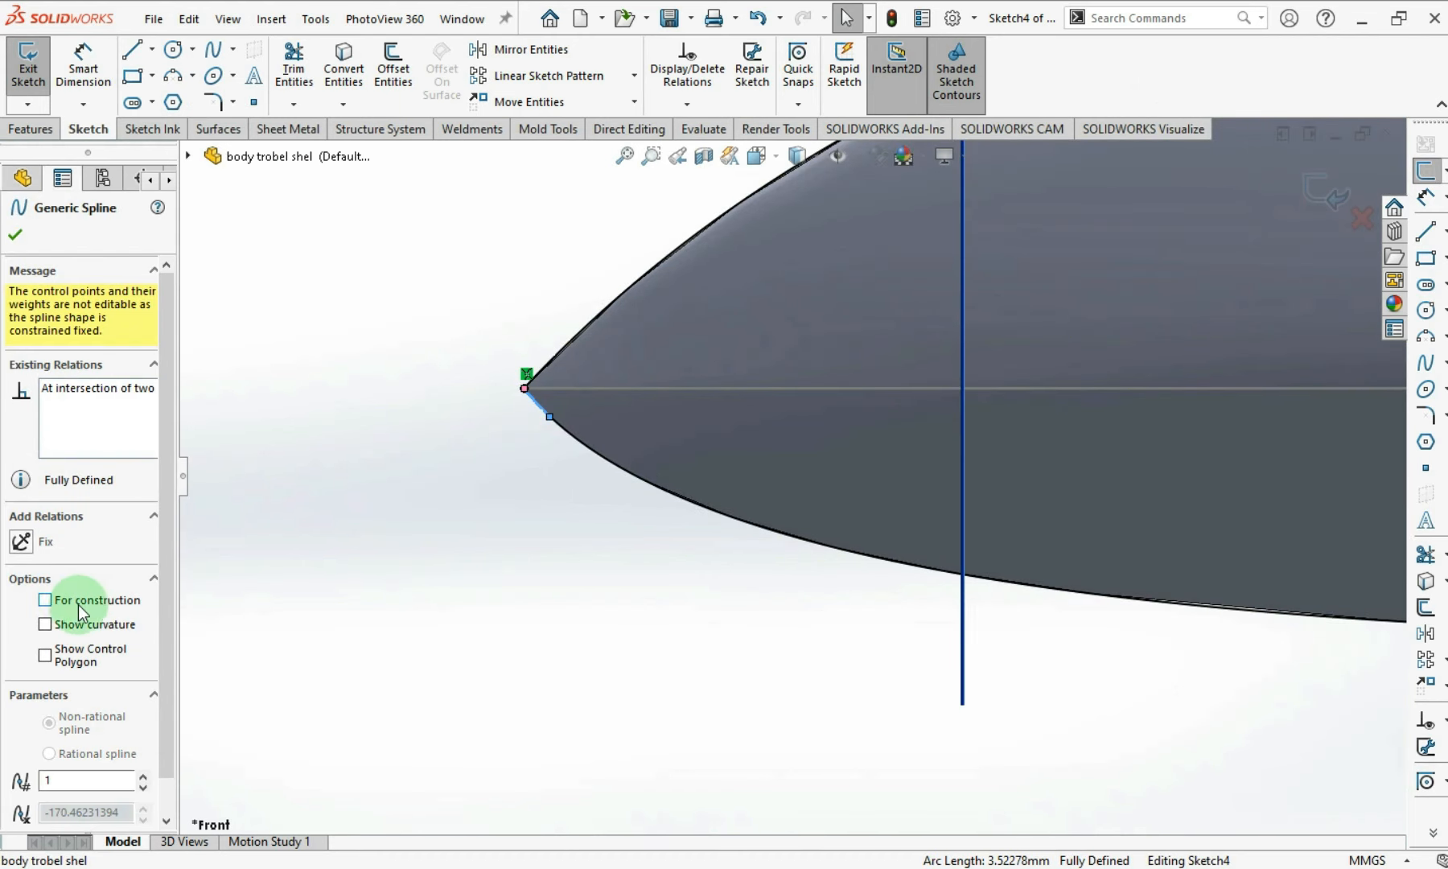
click(81, 610)
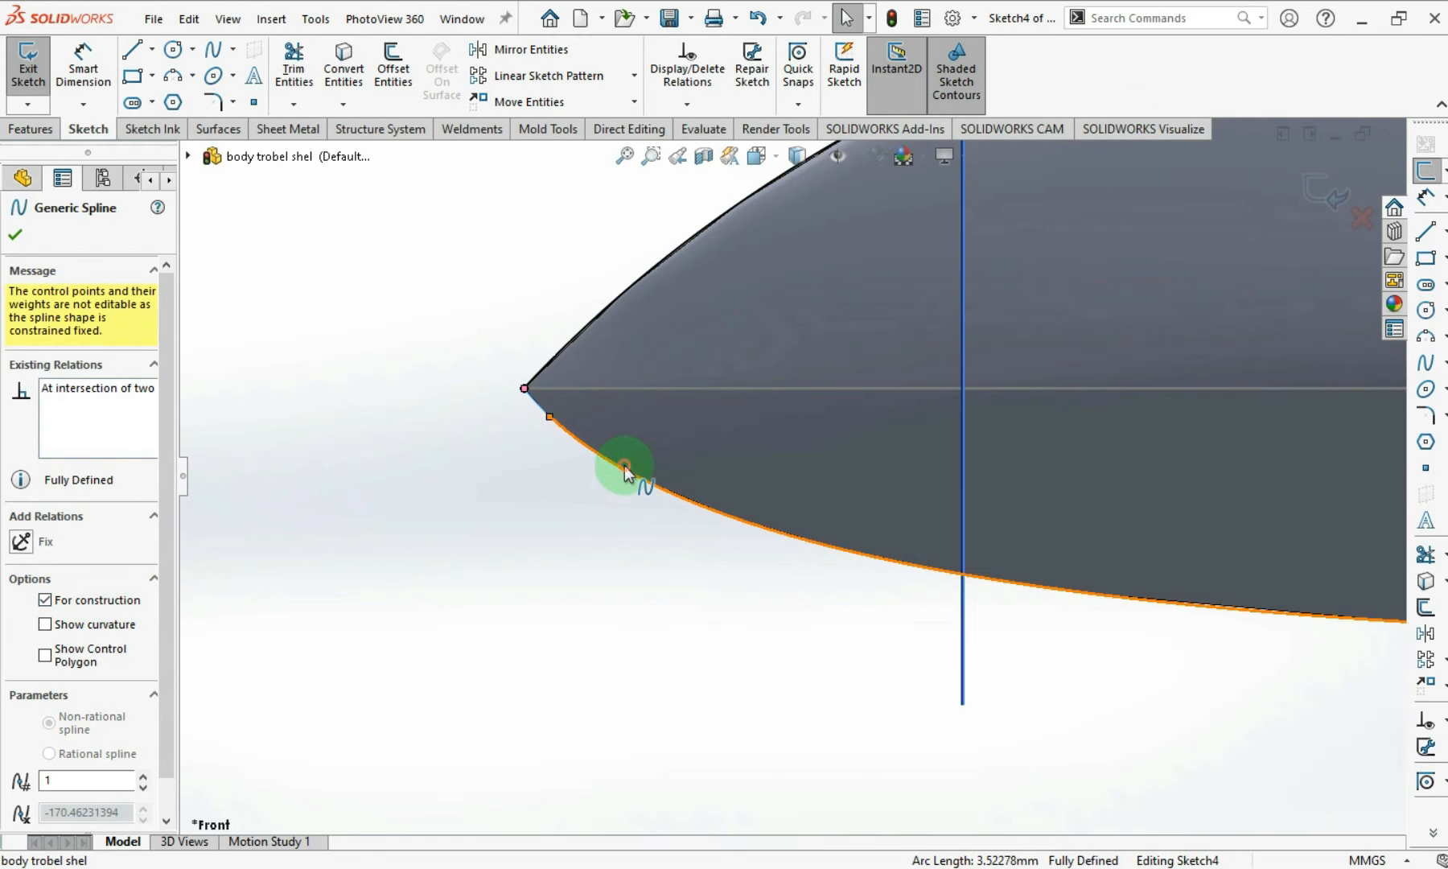
click(101, 600)
click(420, 564)
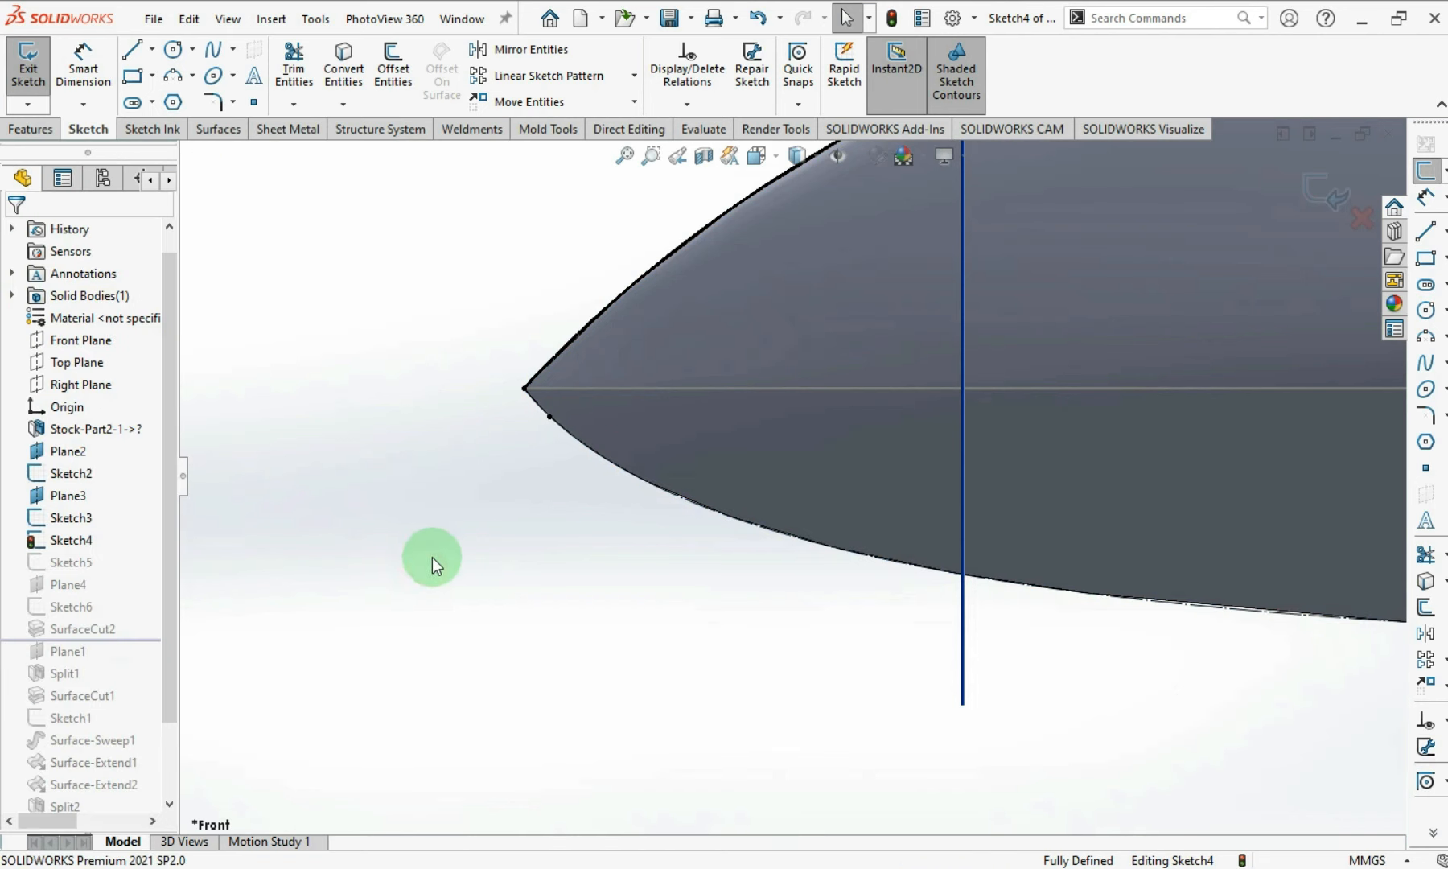
click(1315, 201)
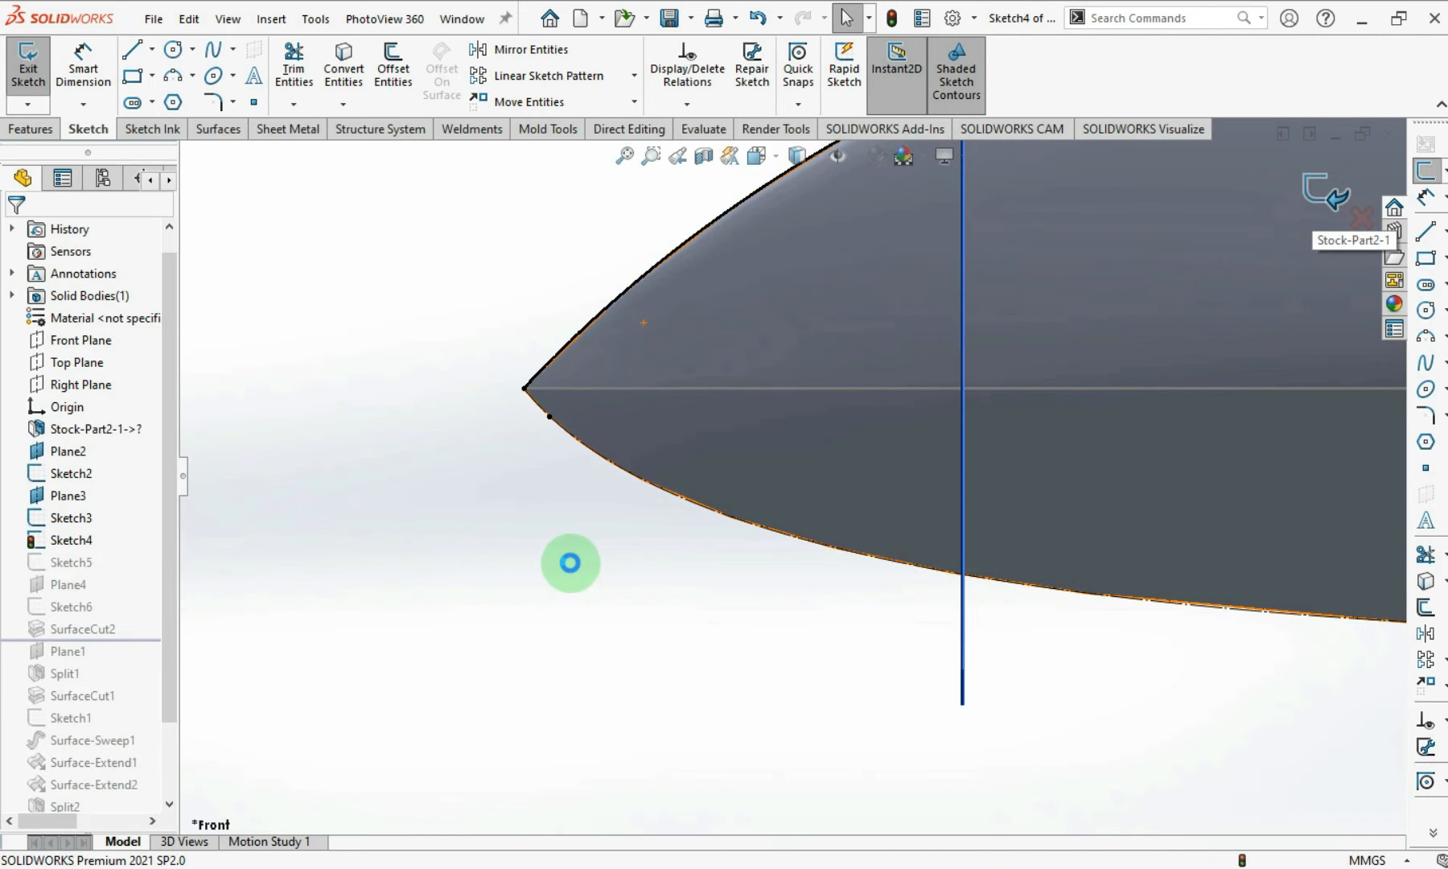
- Edit Sketch3, convert one of its two side splines to construction geometry, and close the sketch
mouse_move(624, 569)
middle_down()
mouse_move(973, 424)
mouse_move(938, 503)
middle_up()
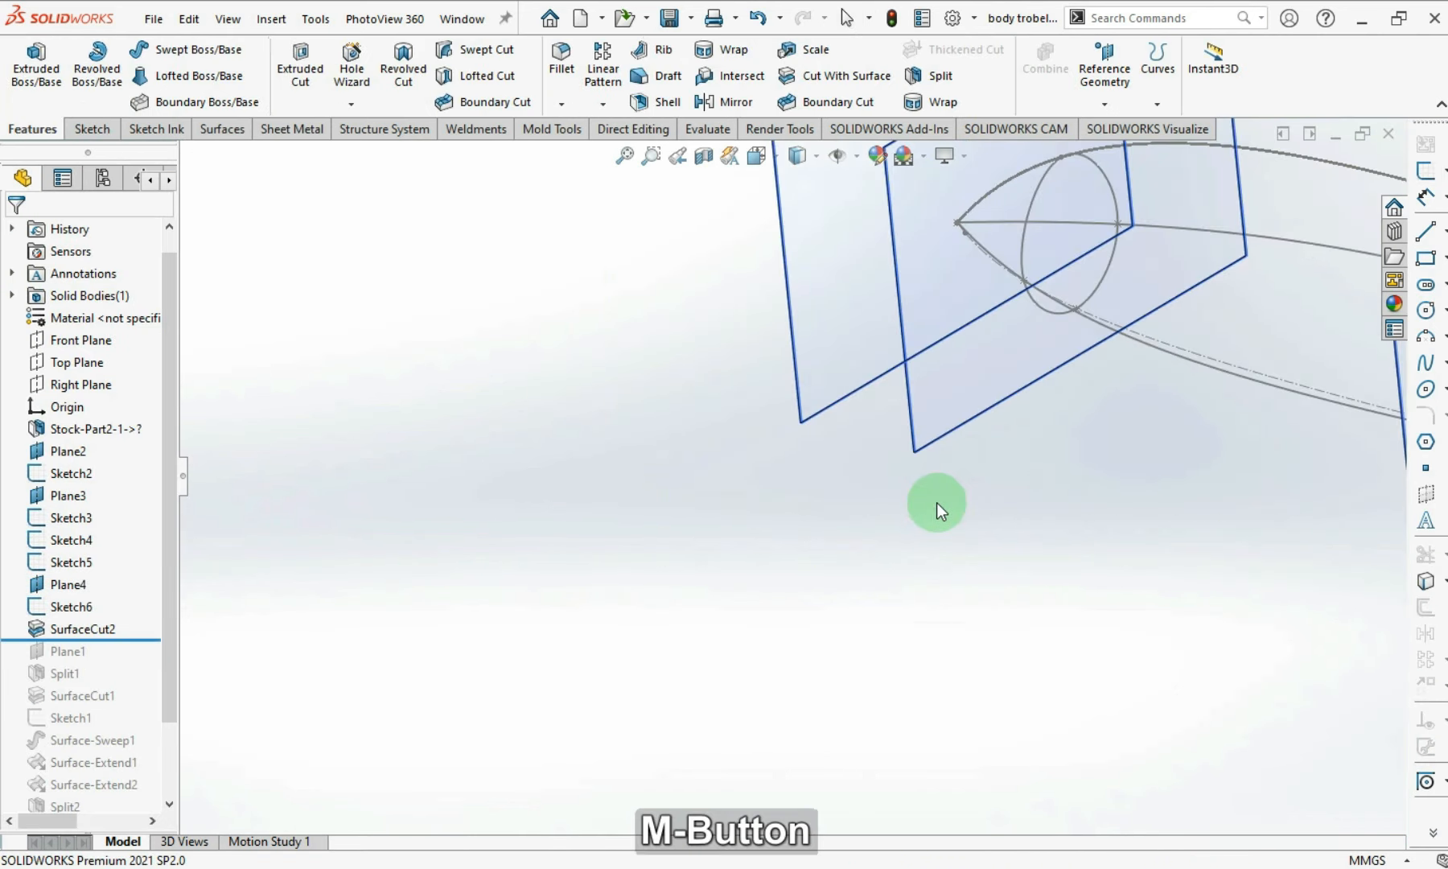
scroll(939, 501, up, 5)
scroll(1063, 358, down, 5)
middle_drag(819, 474, 789, 595)
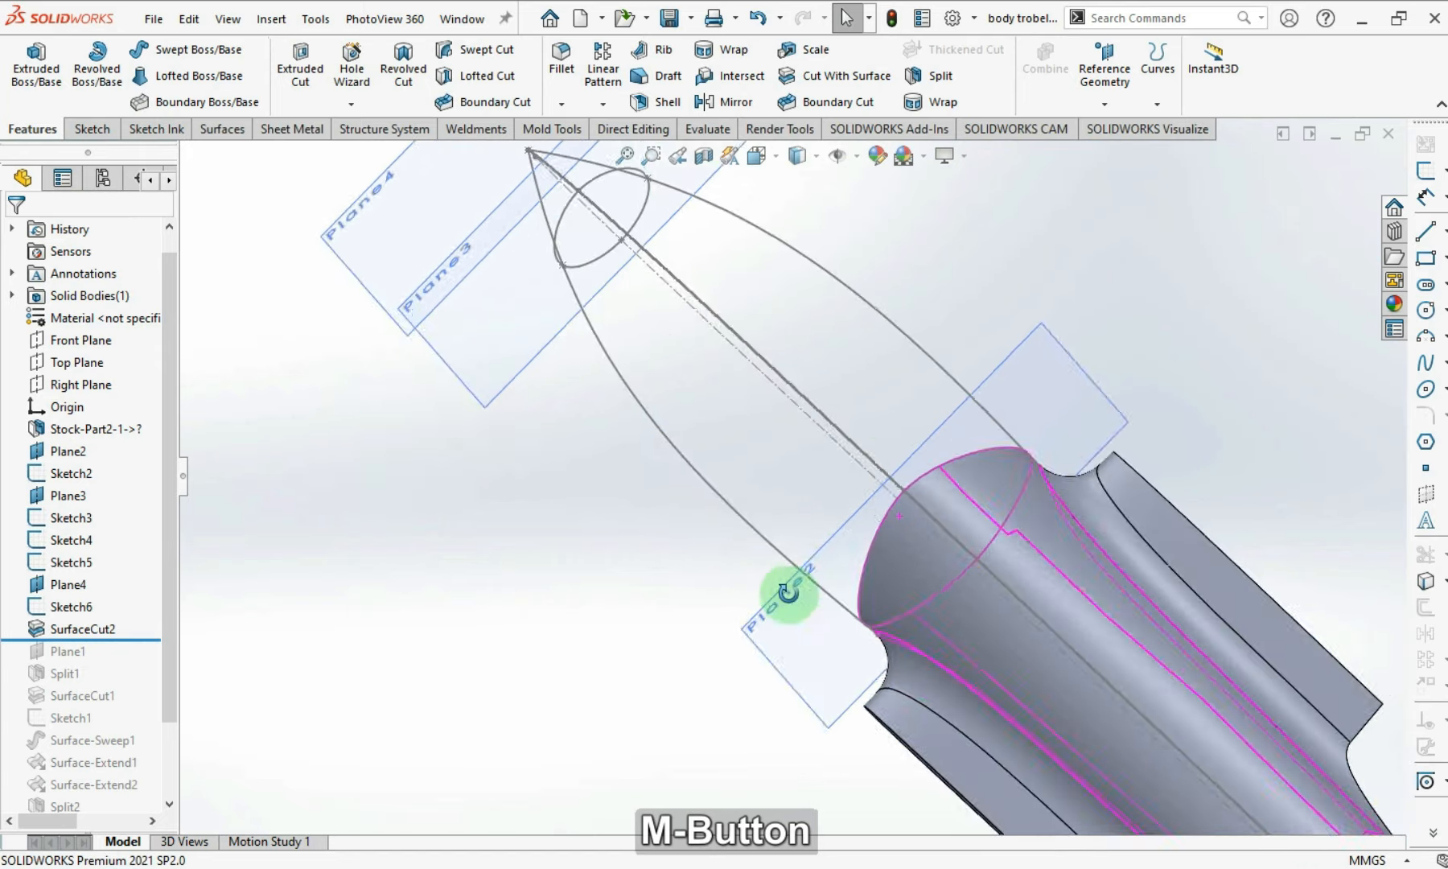
click(899, 331)
click(960, 242)
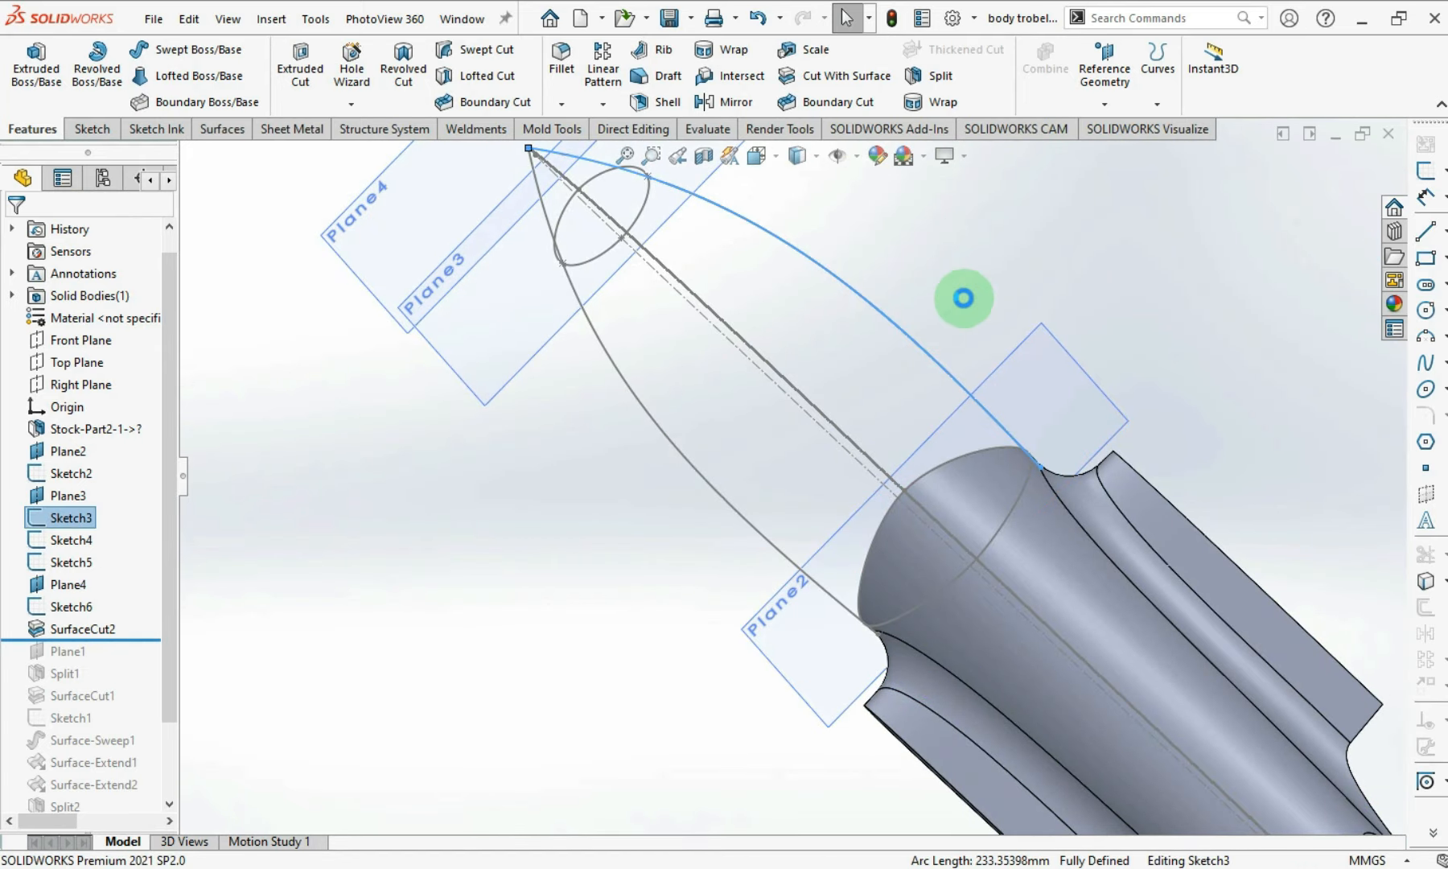
click(278, 642)
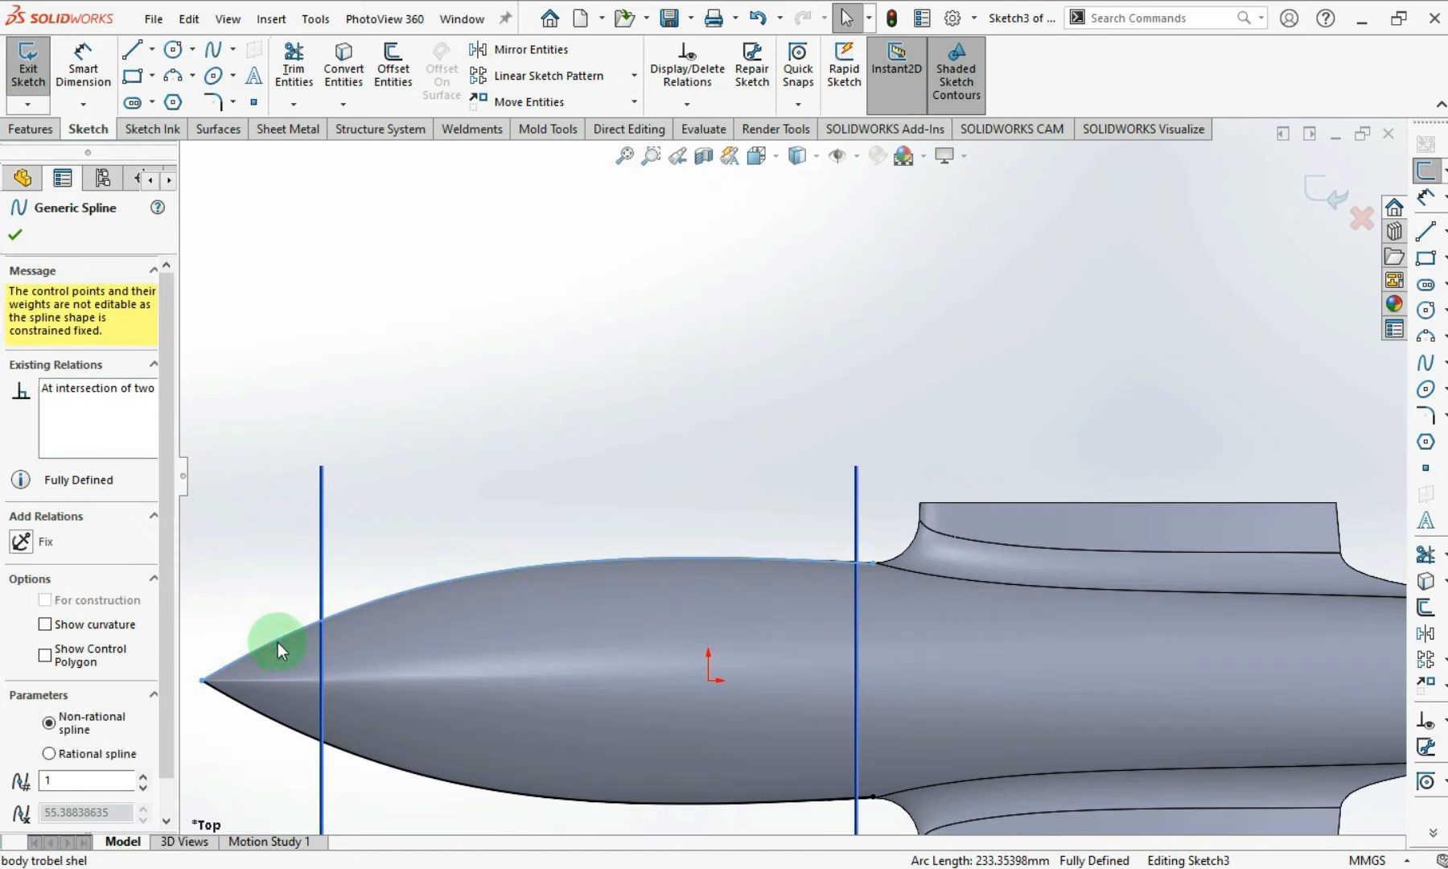
click(45, 600)
click(83, 246)
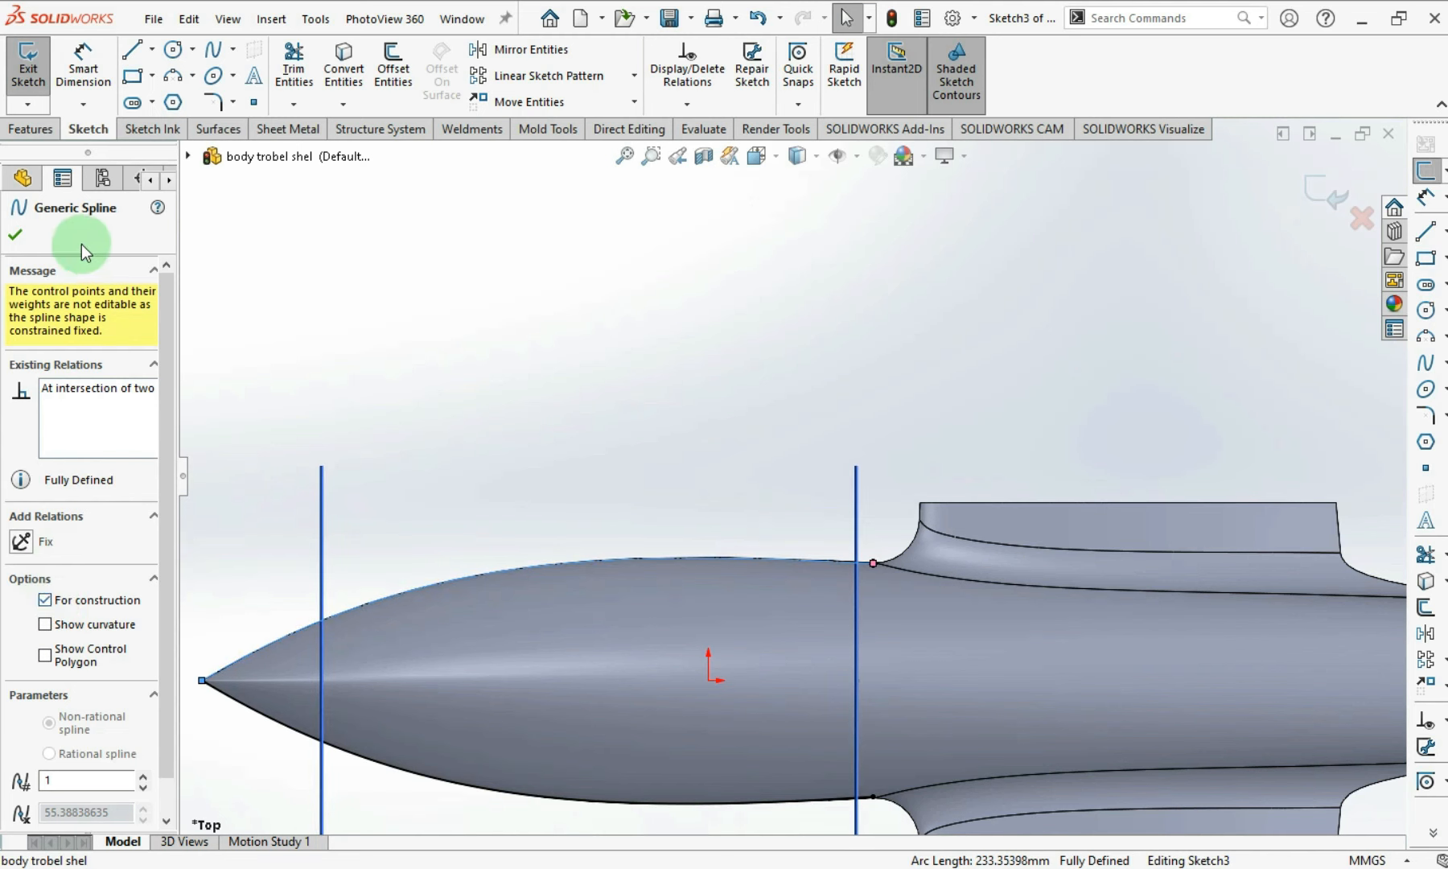
click(15, 235)
click(597, 248)
scroll(627, 301, up, 5)
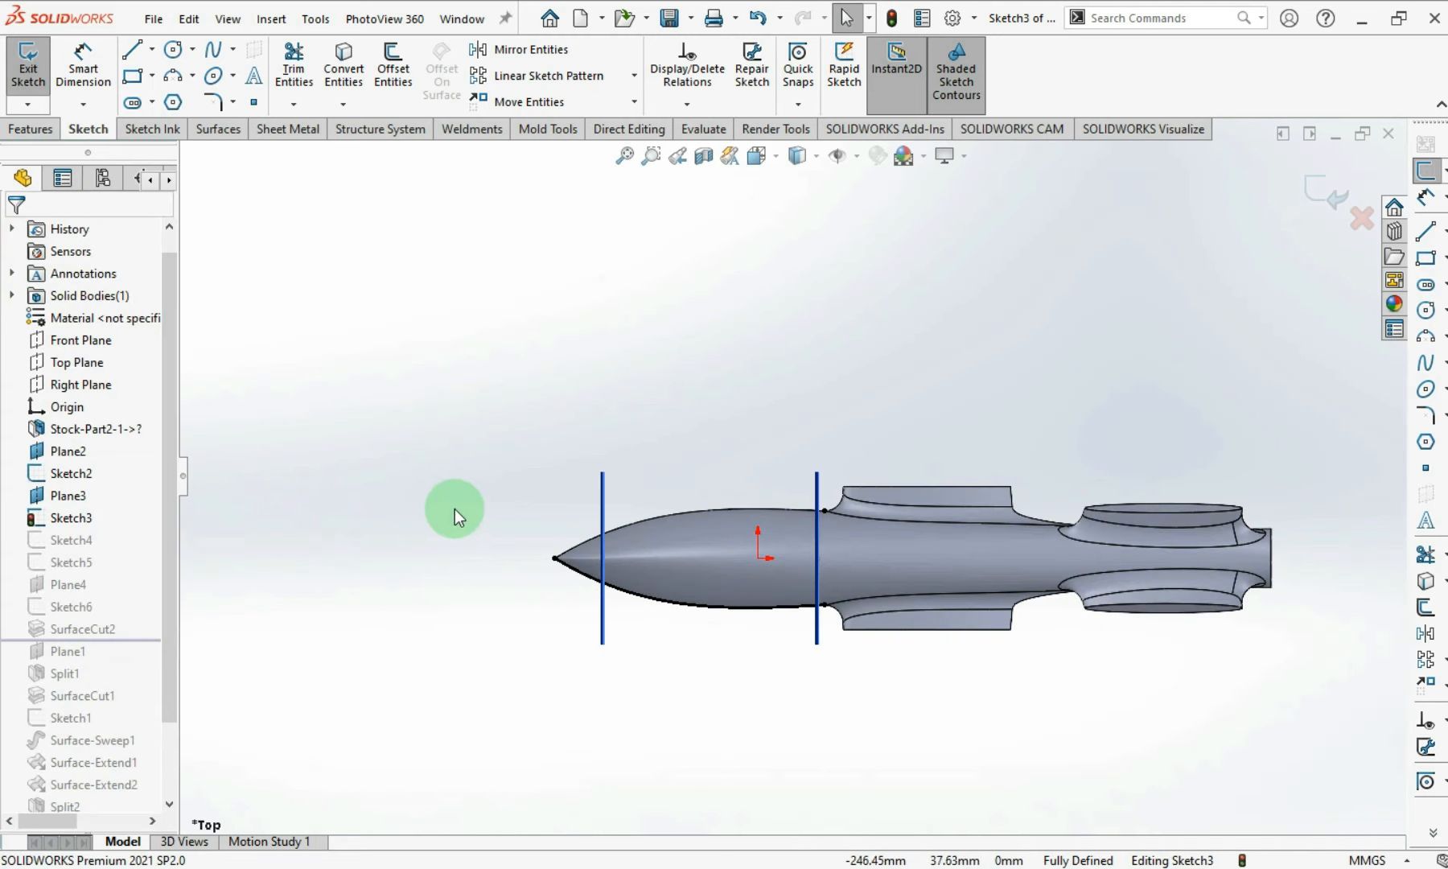
scroll(454, 508, up, 1)
click(1329, 181)
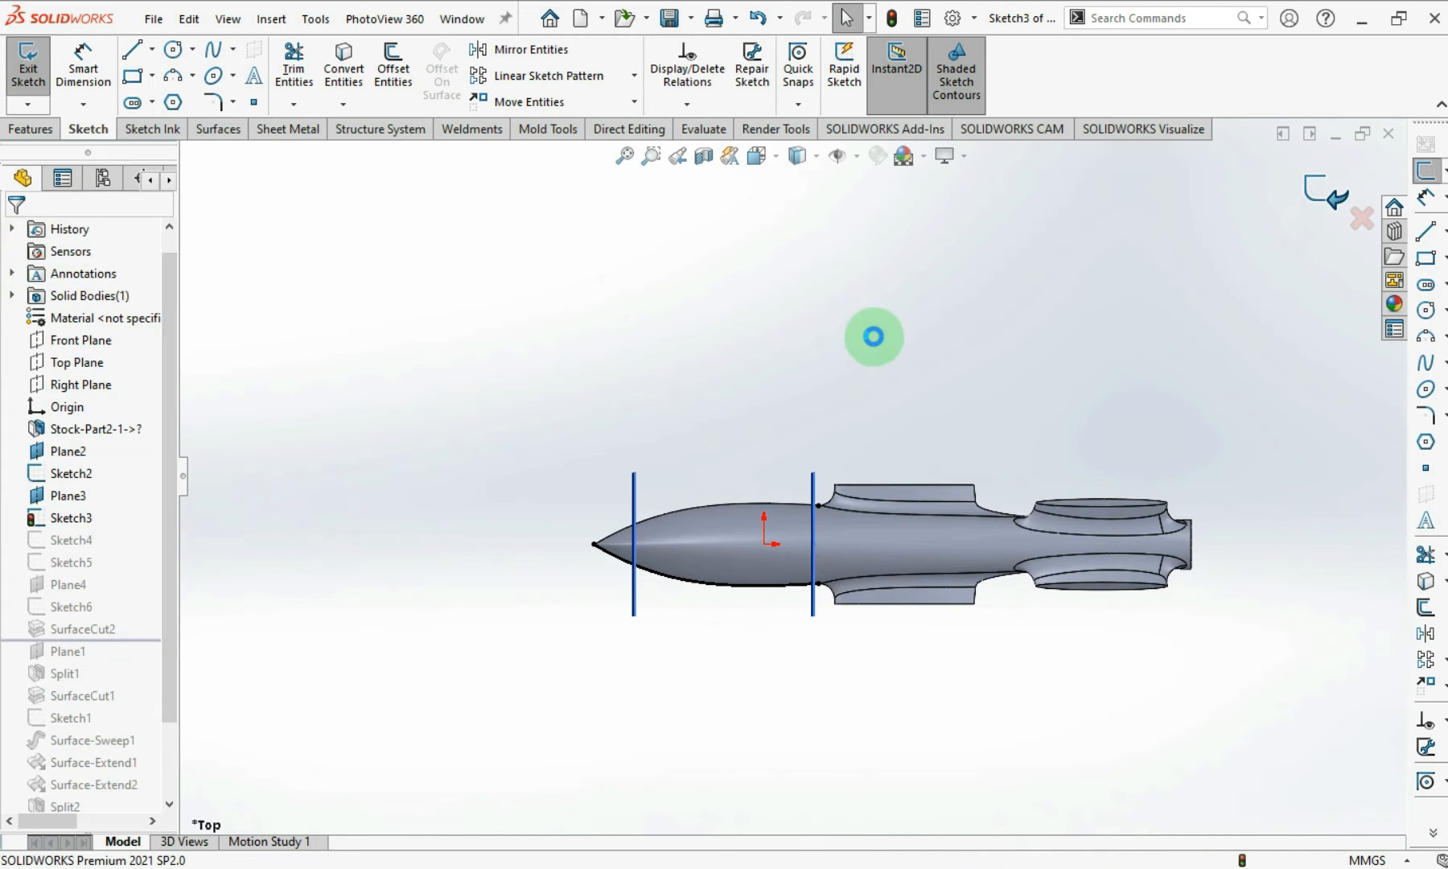
- Create a Front Plane sketch, convert Sketch4's two lower construction splines into it with Convert Entities, and close it
scroll(748, 652, down, 3)
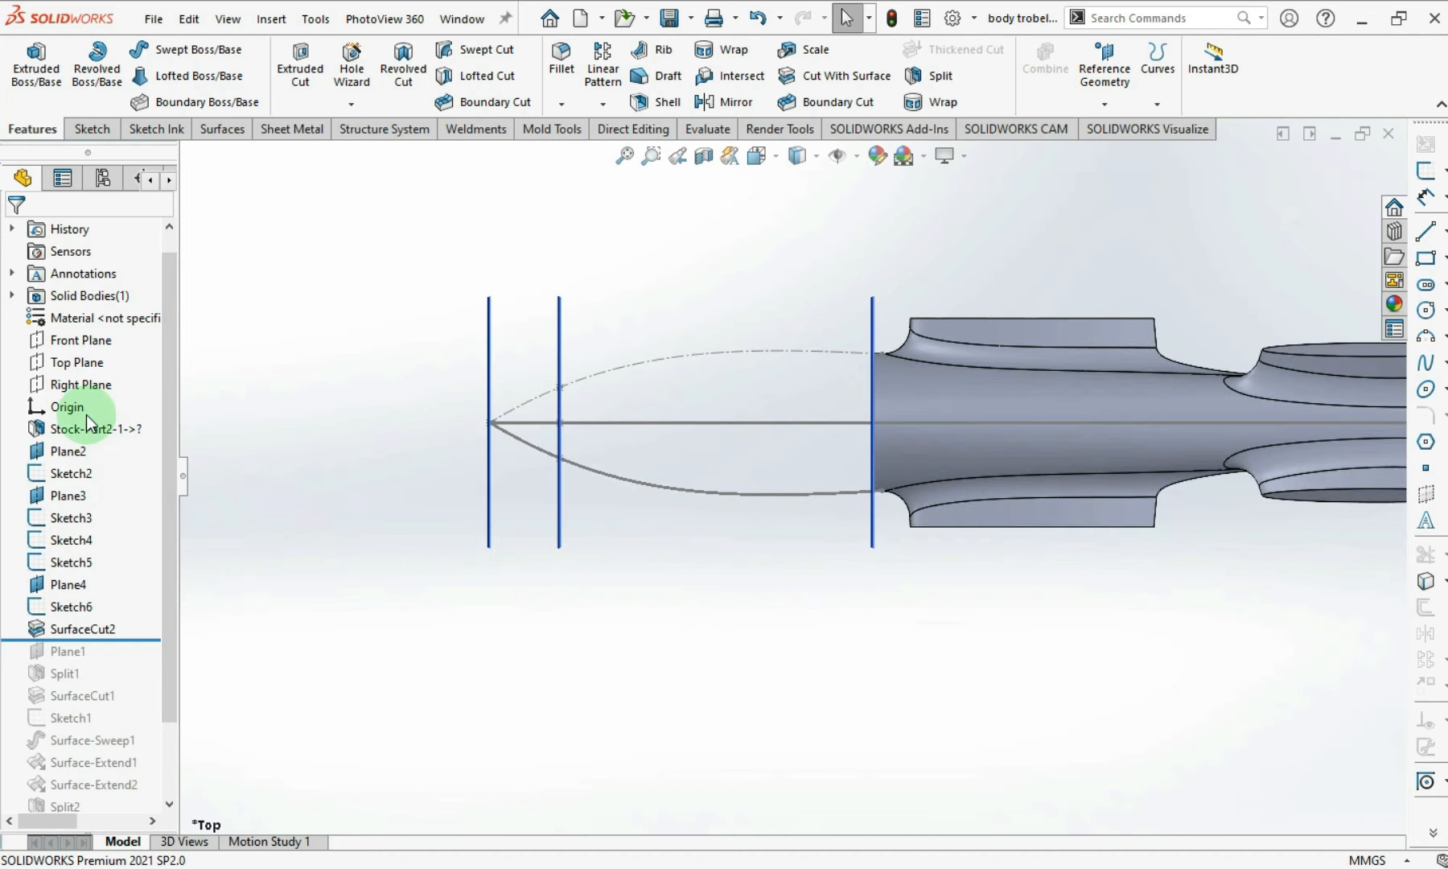
click(71, 342)
click(93, 311)
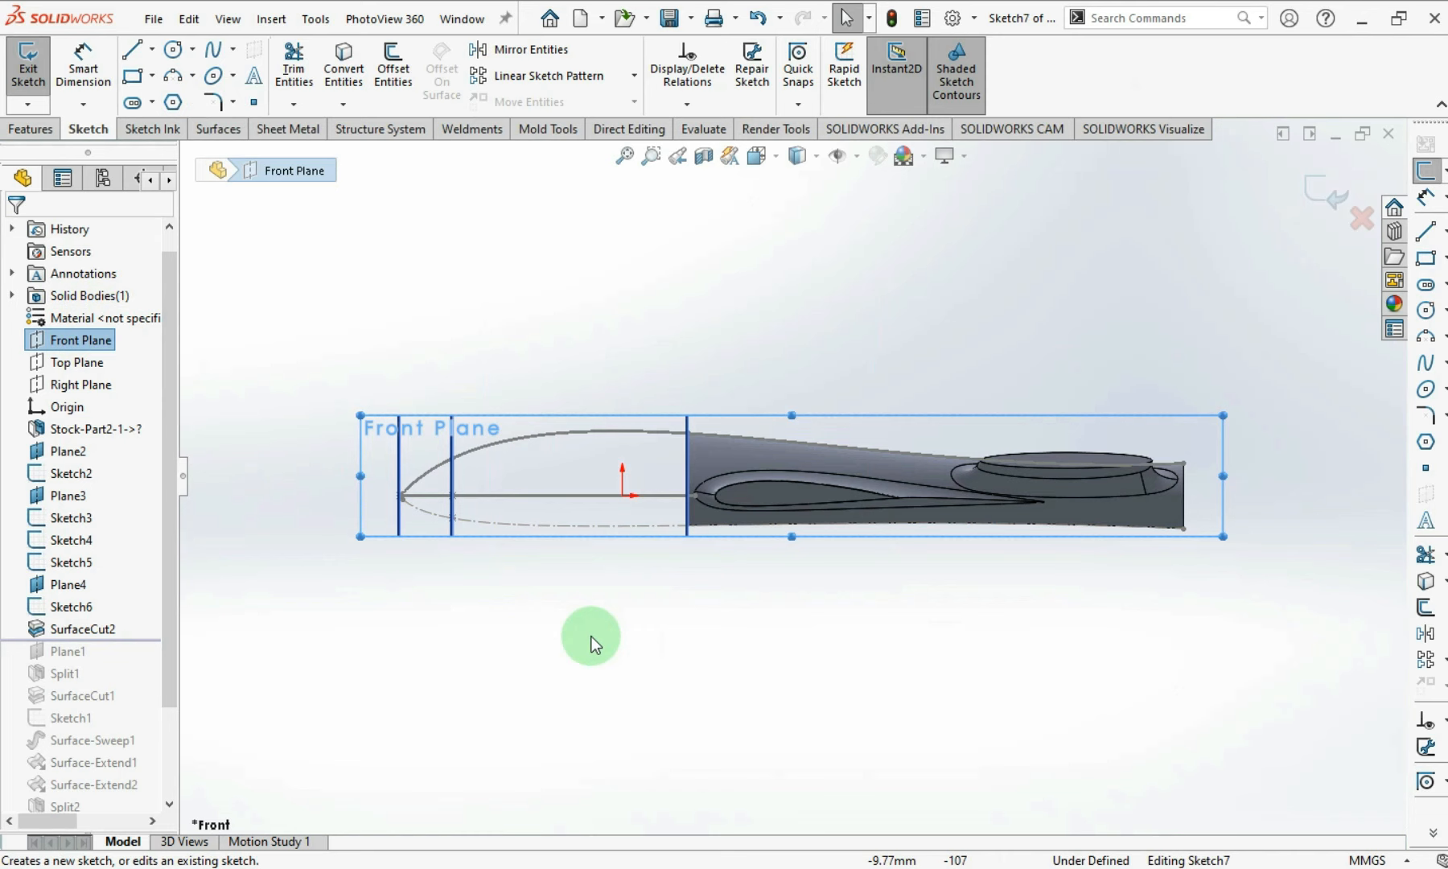
scroll(534, 588, down, 3)
scroll(402, 471, down, 10)
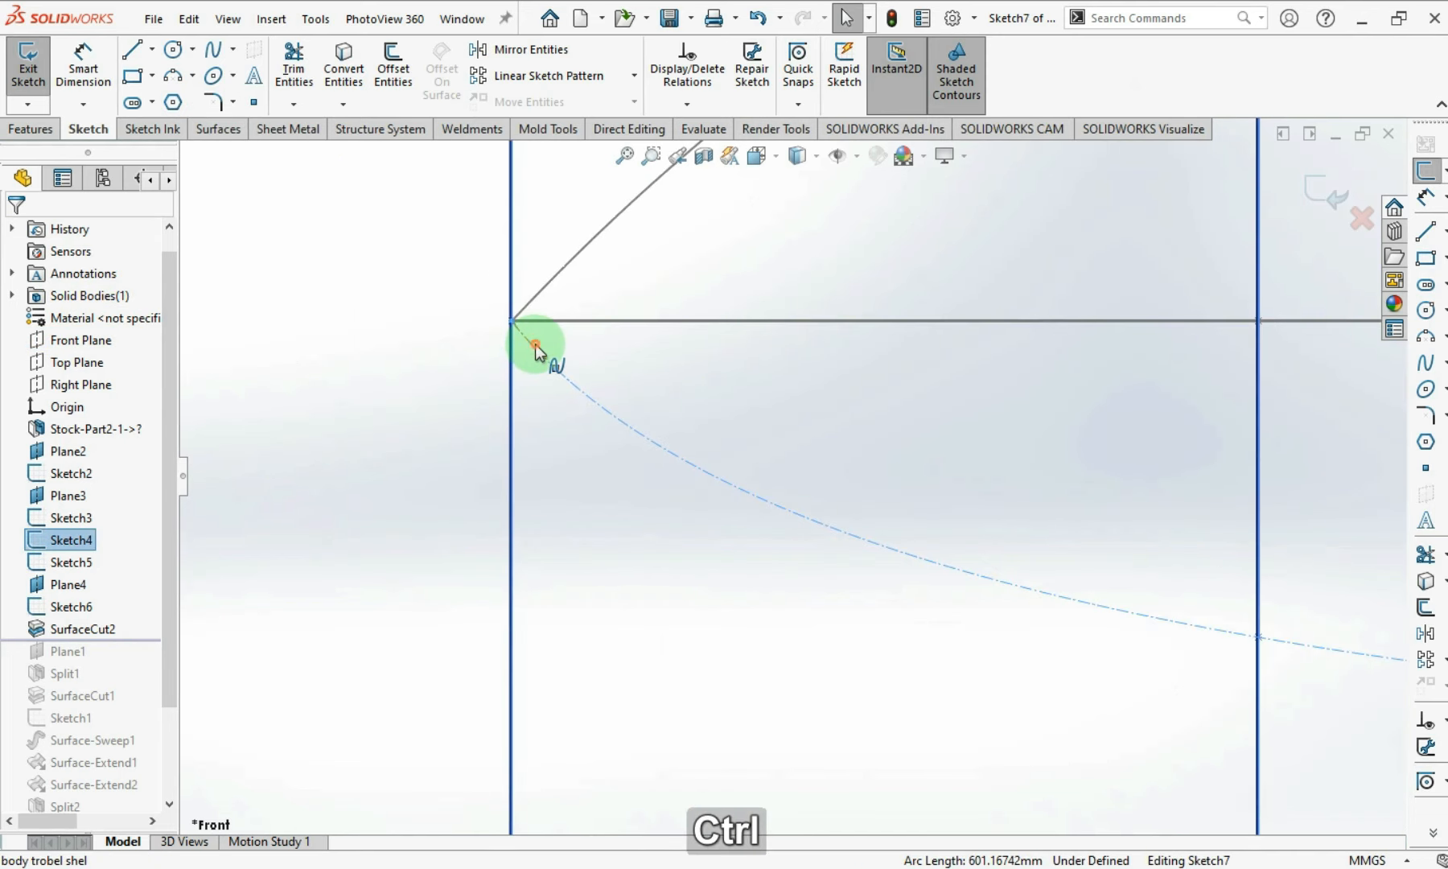
ctrl+click(531, 345)
click(1444, 581)
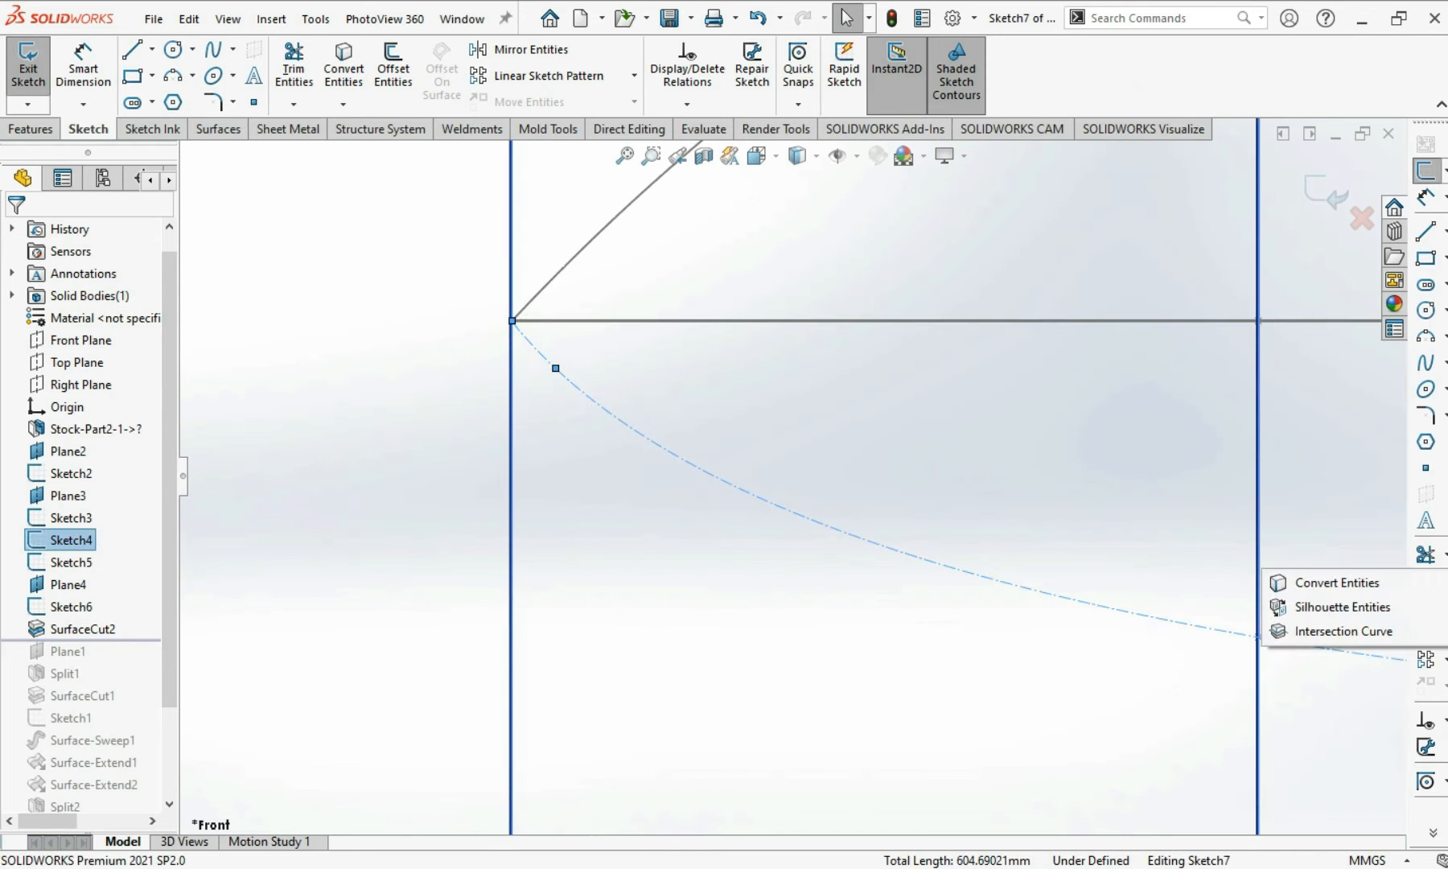
click(1368, 591)
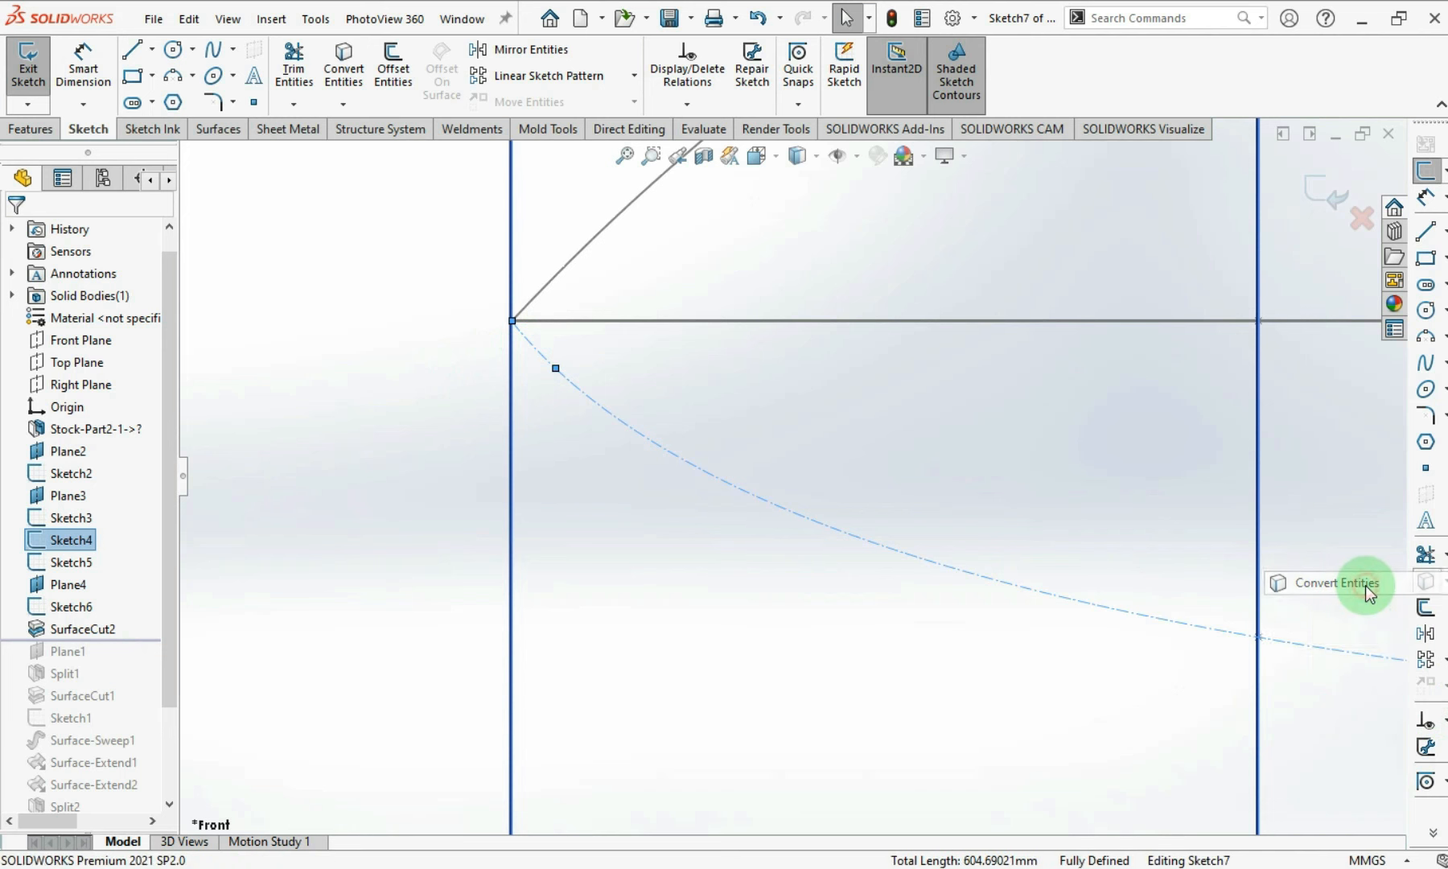
scroll(1070, 547, up, 4)
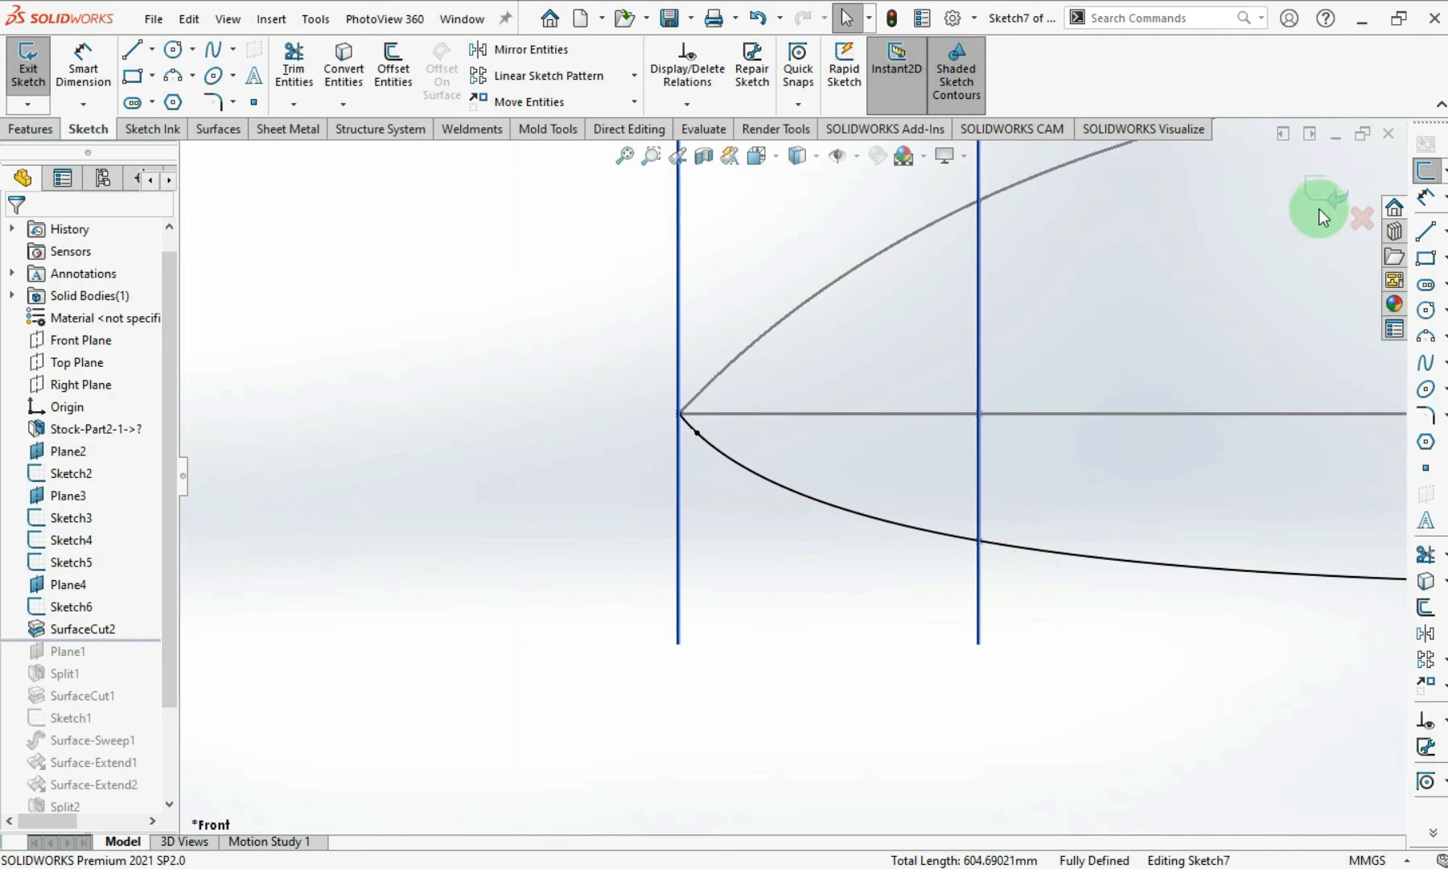
click(1321, 200)
scroll(1012, 523, up, 3)
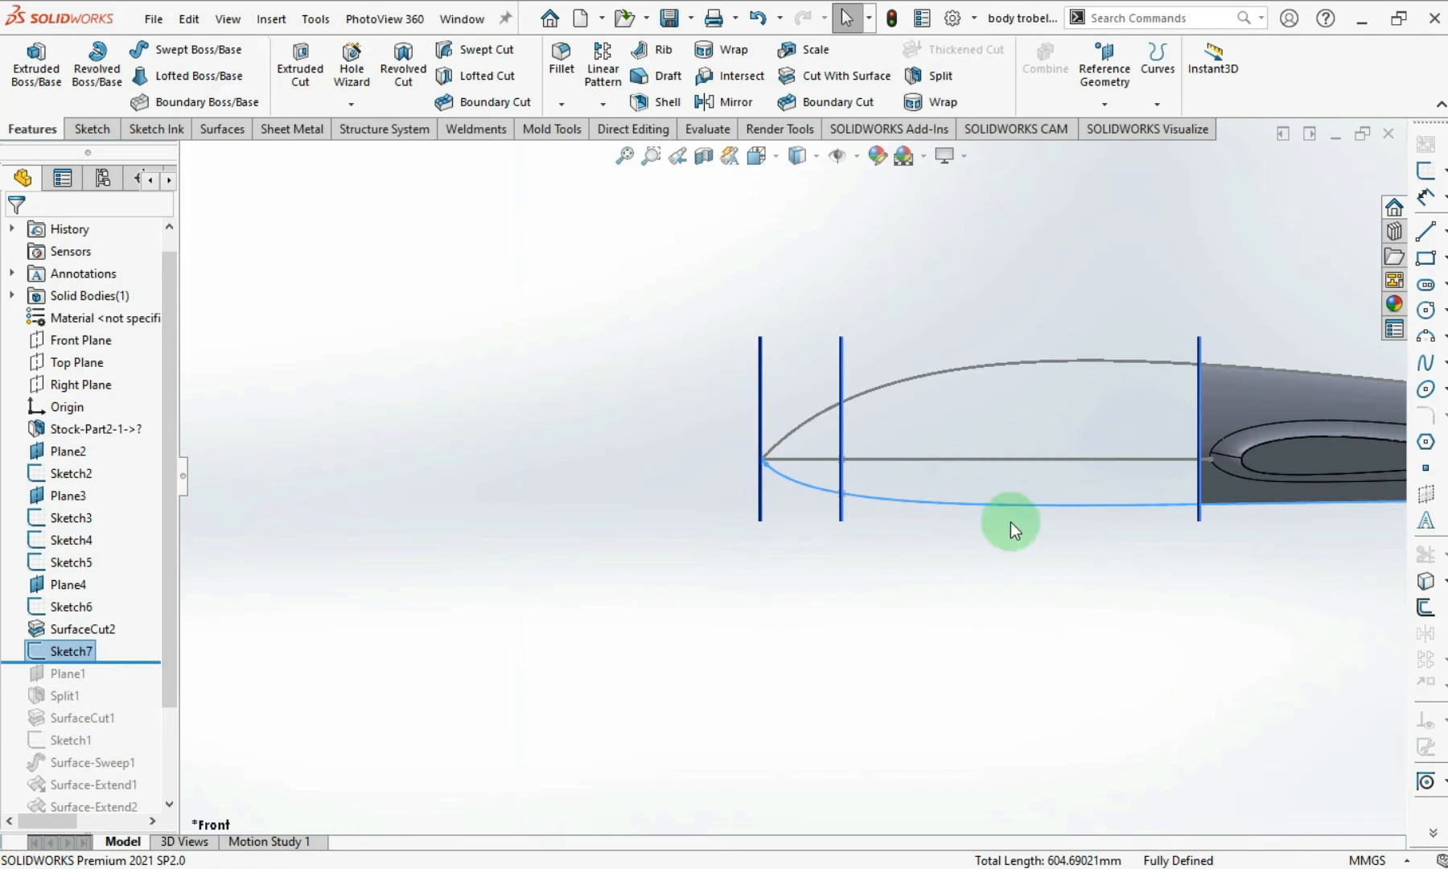
- Create a Top Plane sketch, convert Sketch3's construction side spline into it with Convert Entities, and close it
middle_drag(1012, 524, 953, 633)
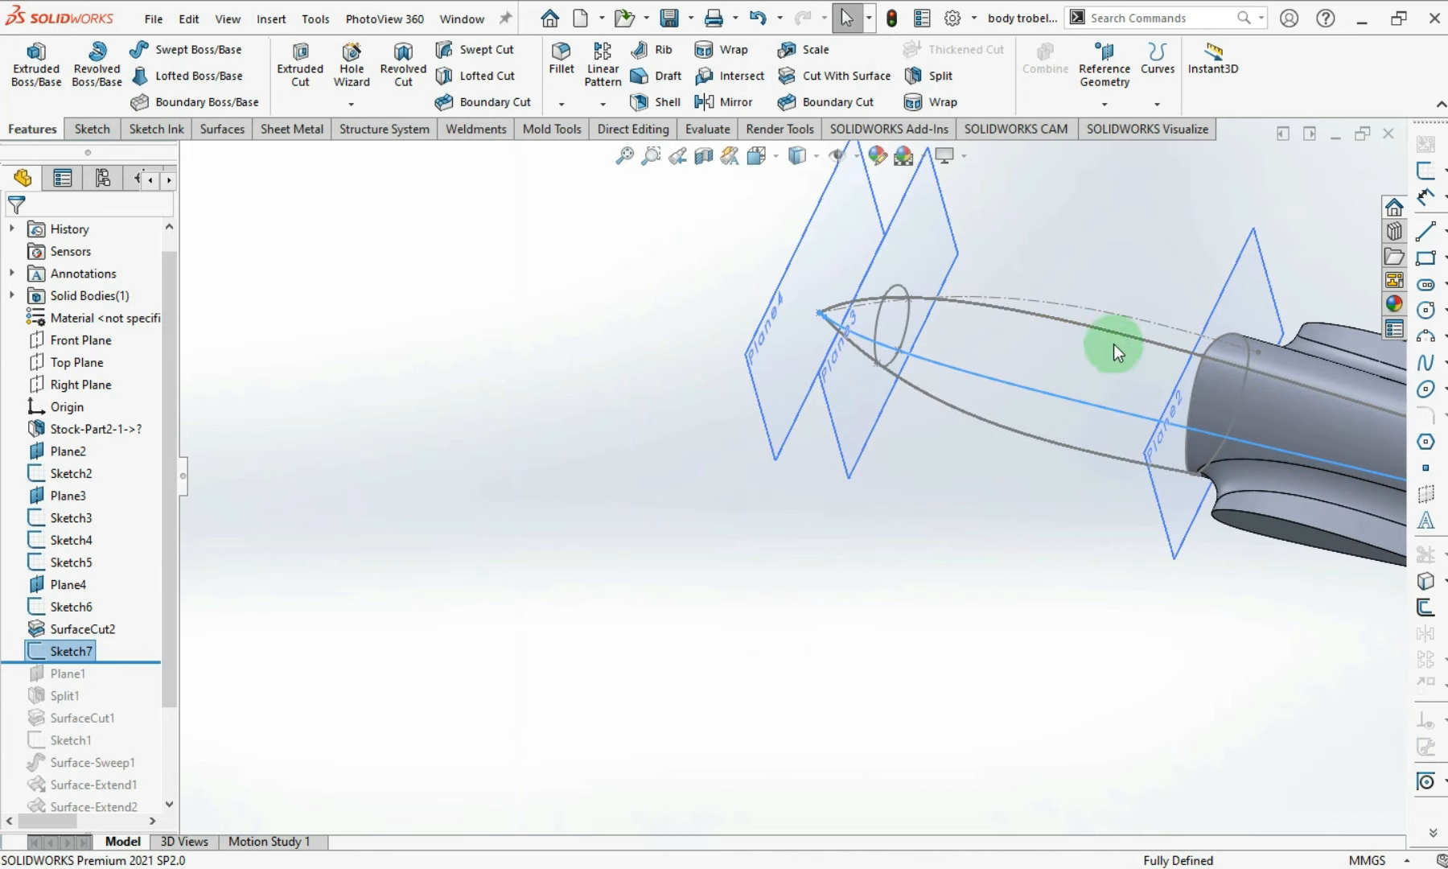
scroll(1119, 322, down, 3)
middle_drag(1080, 352, 1051, 417)
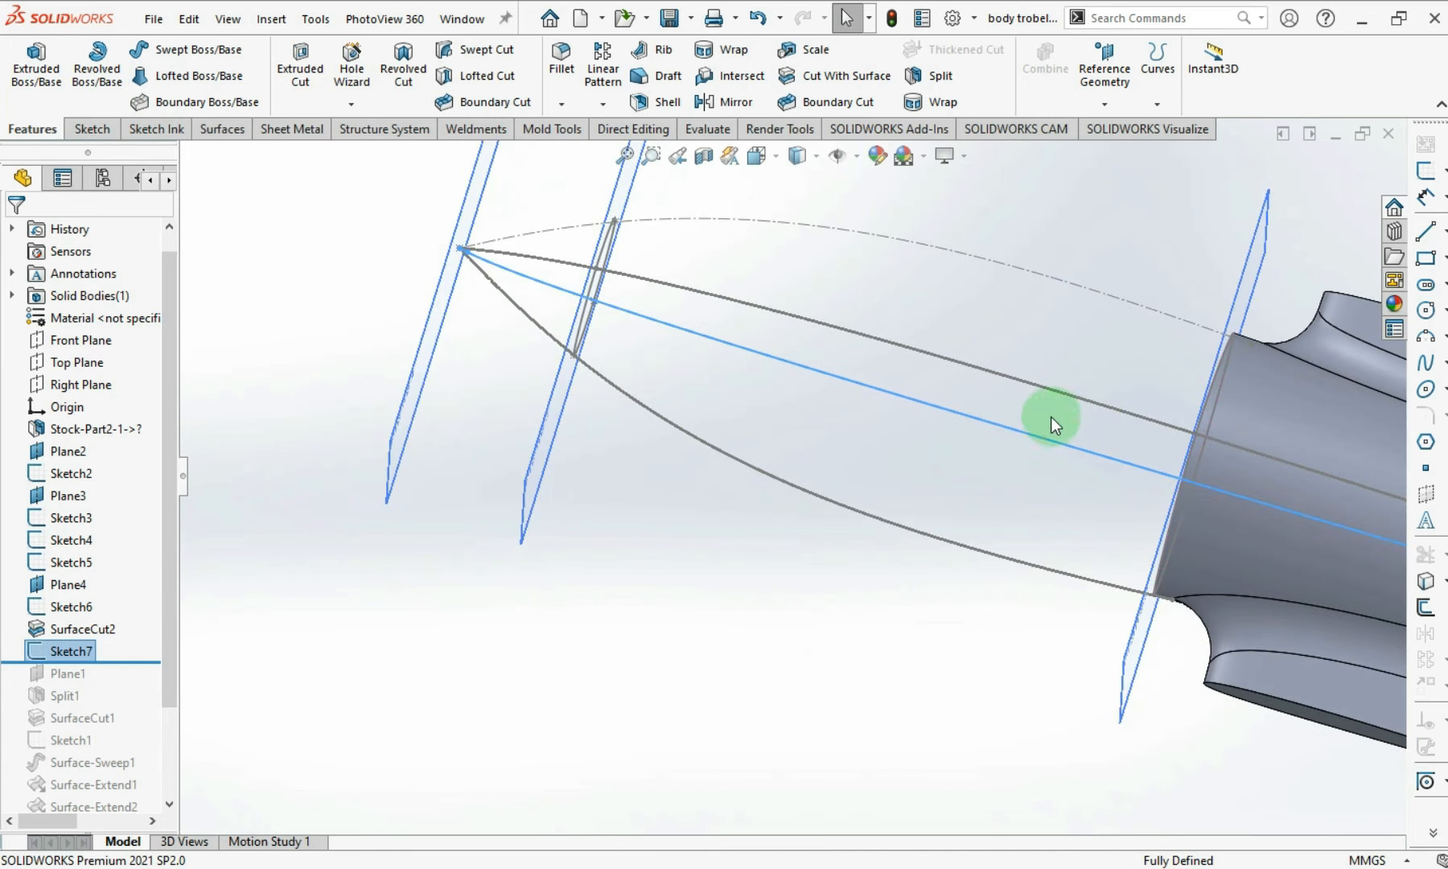
click(76, 363)
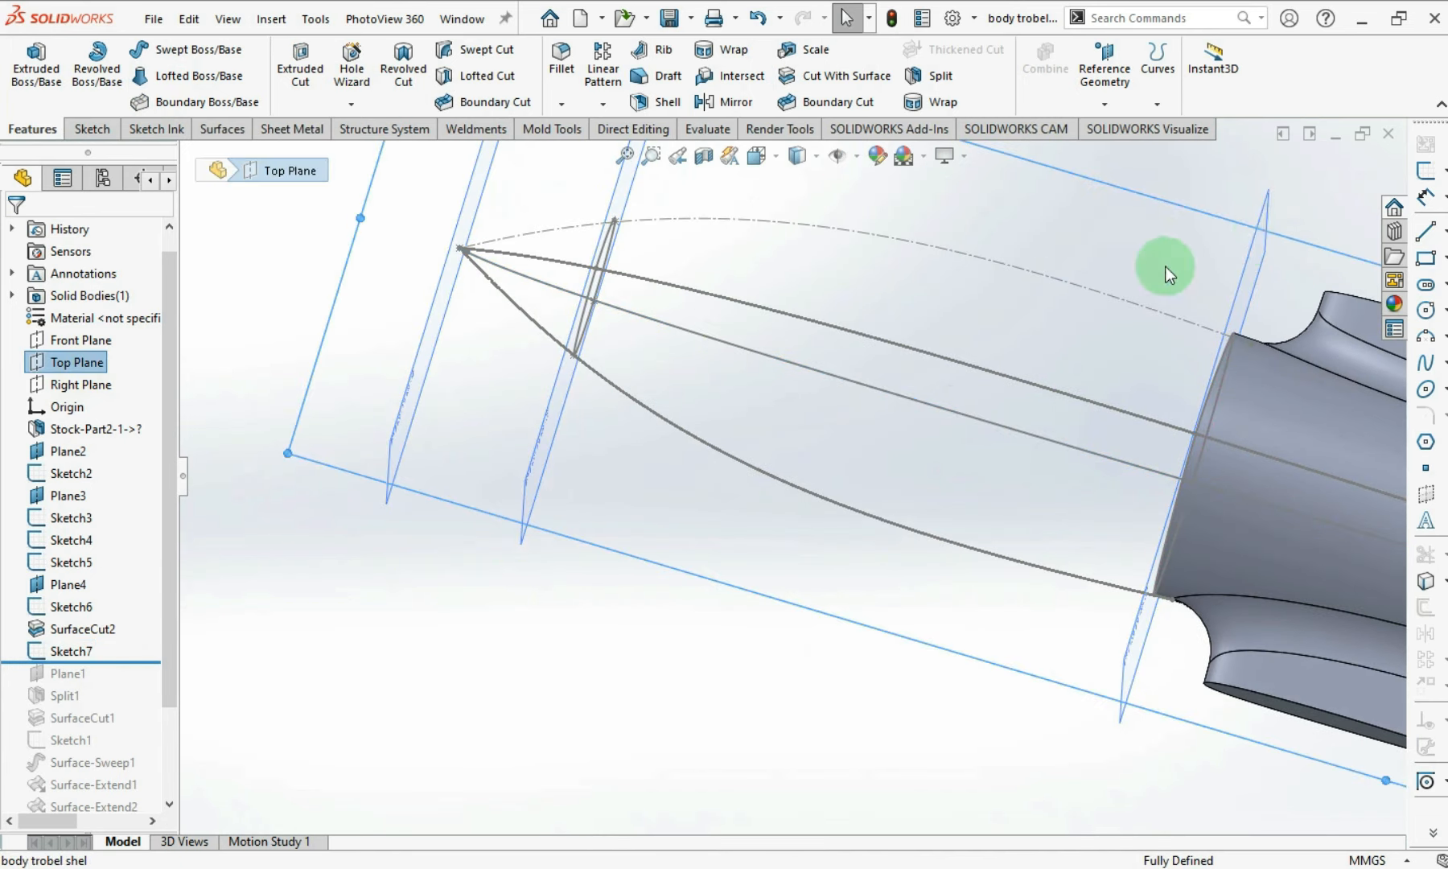
click(1424, 172)
click(539, 425)
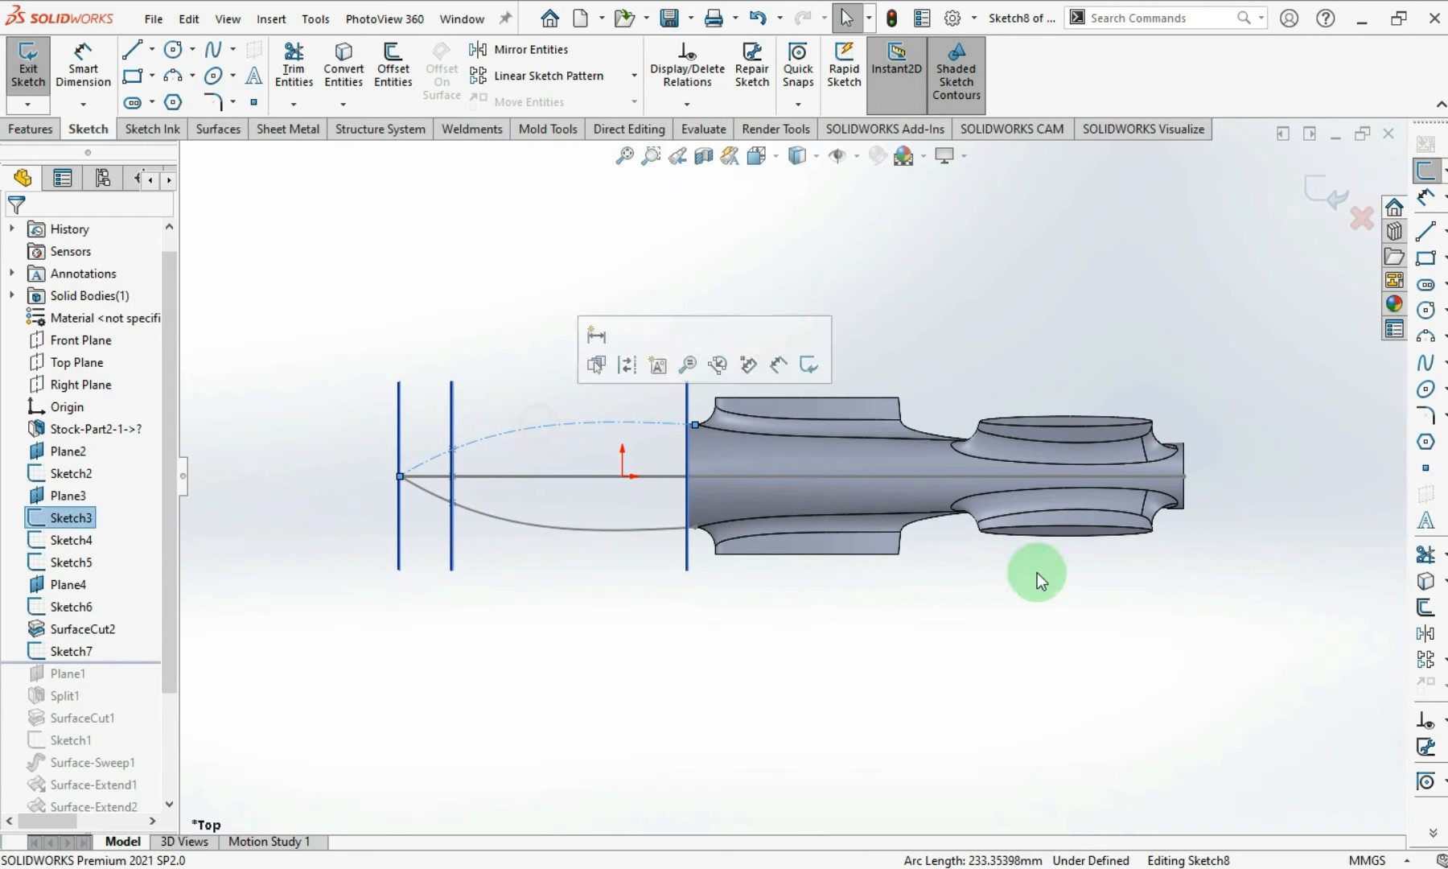
click(1442, 581)
click(1378, 584)
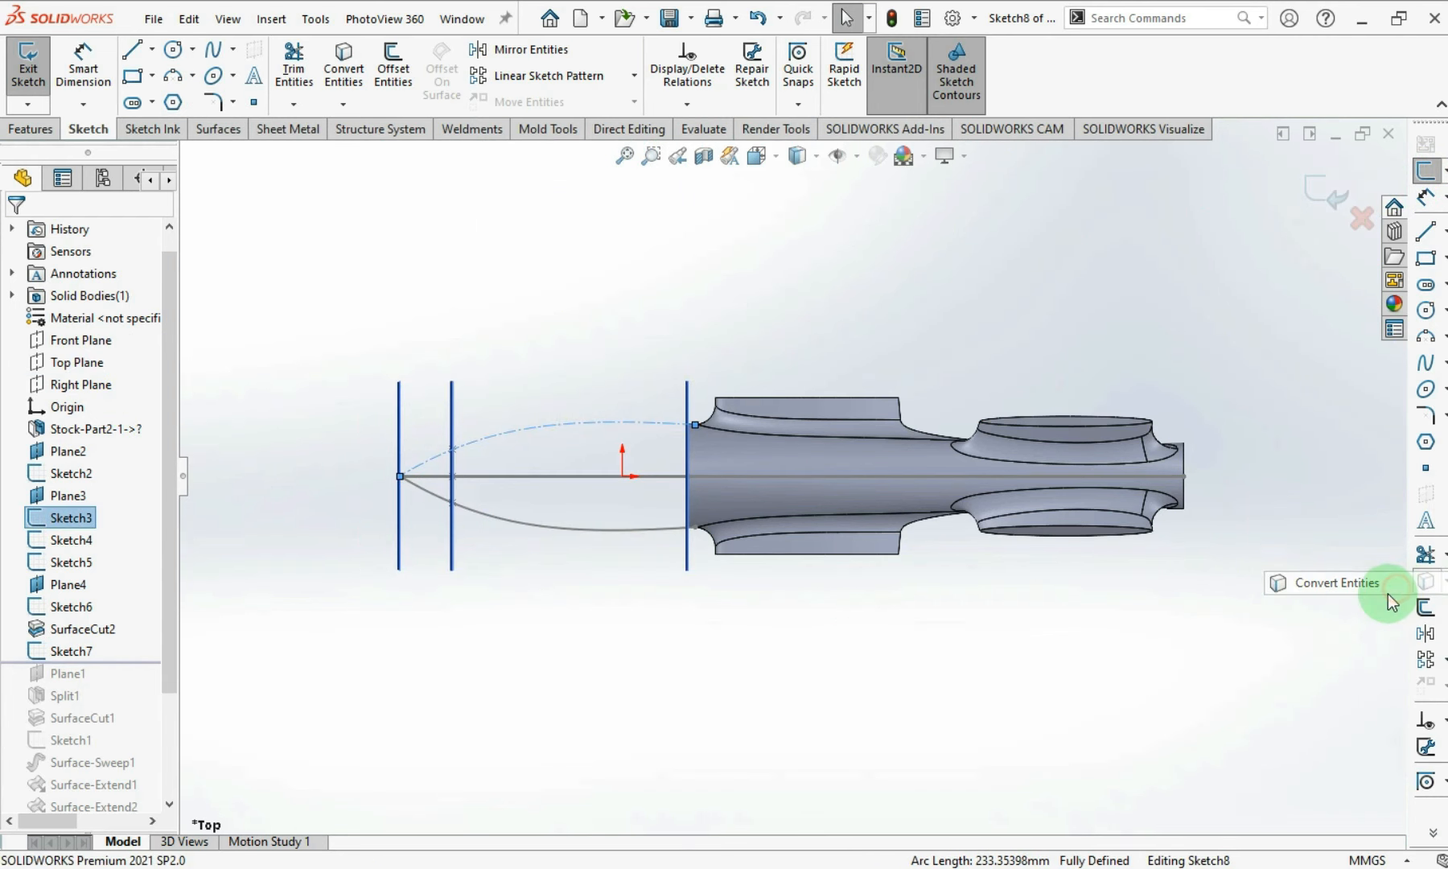
click(576, 620)
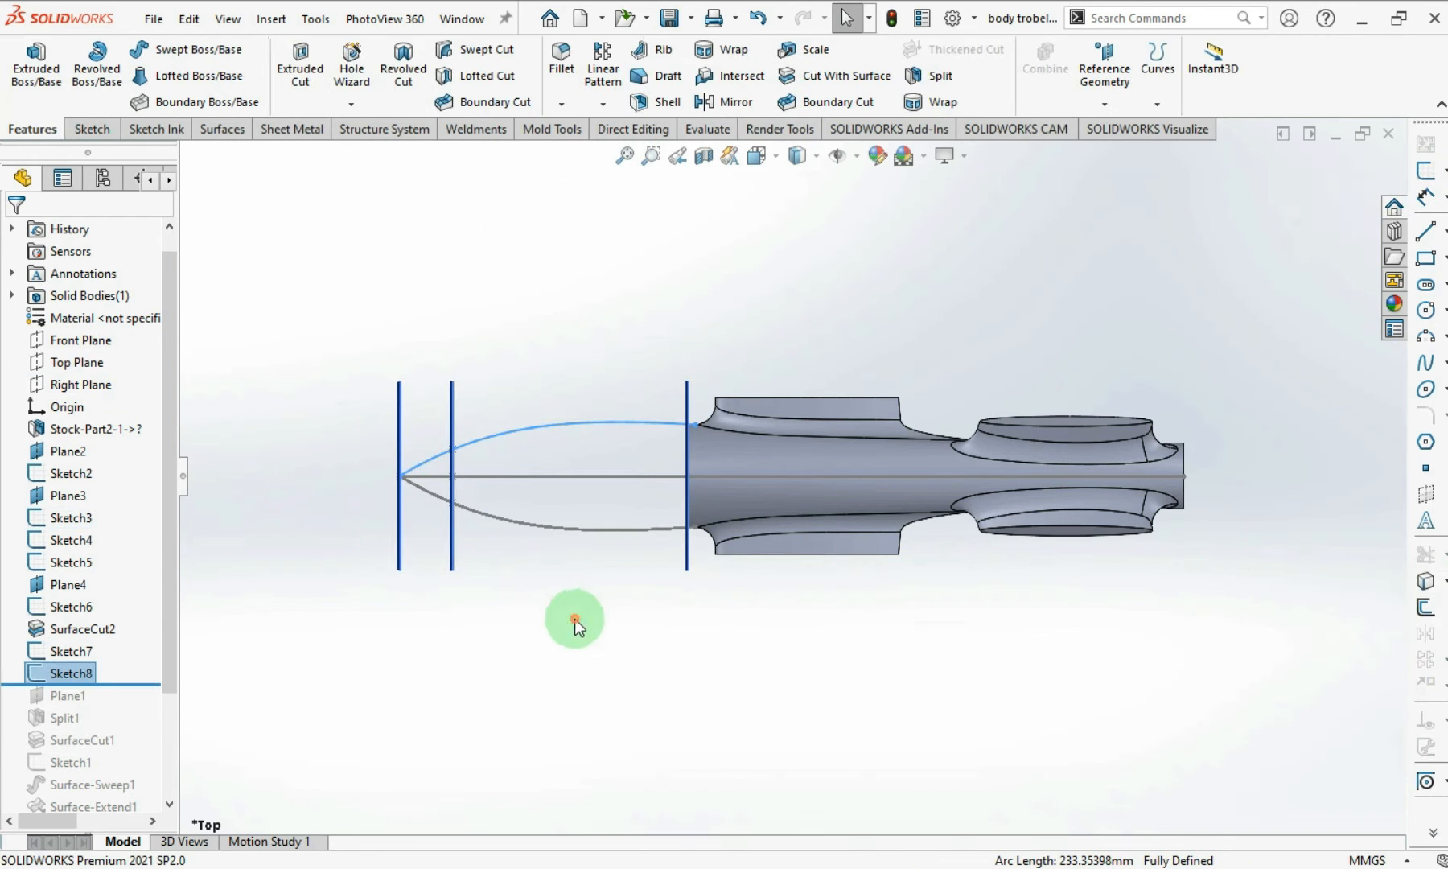
- Start a new Lofted Boss/Base from Sketch2 through Sketch5 to the tip point Sketch6 as profiles
mouse_move(627, 685)
middle_down()
mouse_move(705, 329)
mouse_move(737, 391)
mouse_move(533, 330)
middle_up()
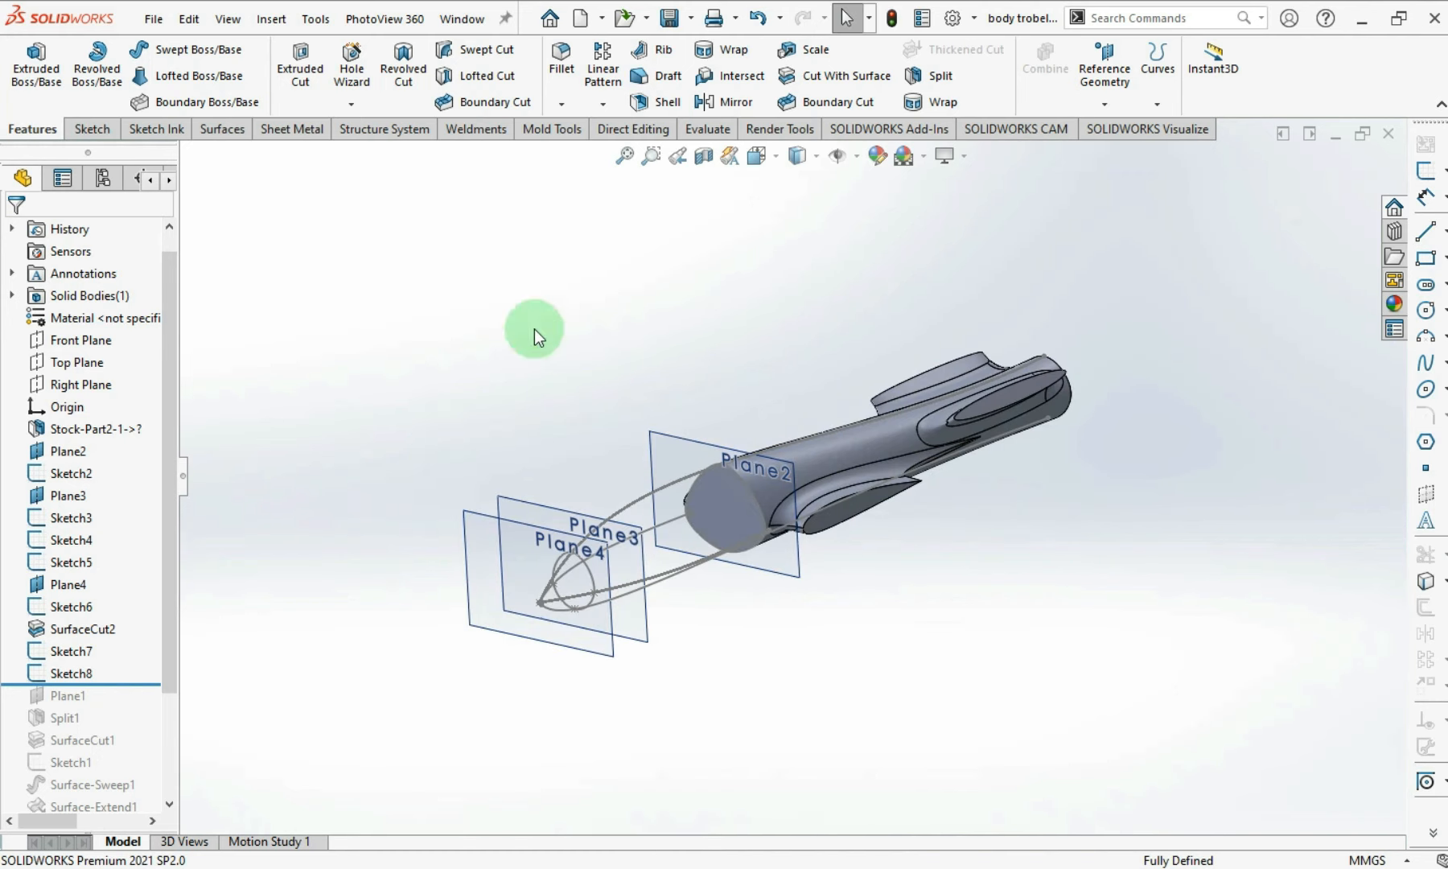
click(746, 490)
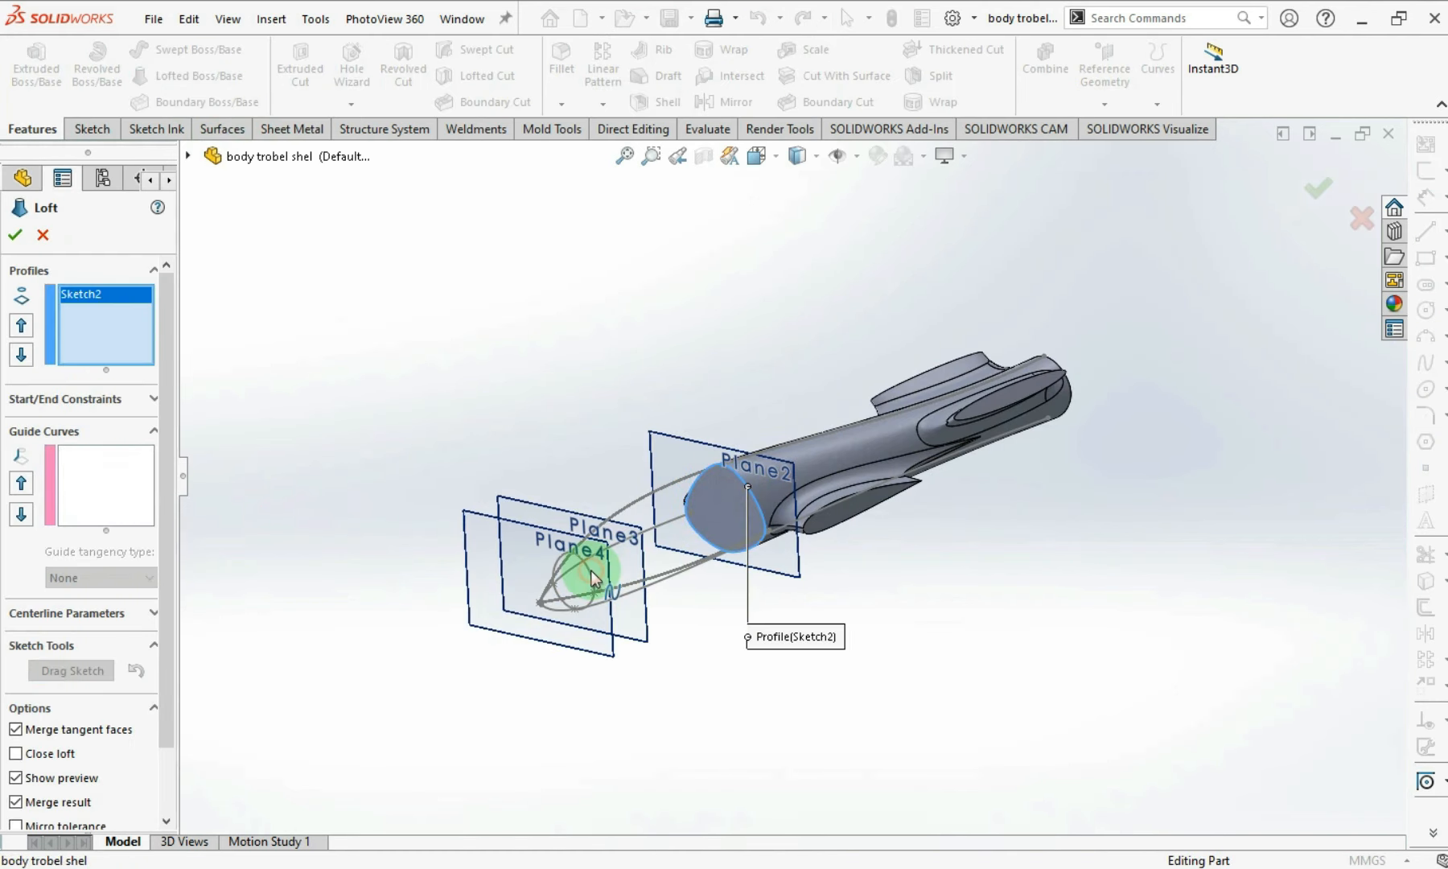
click(593, 577)
click(188, 155)
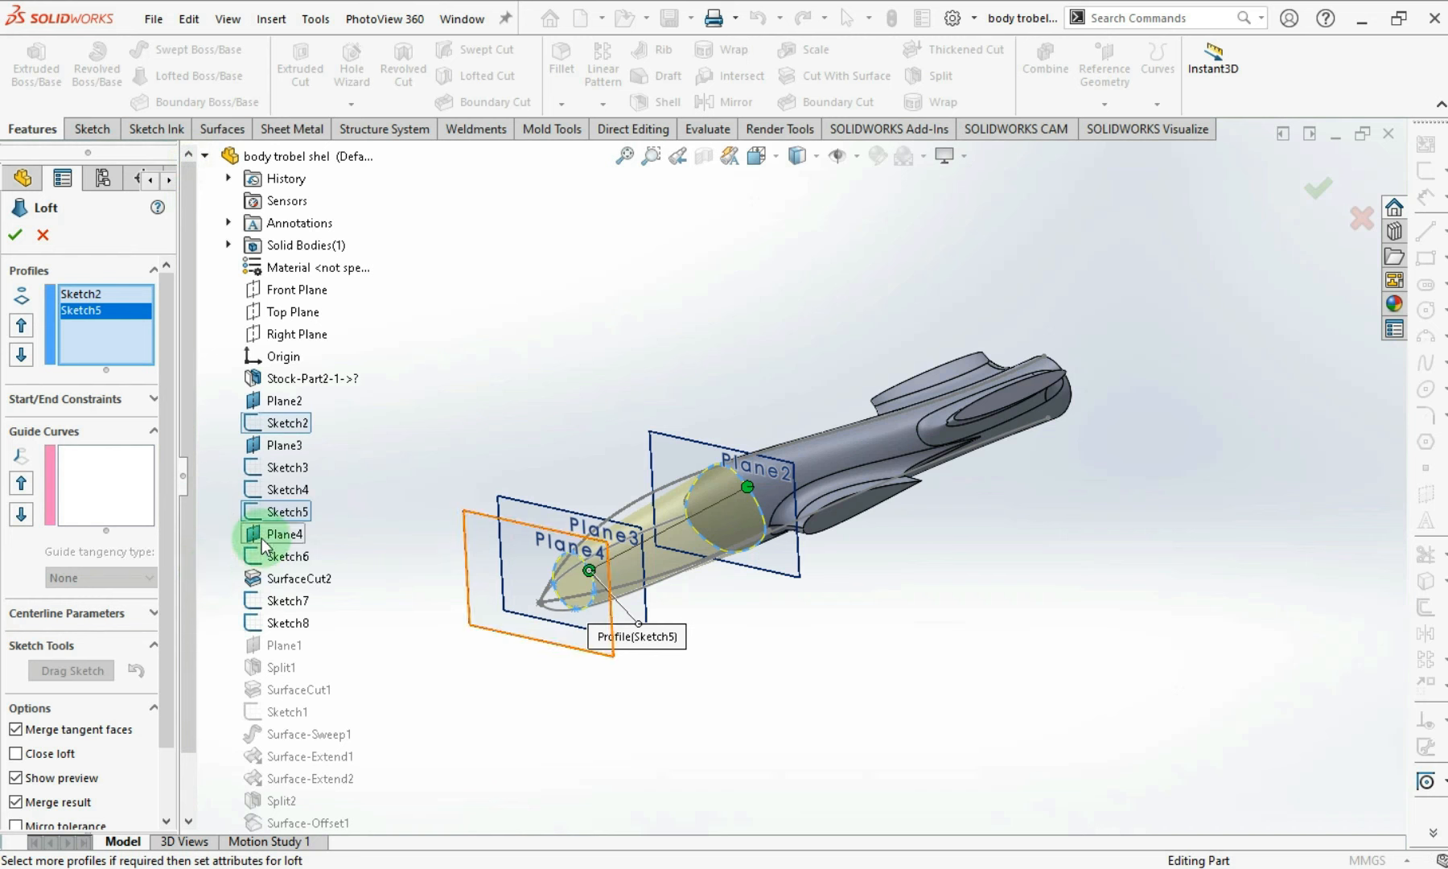
click(256, 557)
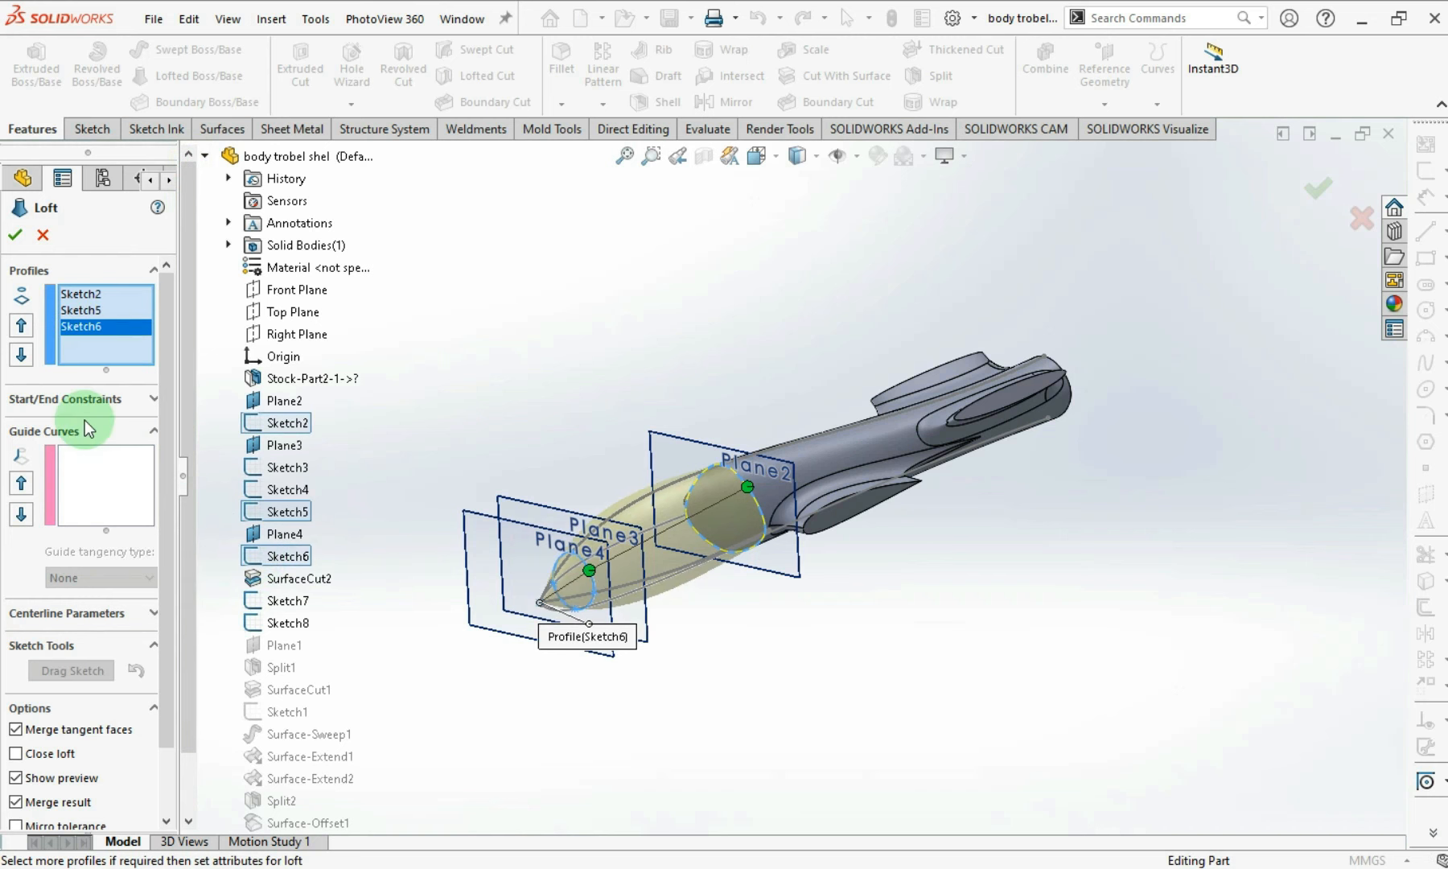
- Add Sketch4, Sketch7, Sketch8 and Sketch3 as the loft's guide curves and finish the nose loft
click(102, 489)
scroll(626, 552, down, 3)
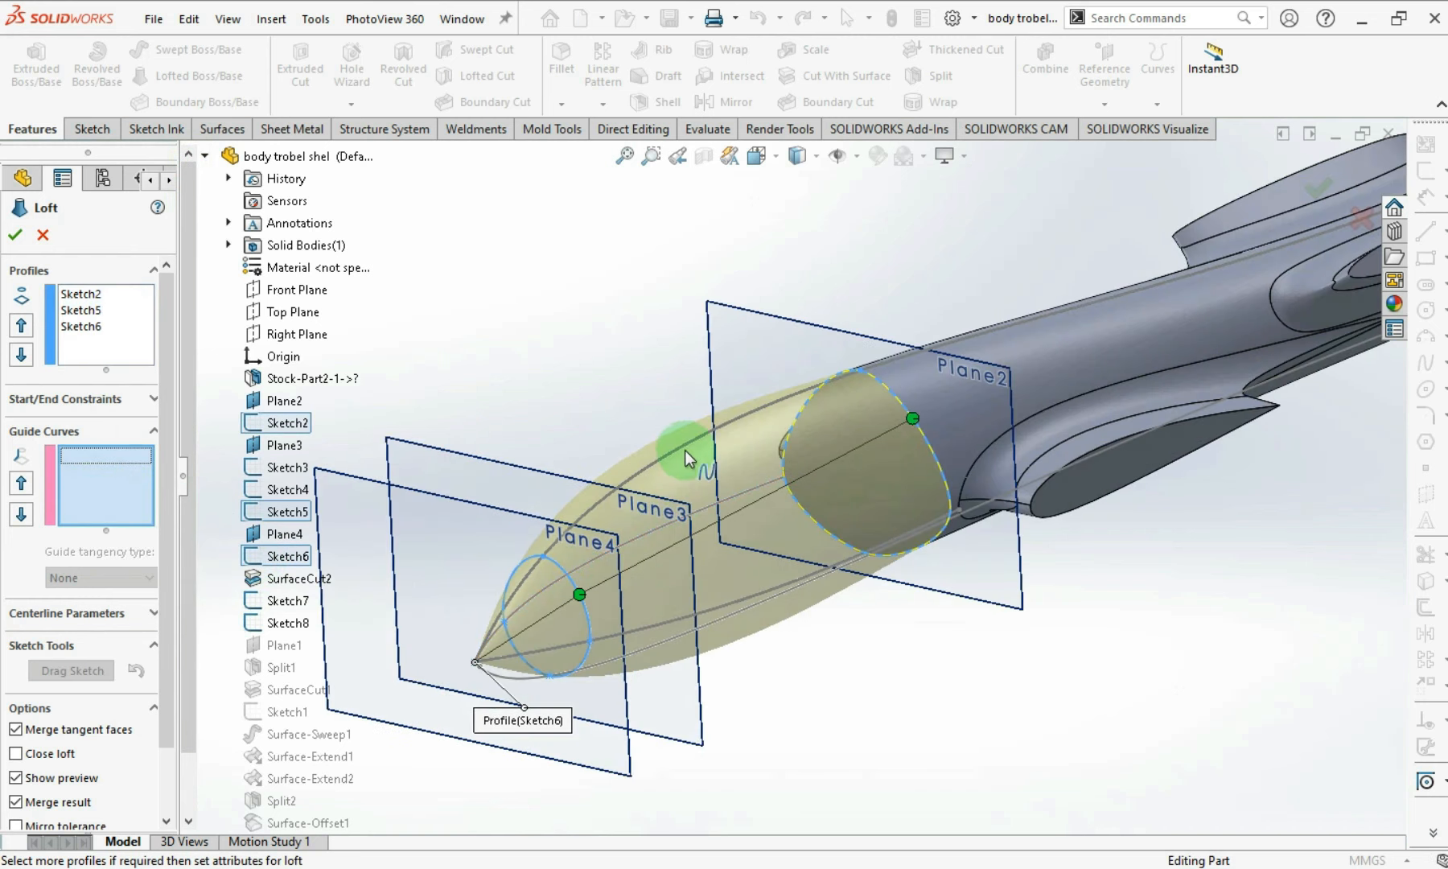
click(686, 453)
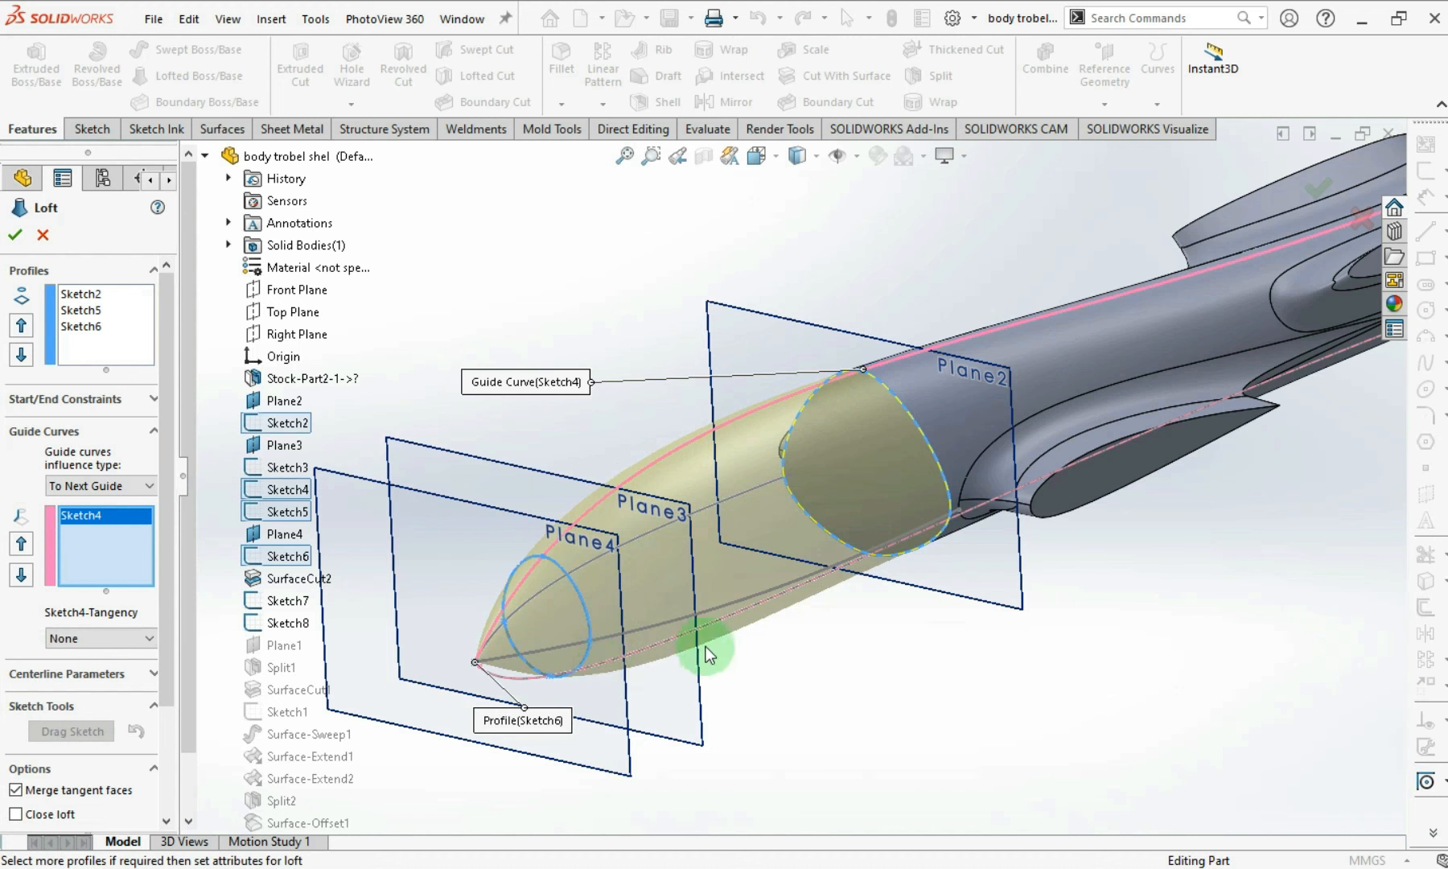
click(286, 601)
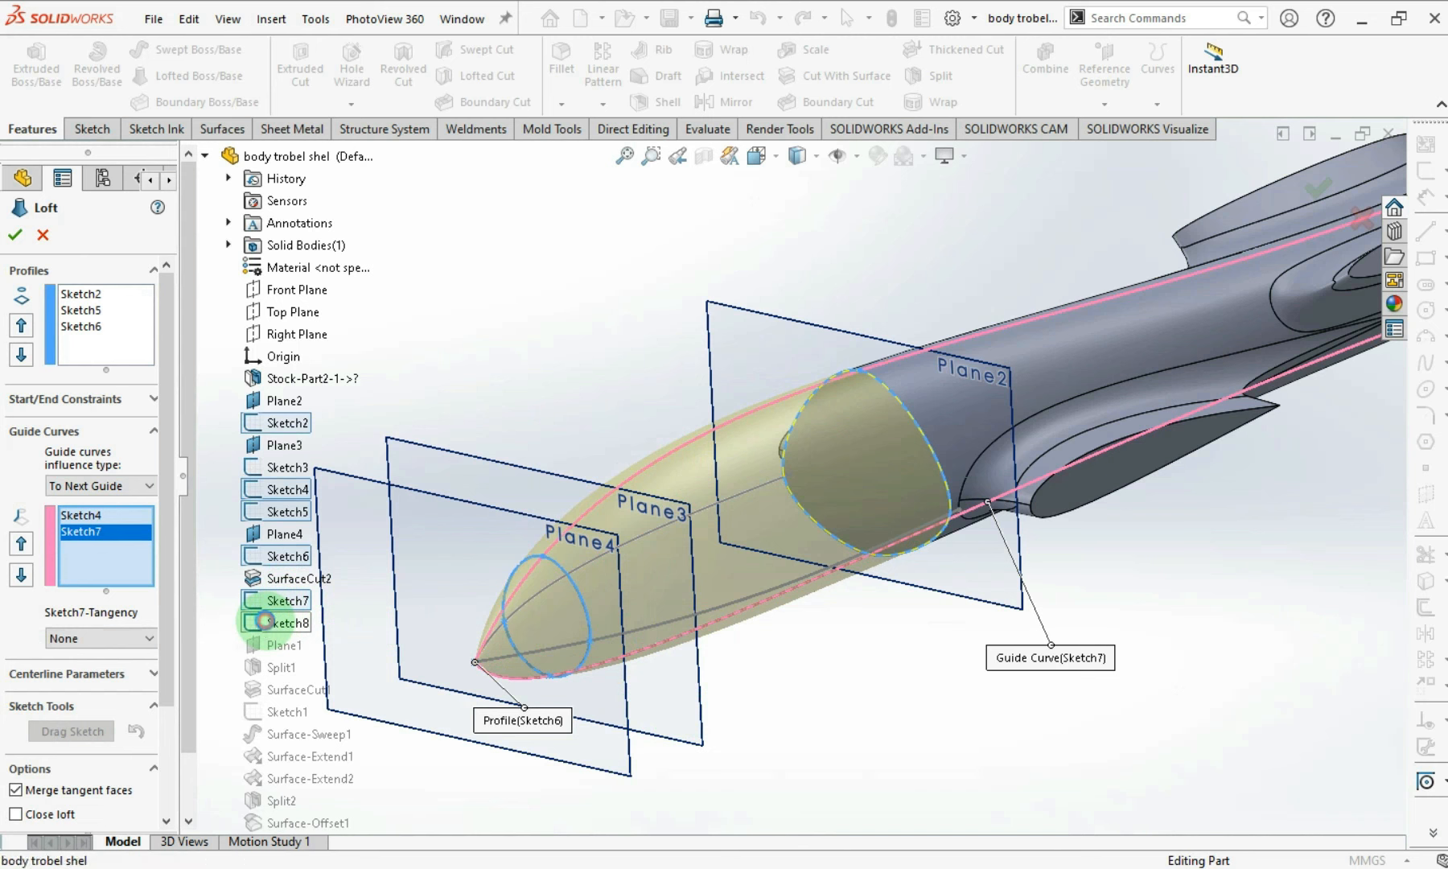
click(267, 623)
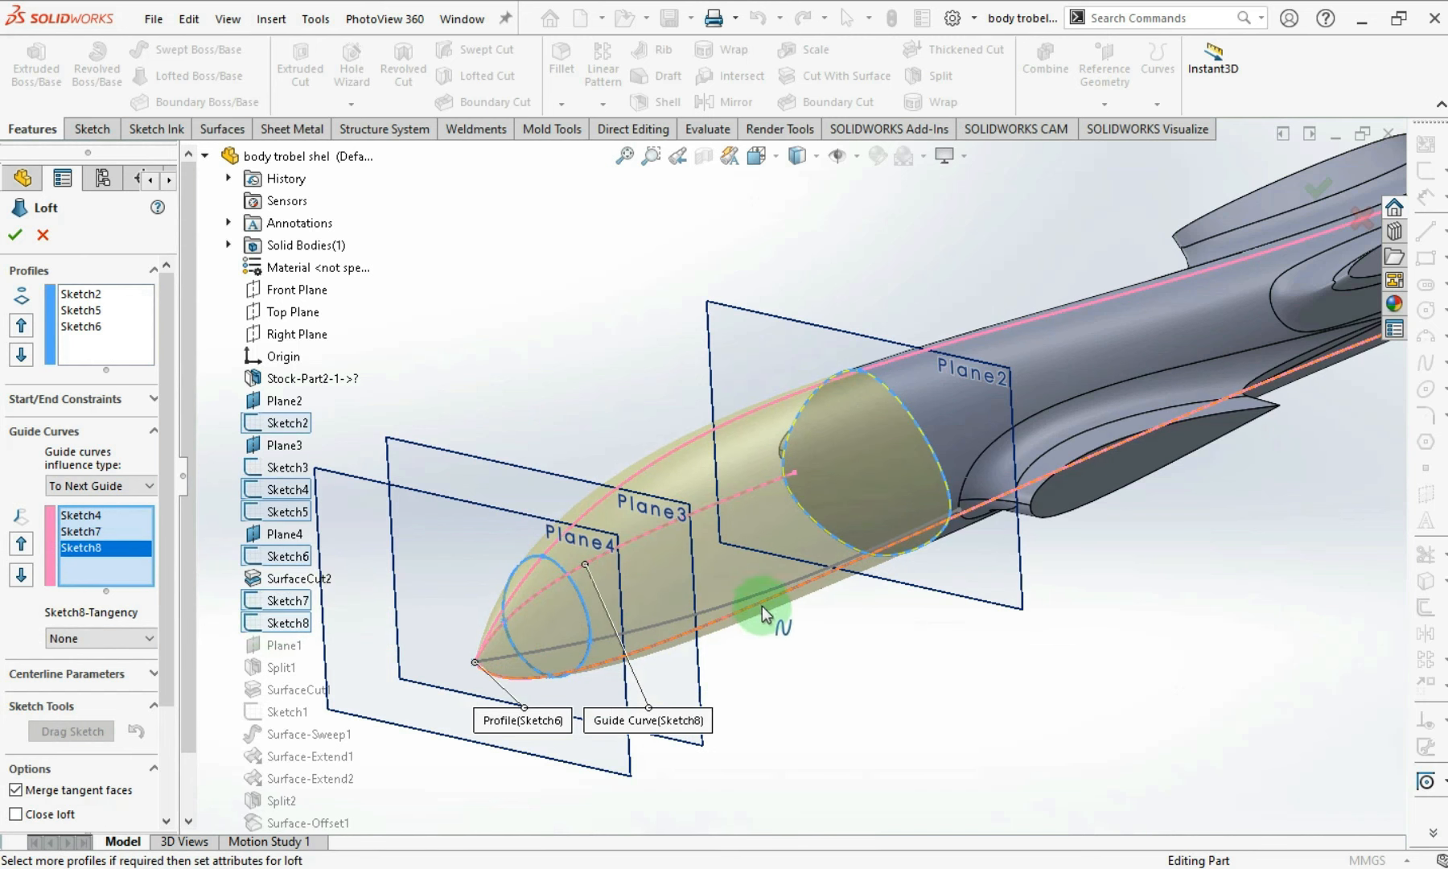
middle_drag(814, 652, 801, 568)
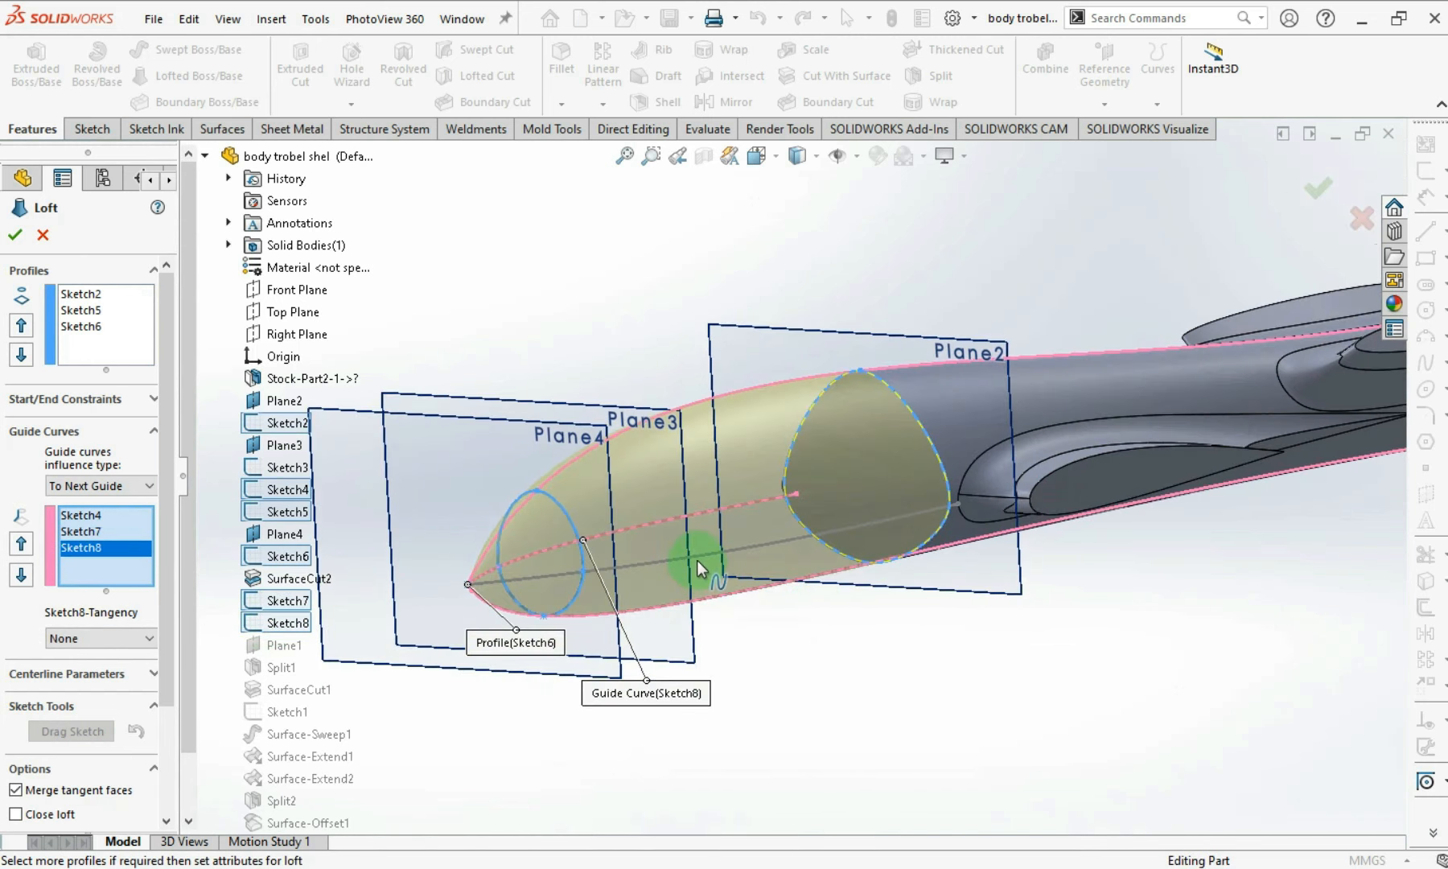
click(697, 558)
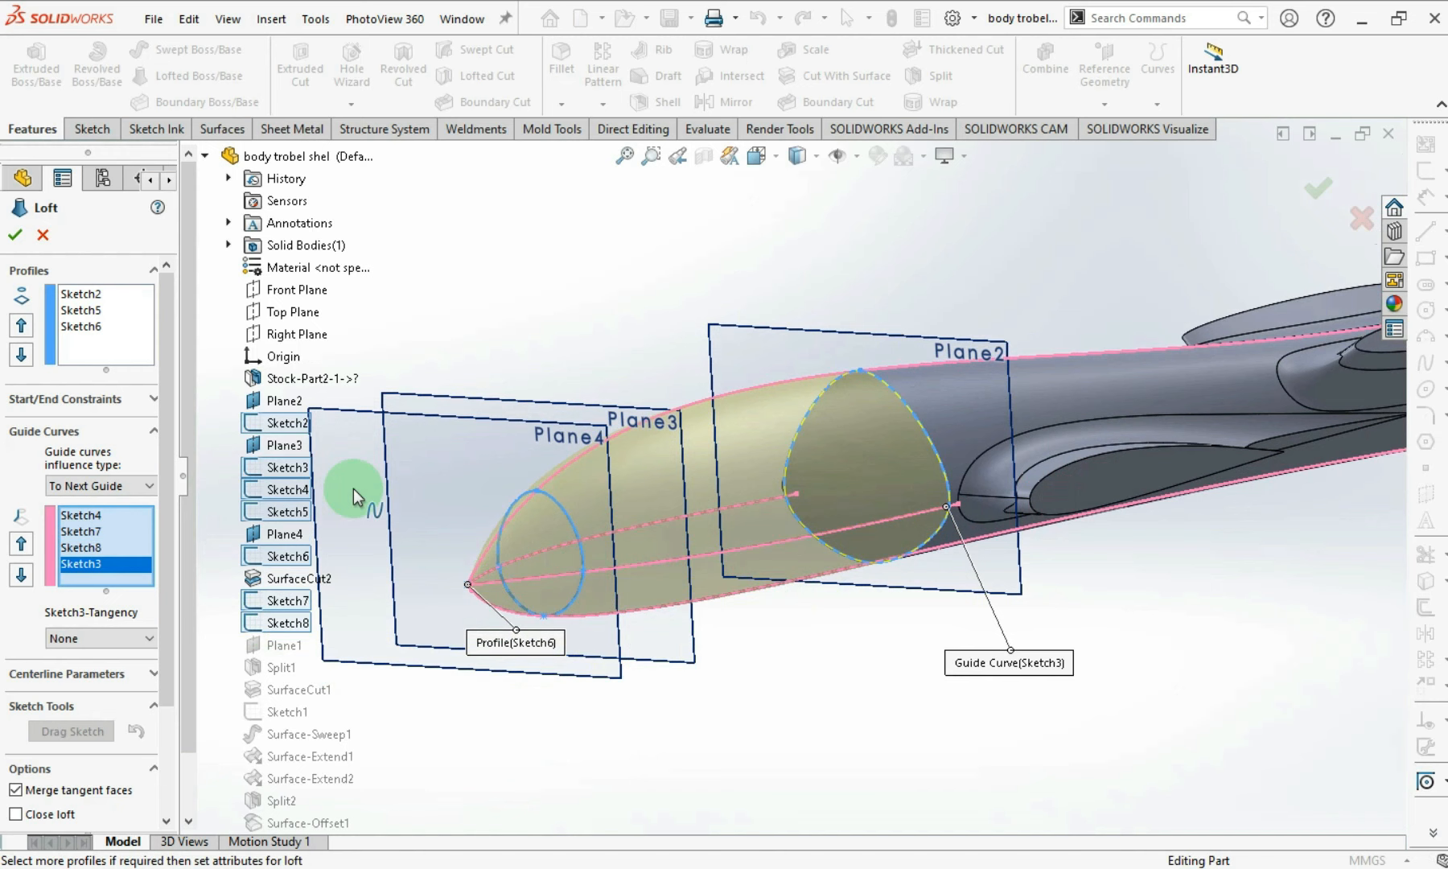
click(14, 234)
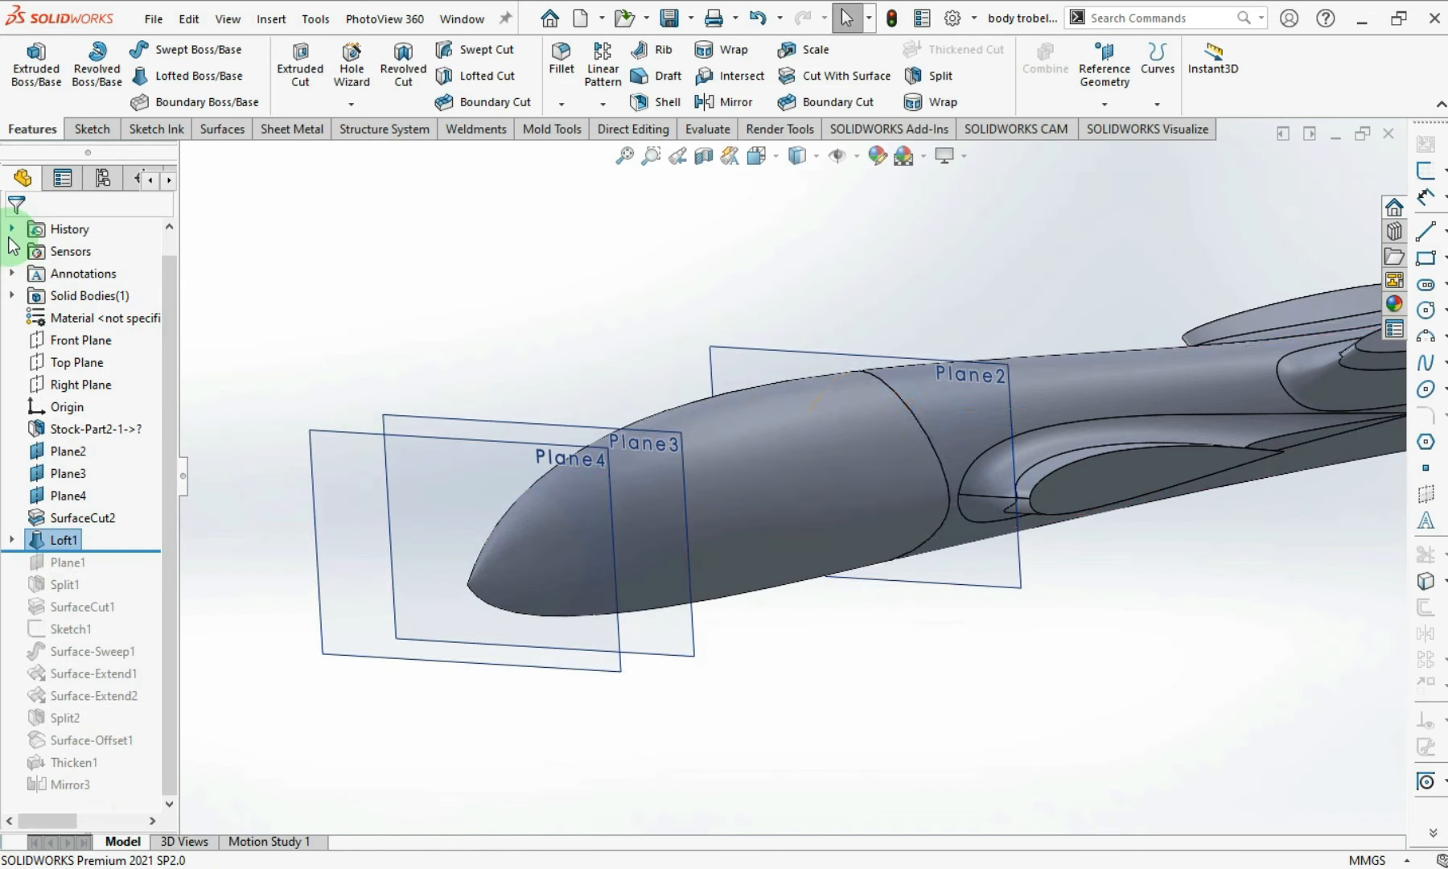
- Inspect the lofted nose around its tip and save the part
middle_drag(903, 445, 1073, 480)
scroll(1005, 483, up, 5)
middle_drag(938, 483, 909, 486)
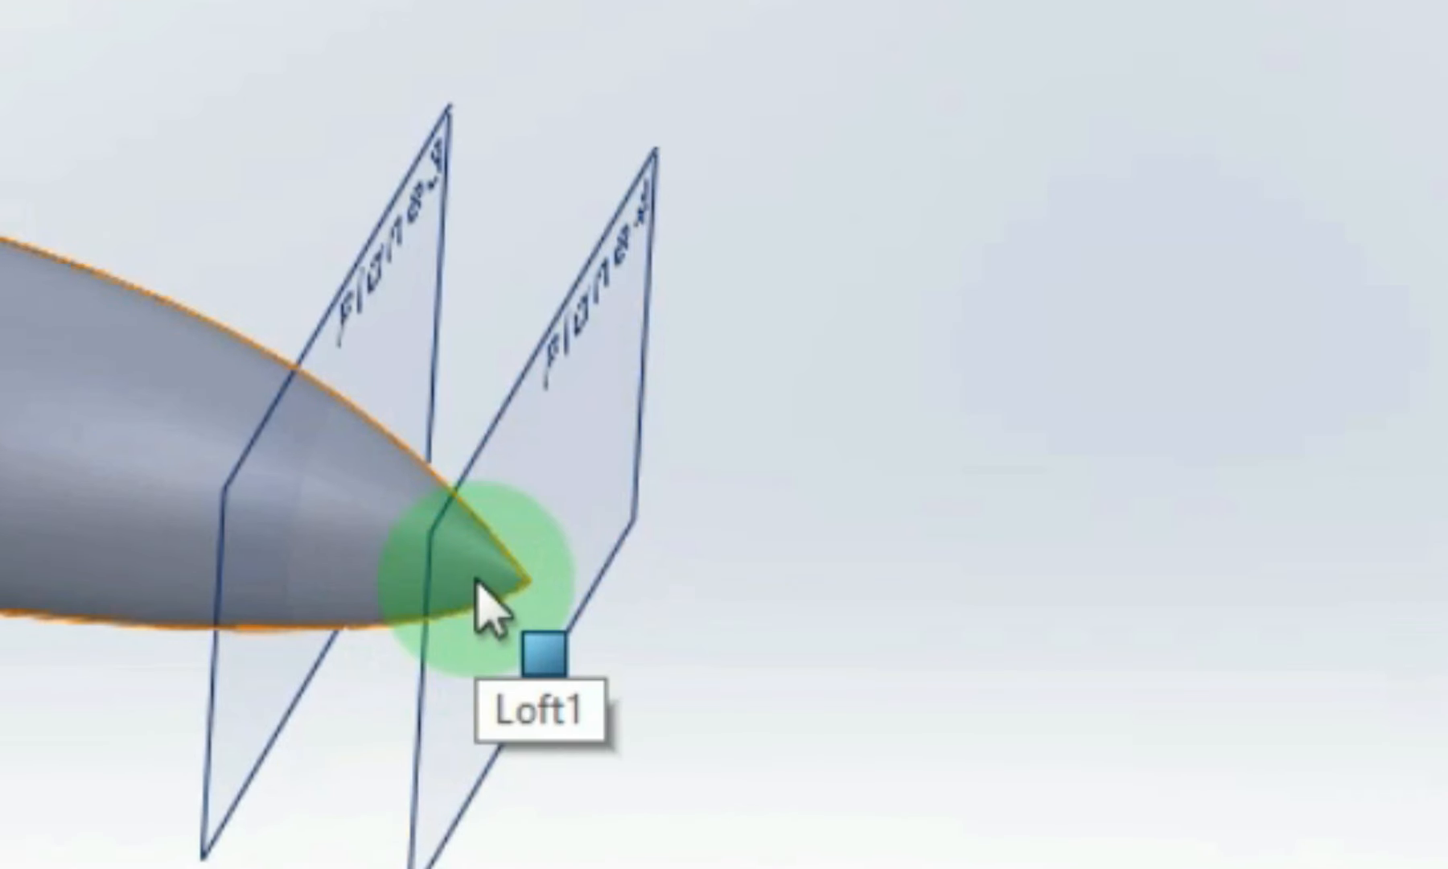
scroll(476, 581, down, 2)
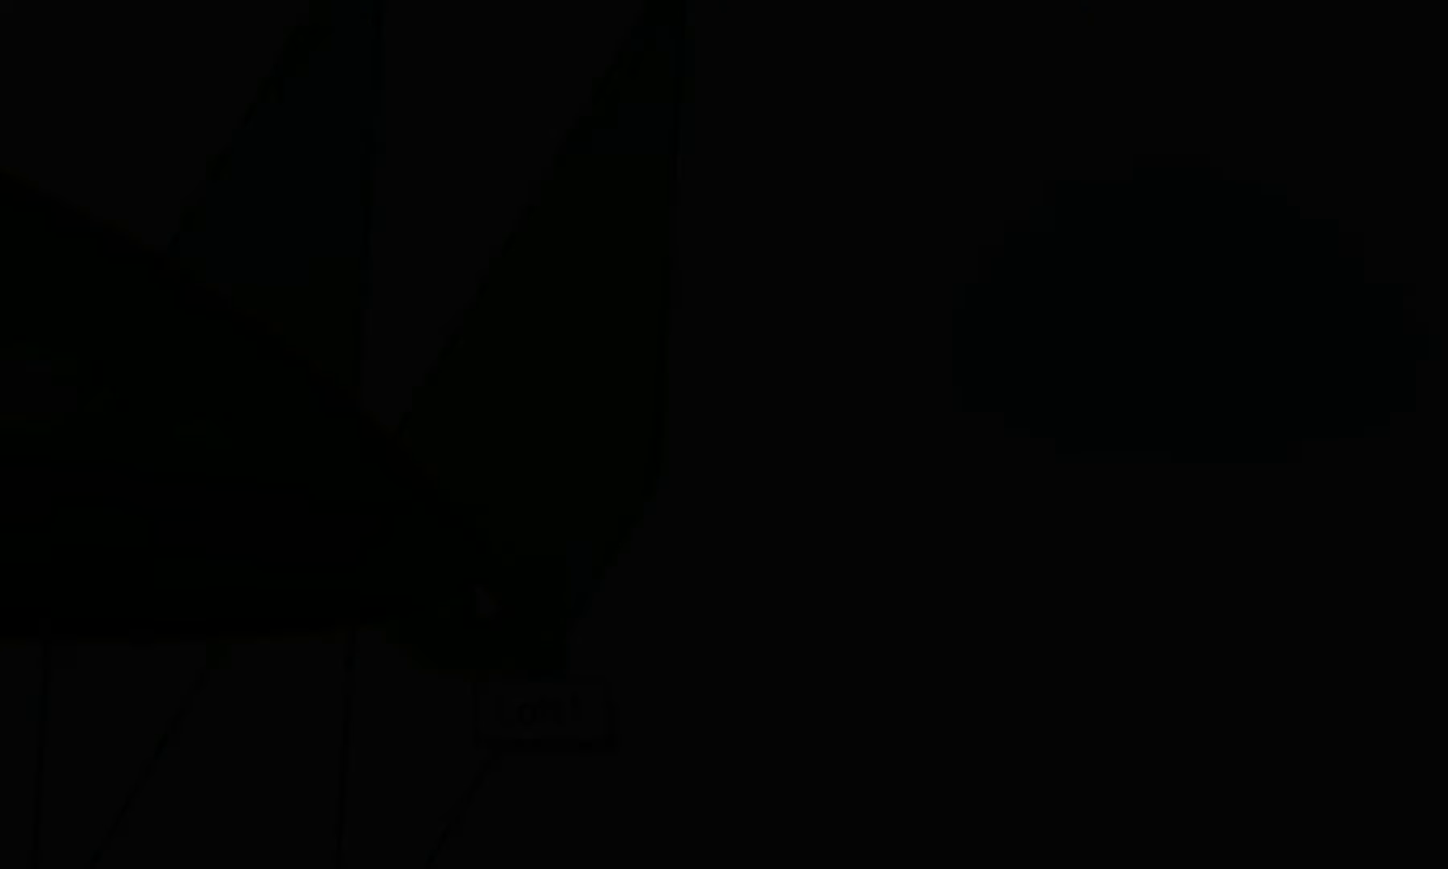
key(ctrl+s)
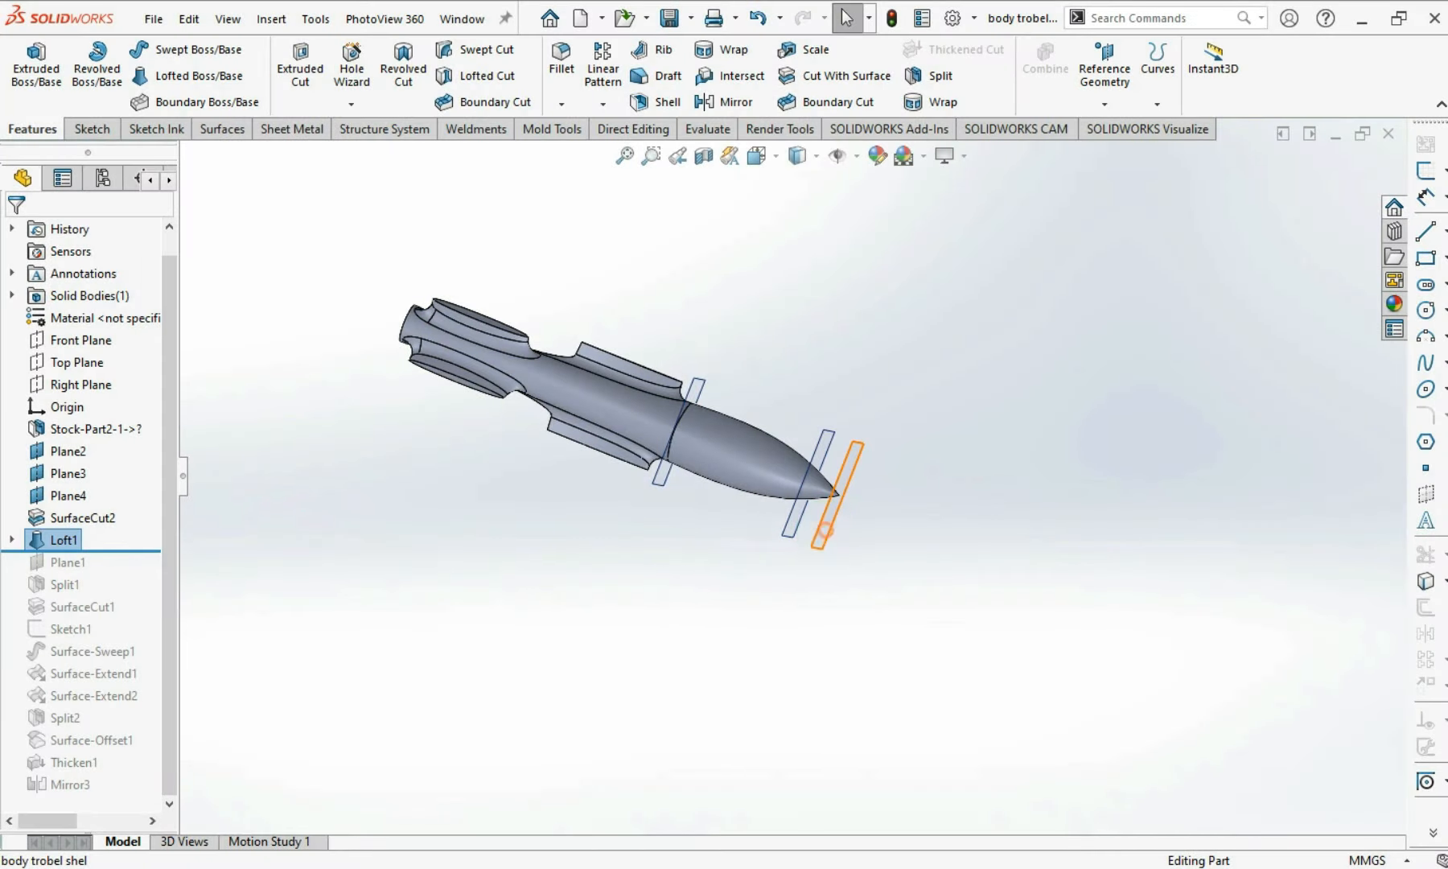
- Hide the three reference planes Plane4, Plane3 and Plane2 and fit the whole body in view
click(840, 482)
click(947, 471)
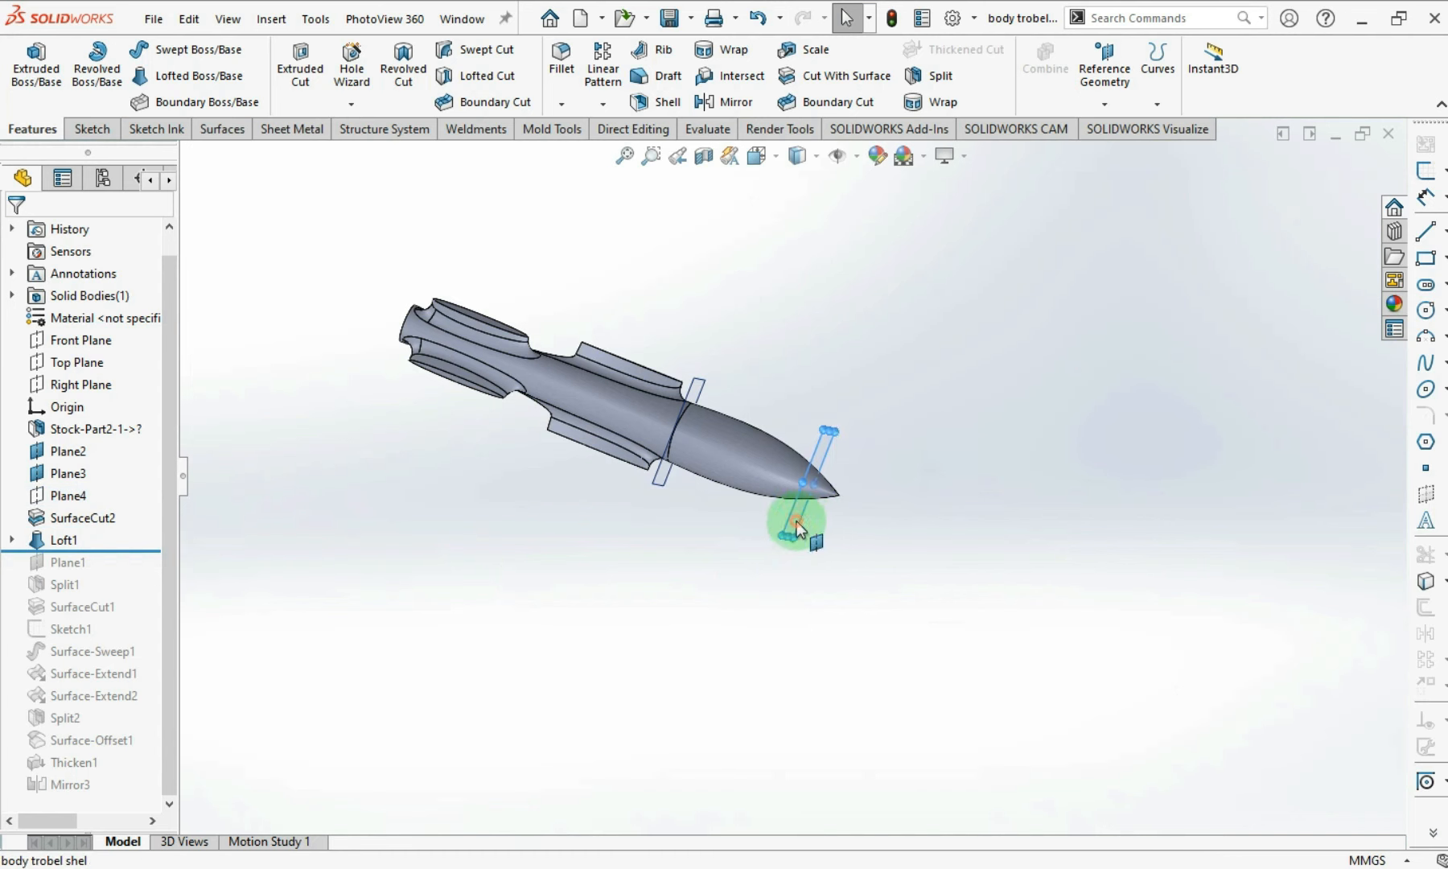
click(796, 522)
click(912, 469)
click(667, 481)
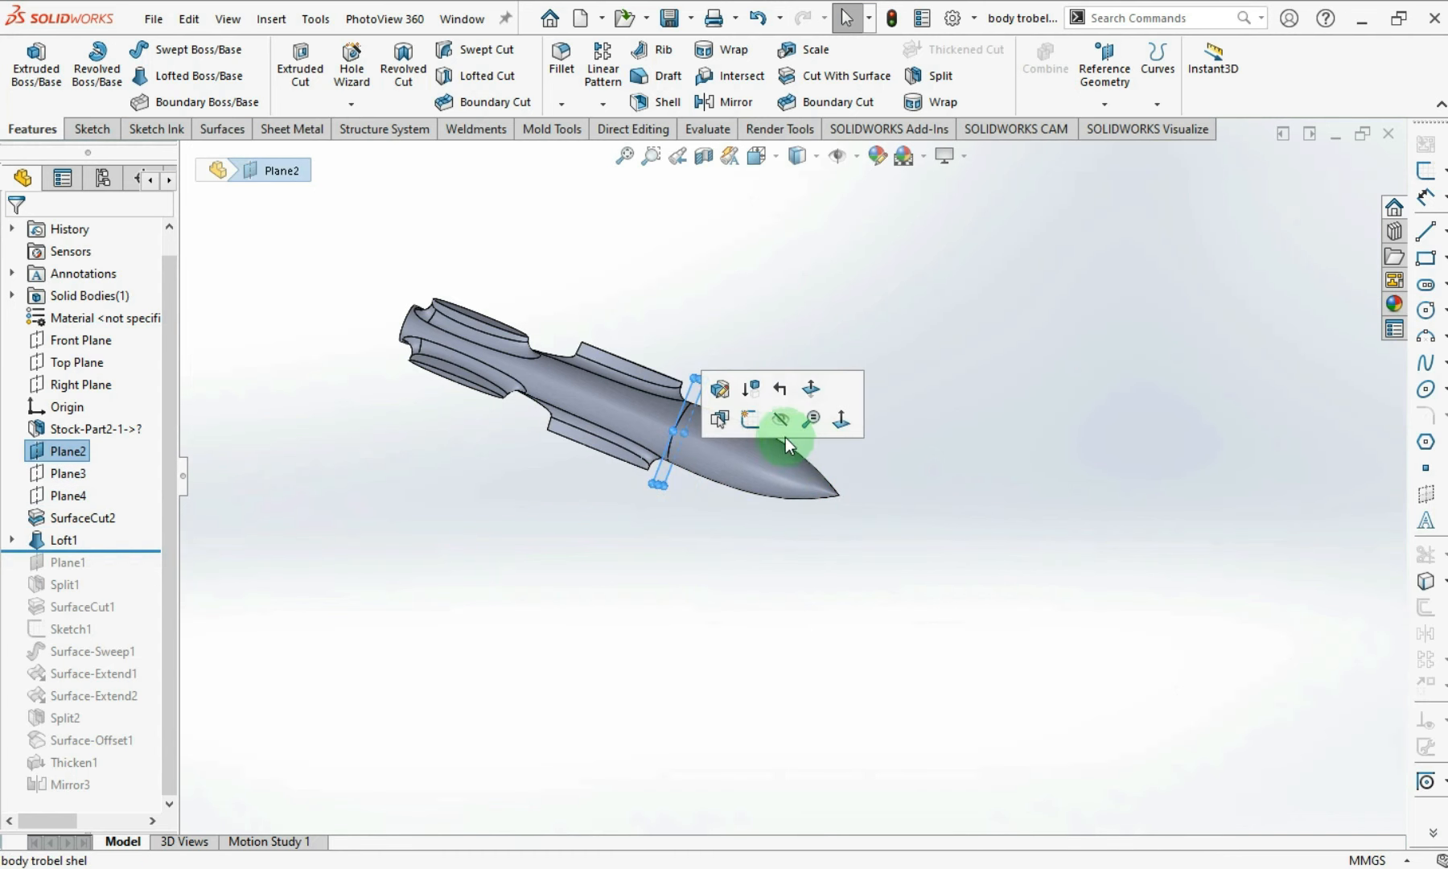
click(780, 420)
key(f)
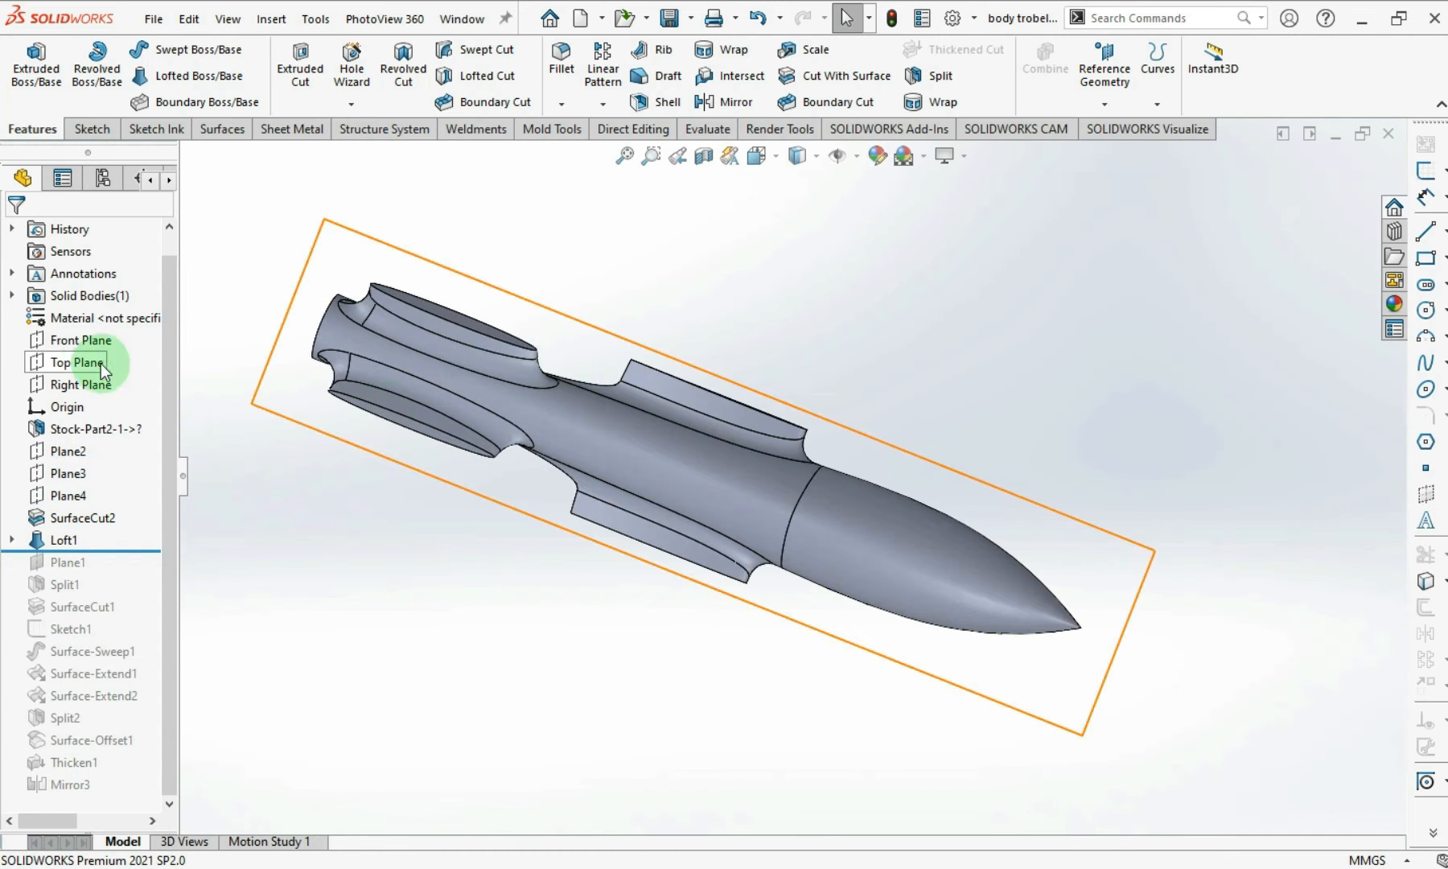
- Cut the body in half lengthwise along the Front Plane with Cut With Surface
click(89, 345)
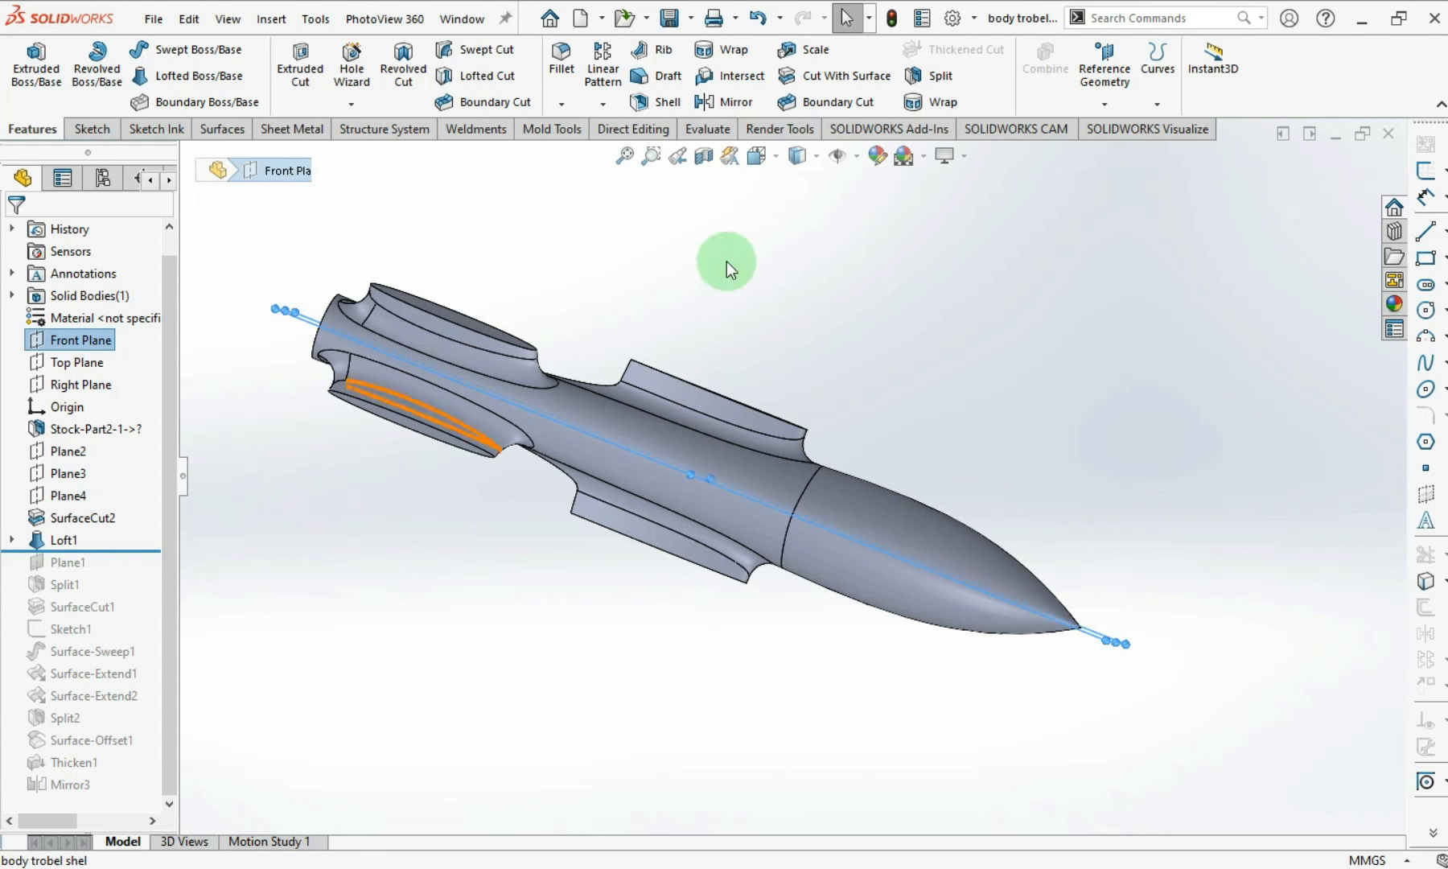
click(836, 80)
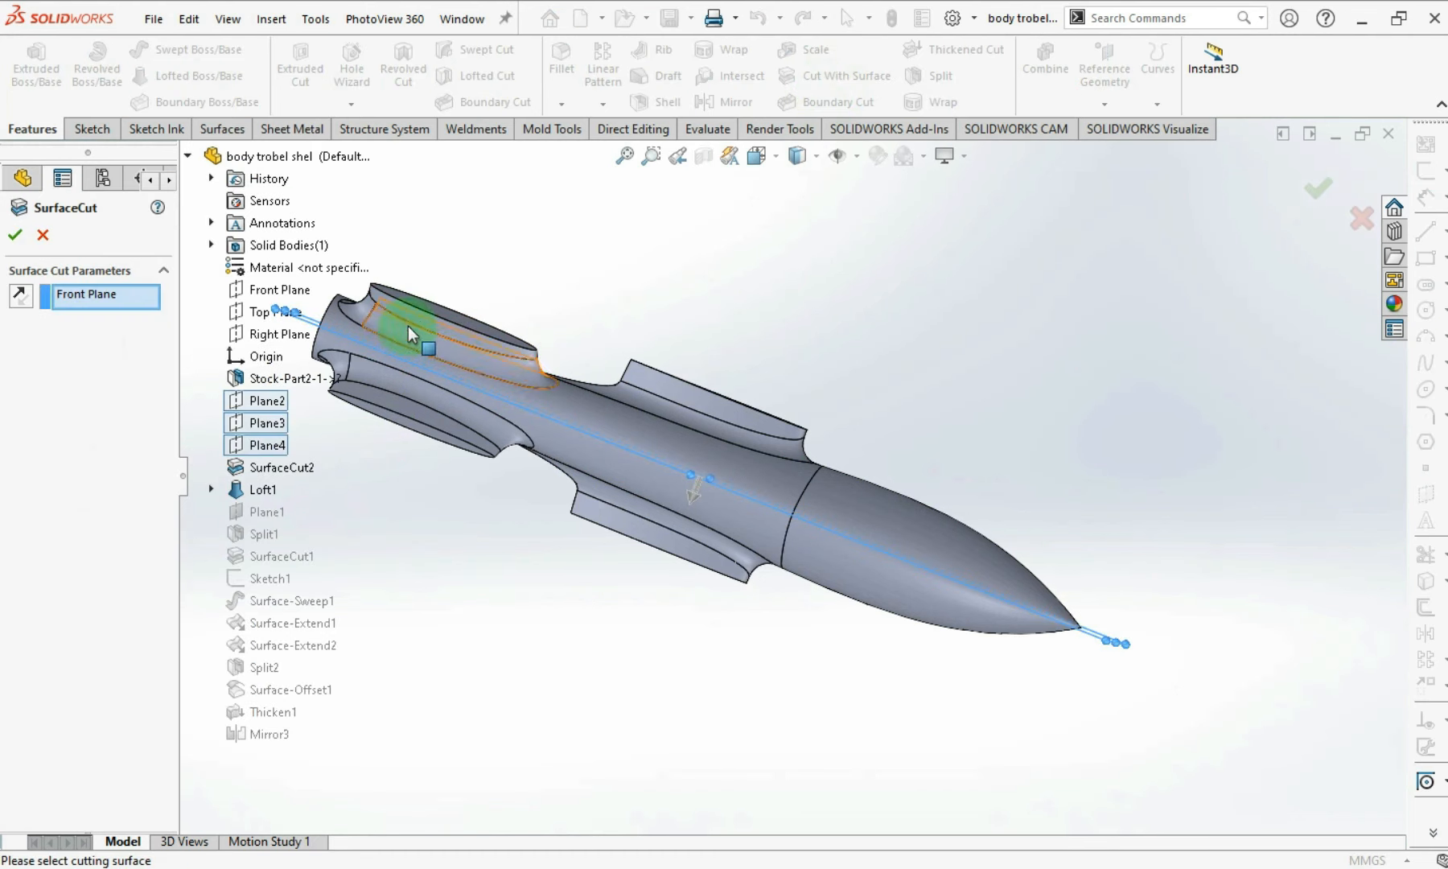
click(15, 236)
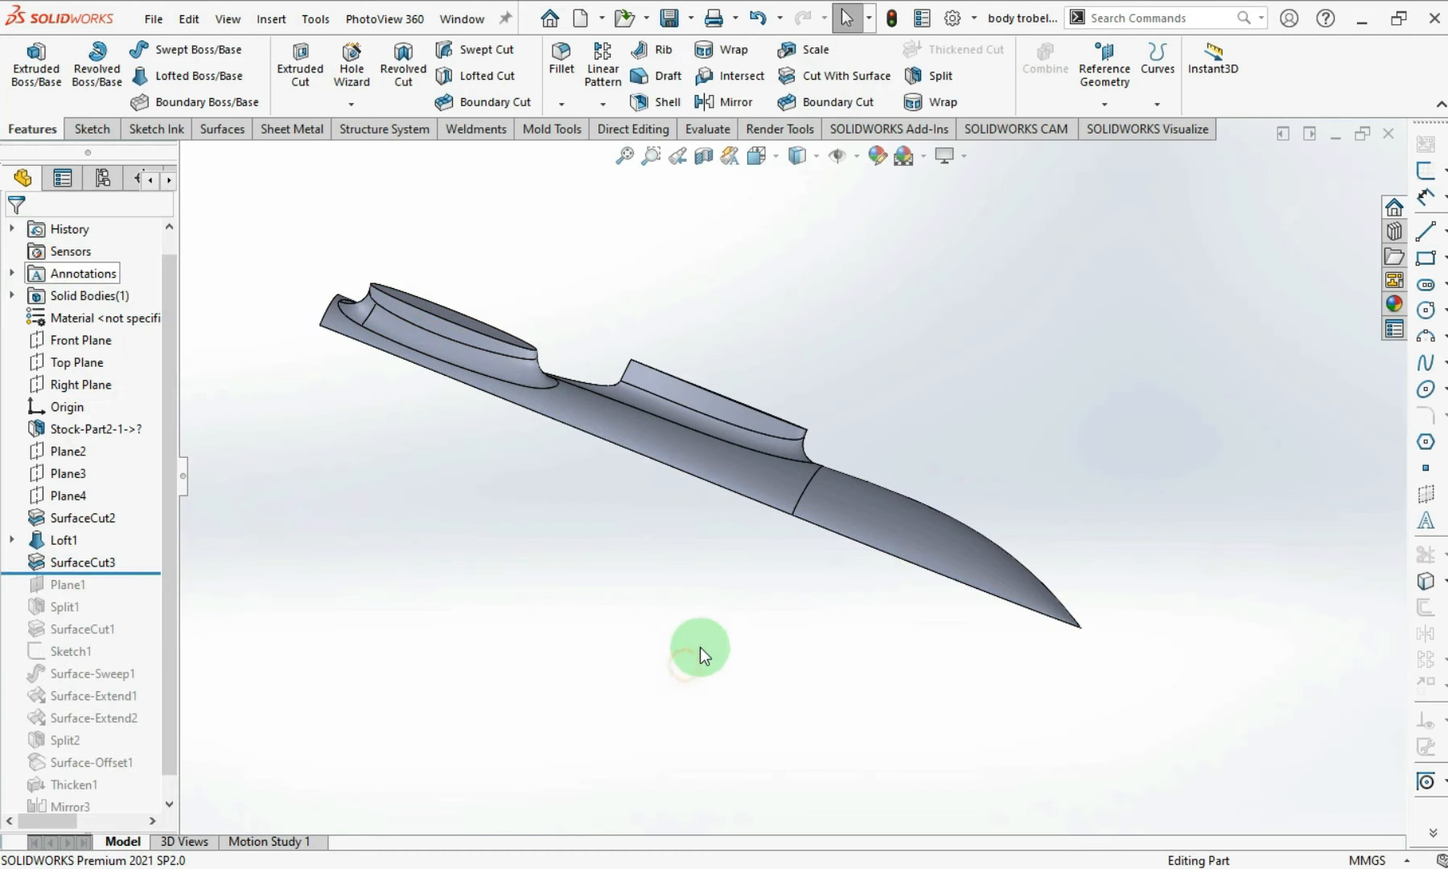
- Try to shell the half body to a 0.8 mm thickness, removing the flat cut face
middle_drag(702, 653, 856, 402)
click(855, 402)
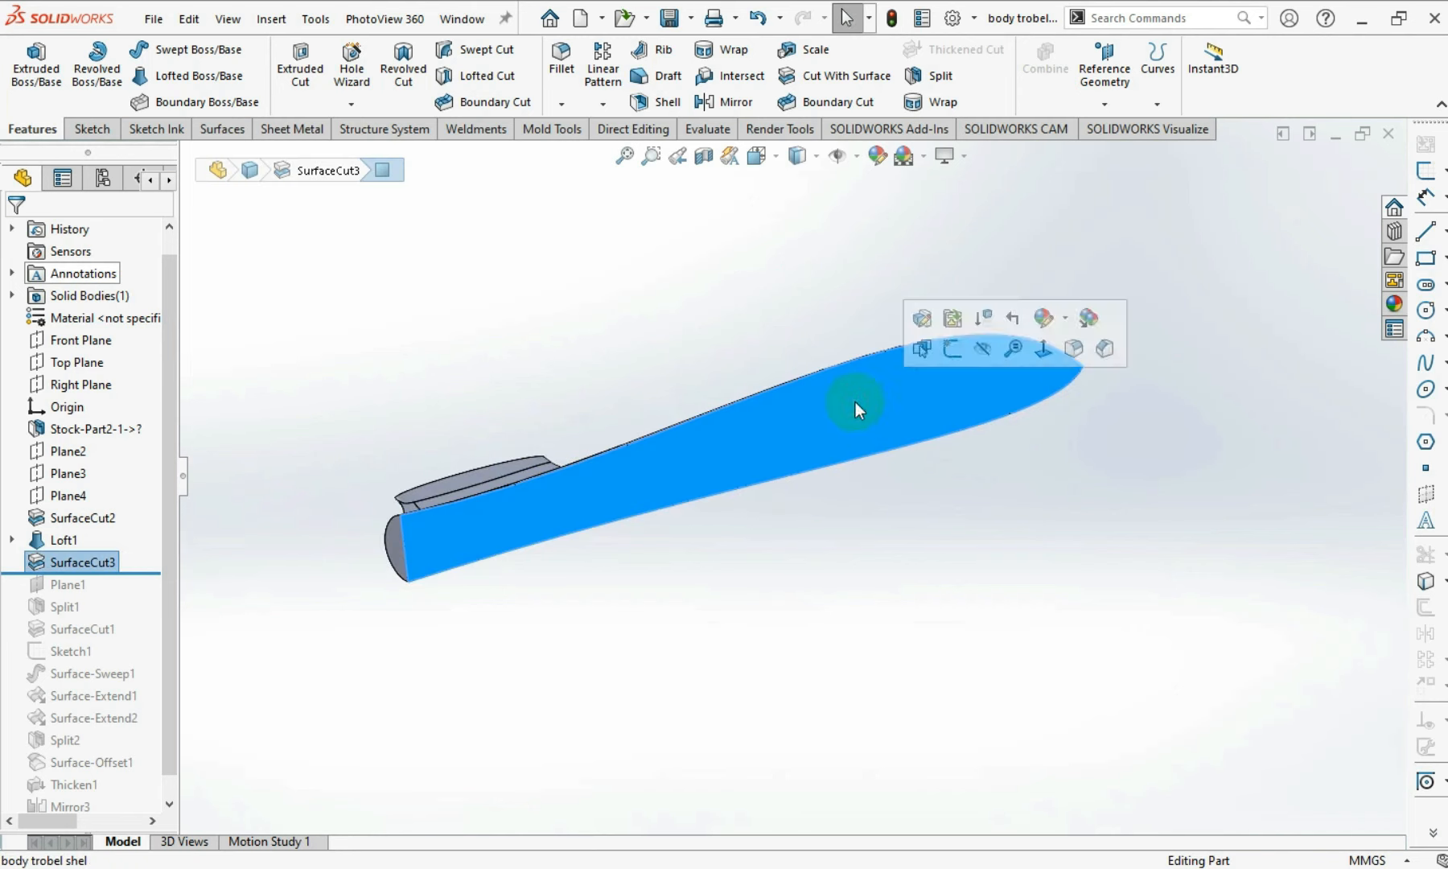
click(658, 108)
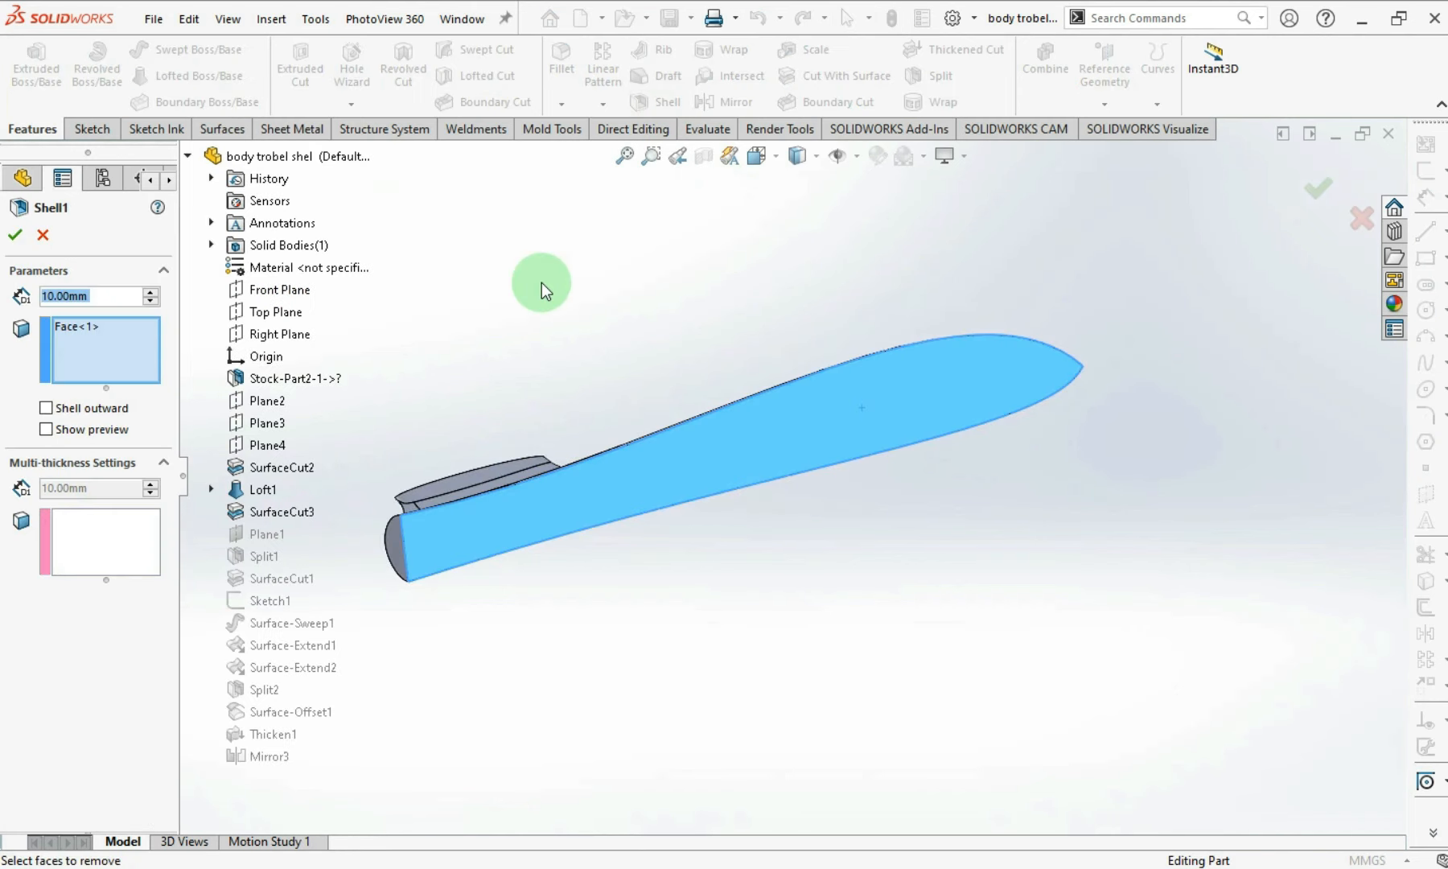
text(0.8)
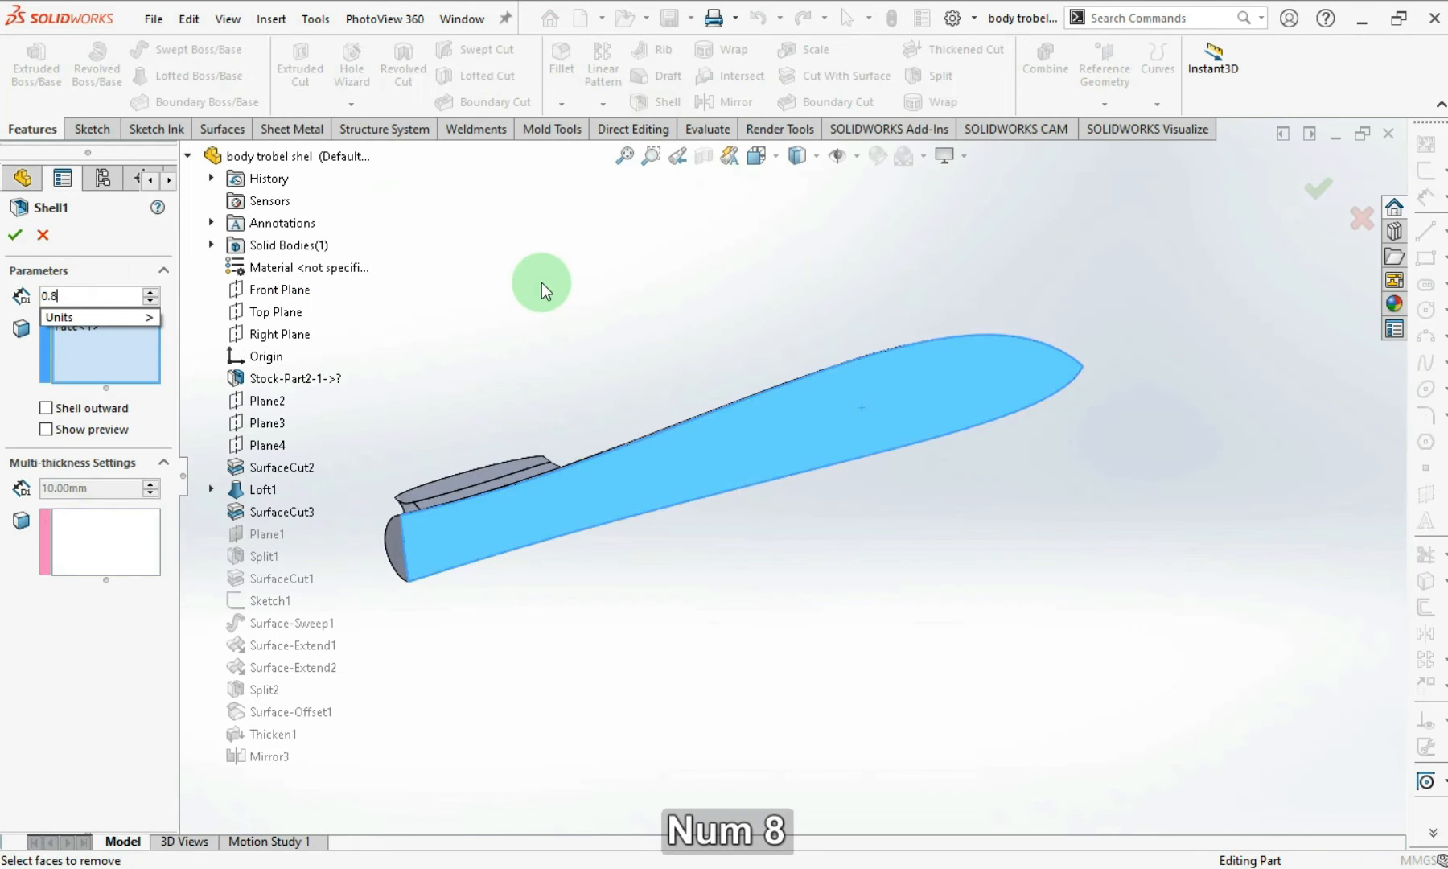
key(Return)
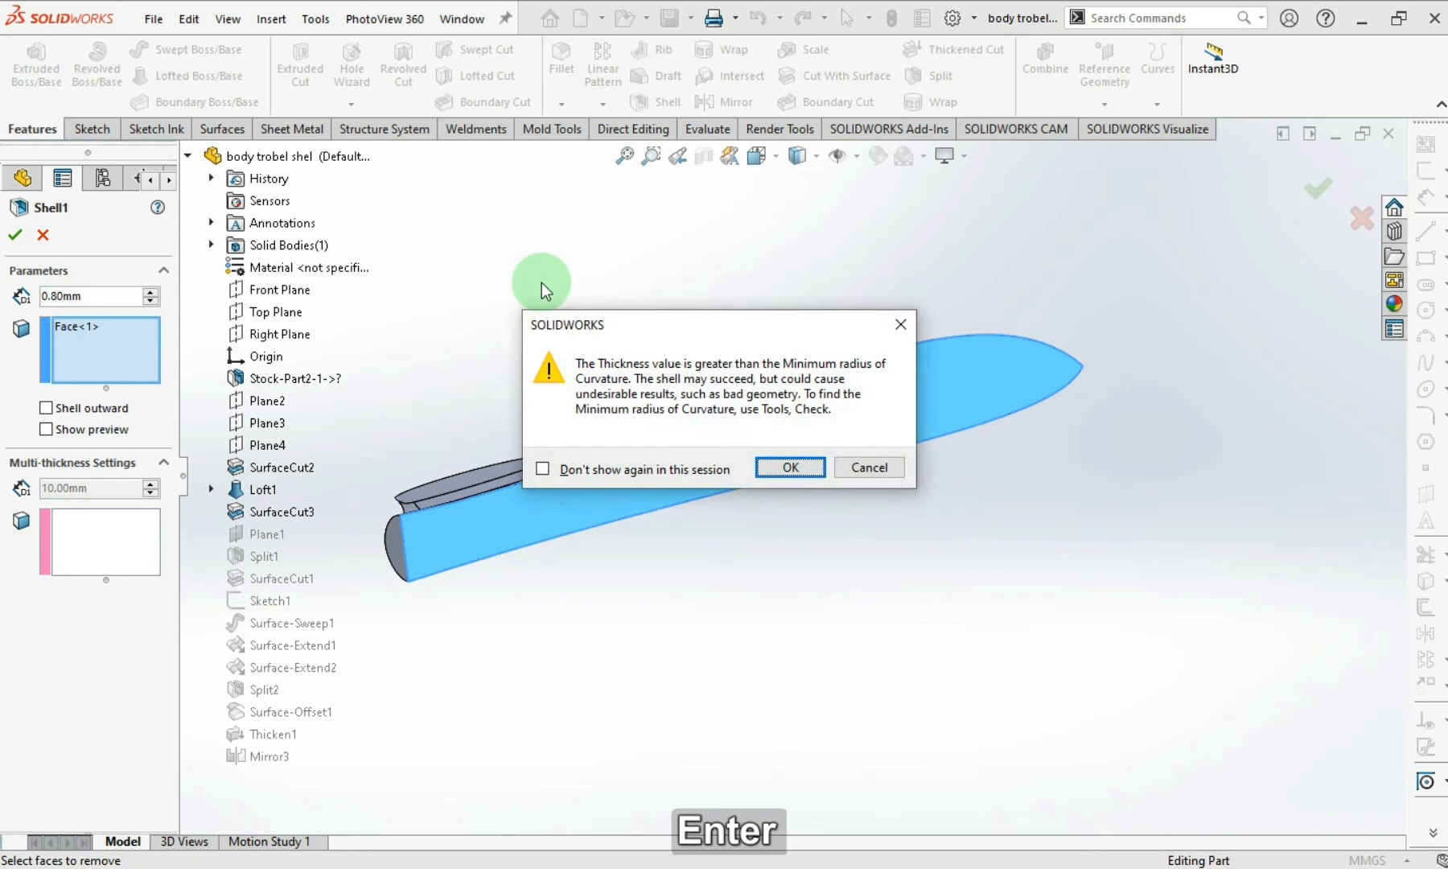
click(791, 468)
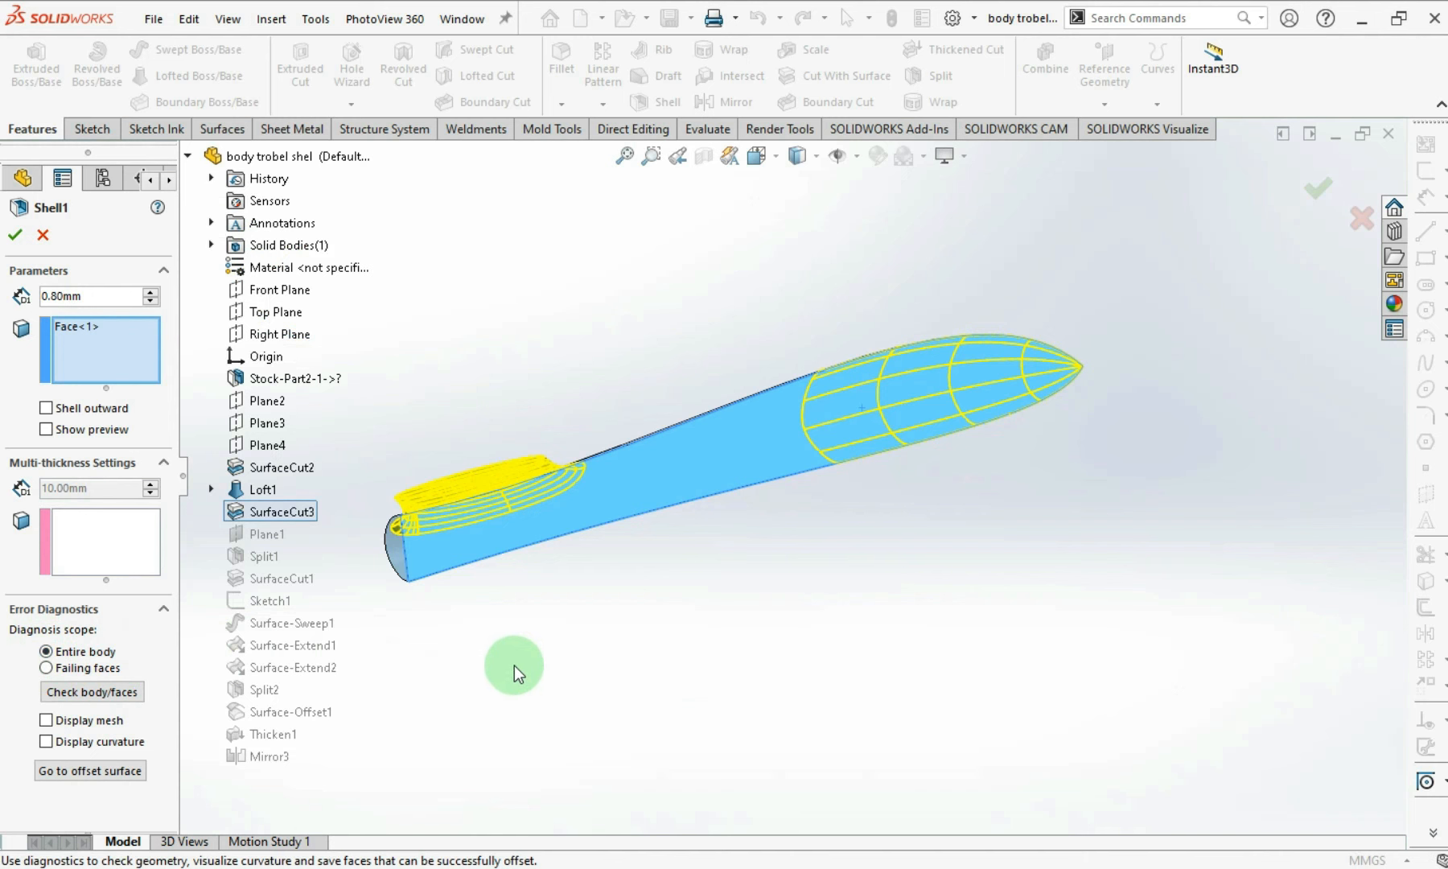
- Run the shell's error diagnostics on the entire body, examine the flagged faces, and cancel the shell
click(53, 694)
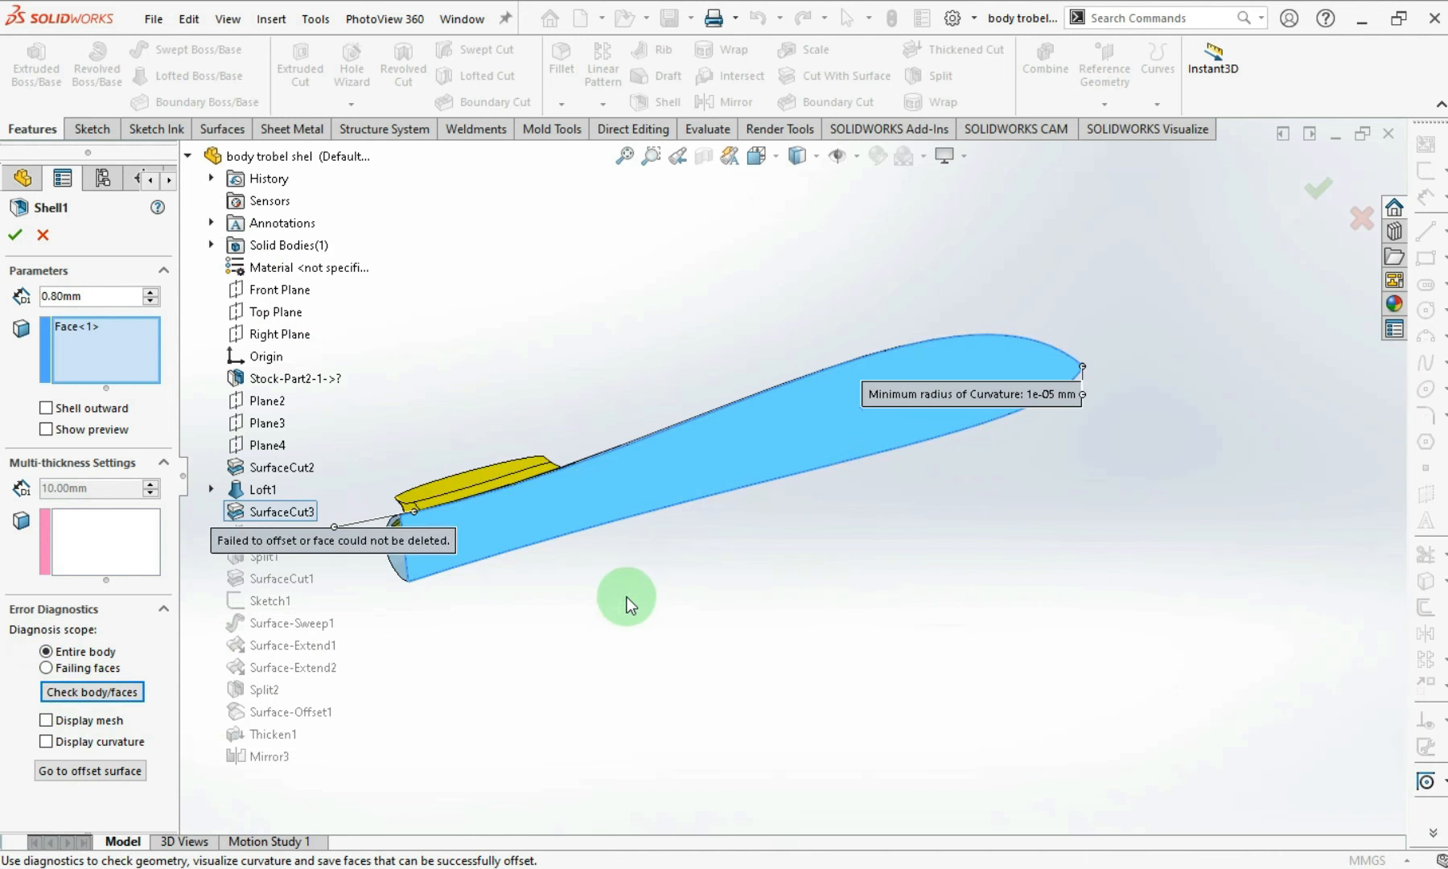
scroll(402, 523, down, 5)
middle_drag(533, 543, 775, 607)
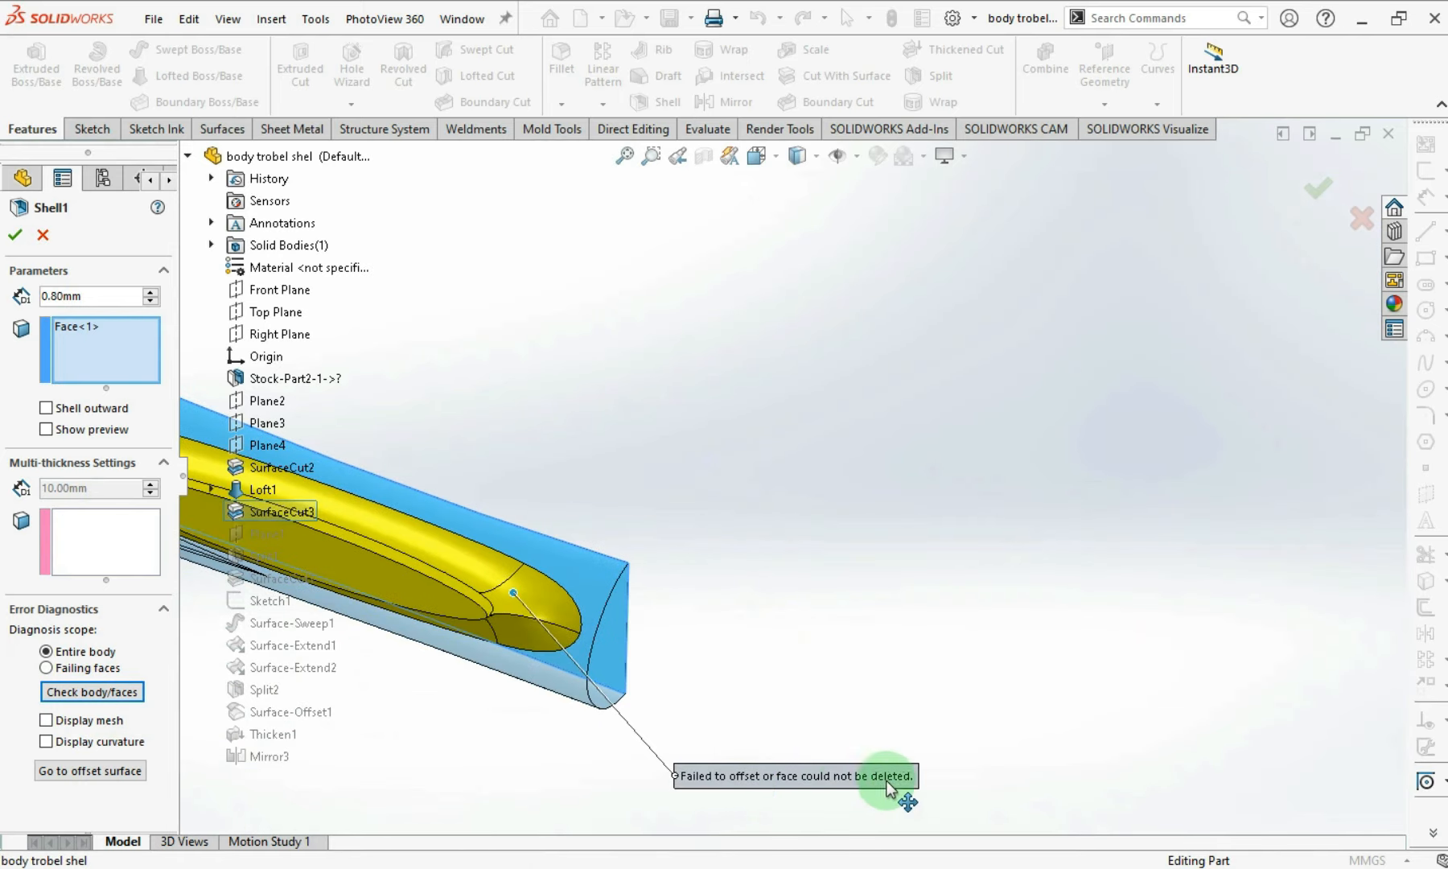
scroll(832, 788, up, 3)
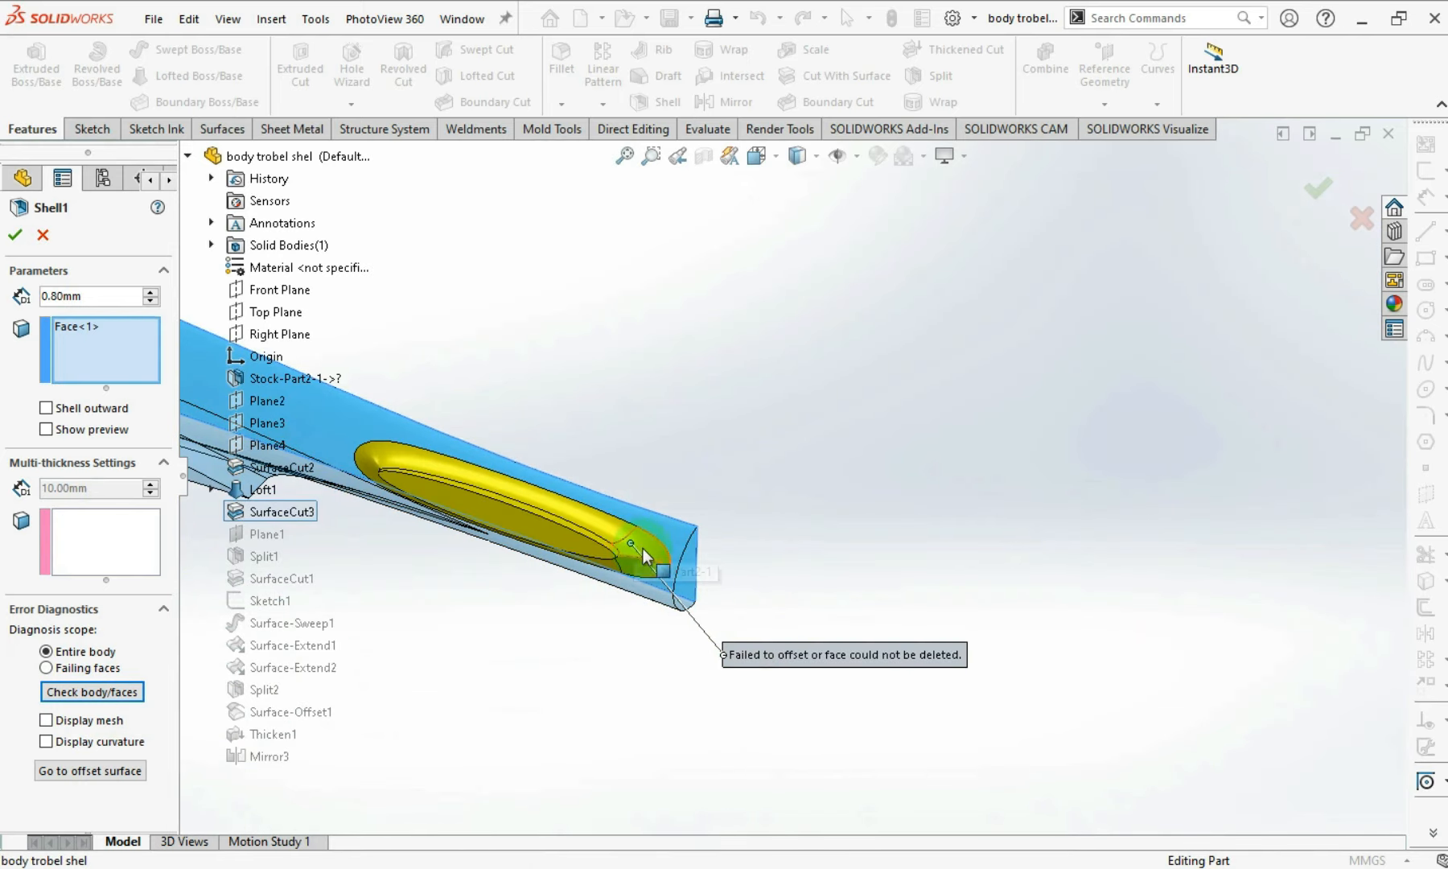
click(43, 234)
- Create a reference plane offset 2 mm from Plane4 toward the body, crossing the nose just behind its tip
middle_drag(317, 317, 509, 400)
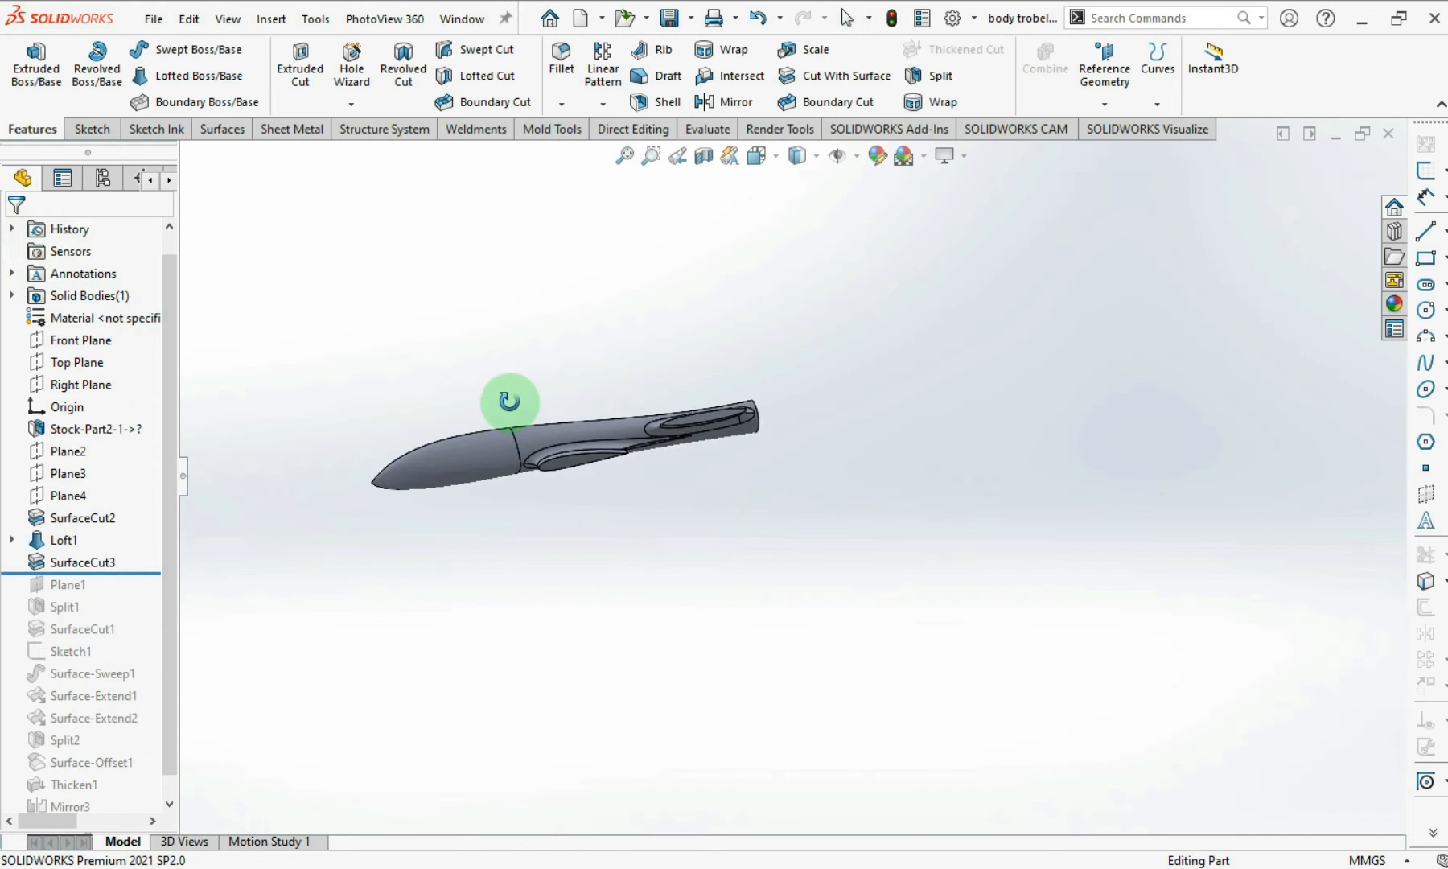
scroll(392, 487, down, 10)
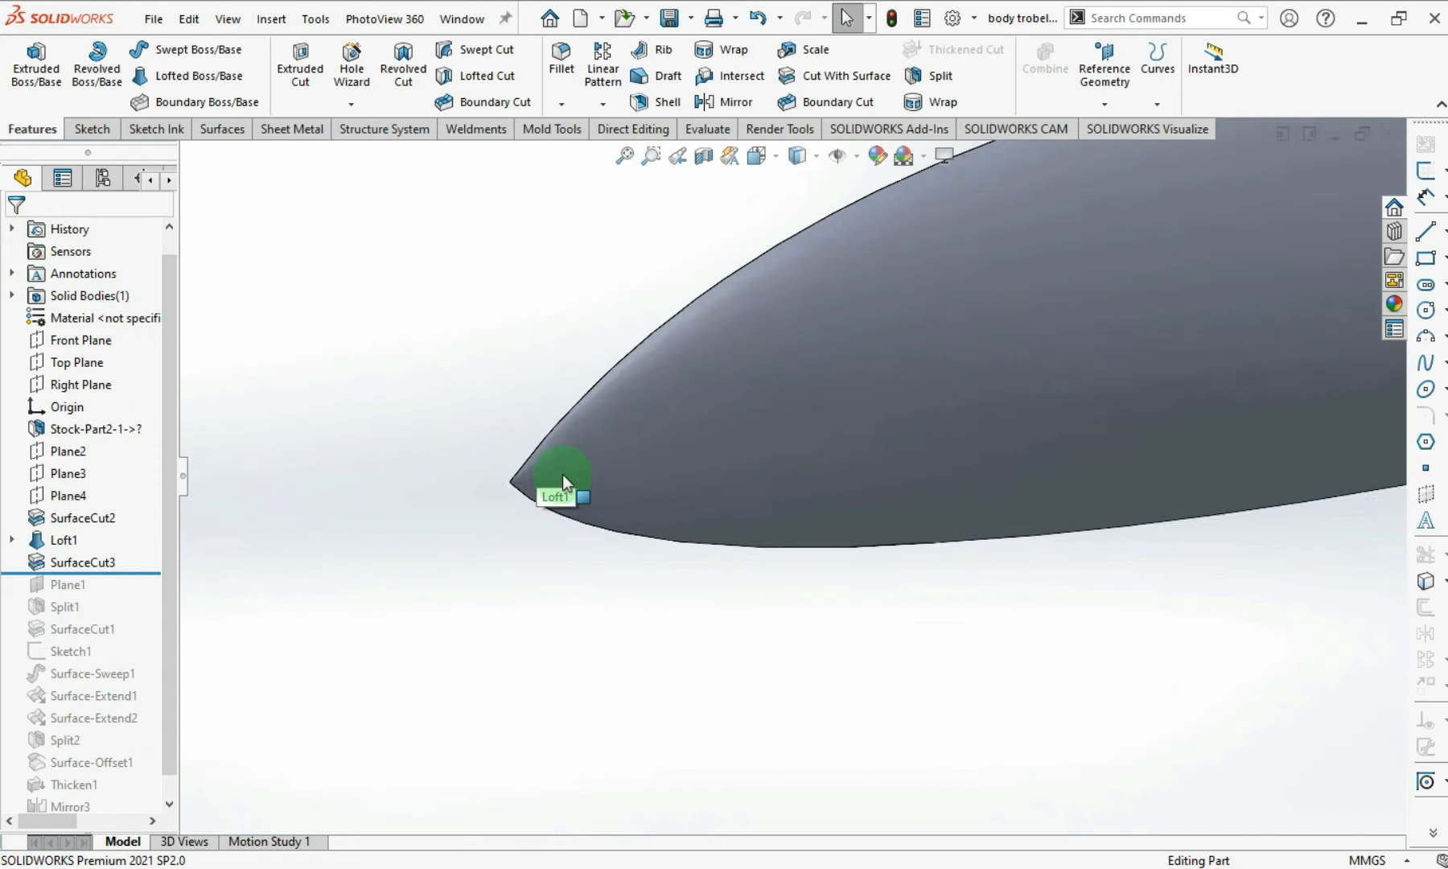
click(90, 372)
click(472, 470)
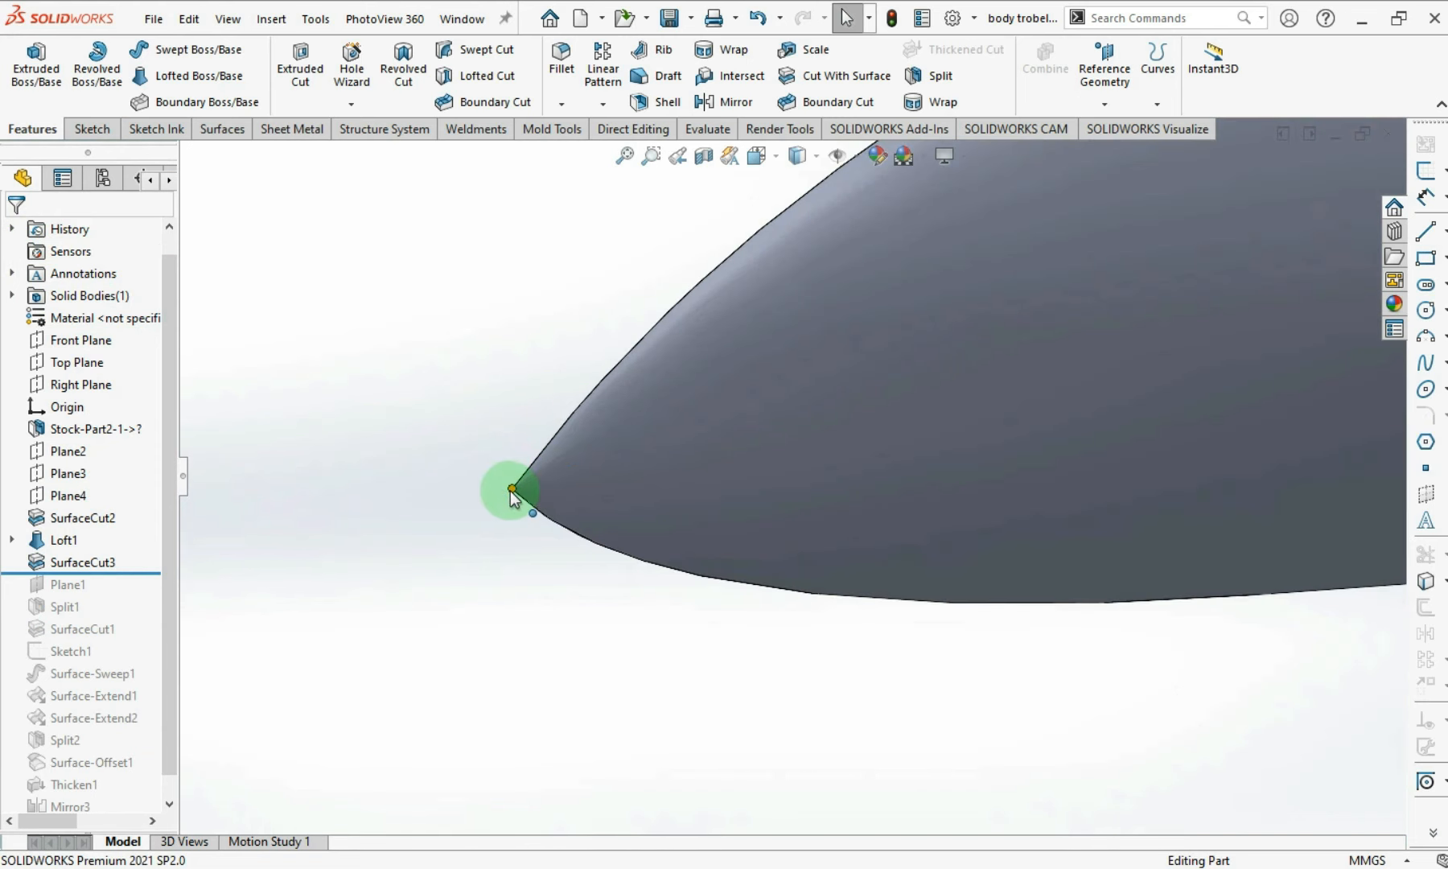
click(58, 496)
scroll(561, 434, up, 6)
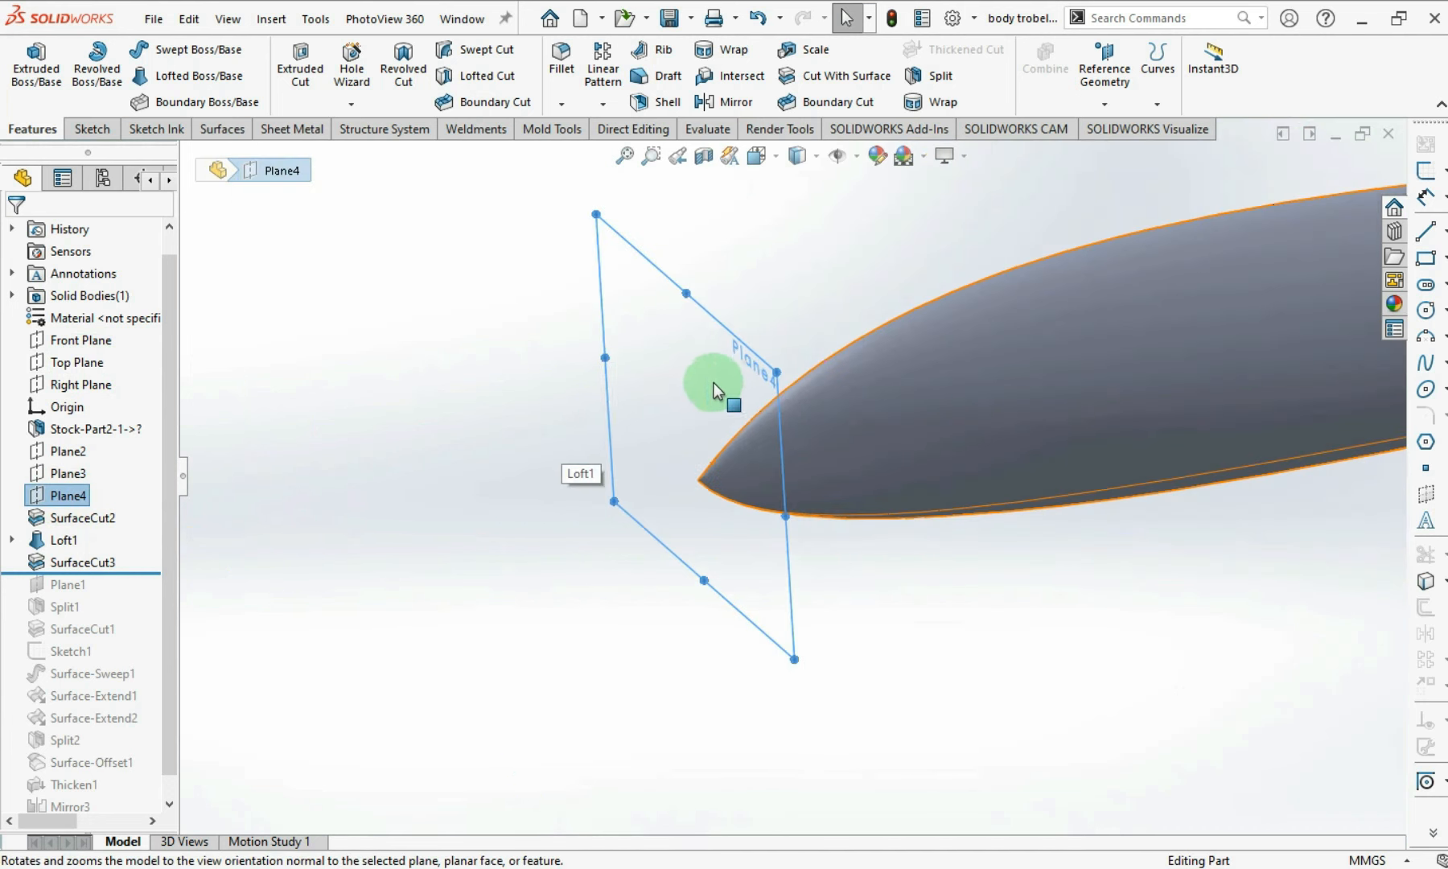
middle_drag(714, 383, 962, 302)
click(1094, 98)
click(1112, 129)
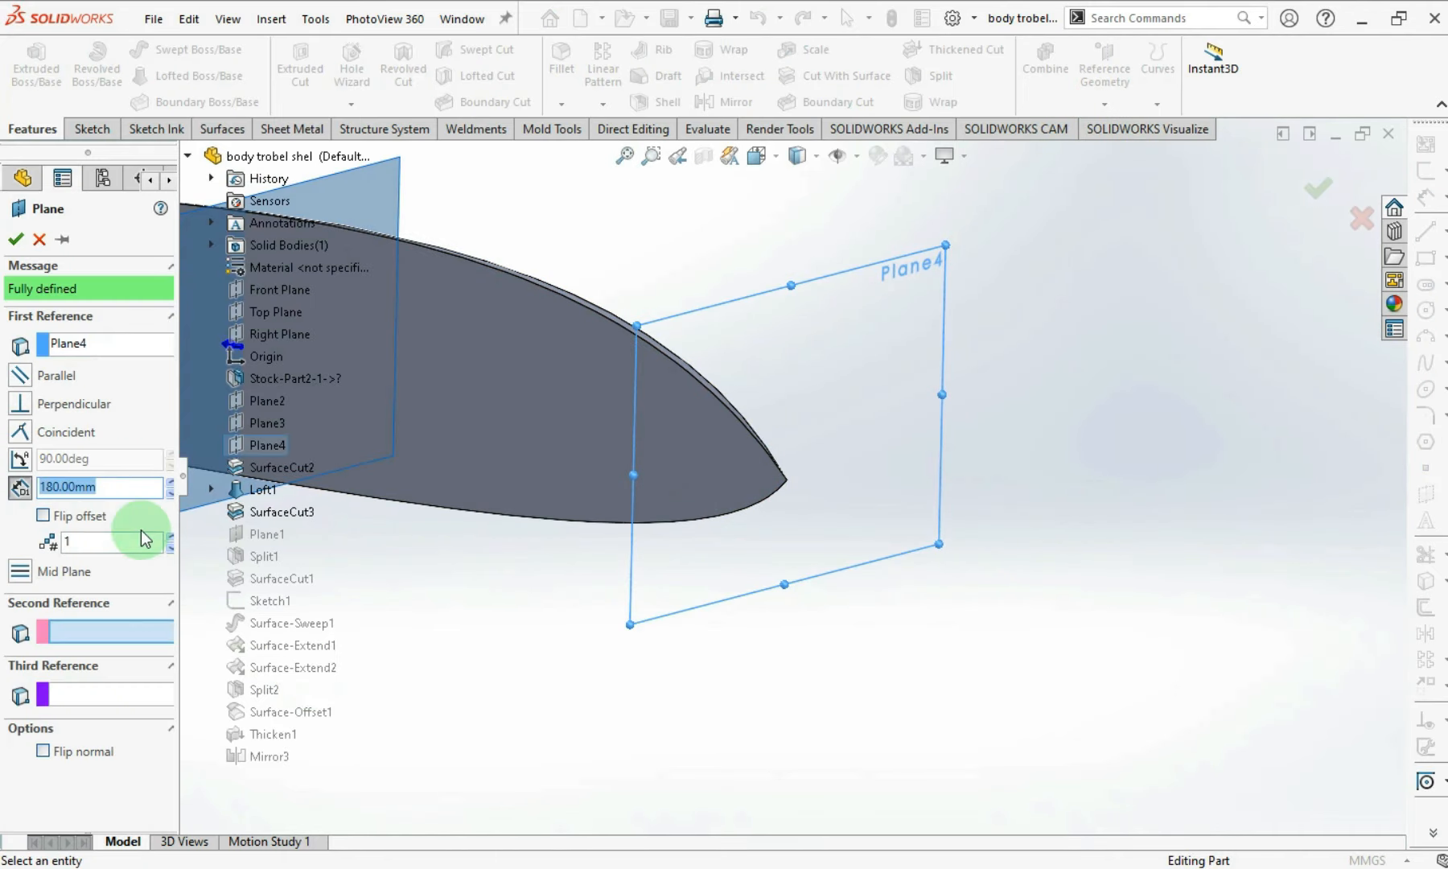
text(2)
click(92, 541)
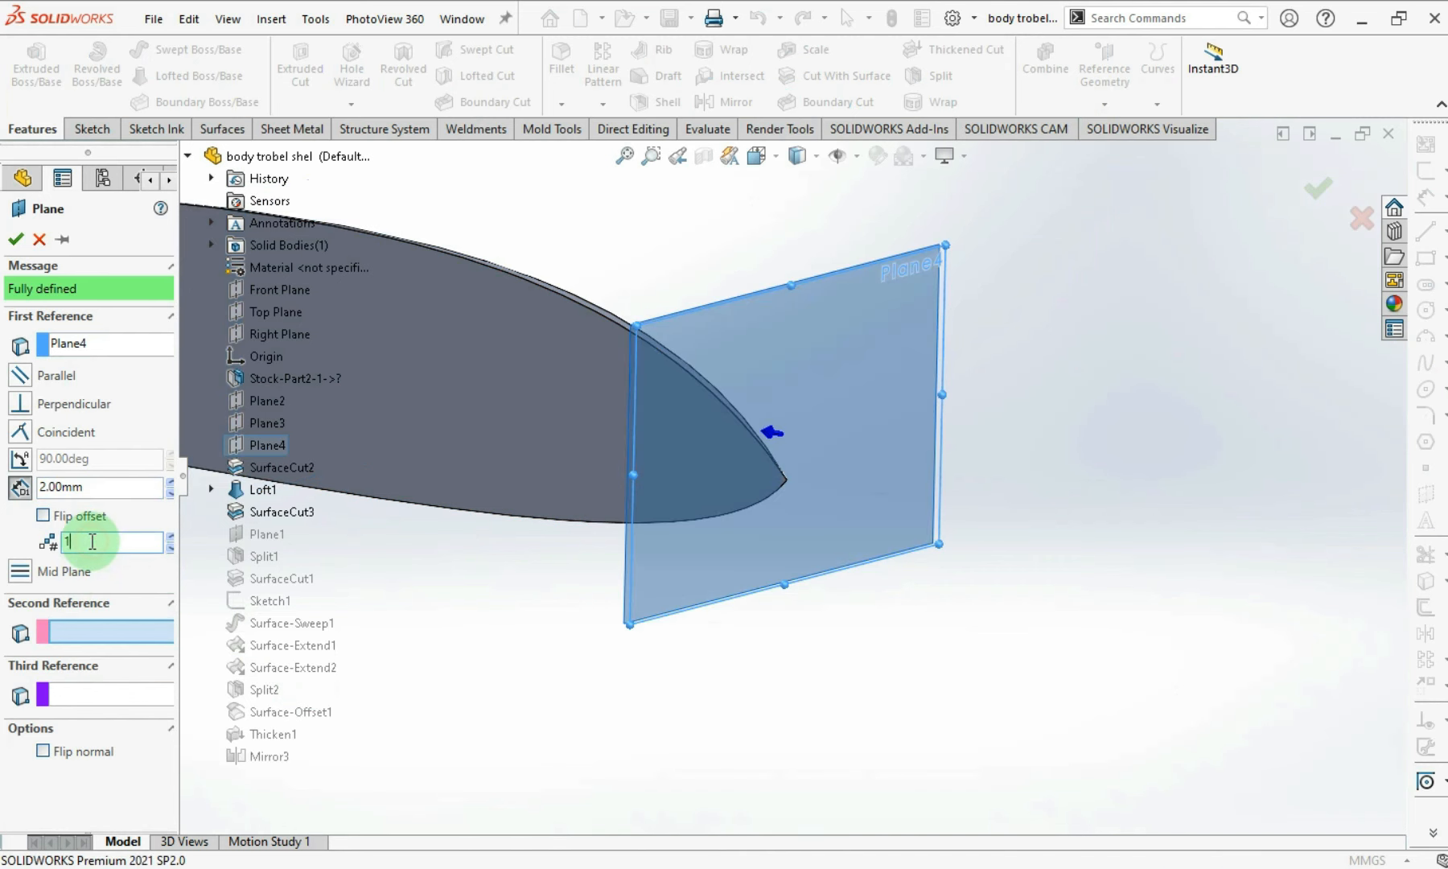
middle_drag(628, 491, 791, 459)
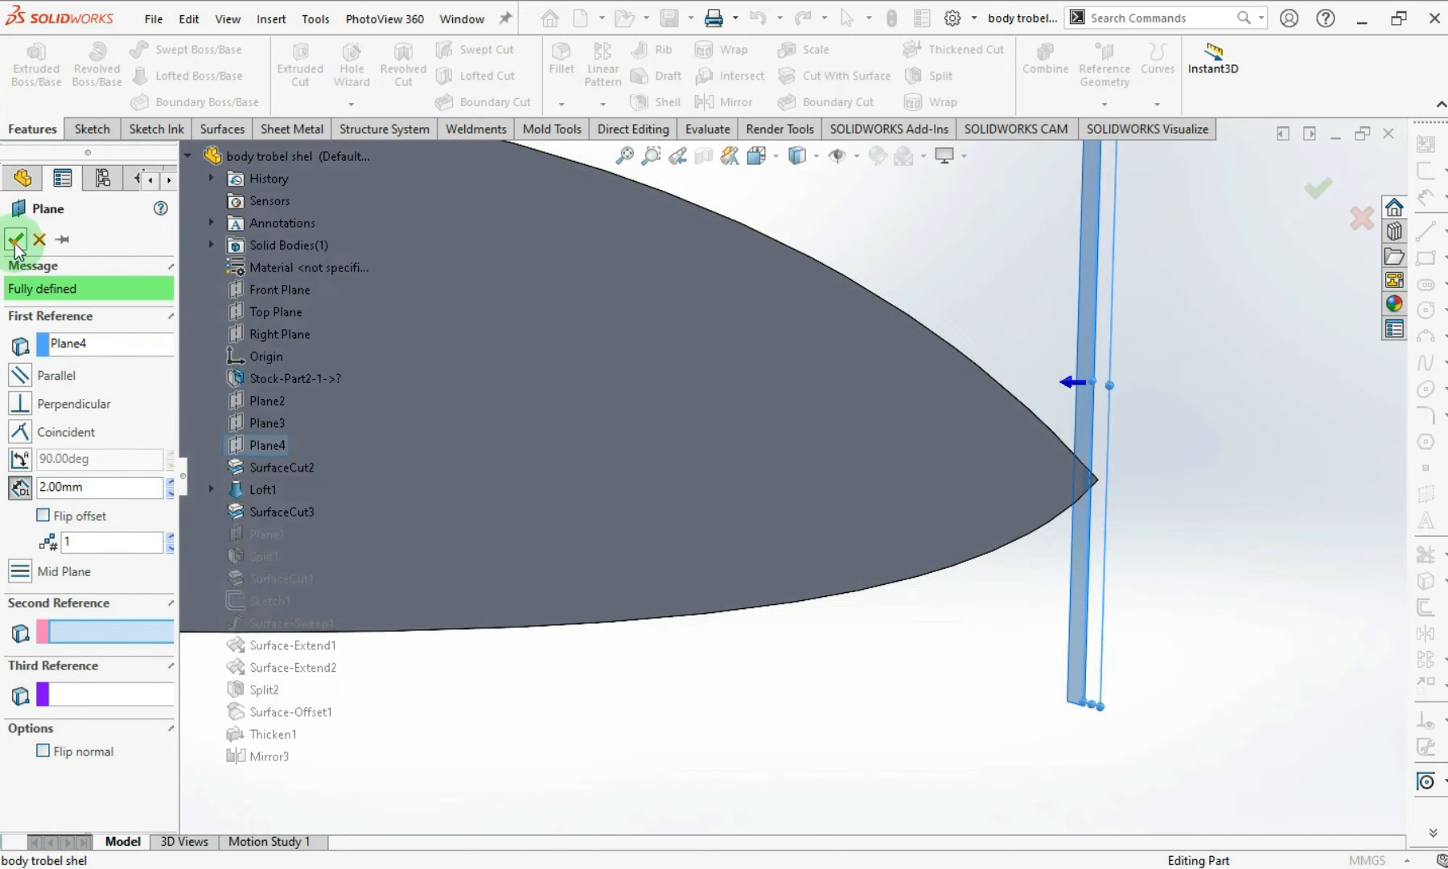
click(16, 240)
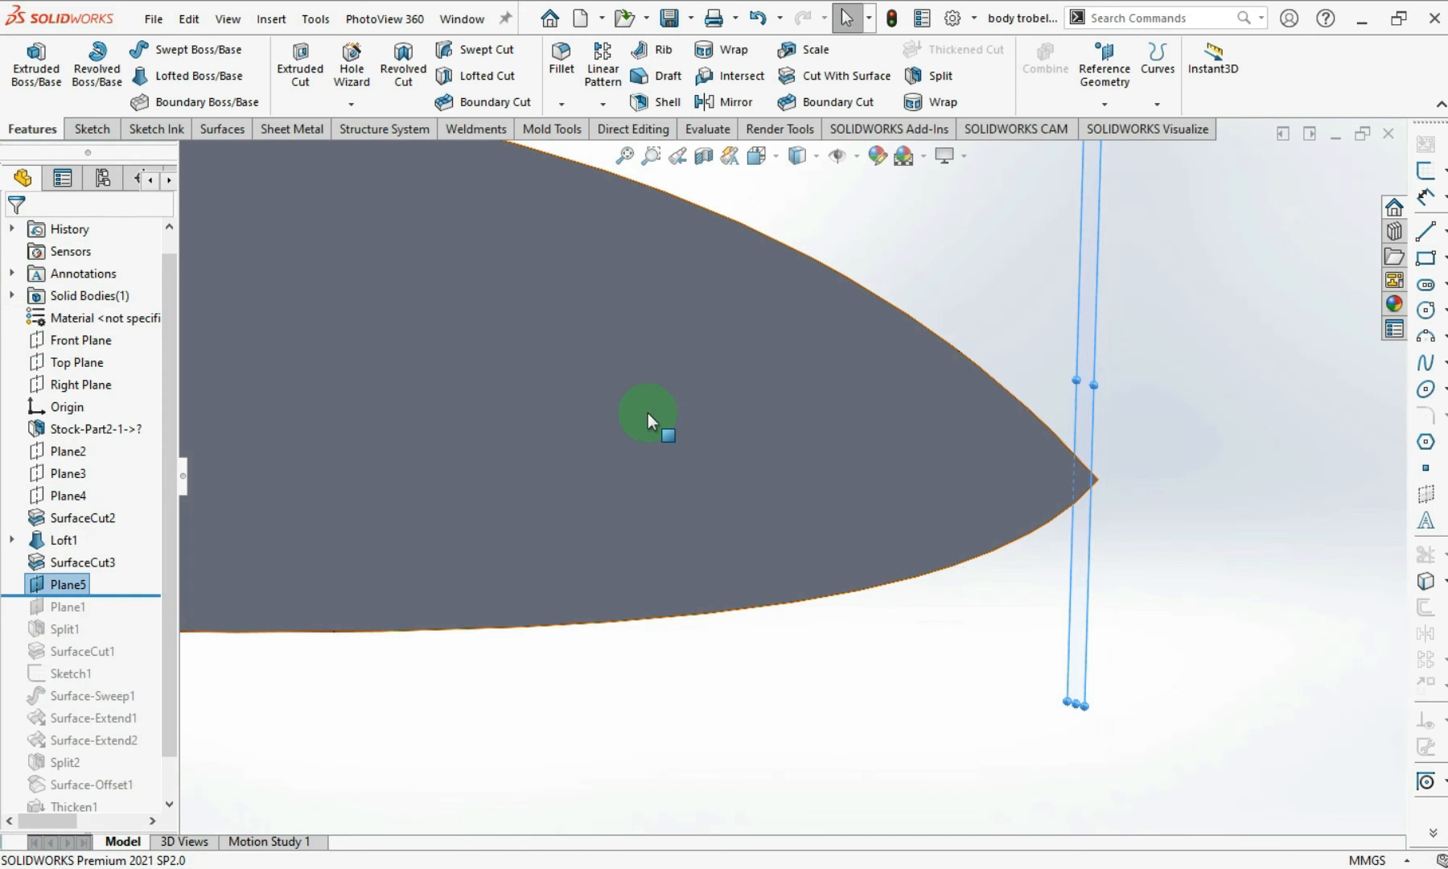
- Split the half body with Plane5, keeping the main body and the small nose tip as separate resulting bodies
scroll(626, 419, up, 3)
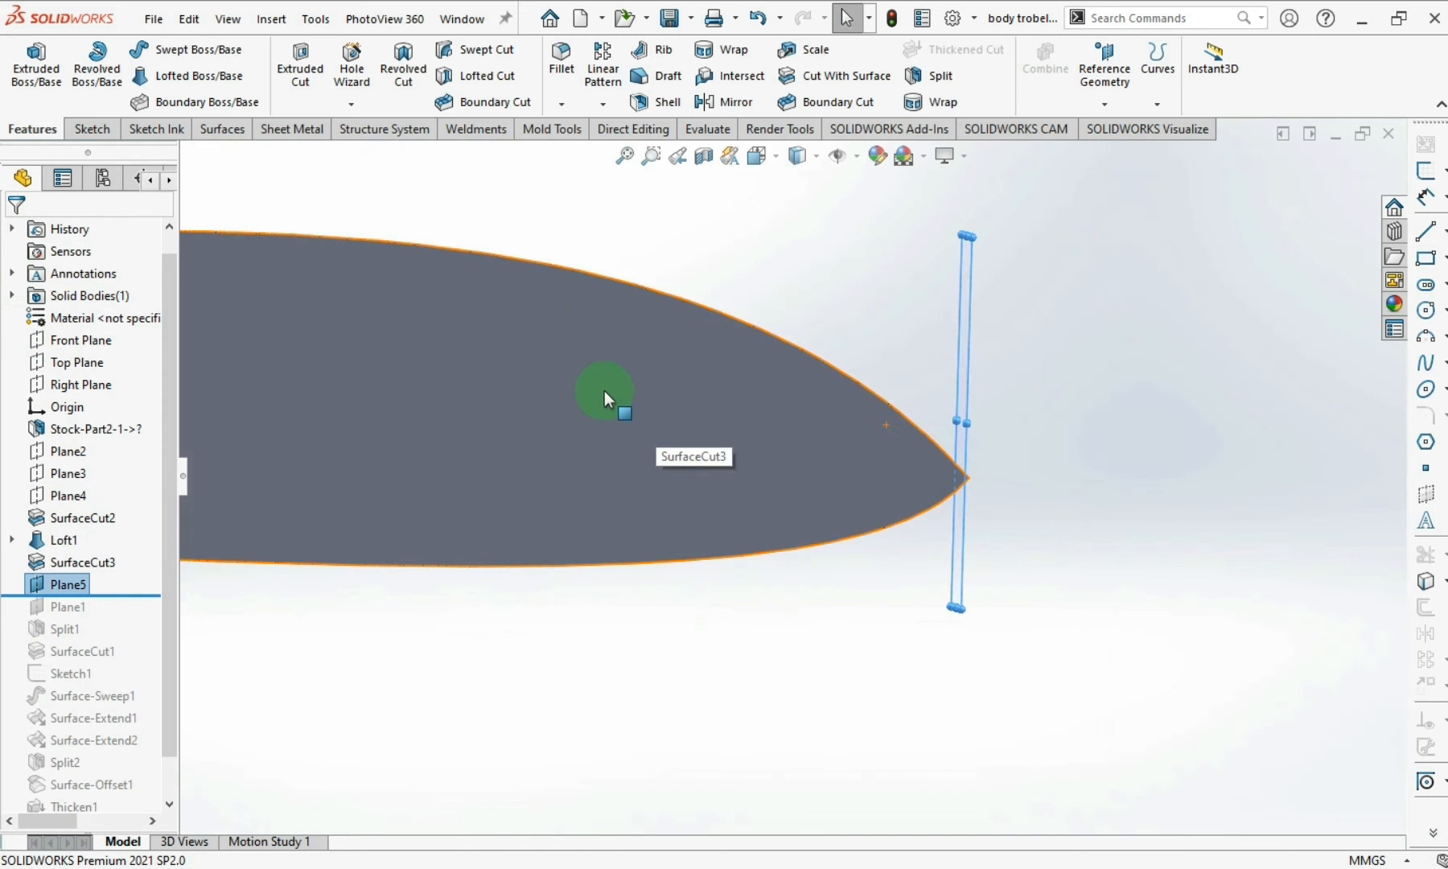
click(625, 133)
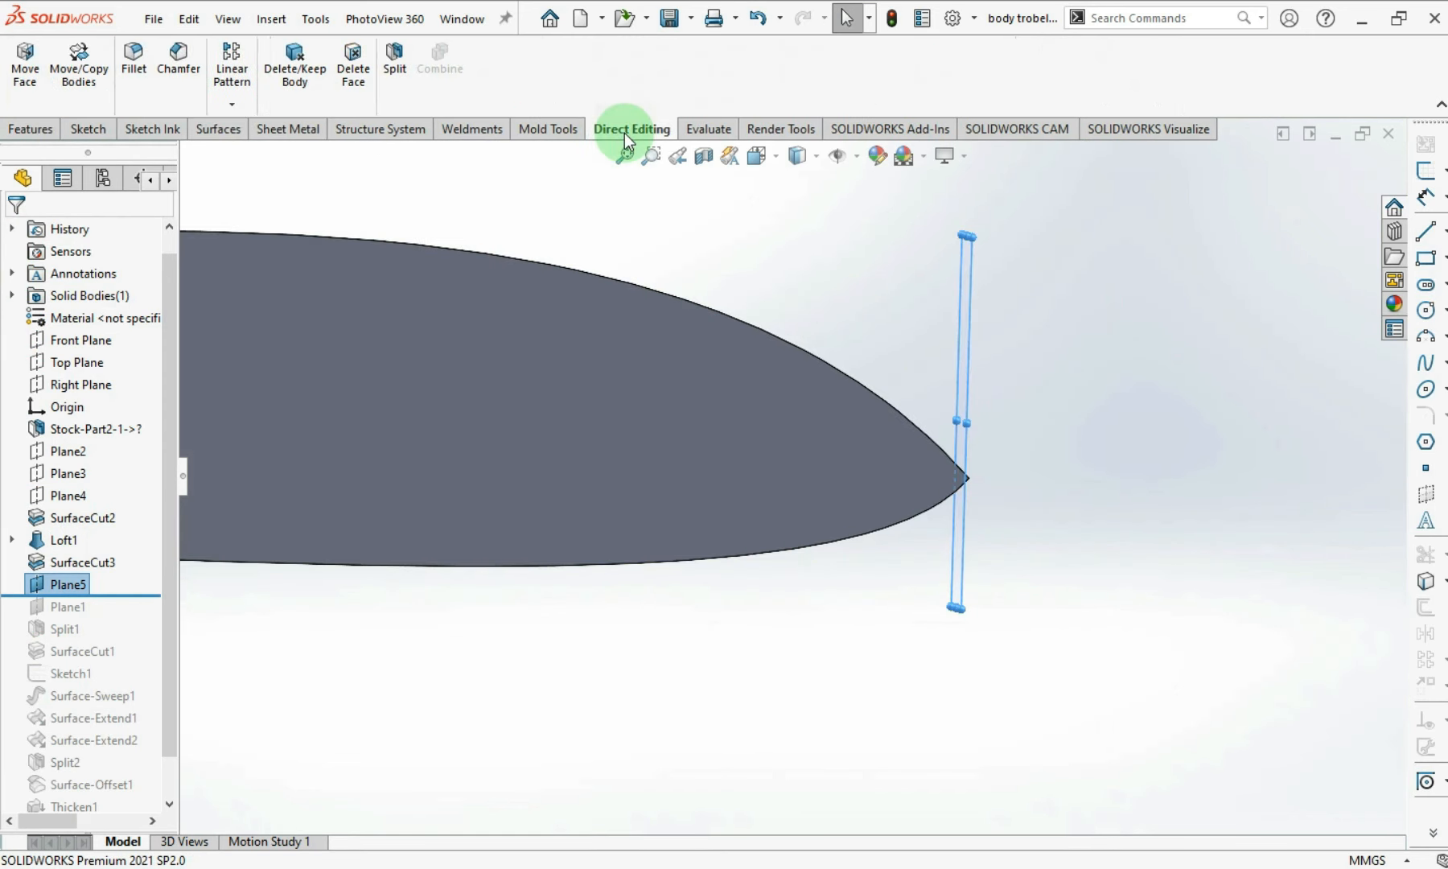
click(396, 77)
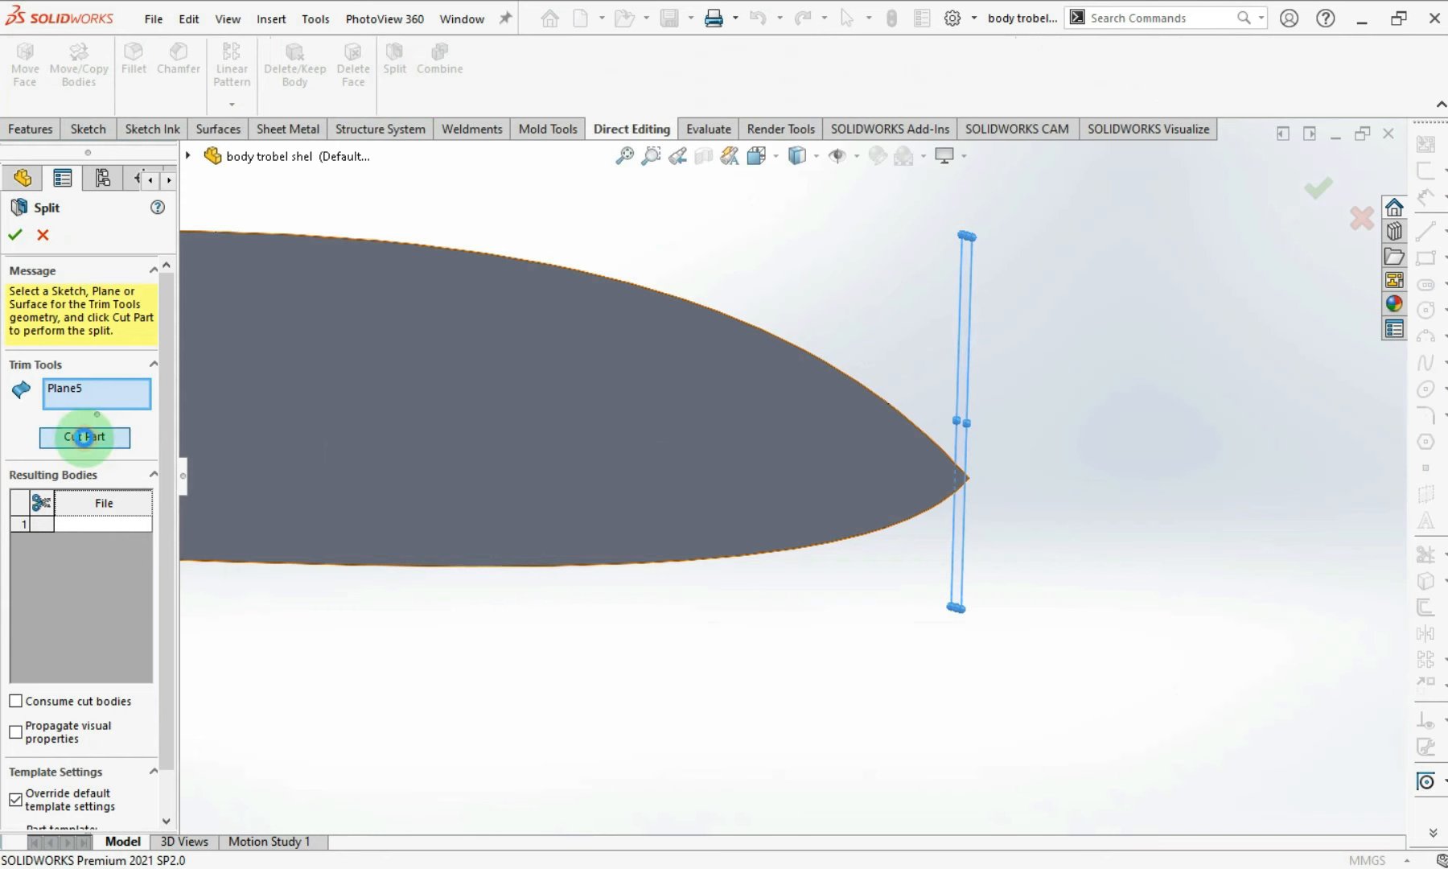
click(83, 437)
click(42, 542)
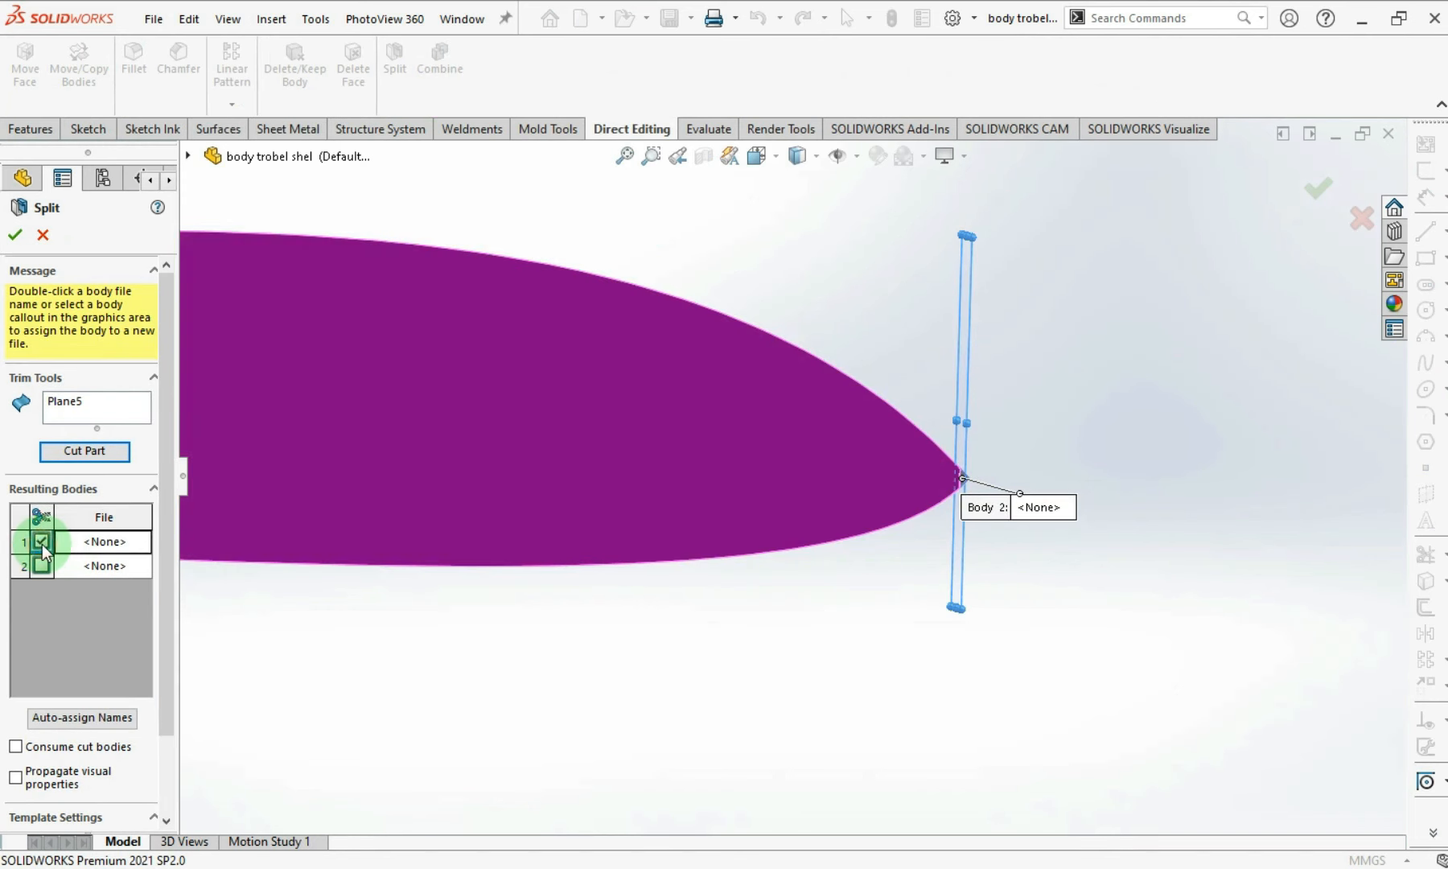
click(40, 566)
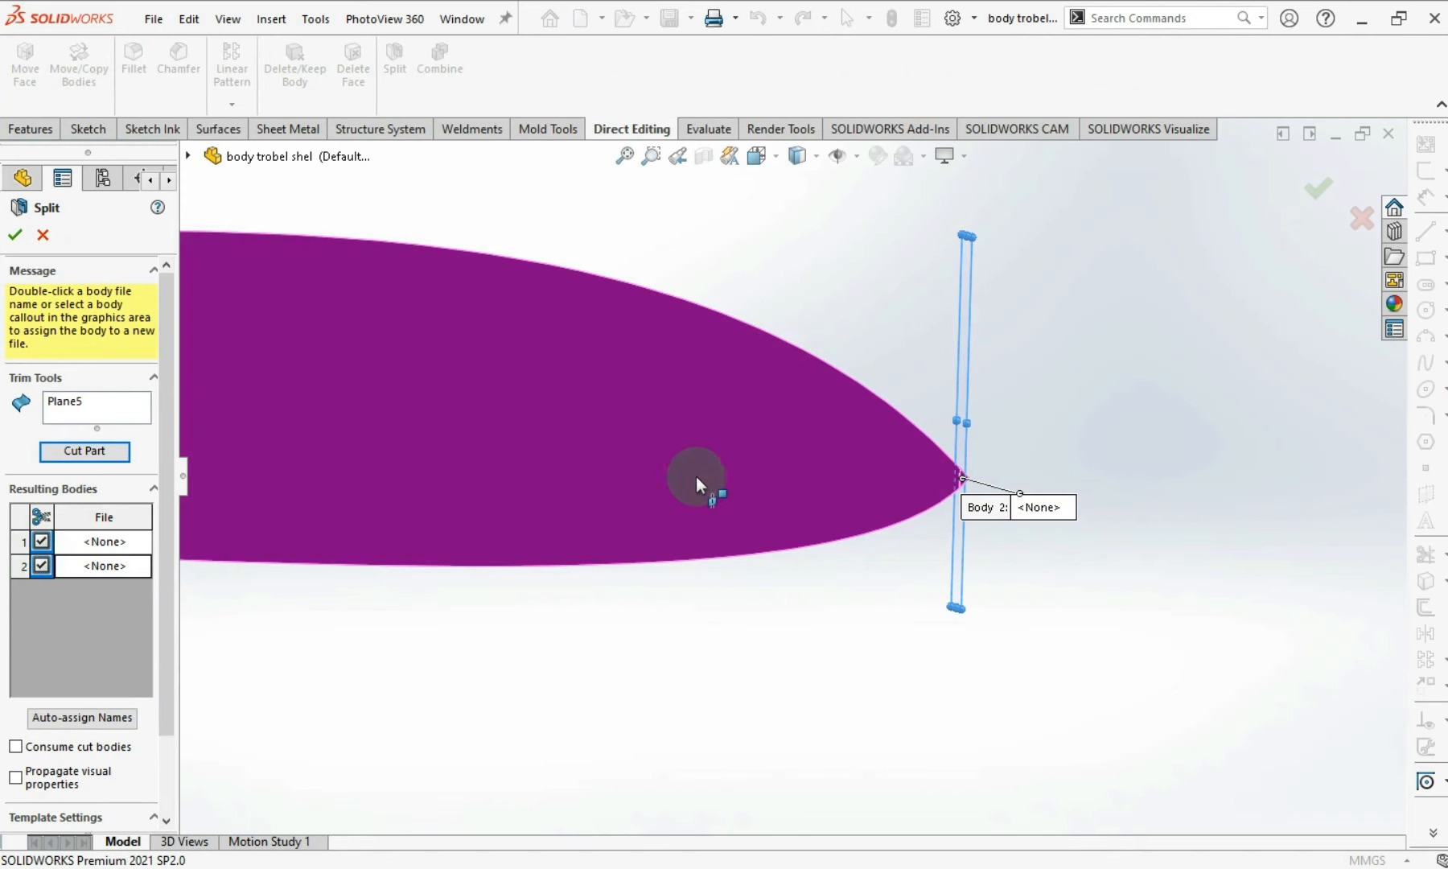
scroll(925, 483, down, 5)
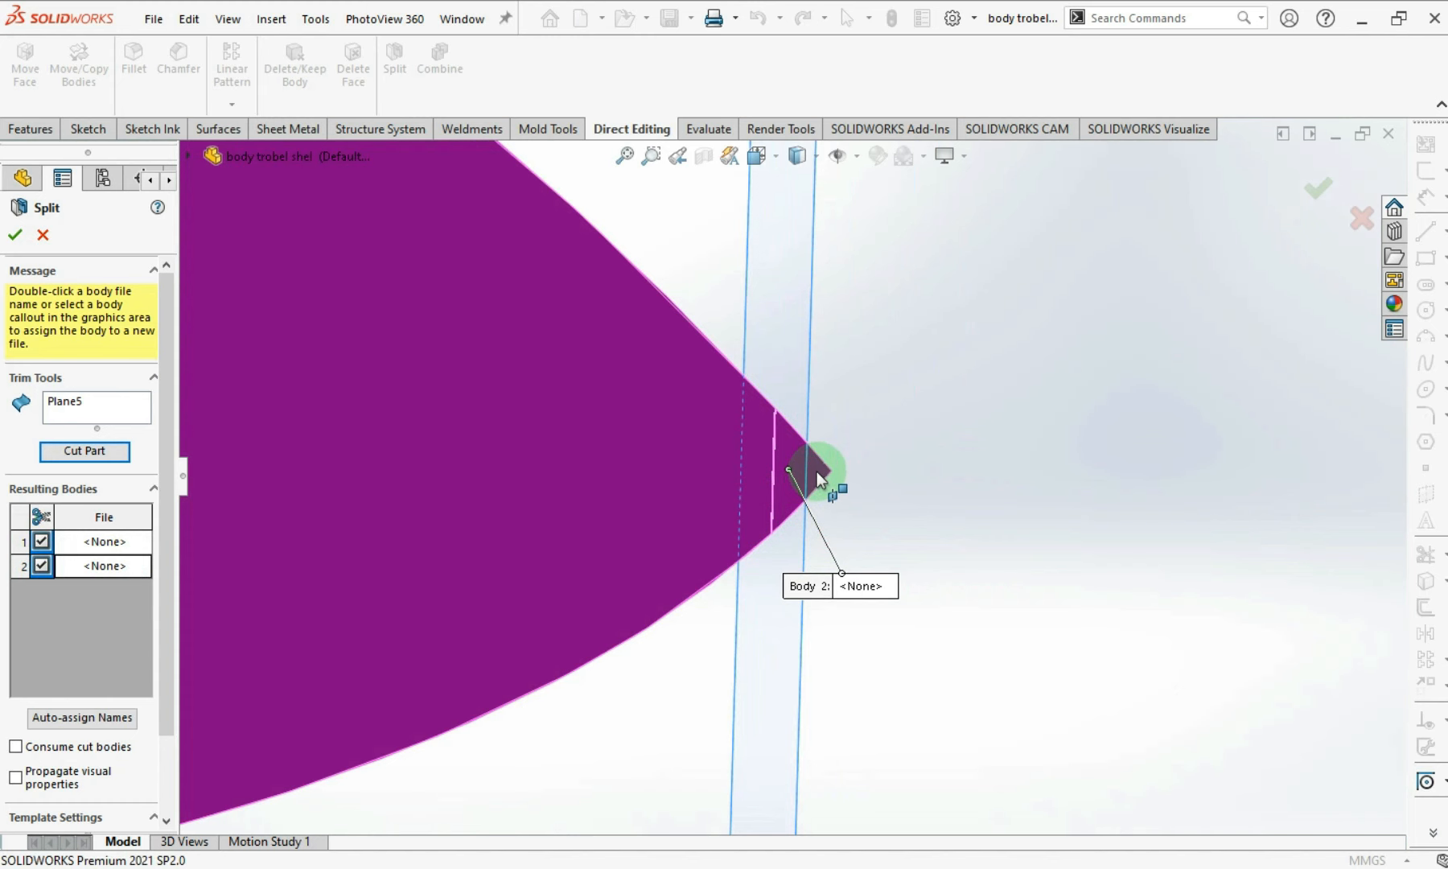
scroll(643, 475, up, 5)
click(825, 541)
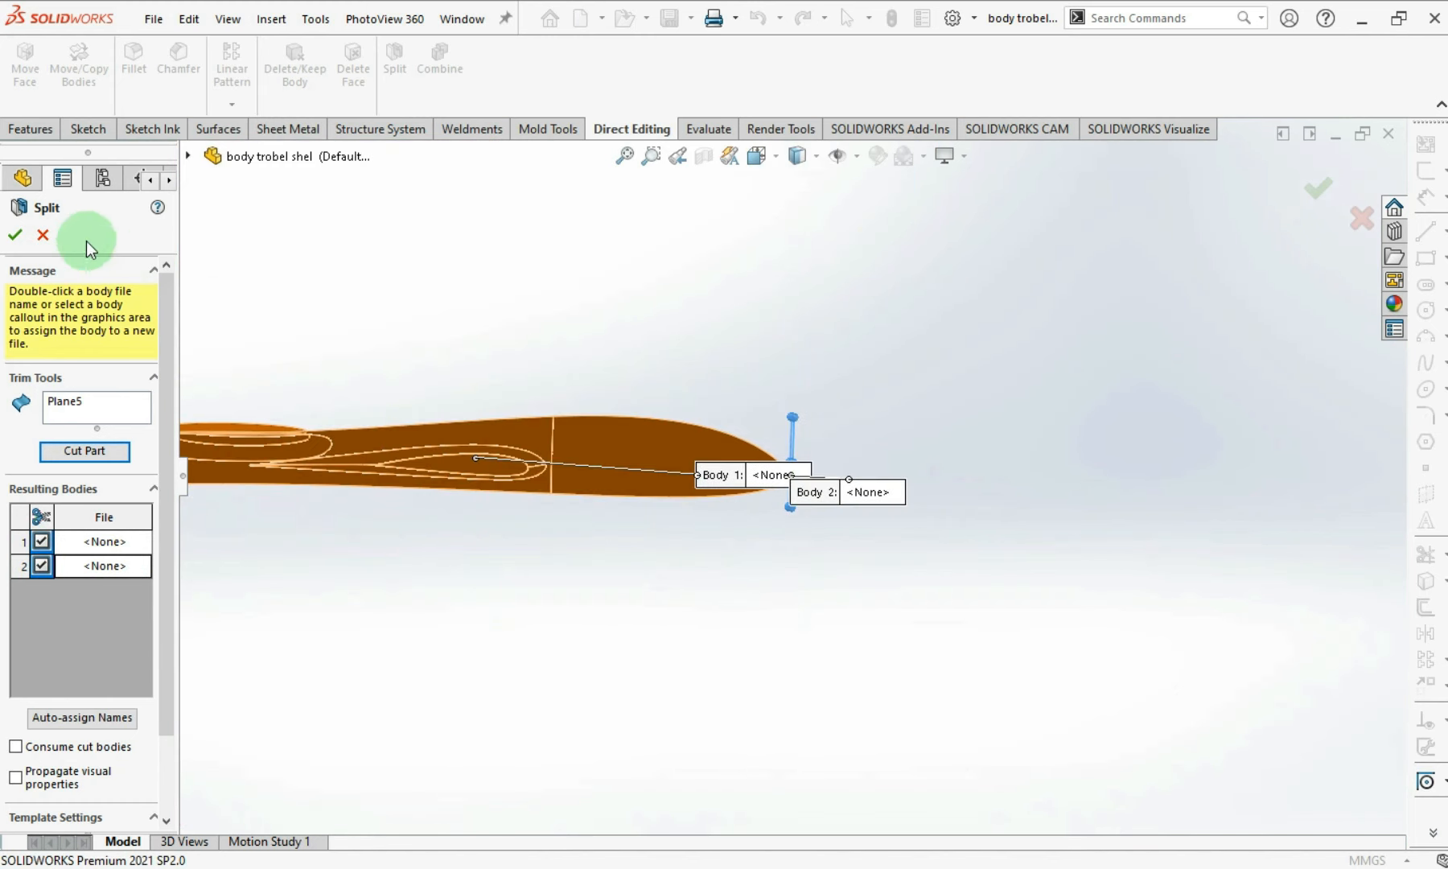
click(15, 234)
- Examine the split nose tip and the sharp corner faces around the raised oval in the recess at the body's narrow end
scroll(757, 499, down, 3)
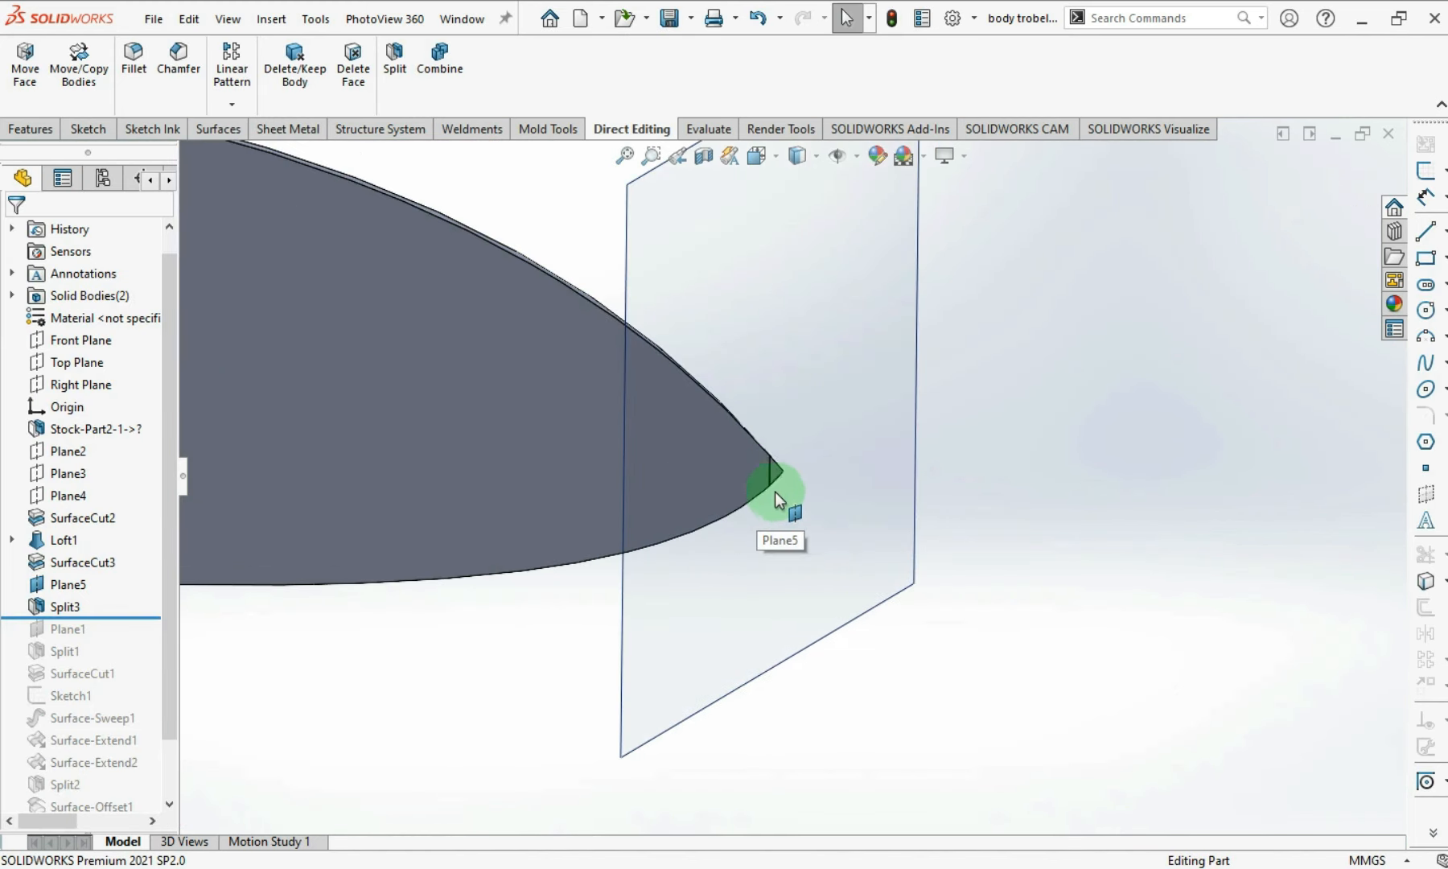
scroll(777, 468, down, 5)
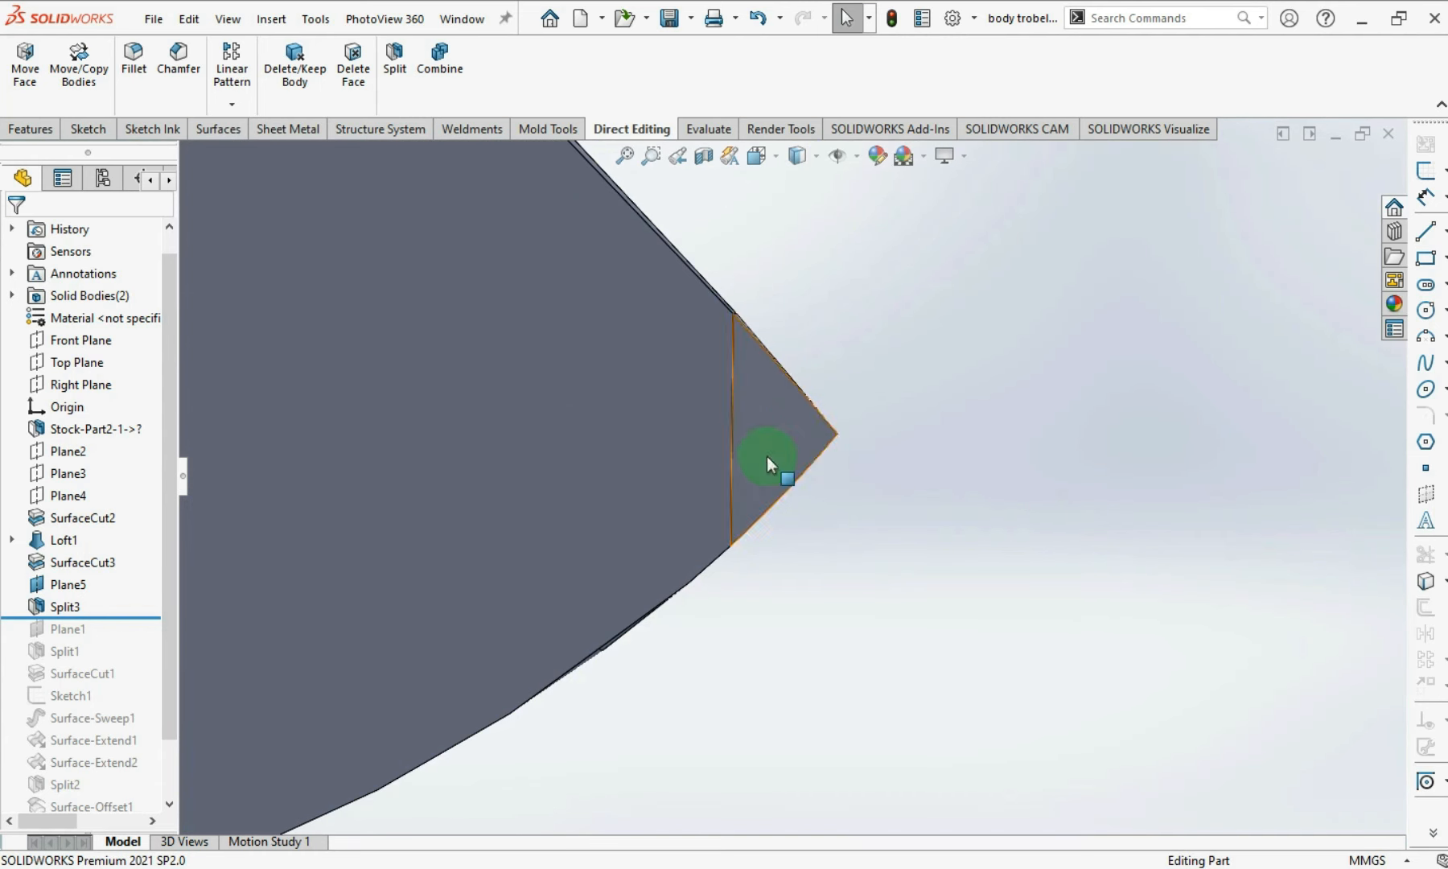
click(53, 129)
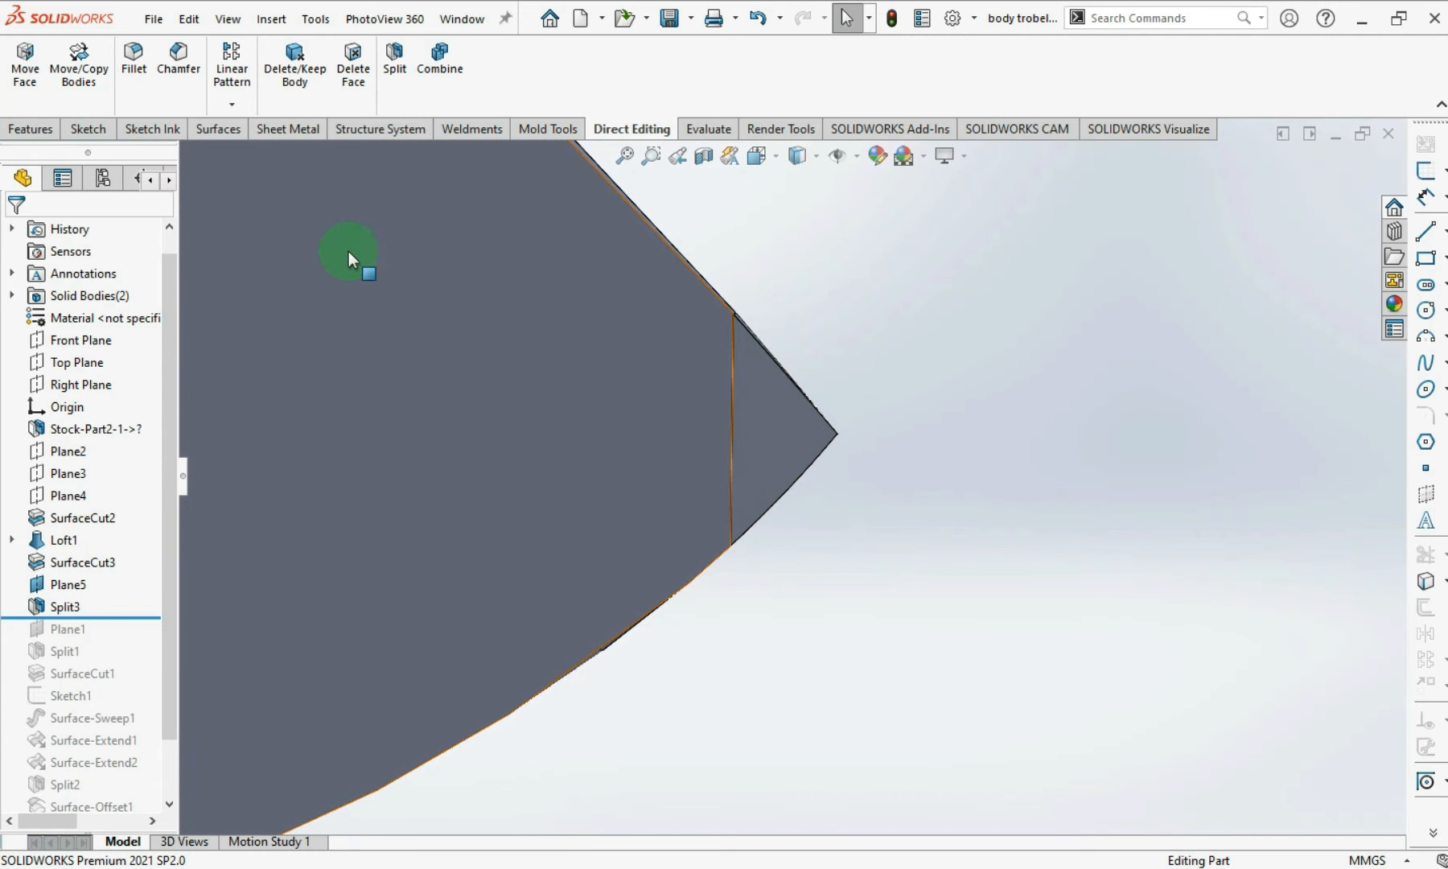
scroll(696, 373, up, 5)
middle_drag(696, 374, 741, 472)
scroll(481, 468, down, 7)
middle_drag(688, 525, 663, 626)
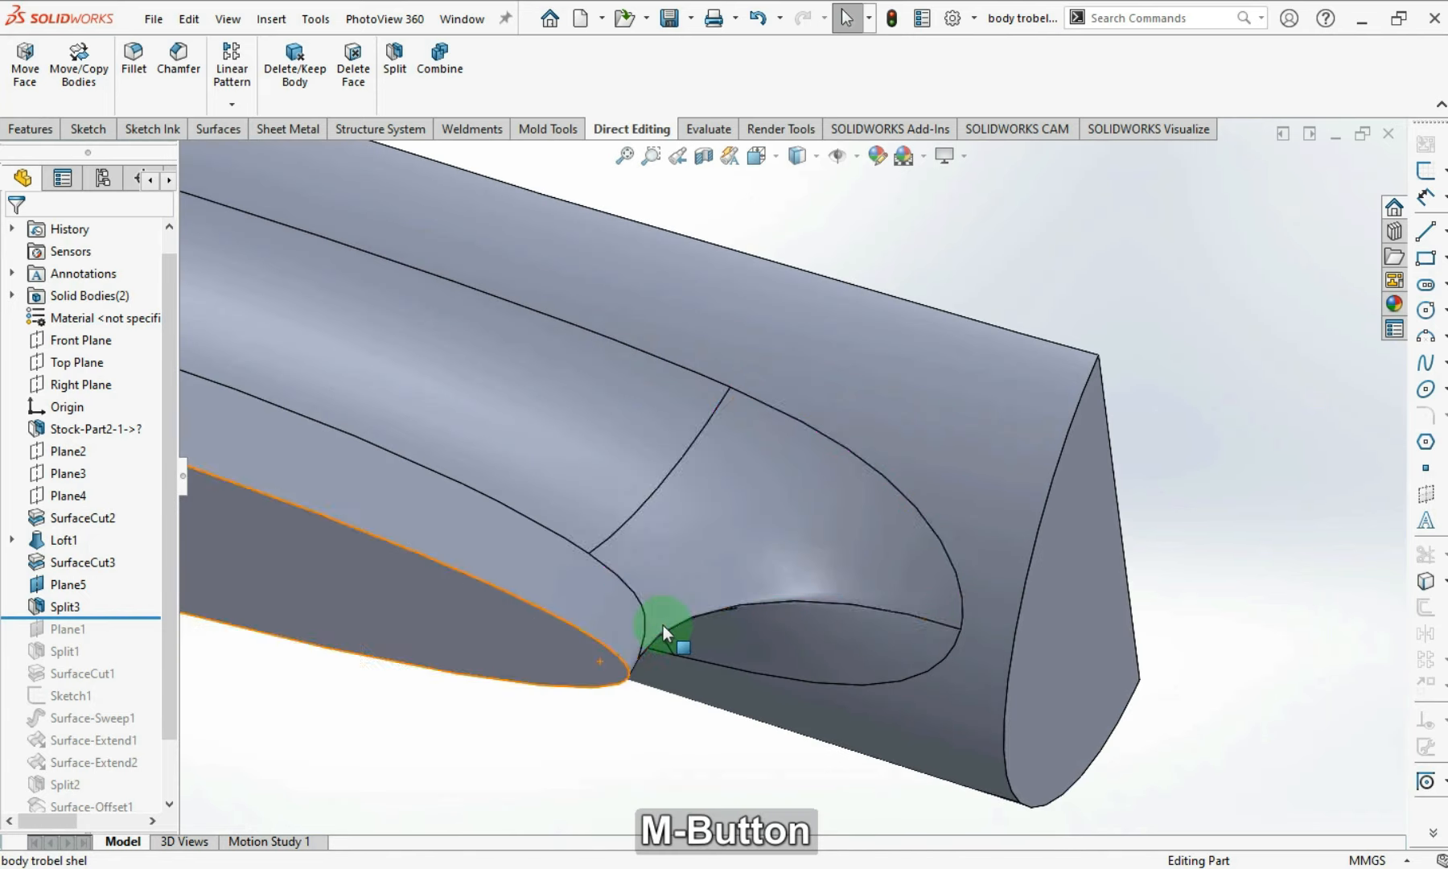
scroll(663, 626, down, 3)
click(693, 501)
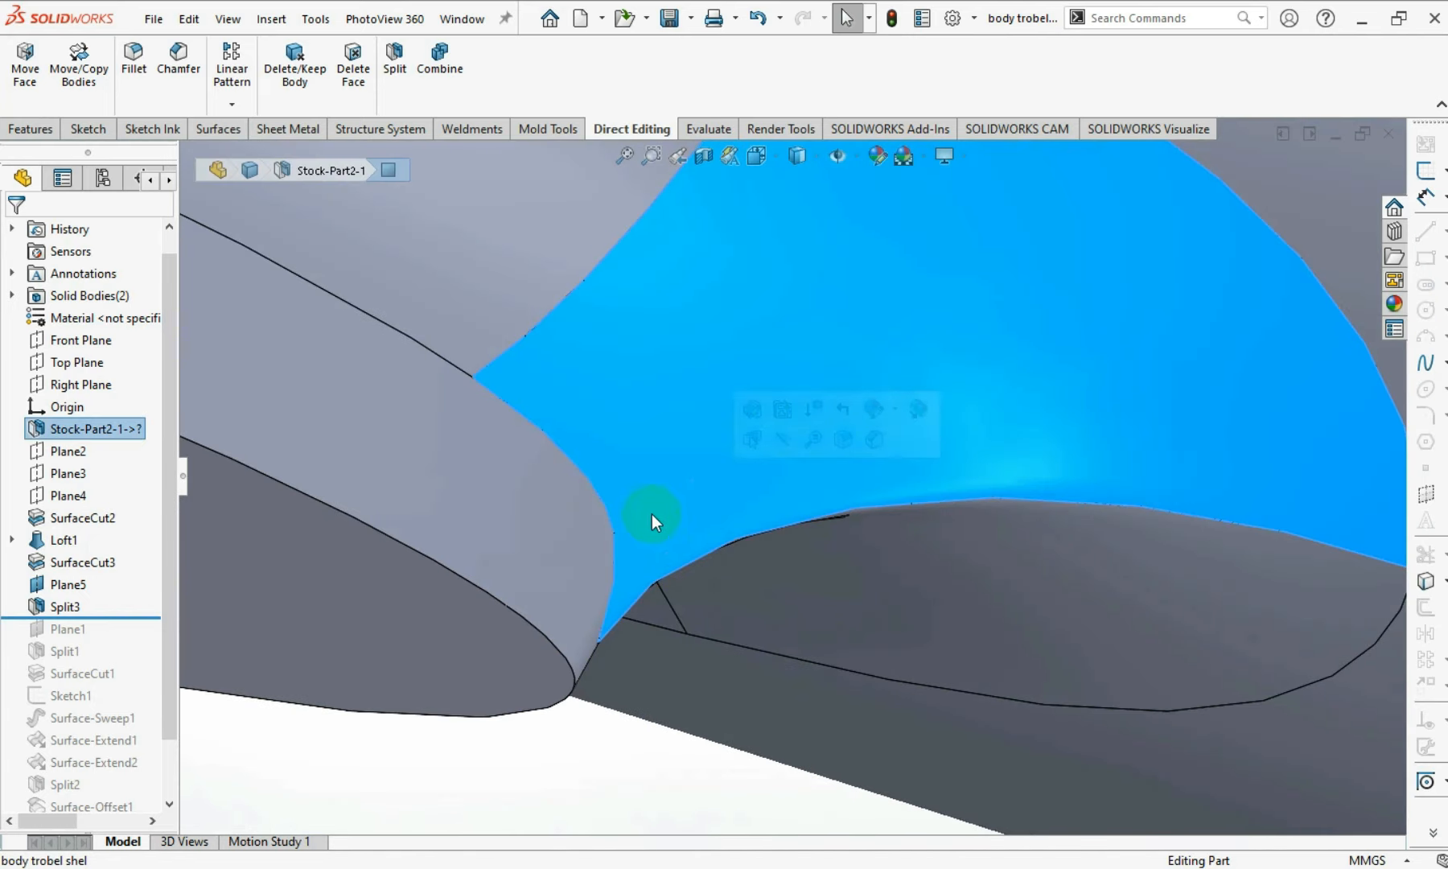
middle_drag(652, 515, 660, 430)
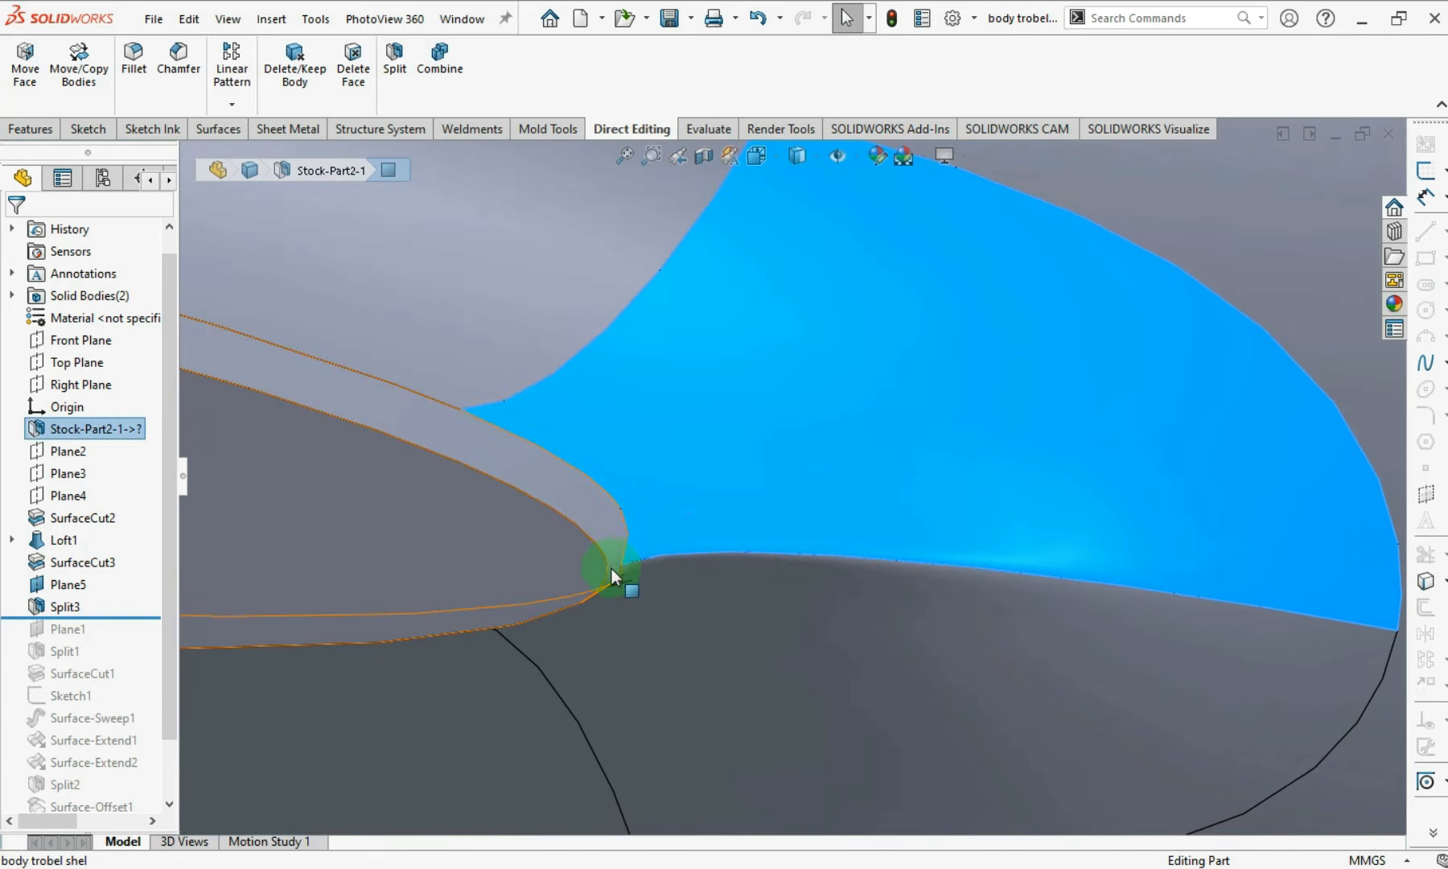
scroll(629, 563, down, 3)
middle_drag(629, 563, 1065, 412)
scroll(771, 520, up, 6)
click(671, 573)
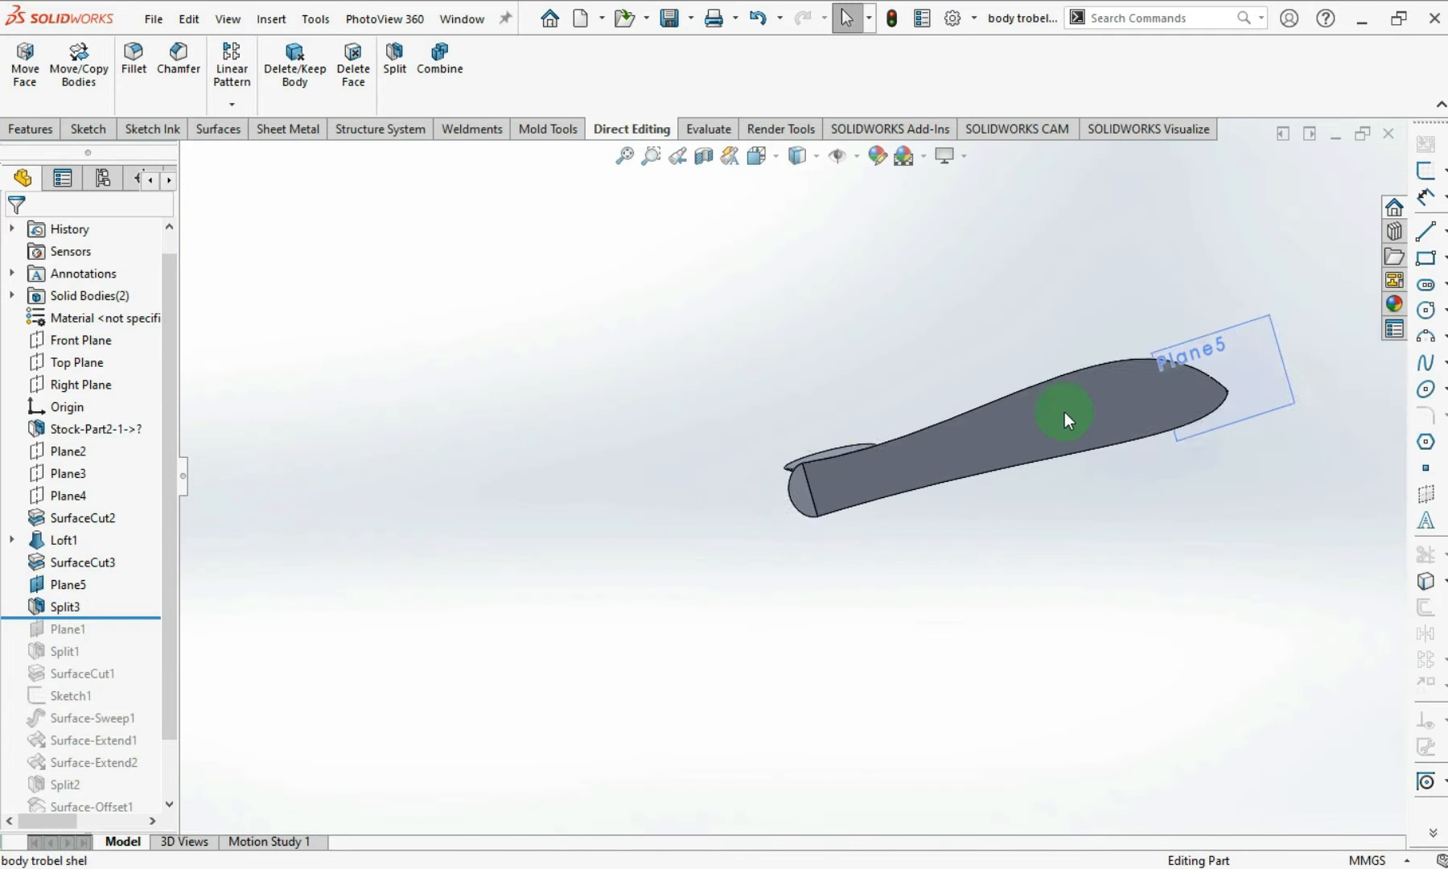
- Try to shell the split main body to a 0.8 mm thickness, removing its flat cut face
scroll(1065, 412, down, 3)
click(37, 133)
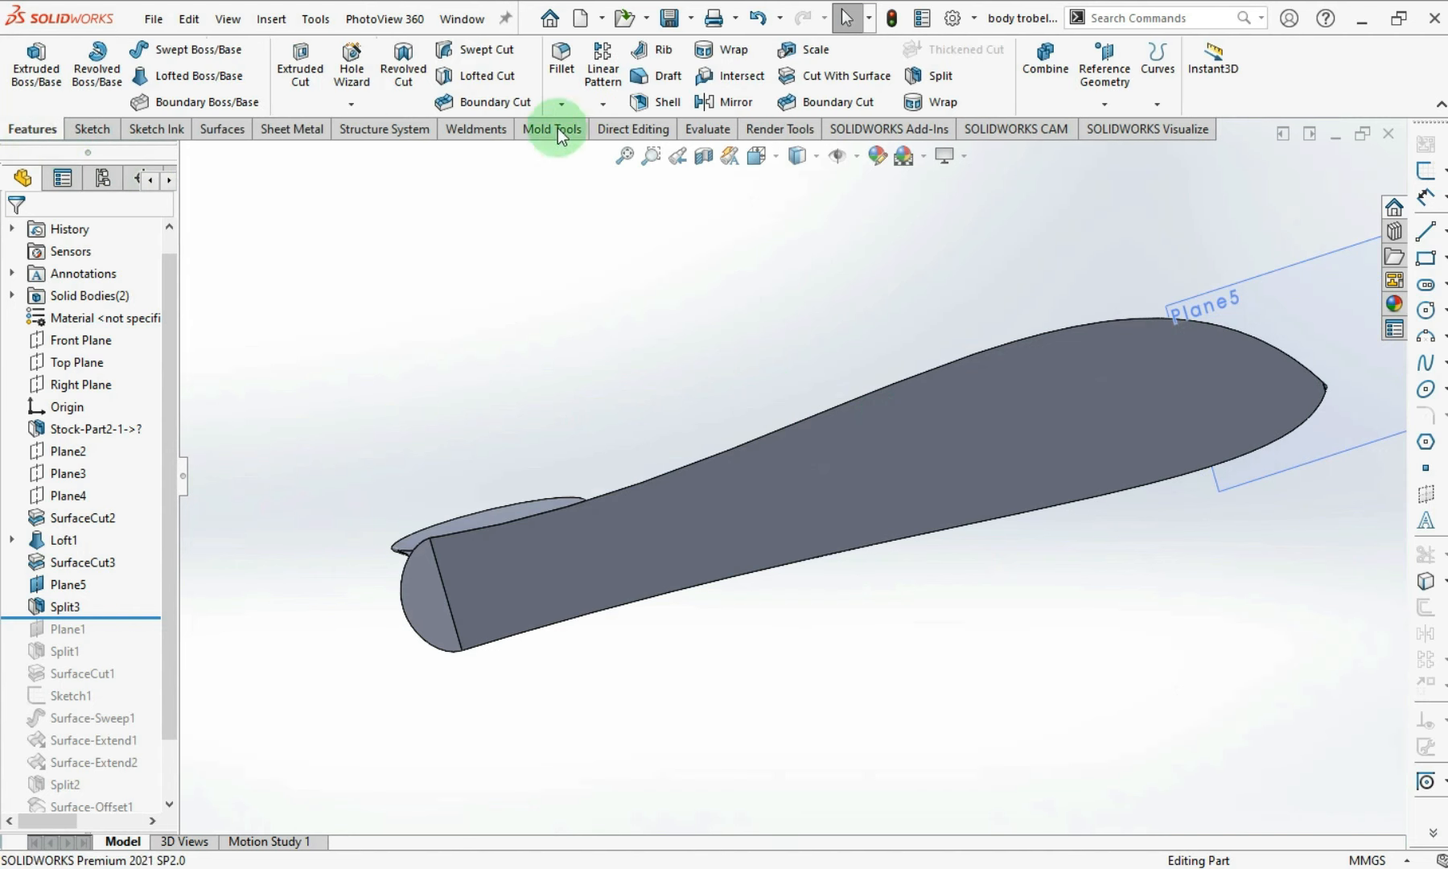
click(661, 102)
click(594, 554)
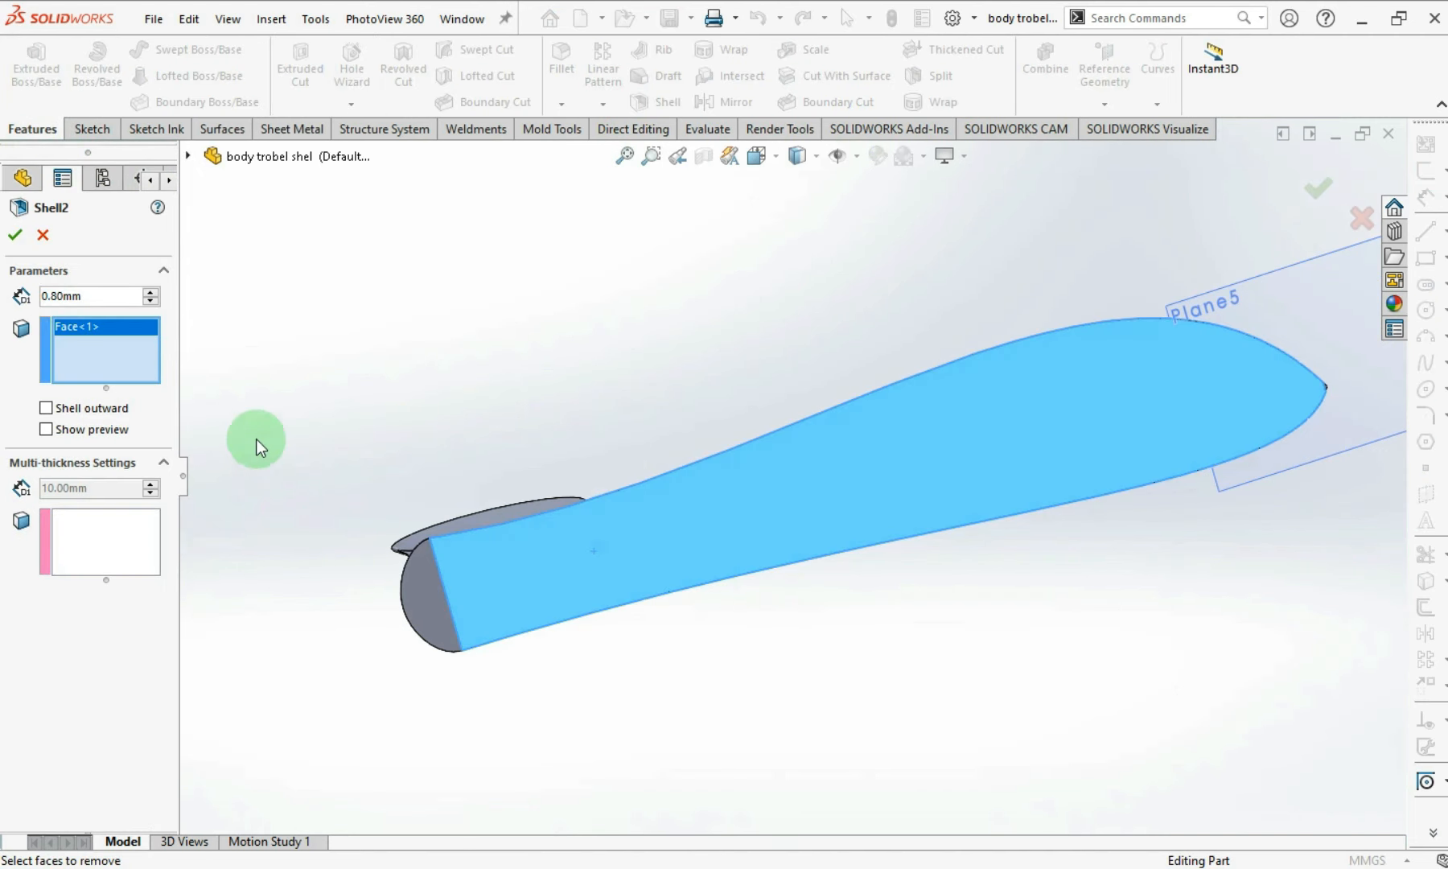
click(14, 235)
click(786, 466)
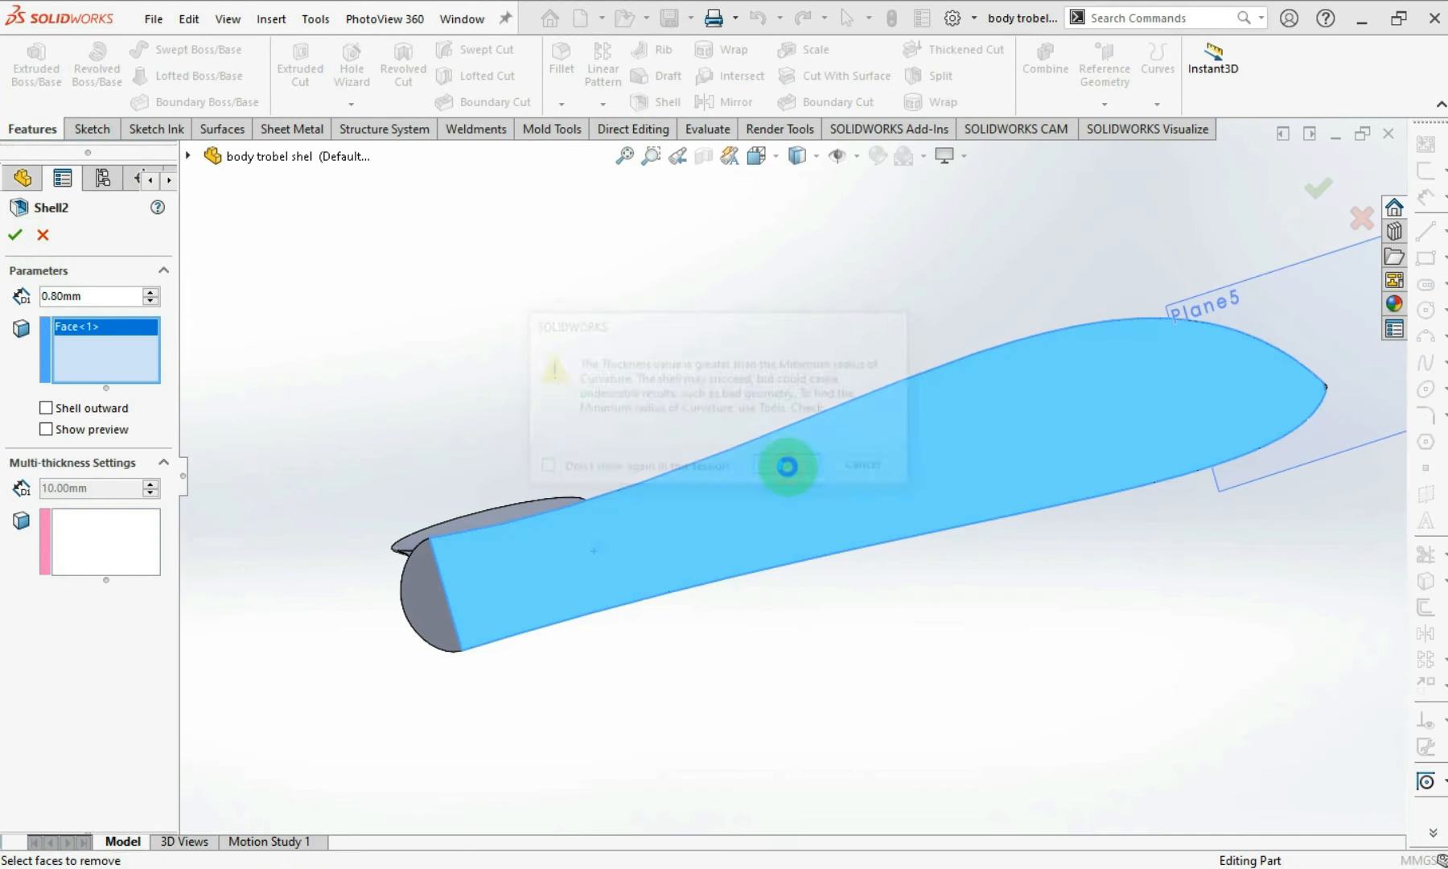
- Run the shell's error diagnostics on the failing faces, examine the flagged nose and recess faces, and cancel the shell
click(66, 691)
click(441, 656)
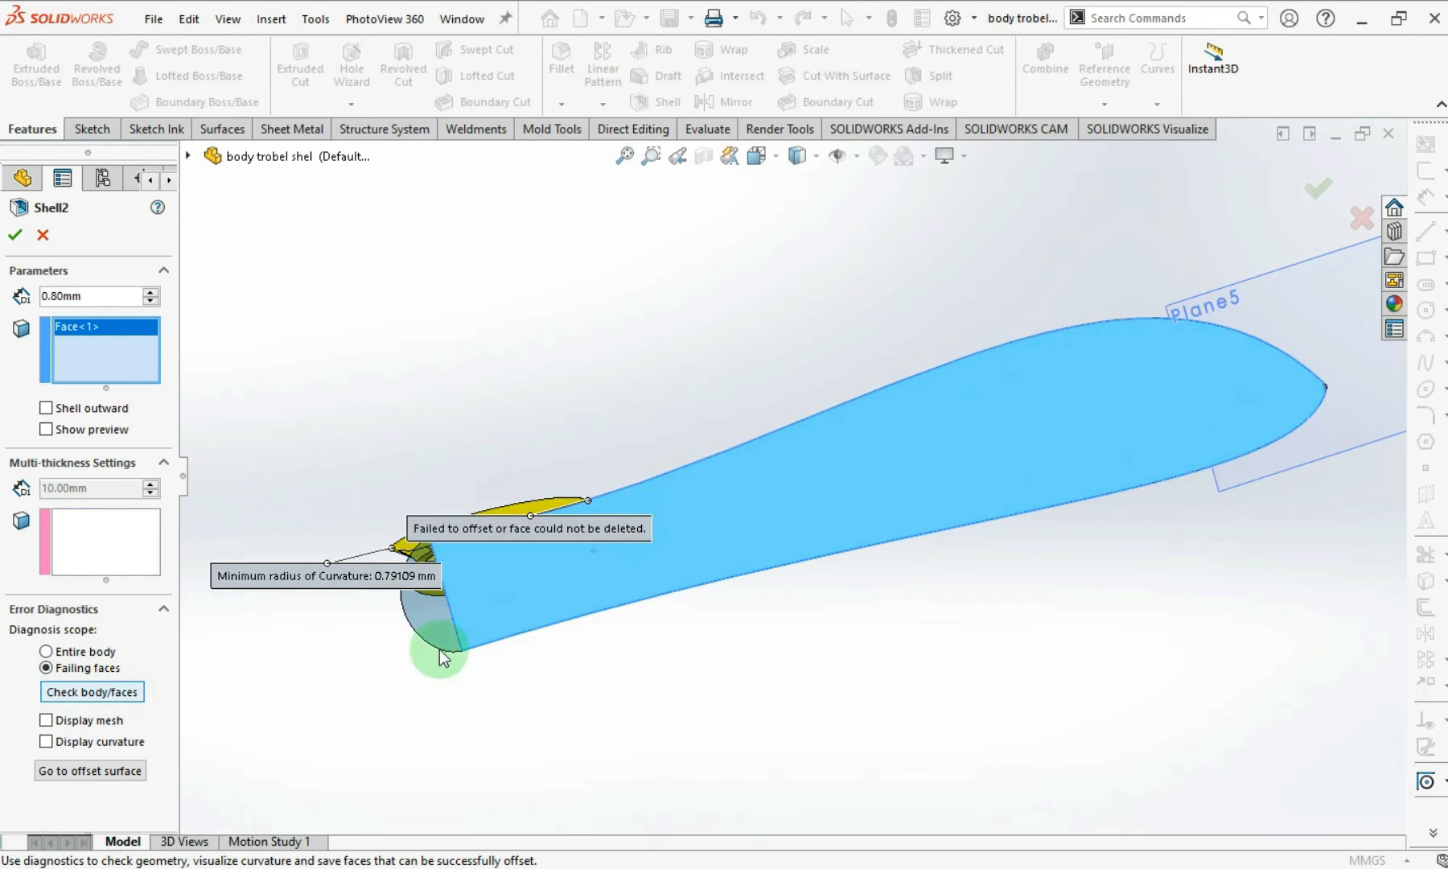
middle_drag(441, 656, 628, 593)
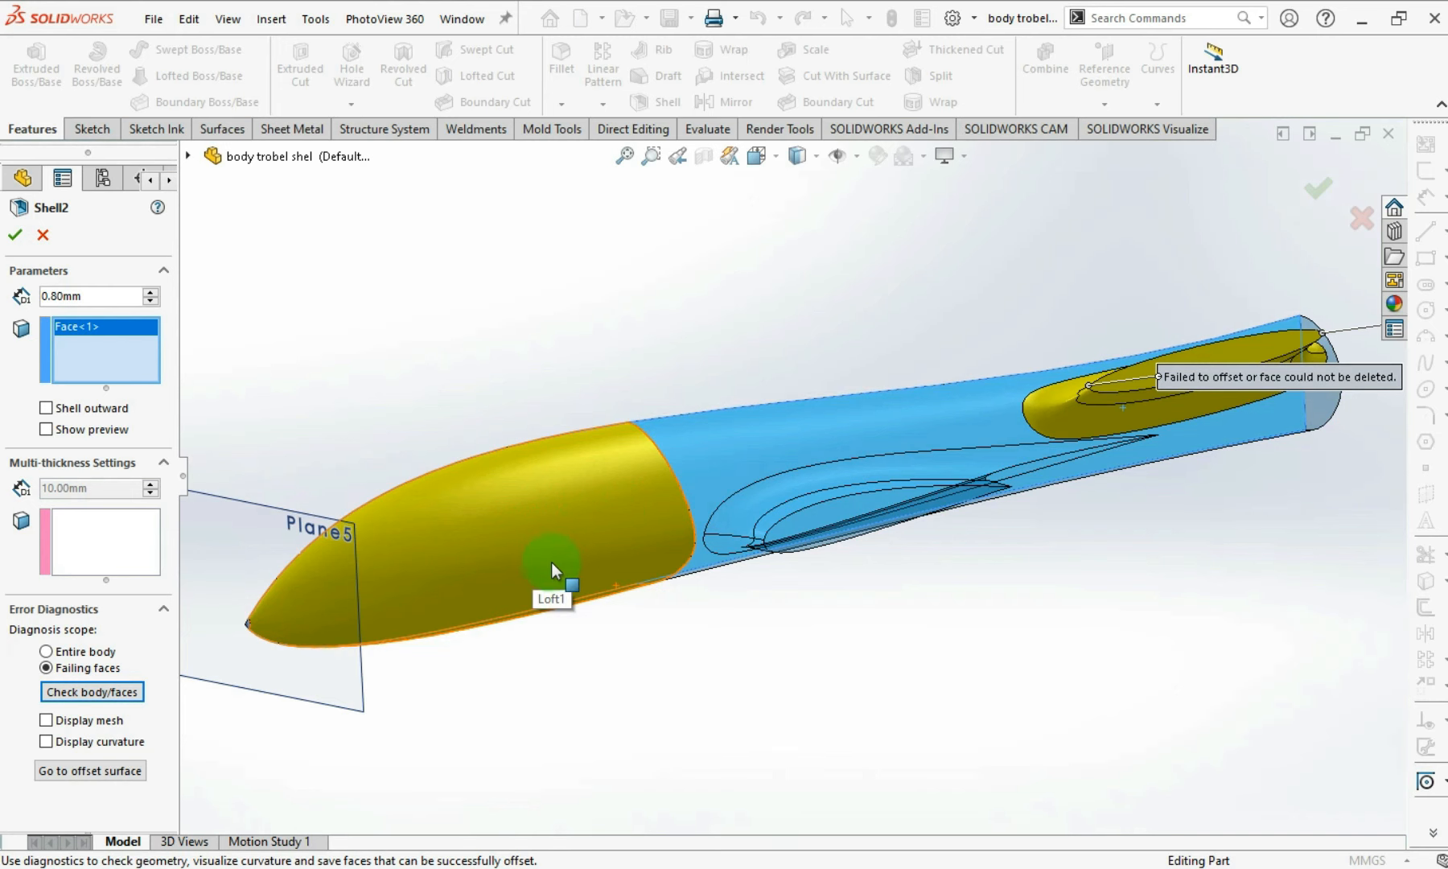
middle_drag(551, 562, 554, 611)
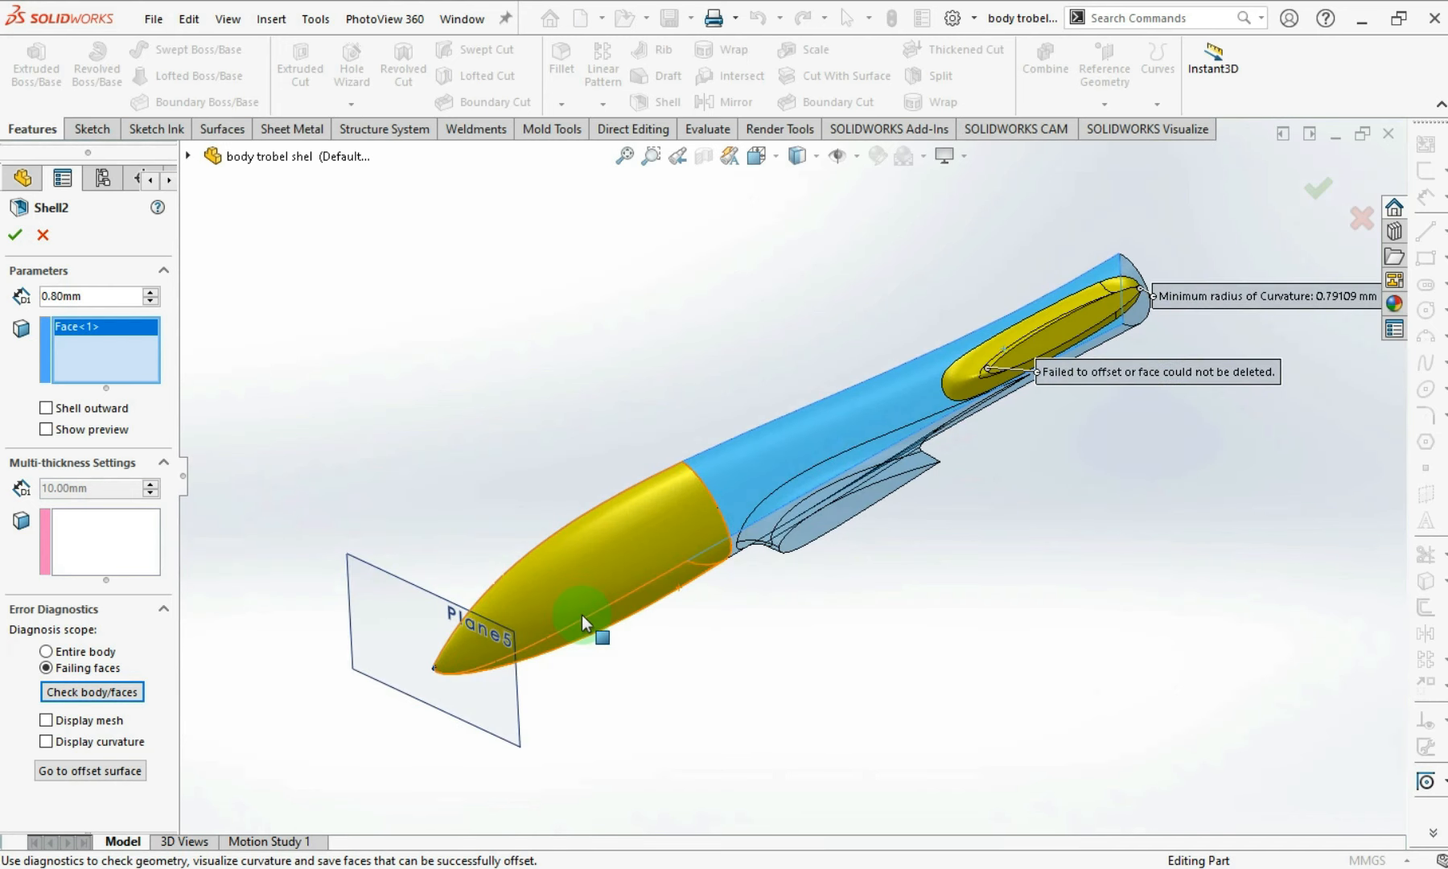
scroll(1254, 308, down, 5)
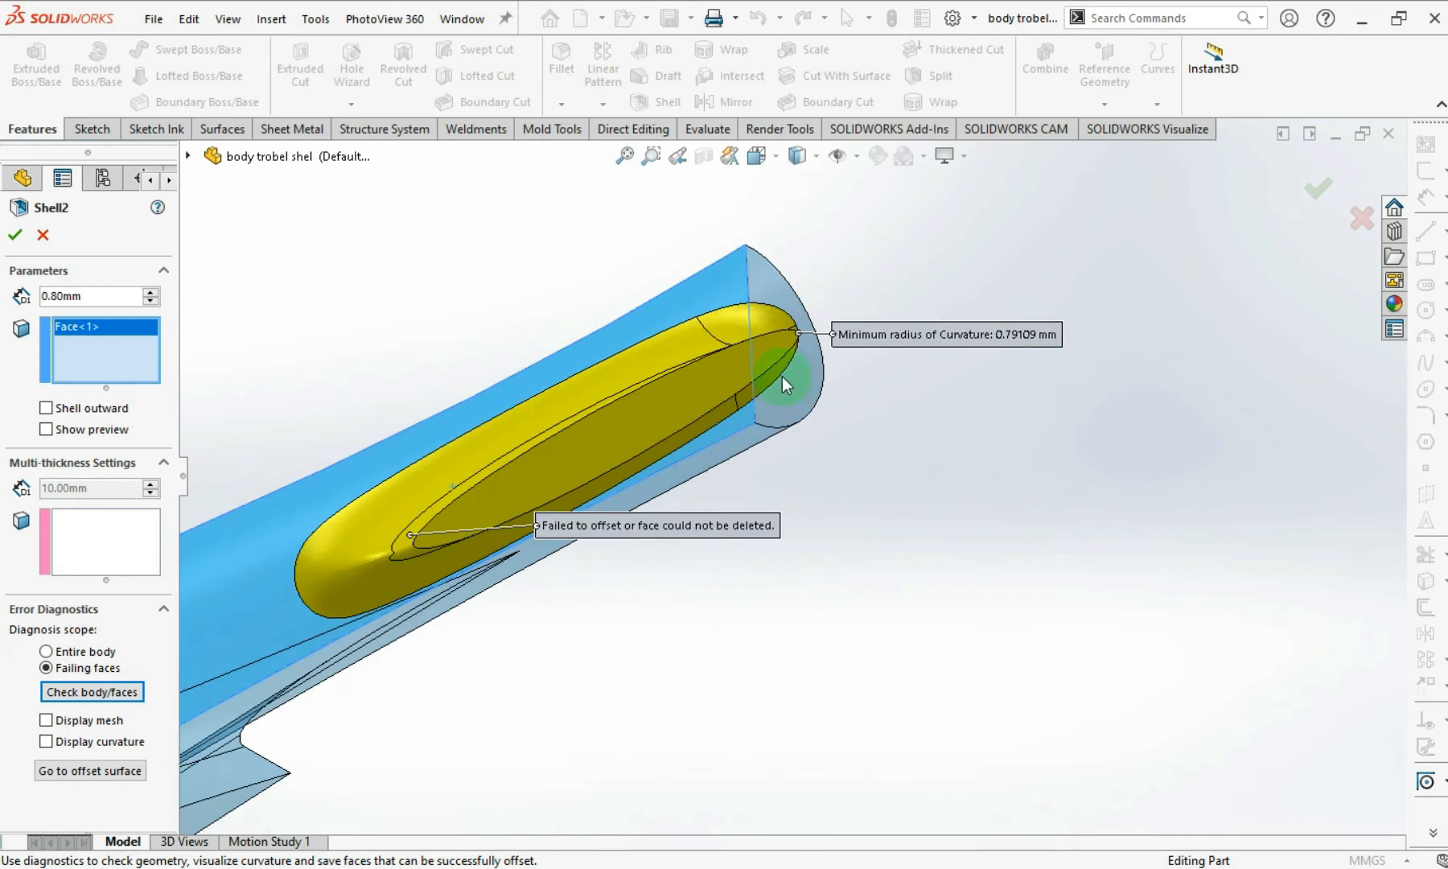
scroll(783, 382, down, 3)
middle_drag(782, 382, 730, 426)
scroll(646, 386, up, 4)
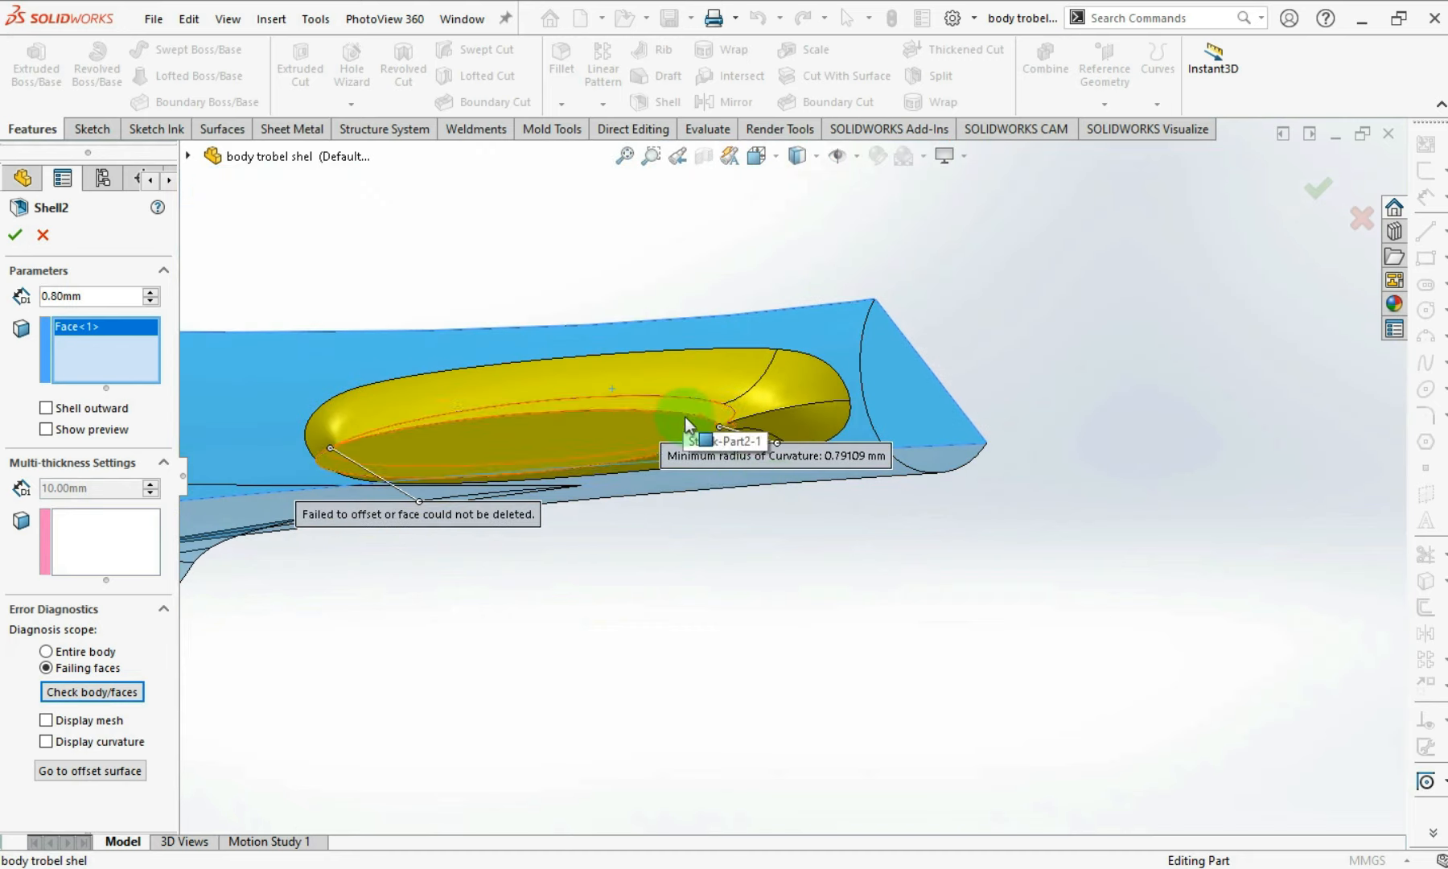
drag(706, 465, 653, 561)
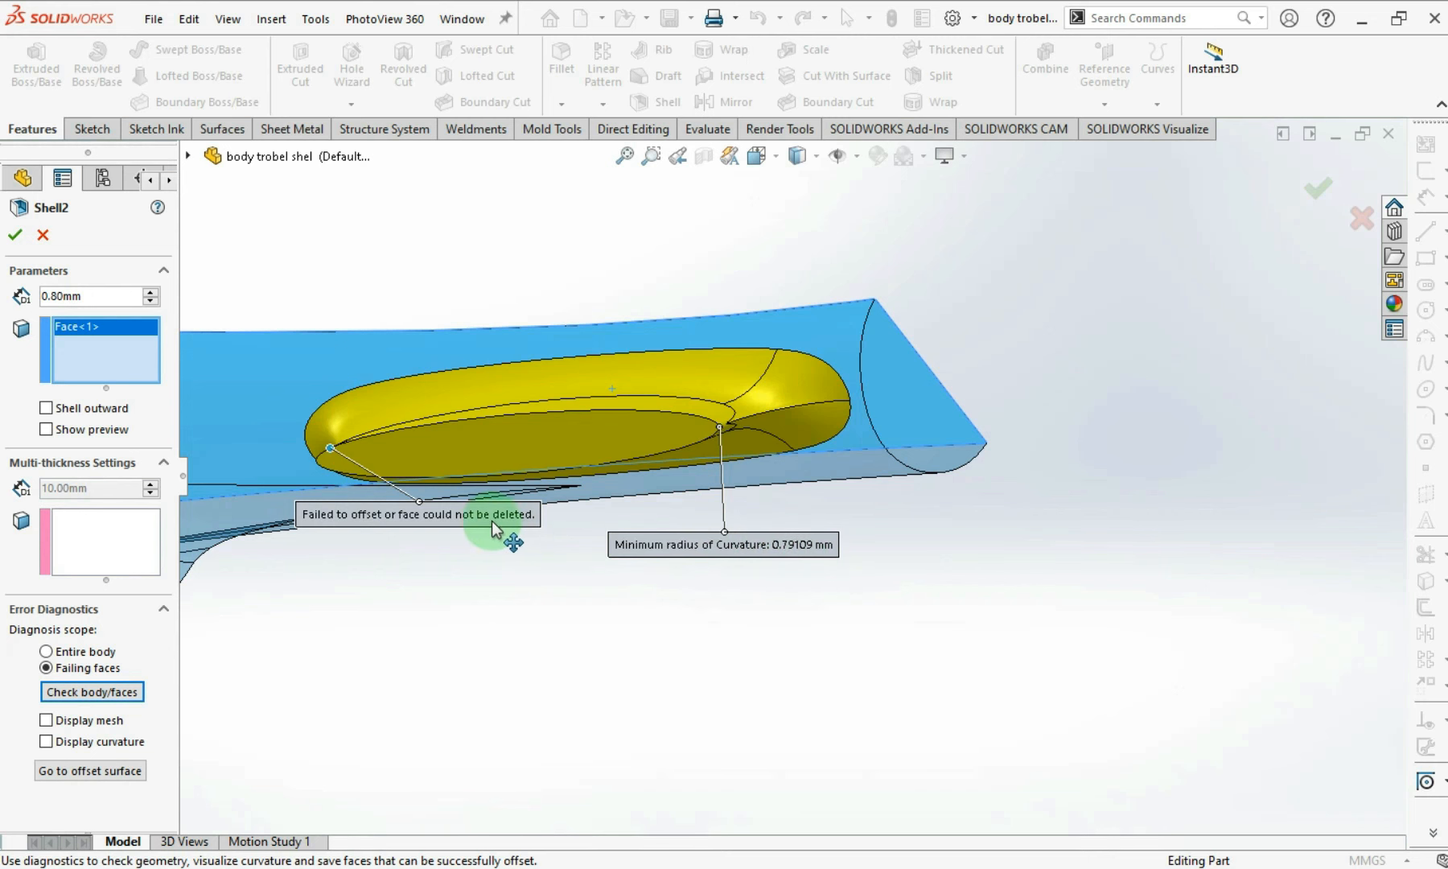
drag(493, 527, 422, 548)
click(42, 244)
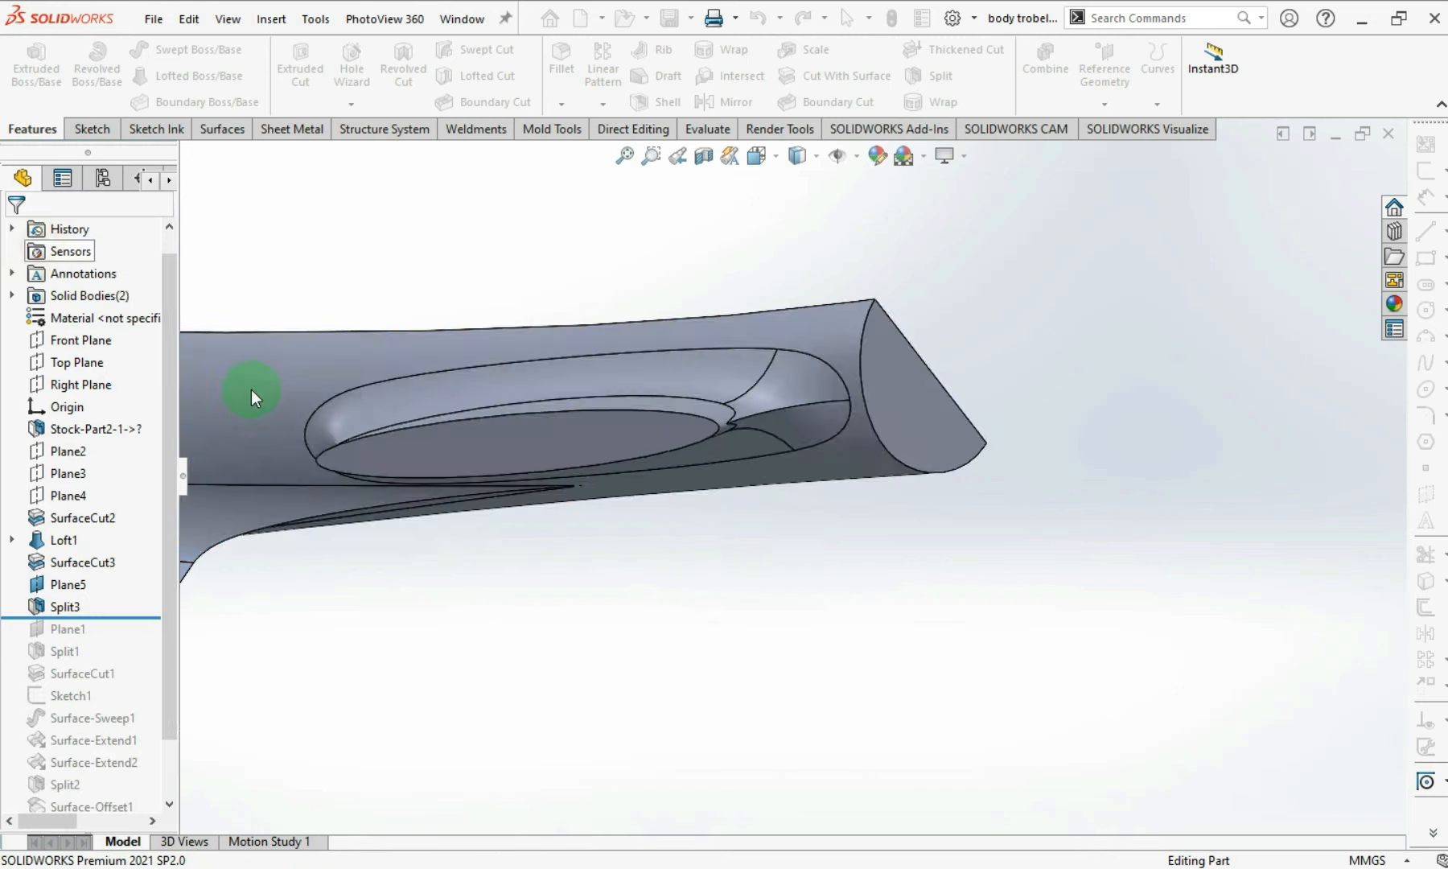
- Create a swept surface with a 2 mm circular profile along the curved edge running from the recess's sharp corner to its outer boundary
scroll(719, 510, down, 5)
click(754, 470)
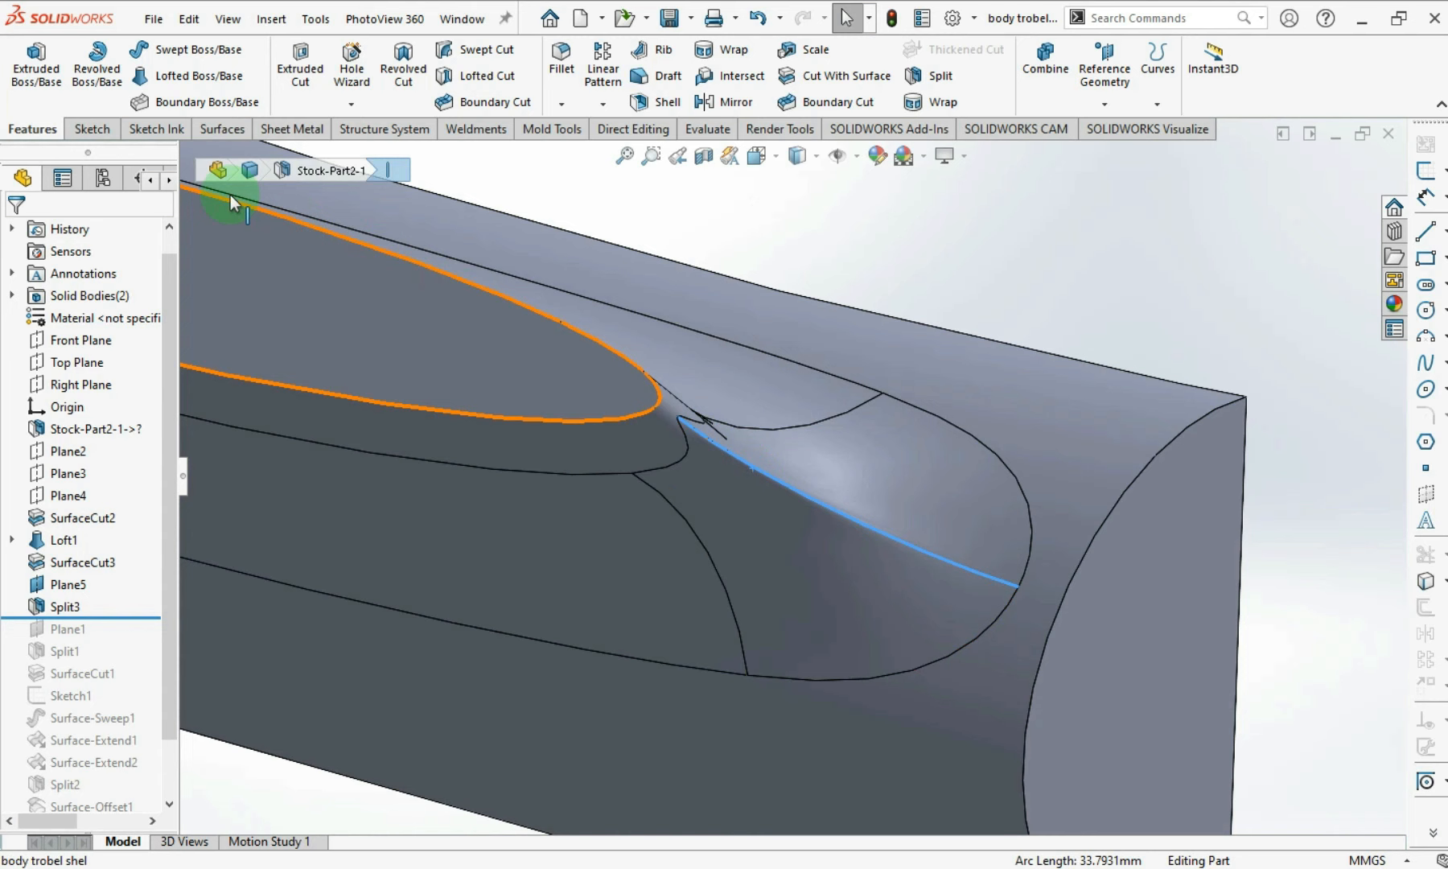
click(222, 133)
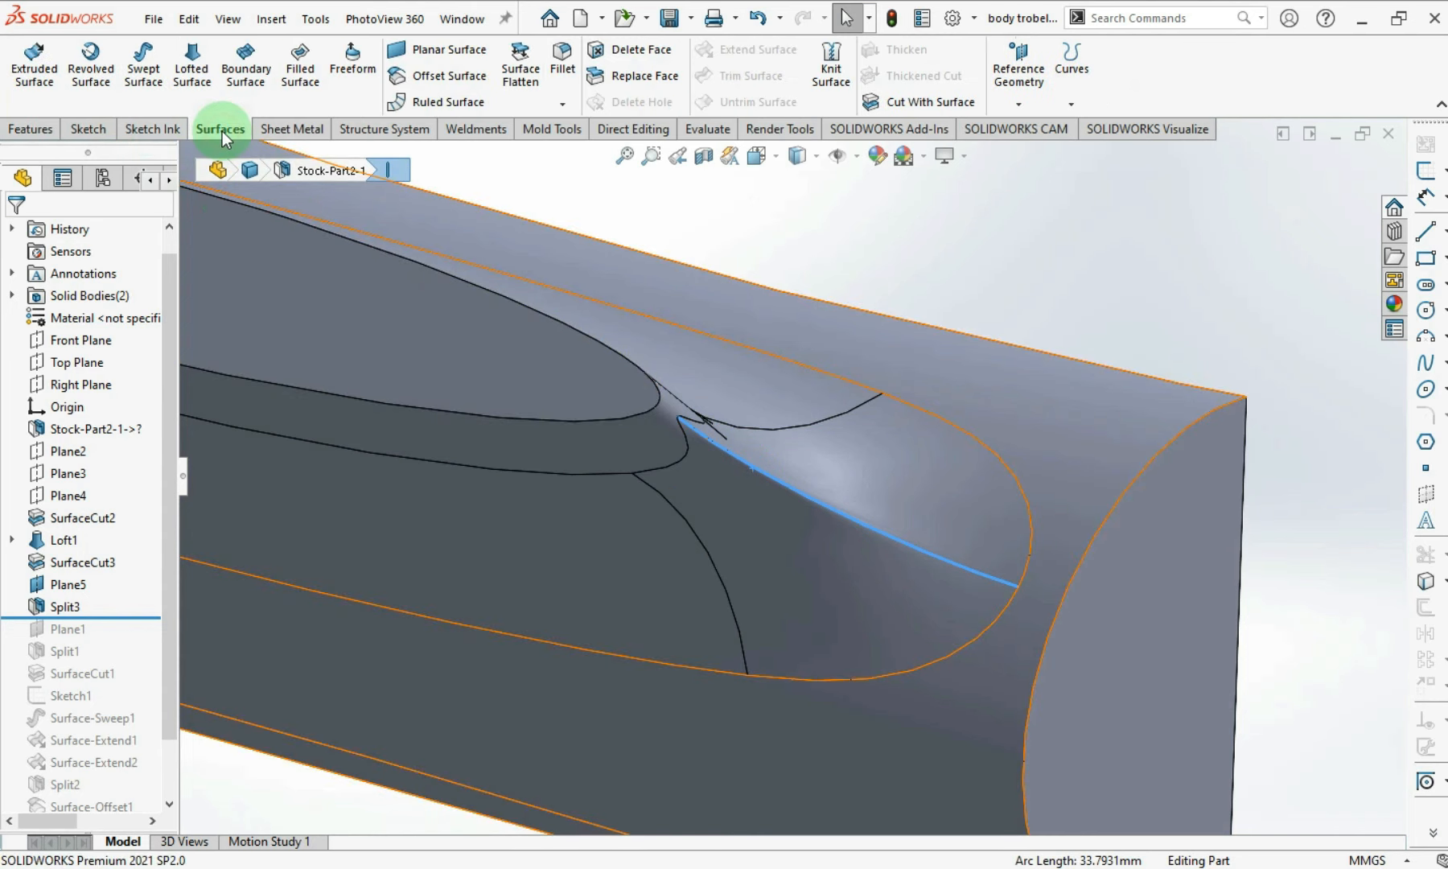
click(142, 84)
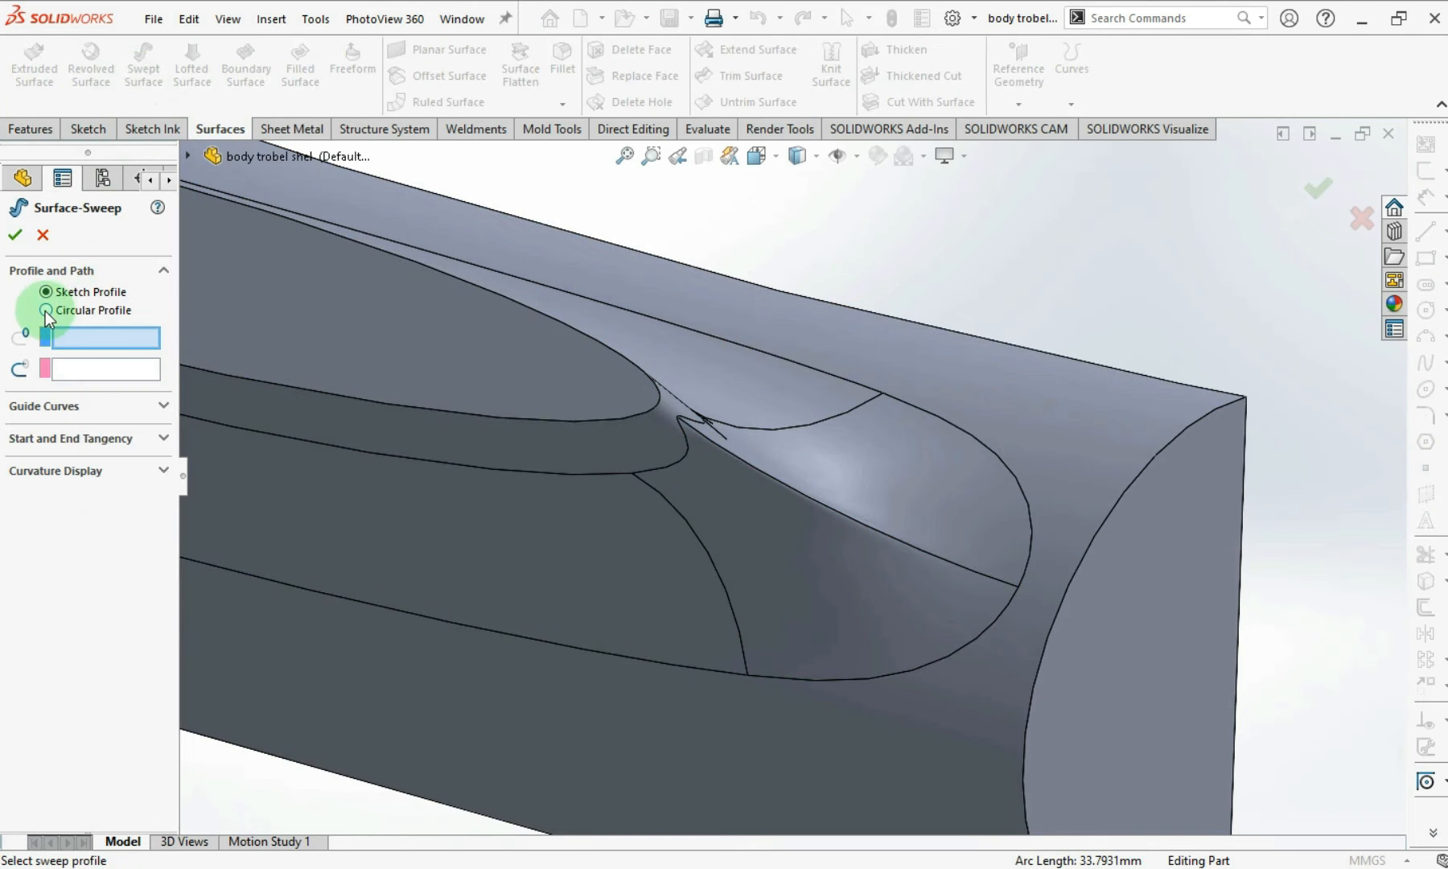
click(84, 313)
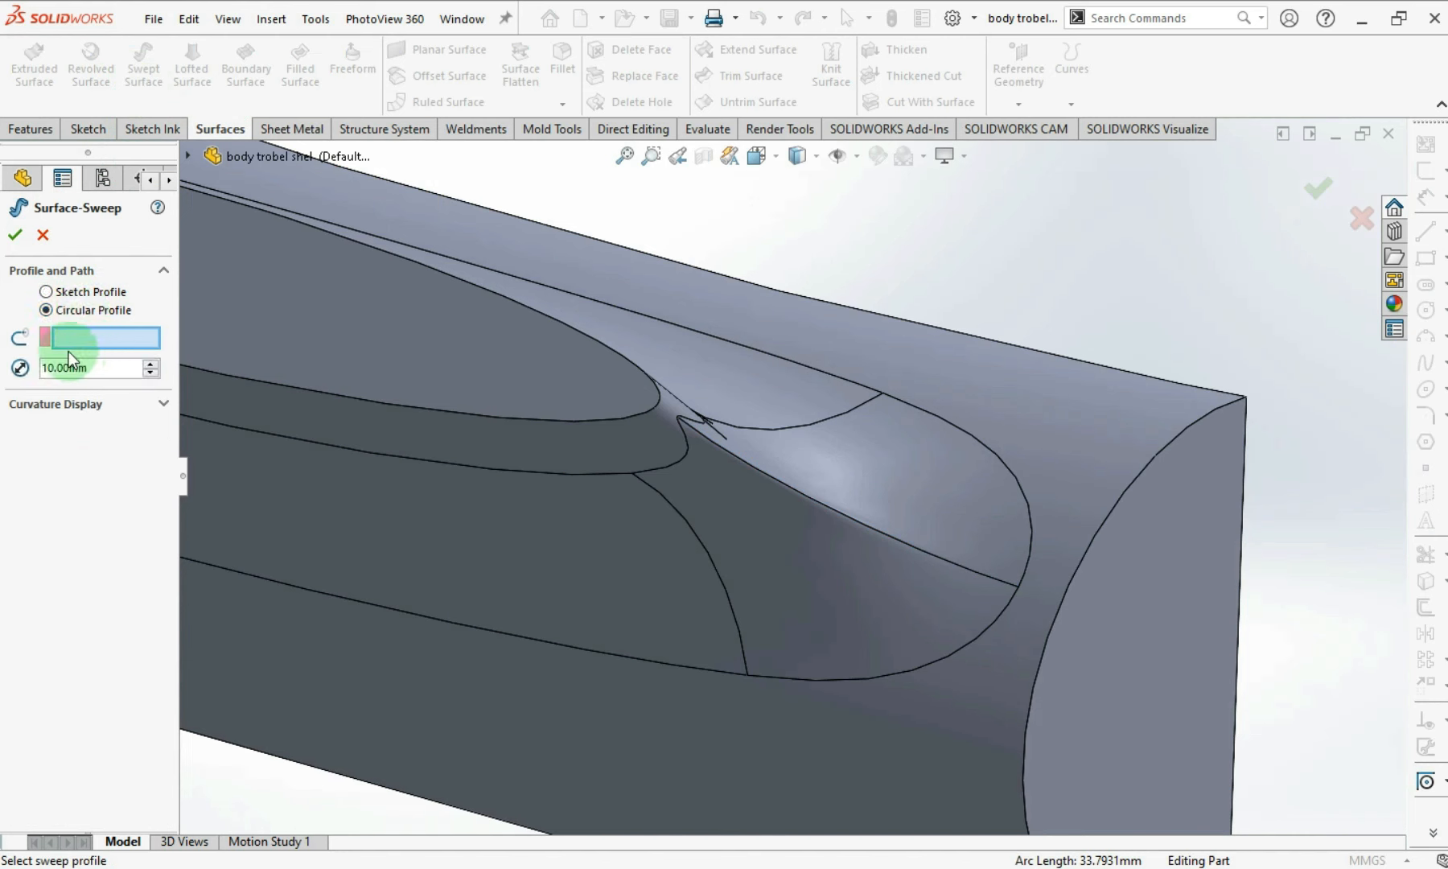
click(853, 517)
text(2)
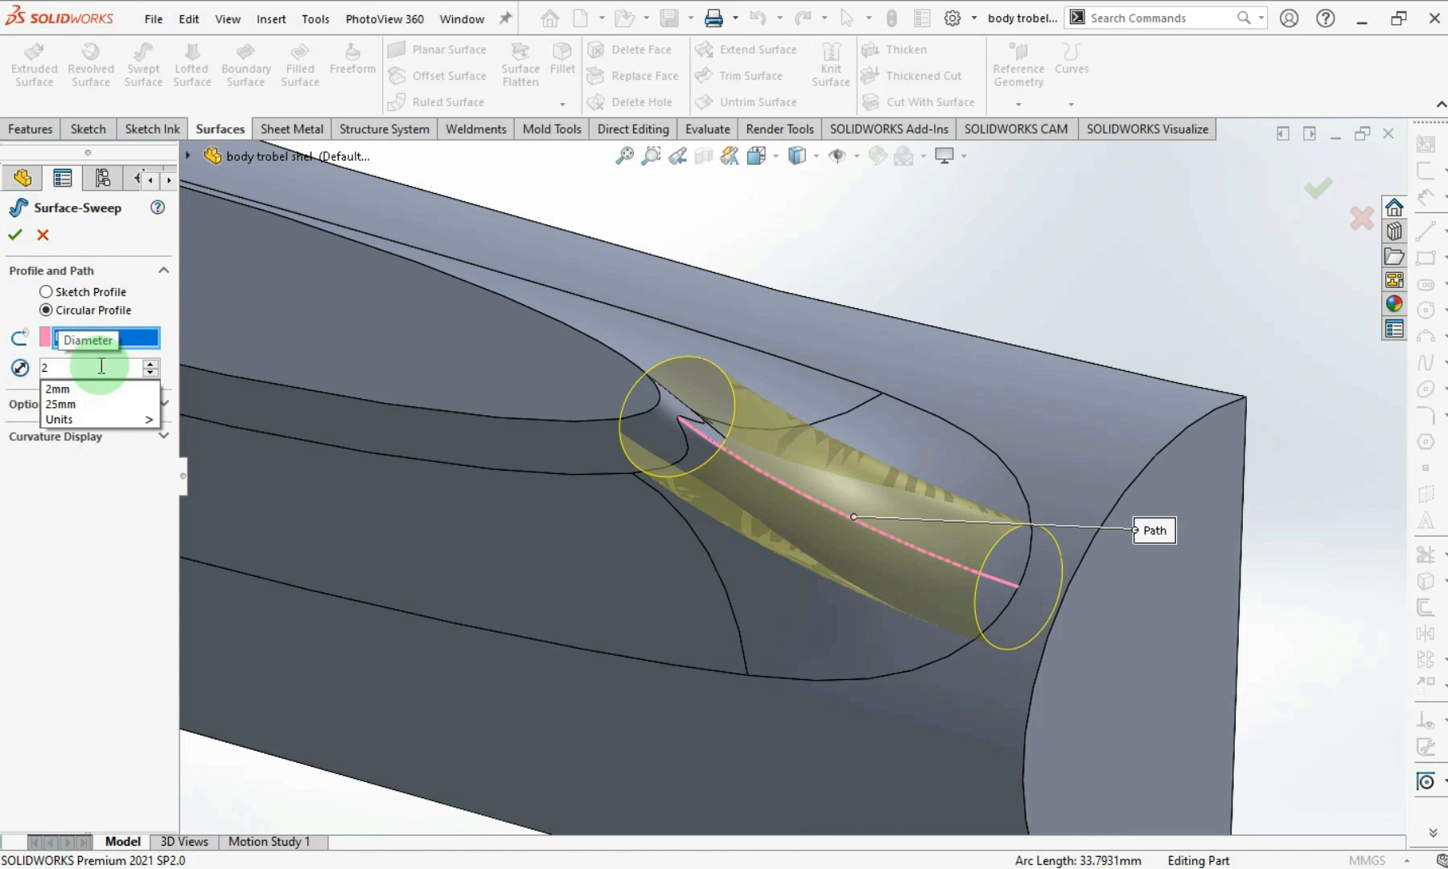
key(Return)
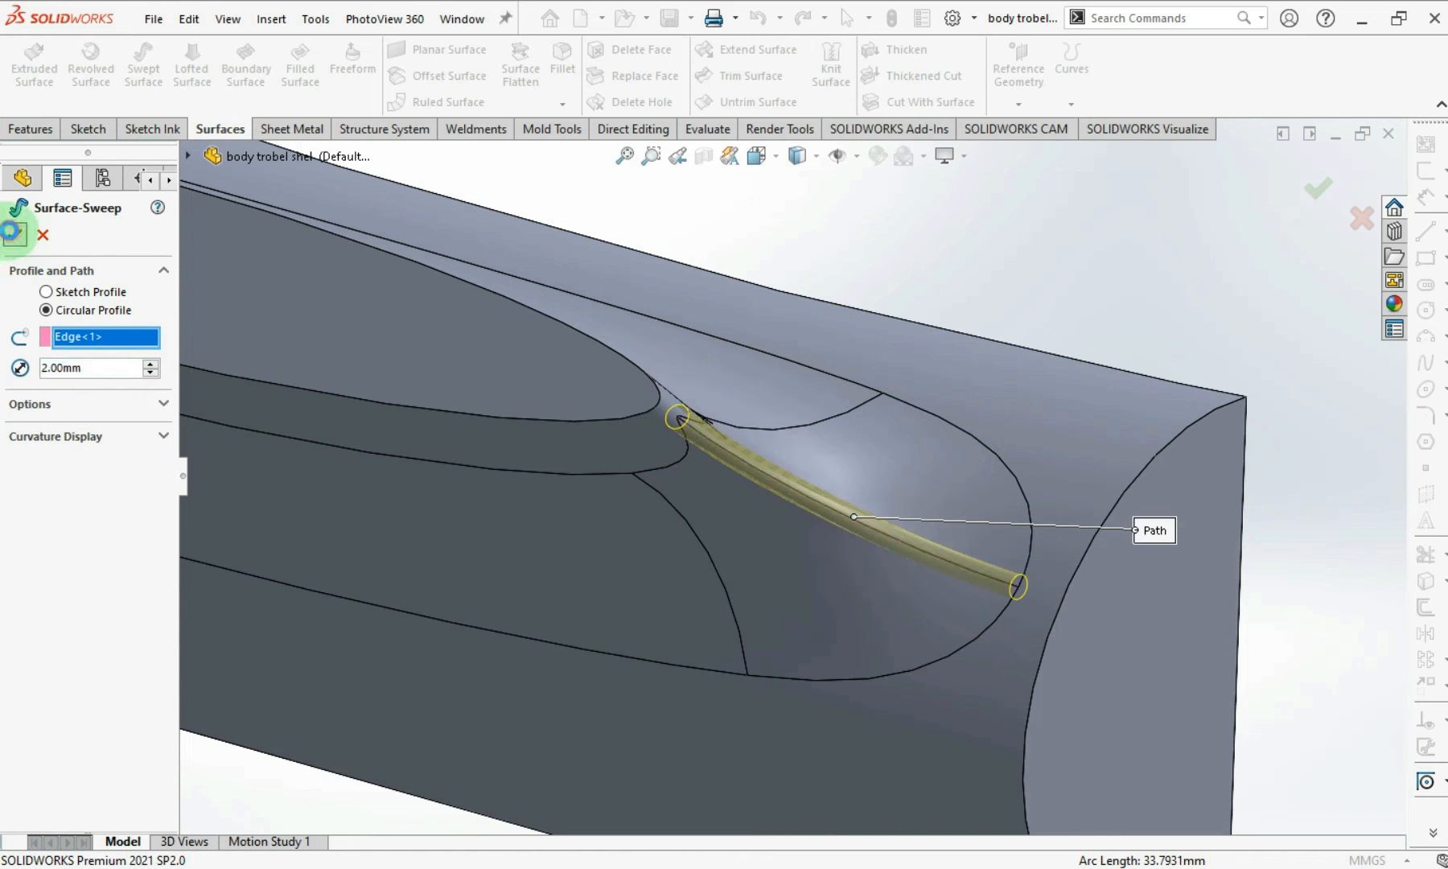
click(14, 236)
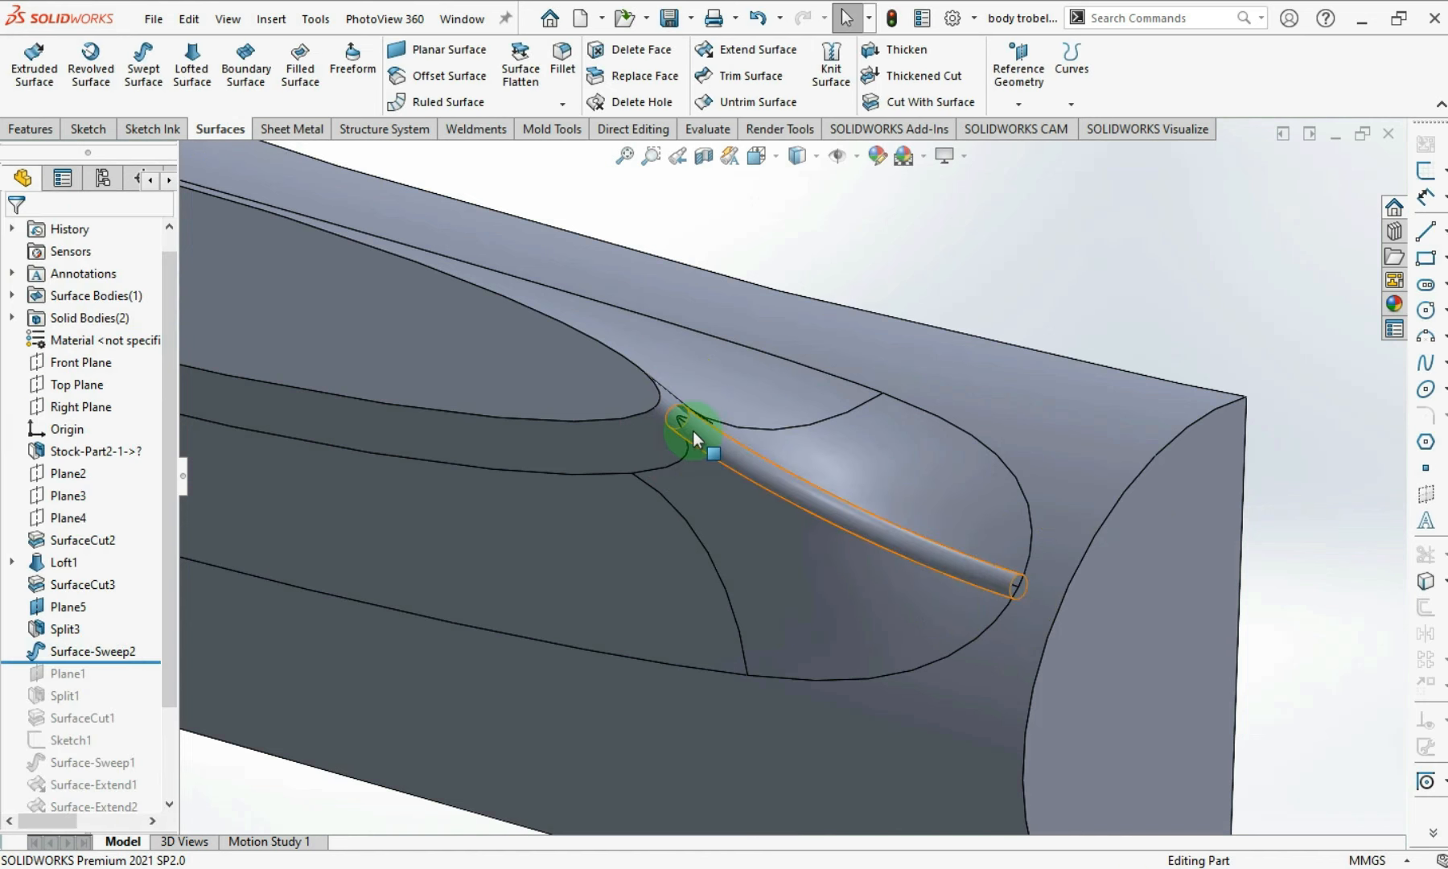
- Extend the swept tube's circular edge beside the raised oval linearly by 10 mm
scroll(688, 424, down, 3)
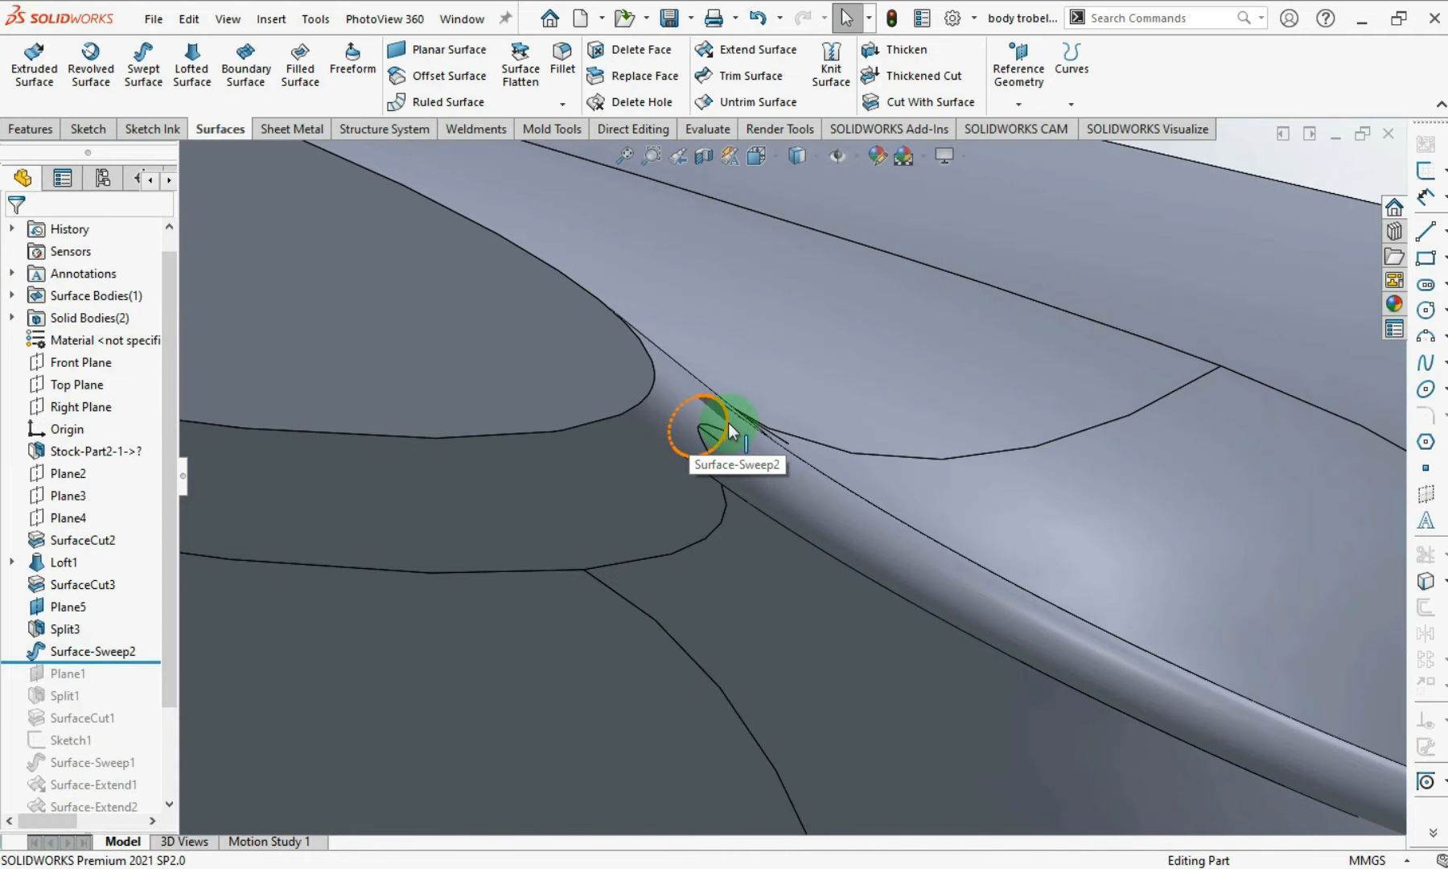
click(729, 422)
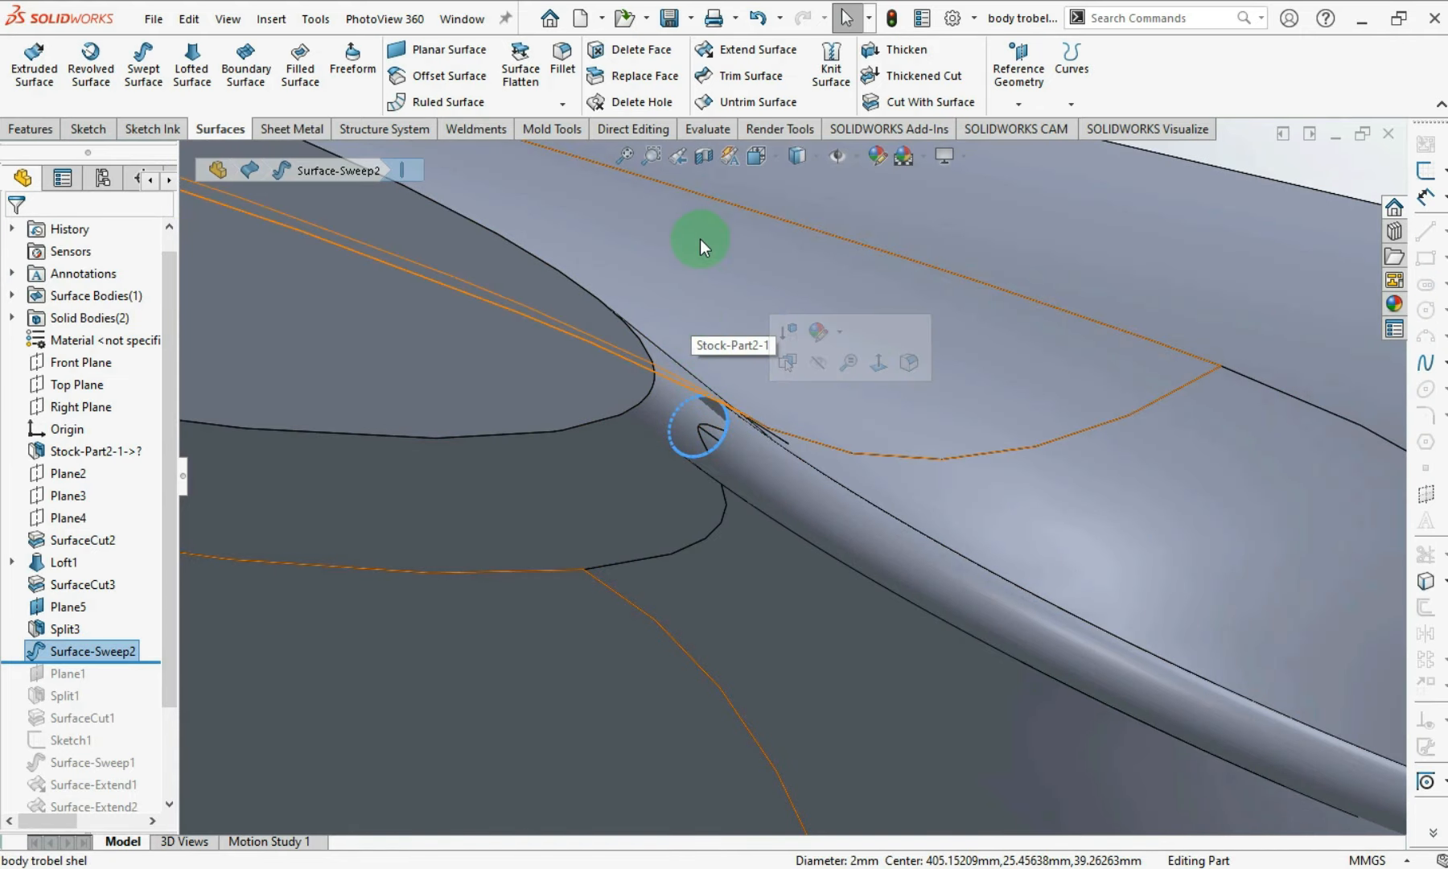
click(758, 54)
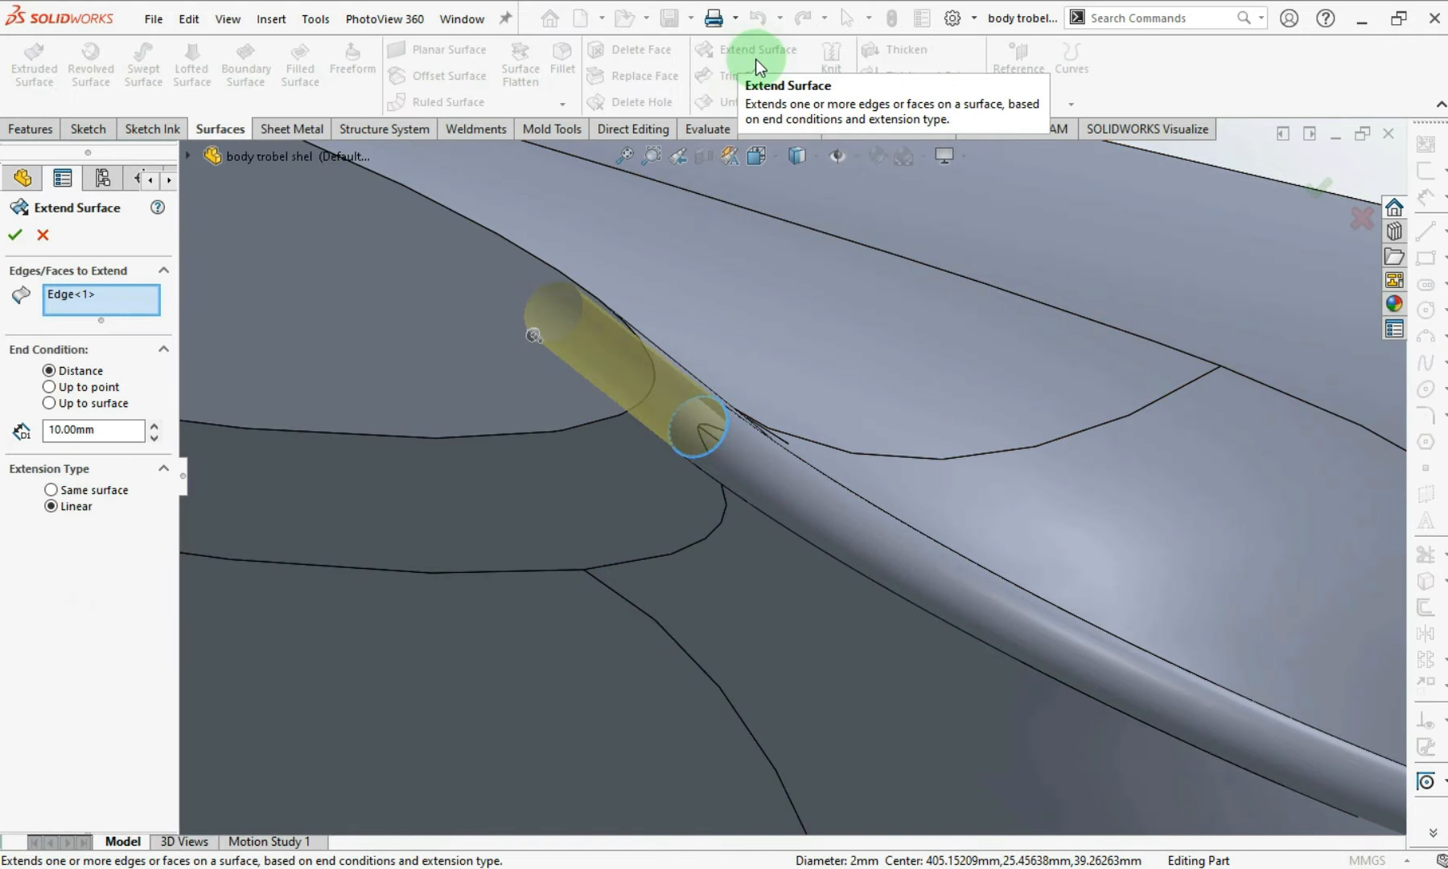
click(671, 367)
middle_drag(674, 369, 746, 428)
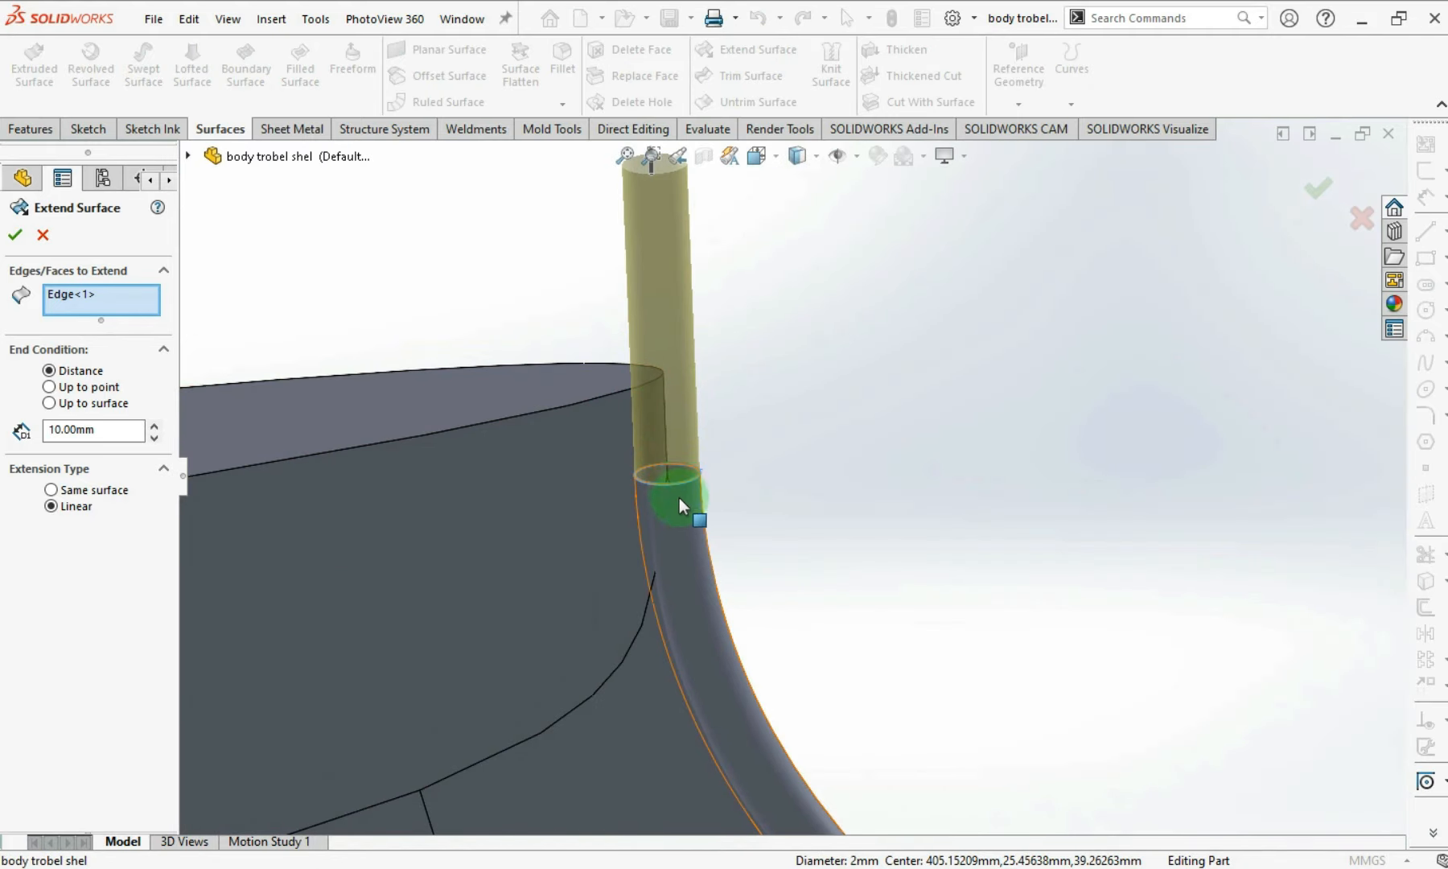
click(13, 235)
- Extend the swept tube's opposite circular edge, at the recess's outer boundary, linearly by 10 mm past the body's flat end
middle_drag(776, 489, 994, 700)
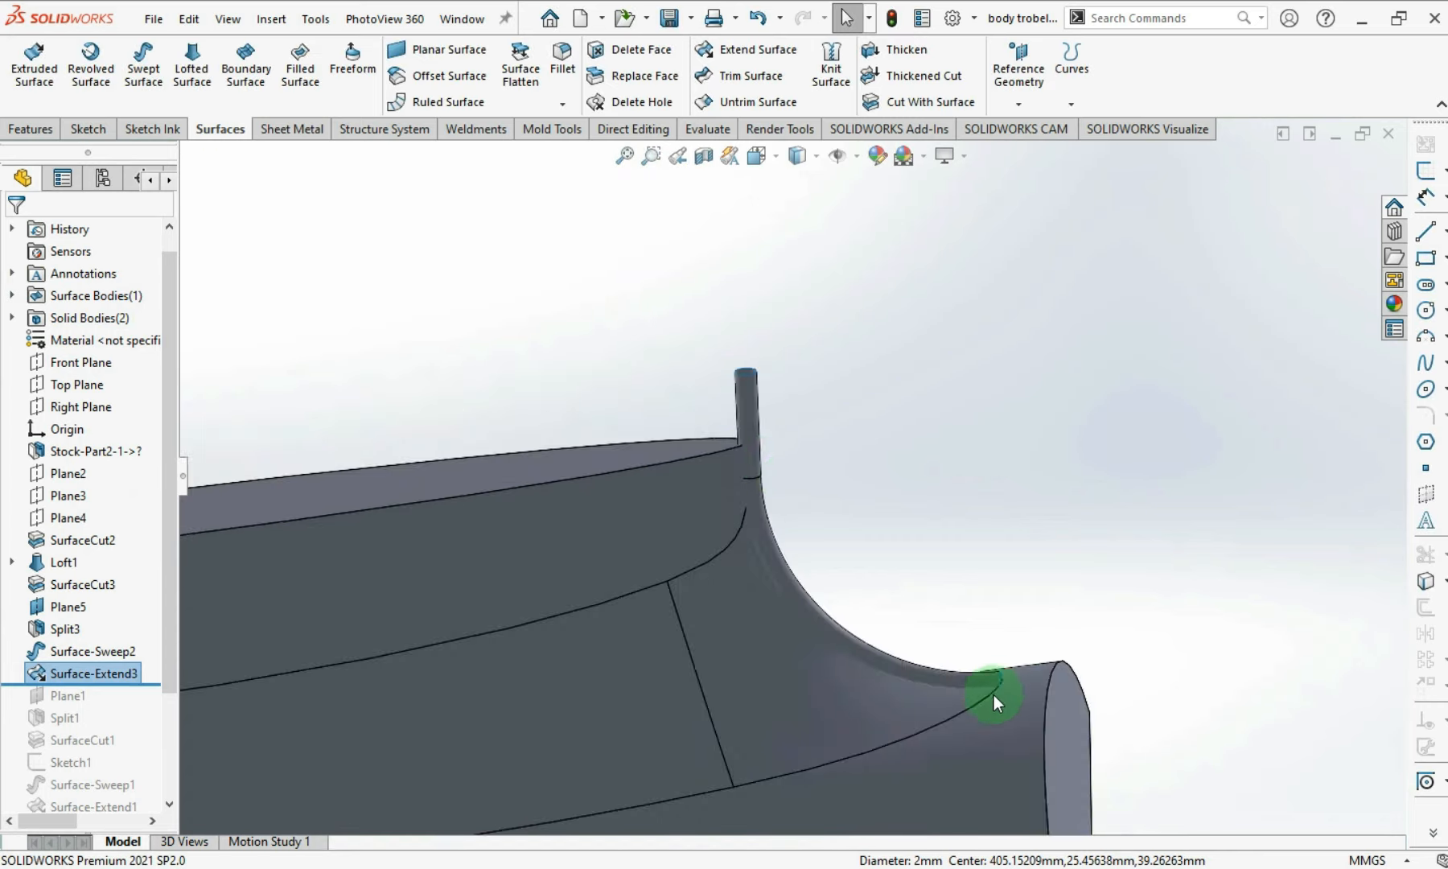
scroll(993, 694, down, 5)
click(923, 527)
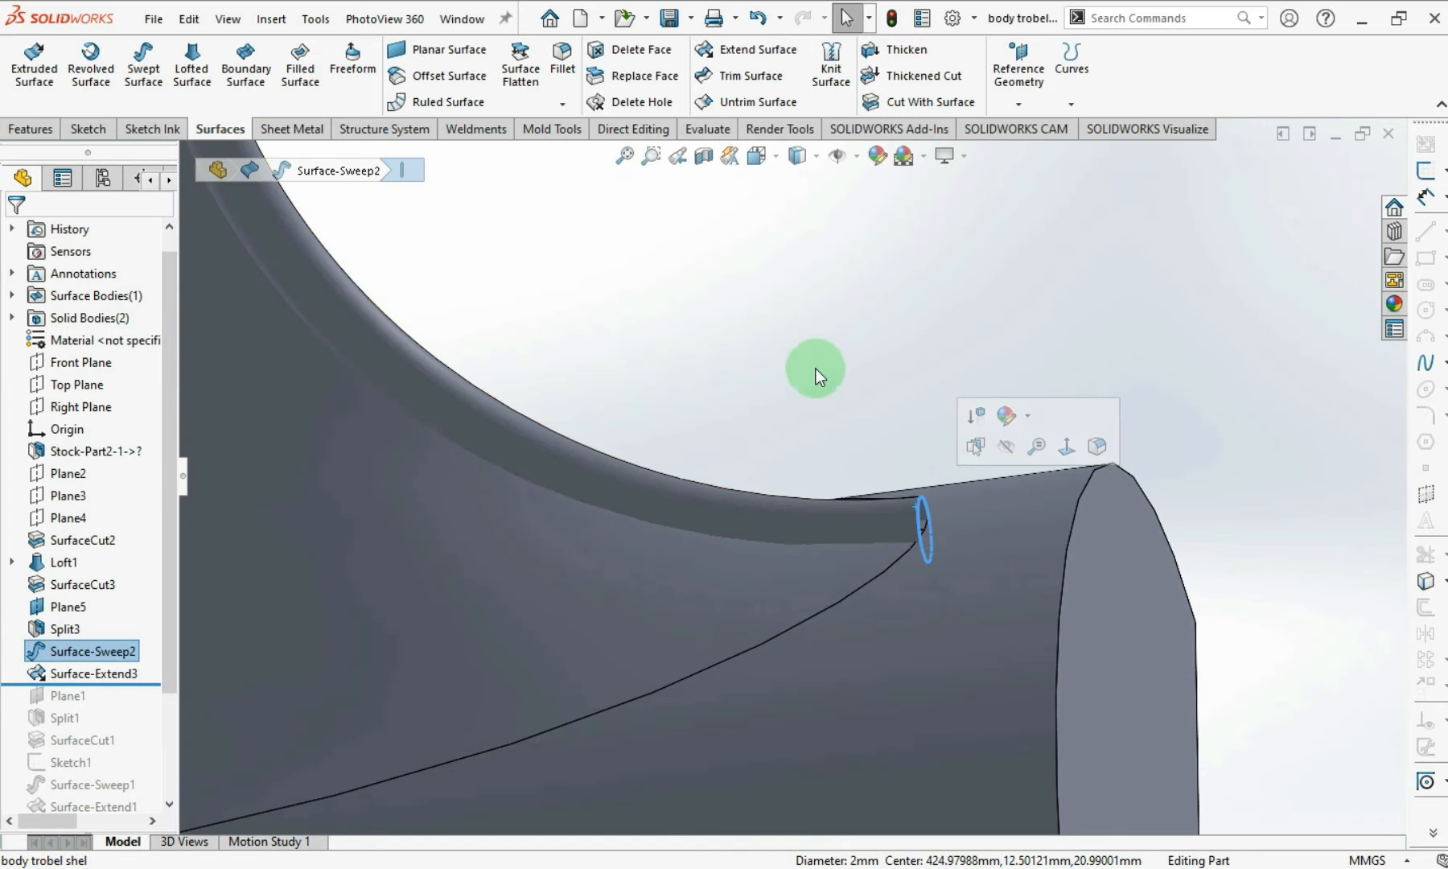
click(750, 50)
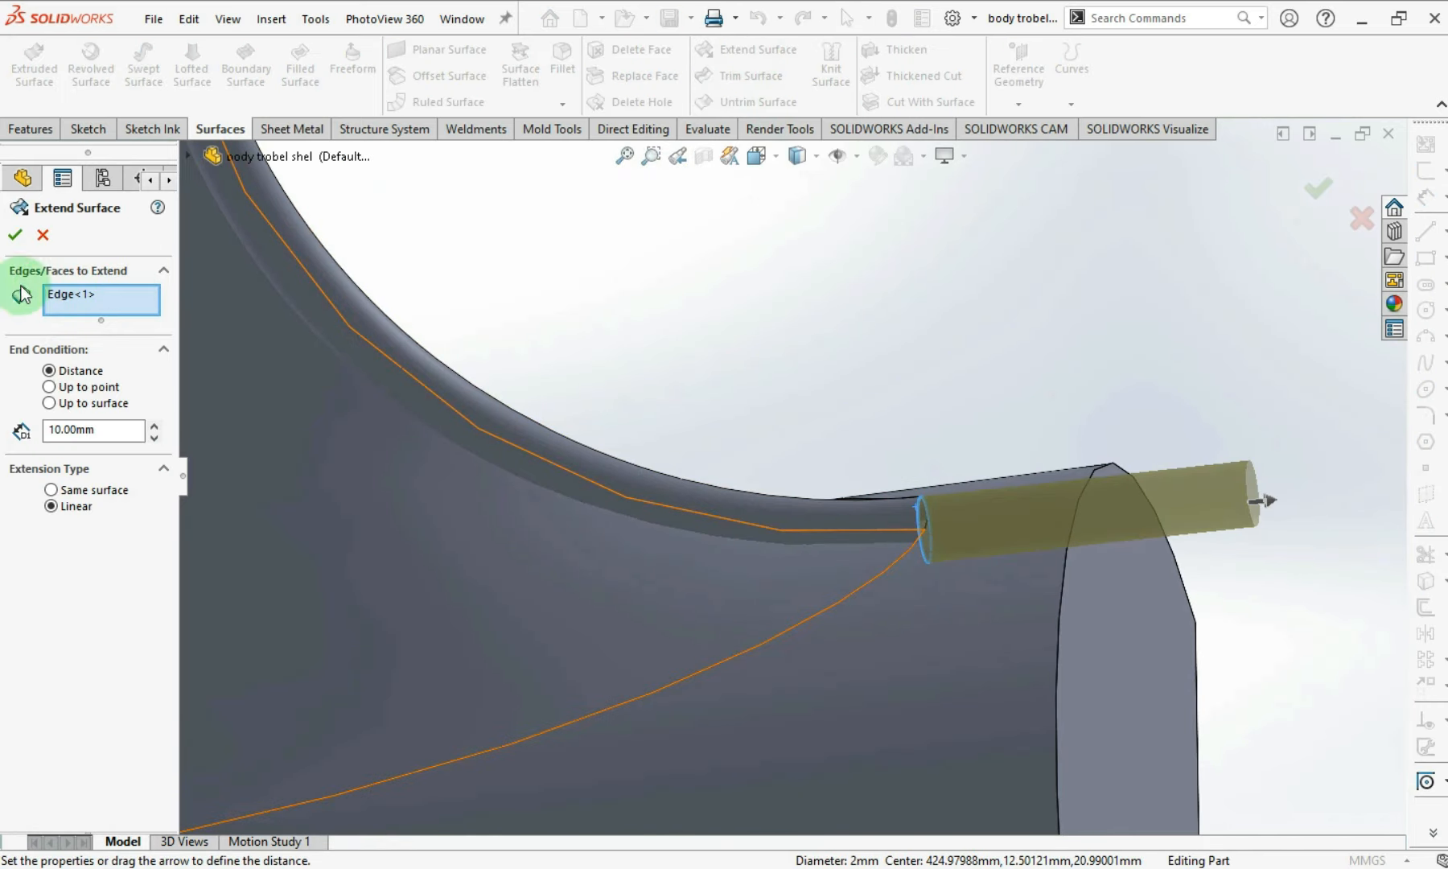
click(14, 237)
click(13, 235)
click(736, 342)
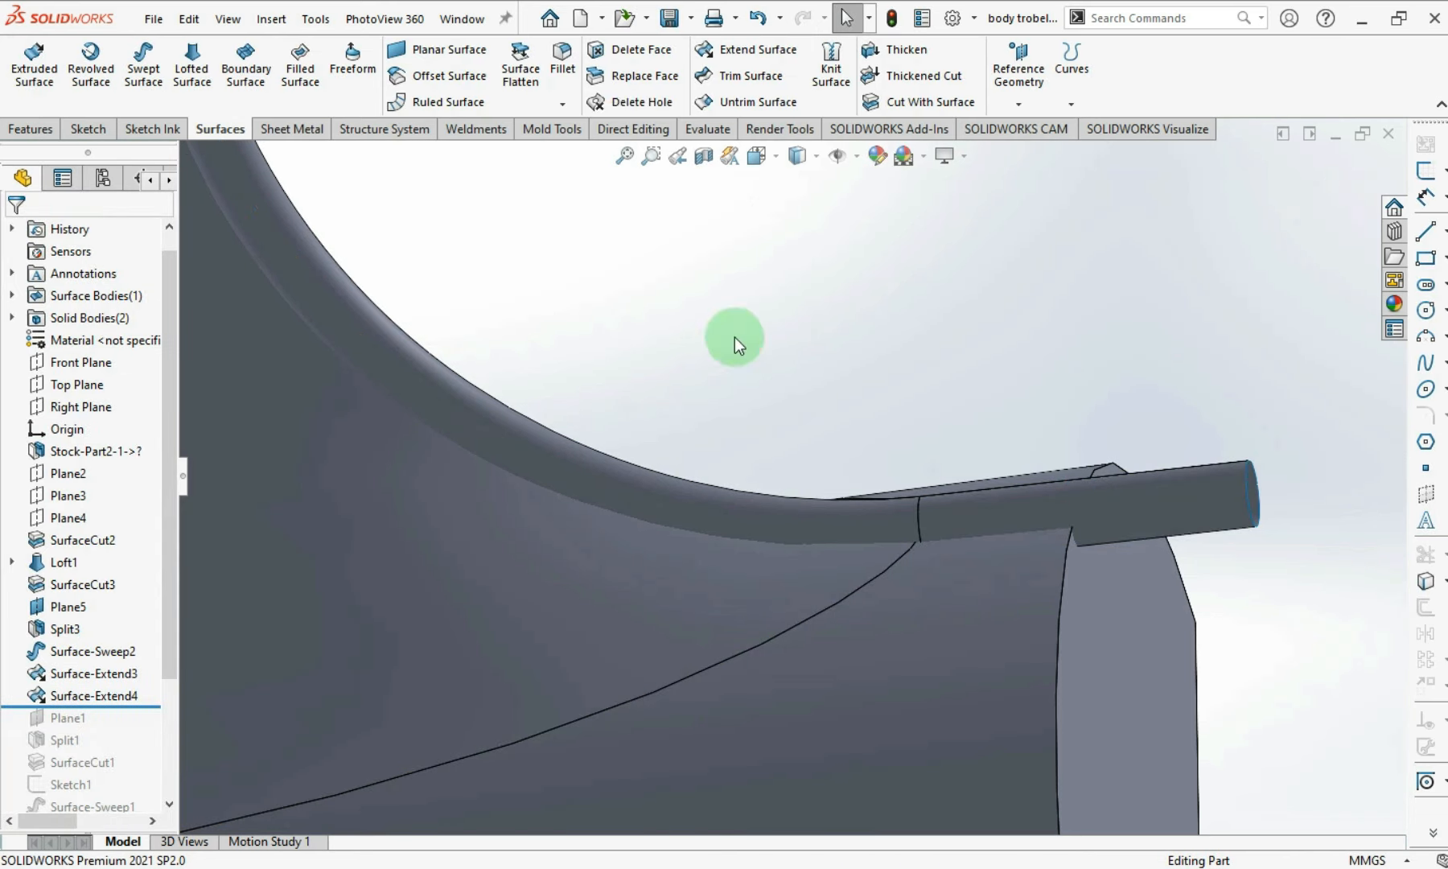
- Split all bodies with the extended swept tube surface as the trim tool, keeping all three resulting bodies
click(614, 135)
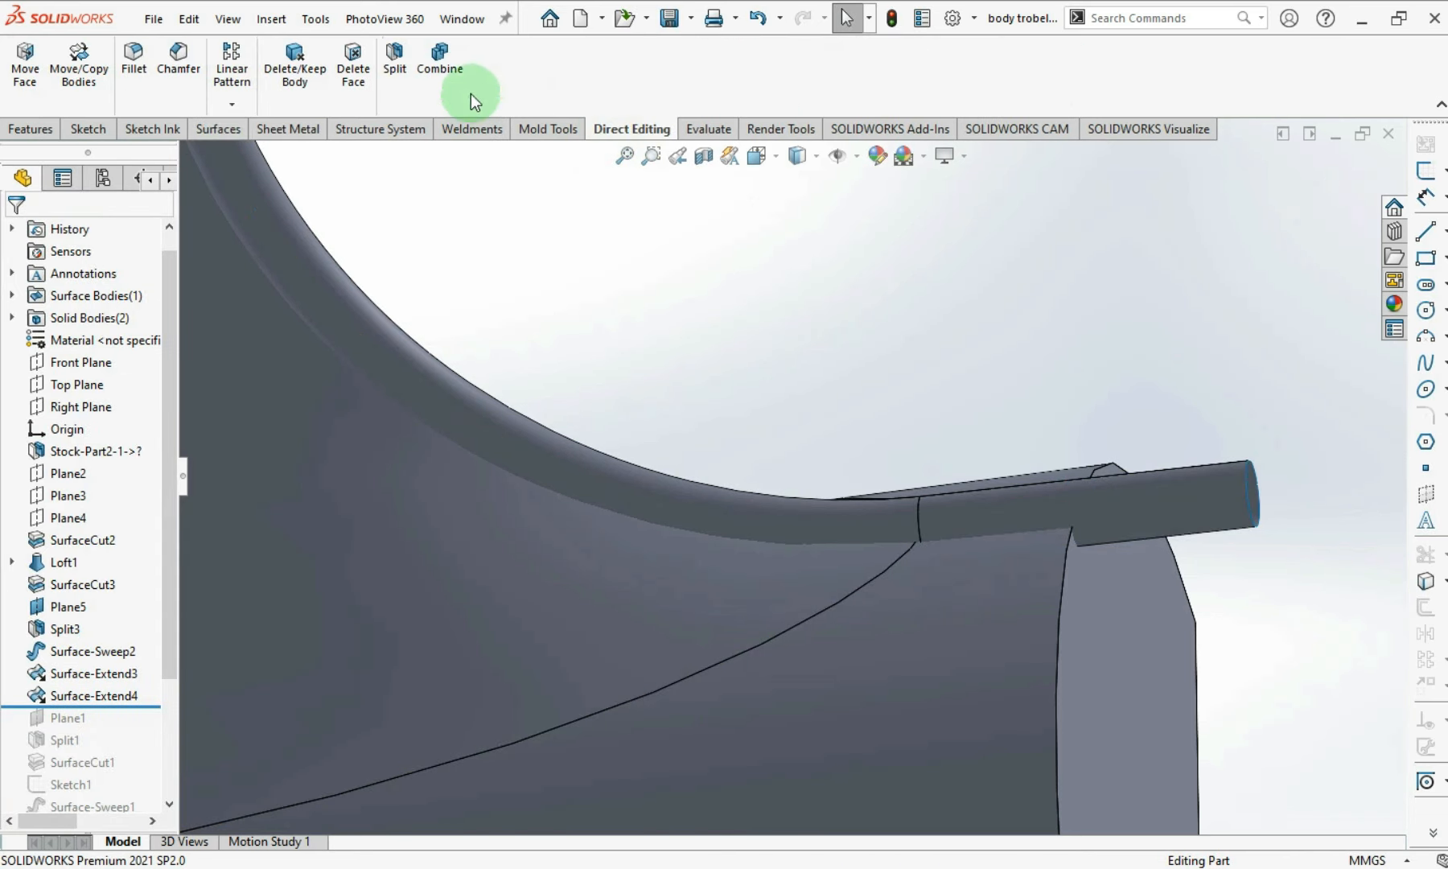
click(394, 58)
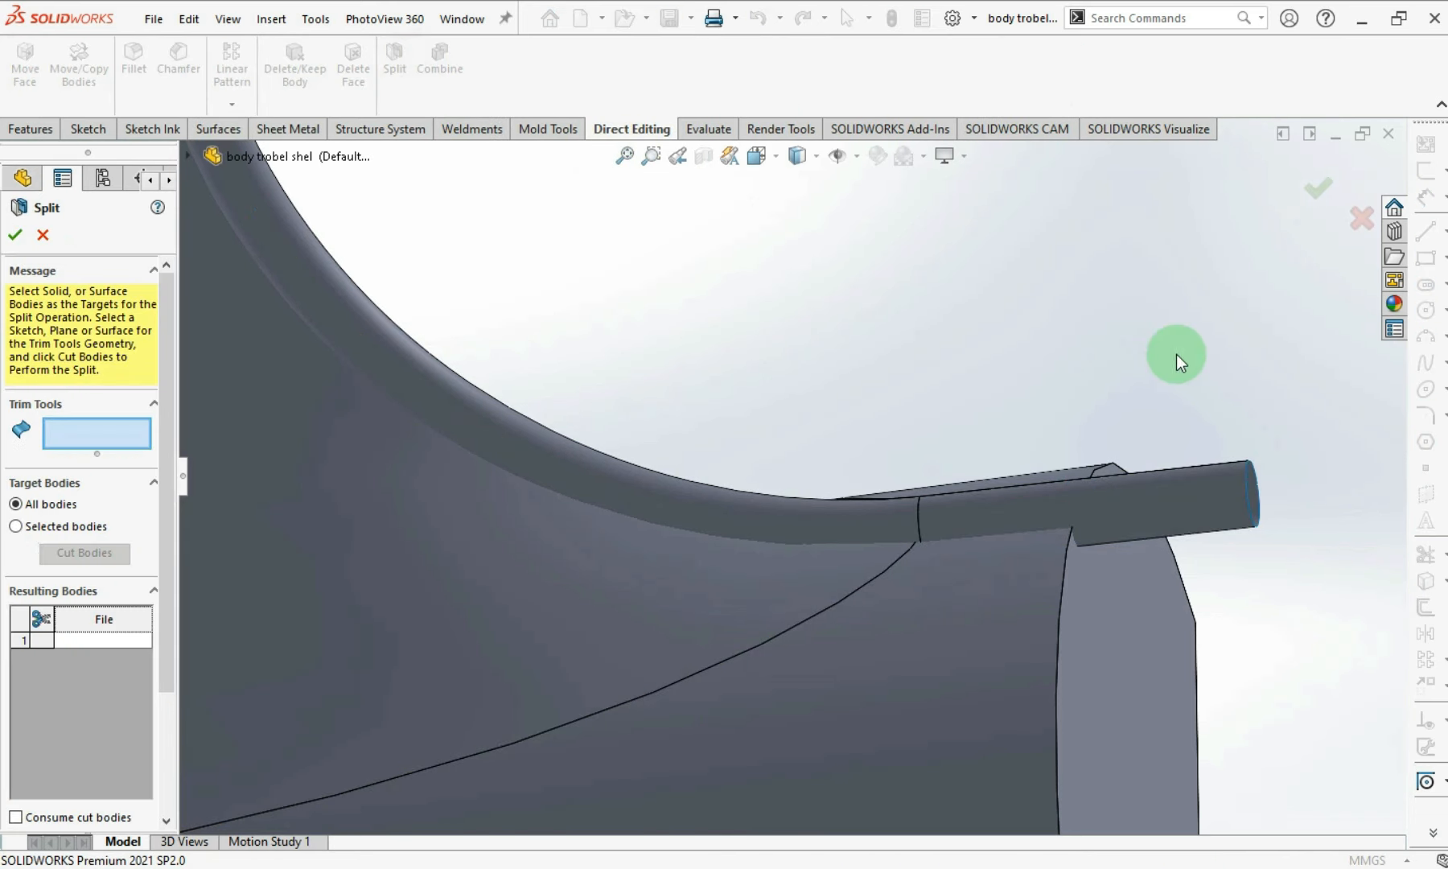
click(1192, 495)
scroll(1120, 432, up, 5)
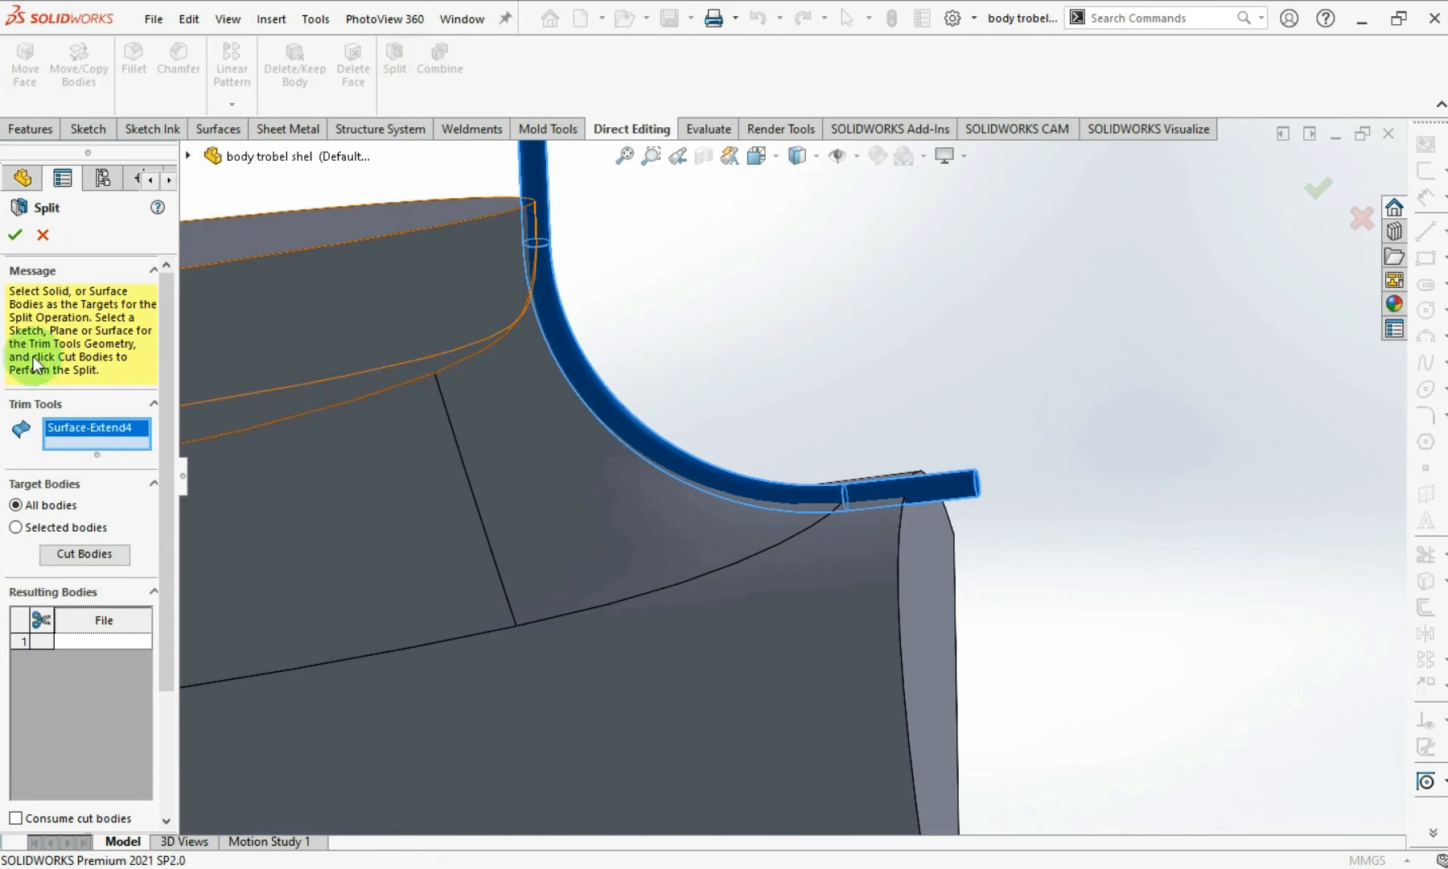
click(67, 555)
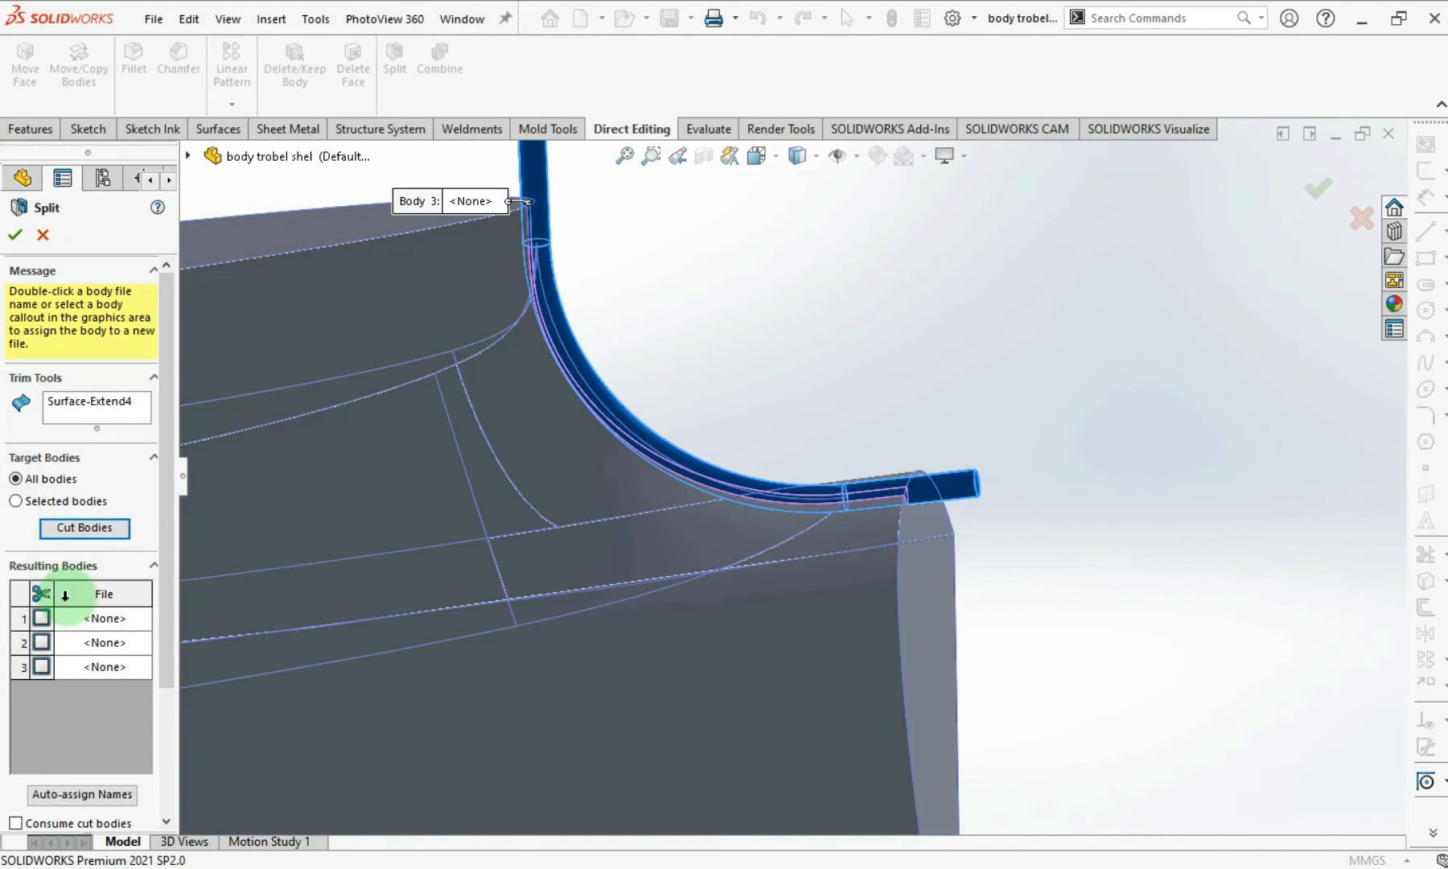
click(41, 642)
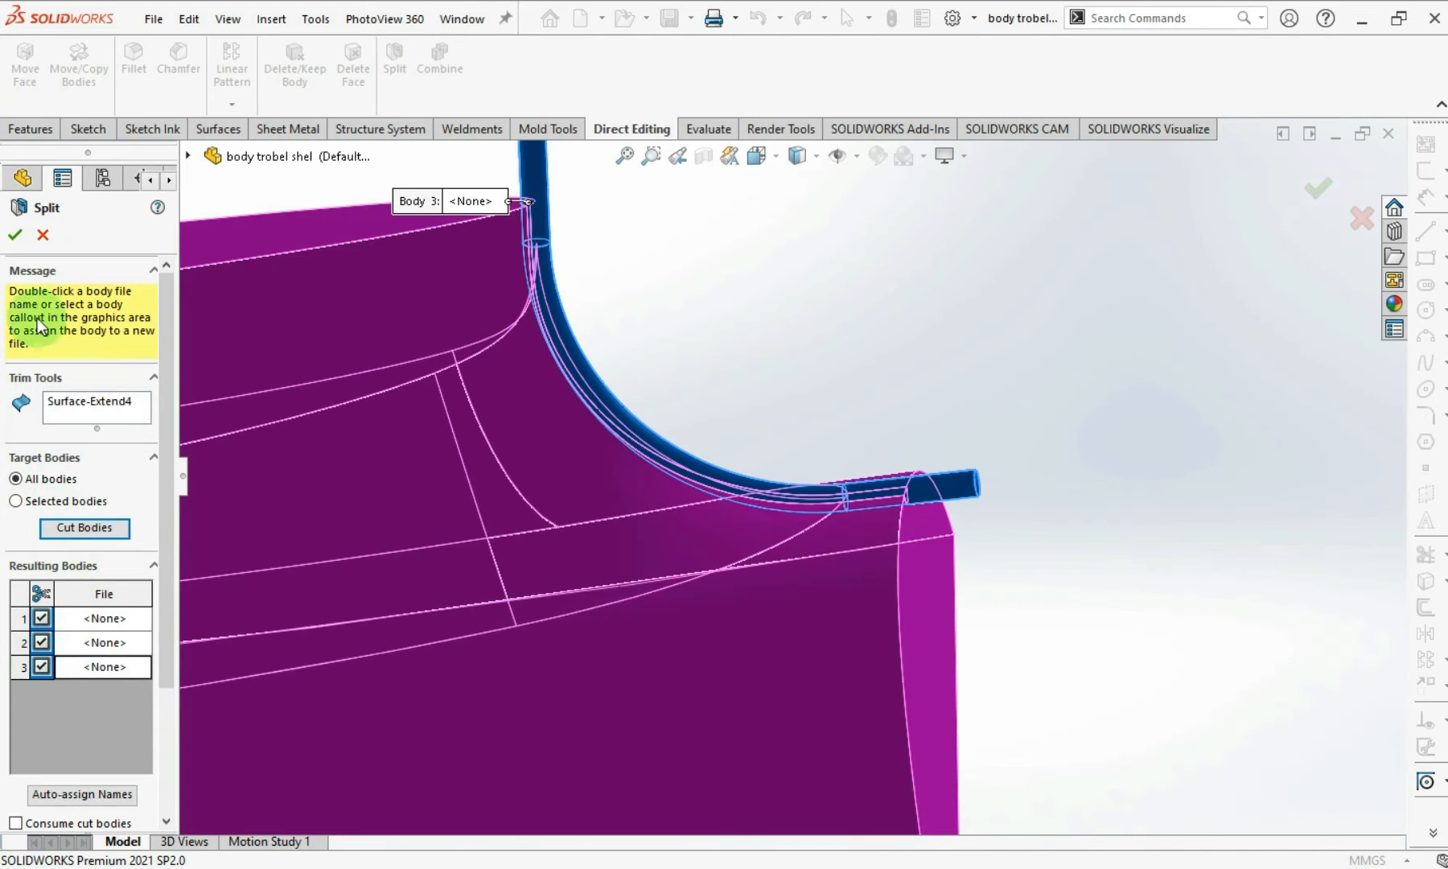
click(10, 236)
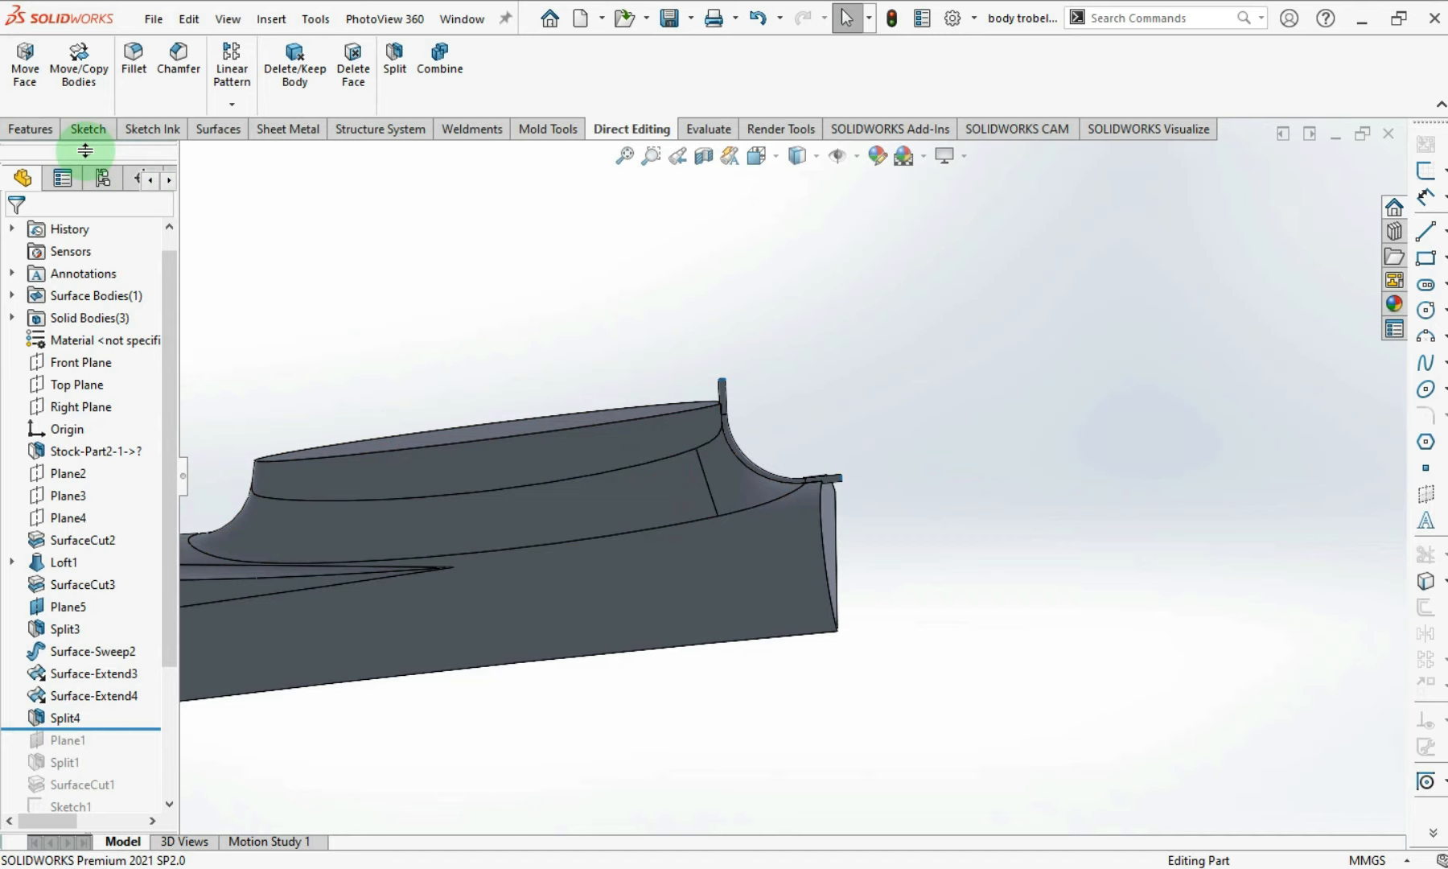
- Shell the main split body, removing its long flat cut face
click(36, 131)
middle_drag(556, 511, 892, 451)
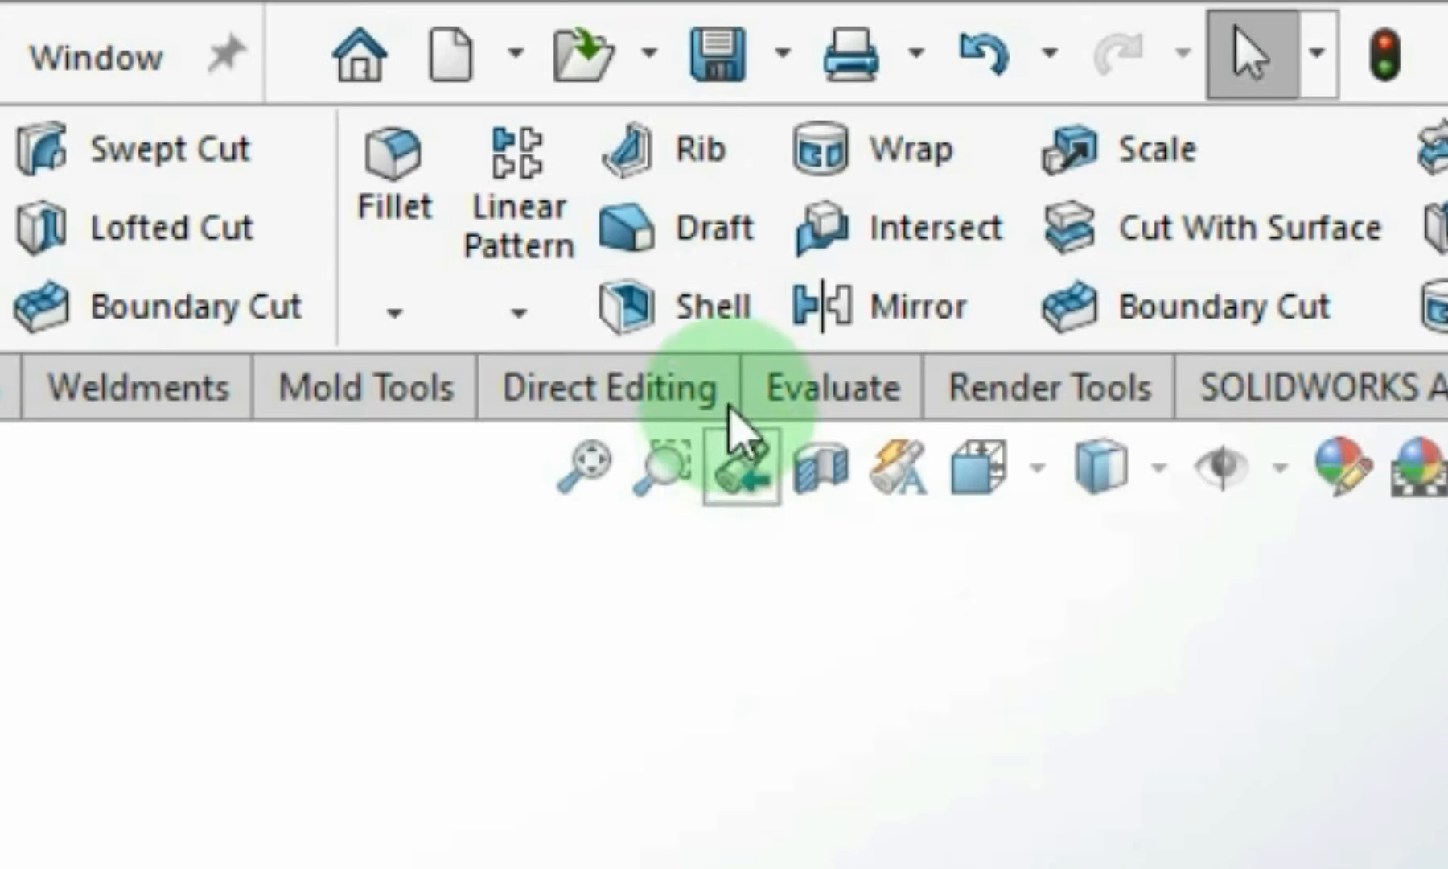
click(667, 246)
click(640, 436)
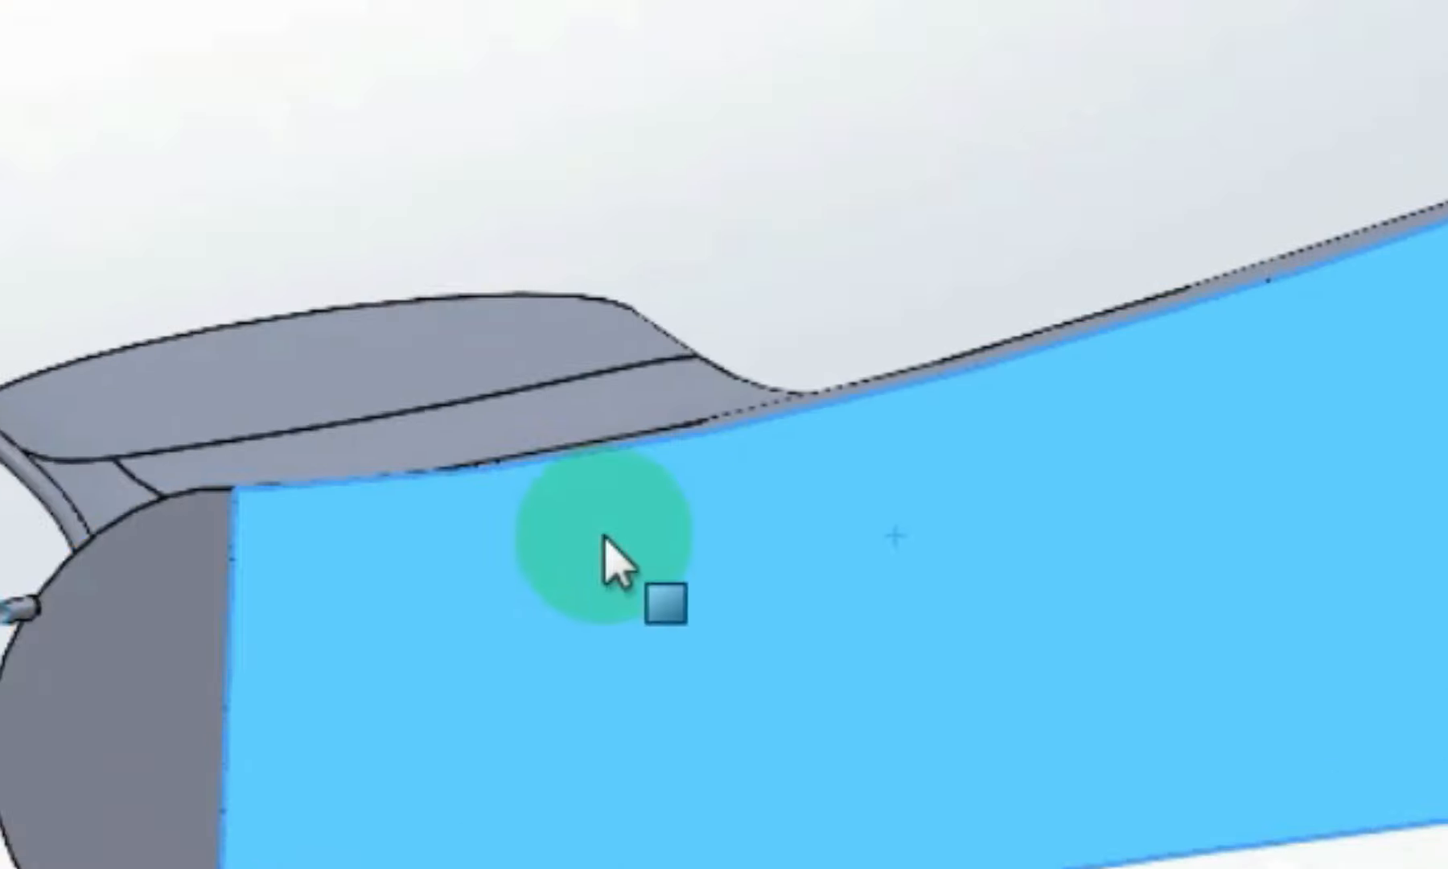
click(48, 266)
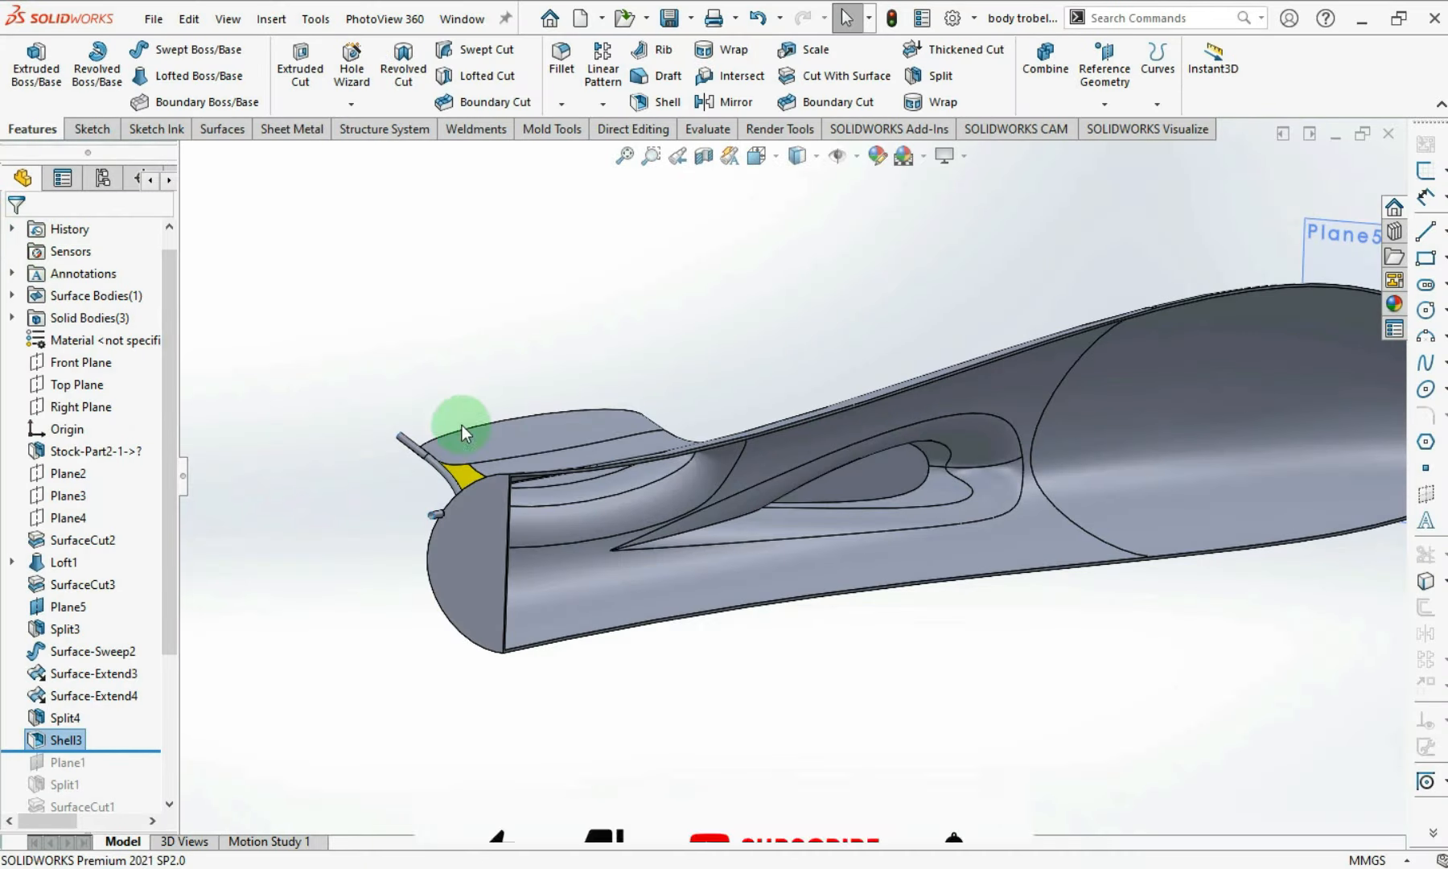
- Hide the extended swept tube surface body at the recess corner
scroll(543, 452, down, 3)
mouse_move(543, 452)
middle_down()
mouse_move(446, 588)
mouse_move(273, 413)
mouse_move(284, 395)
mouse_move(501, 385)
mouse_move(445, 286)
mouse_move(540, 476)
middle_up()
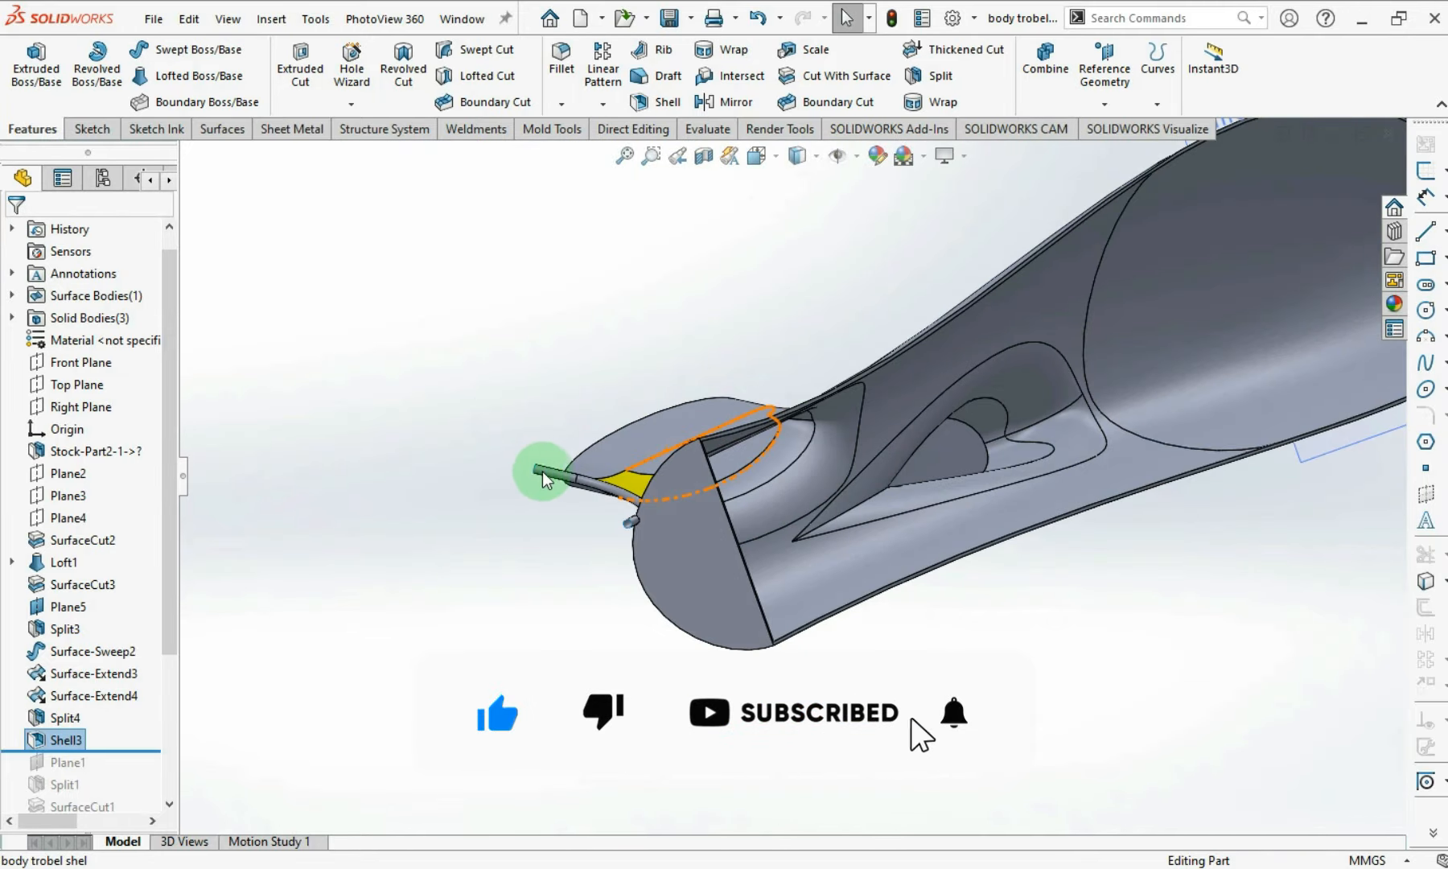
click(568, 465)
click(636, 411)
click(480, 539)
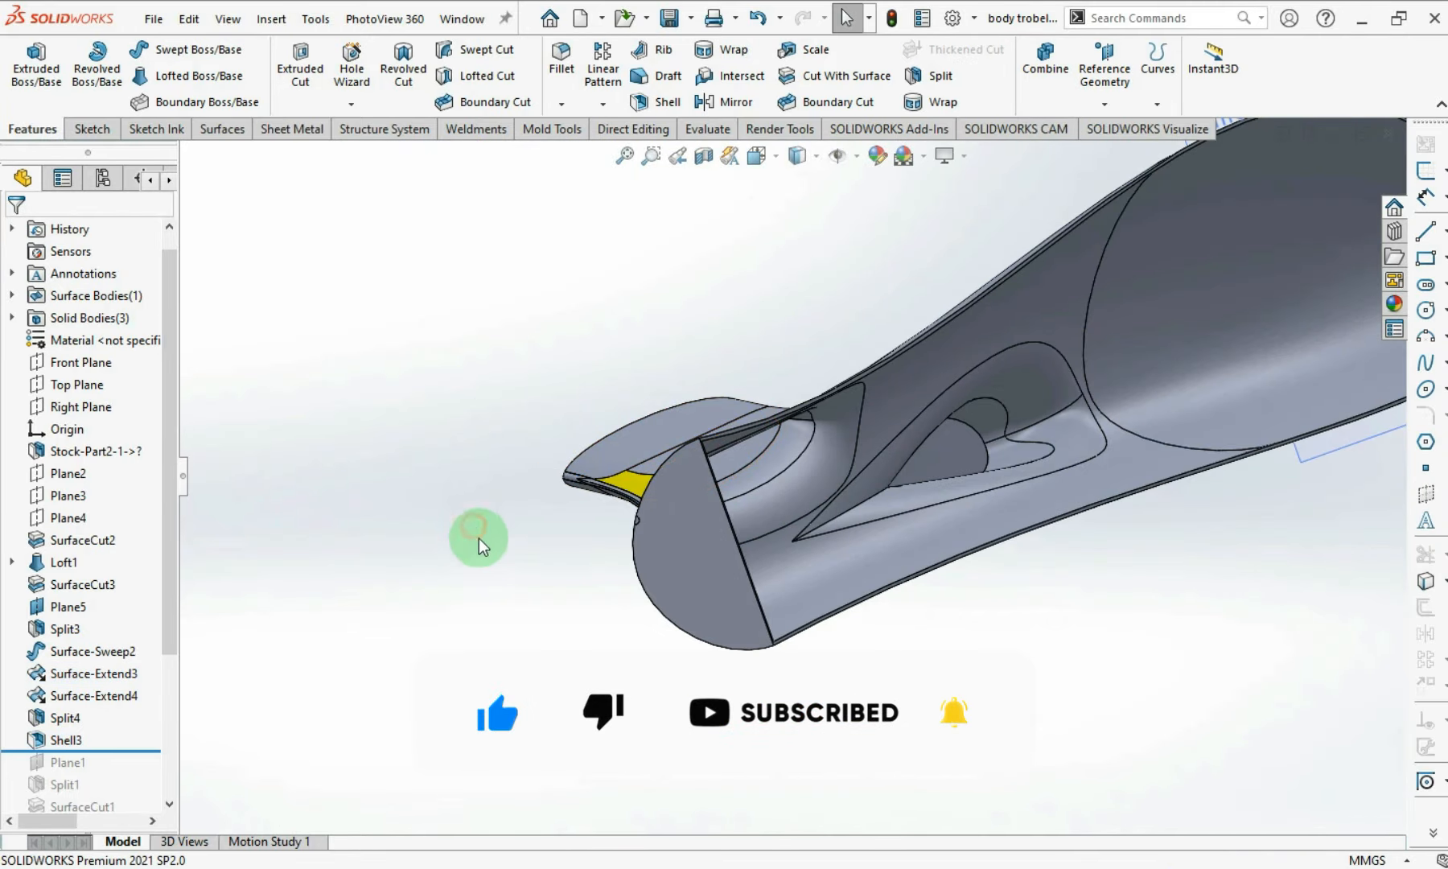
- Check the shelled wall at the nose tip and hide Plane5
scroll(683, 482, down, 3)
scroll(785, 481, up, 7)
scroll(927, 386, down, 4)
scroll(855, 477, down, 5)
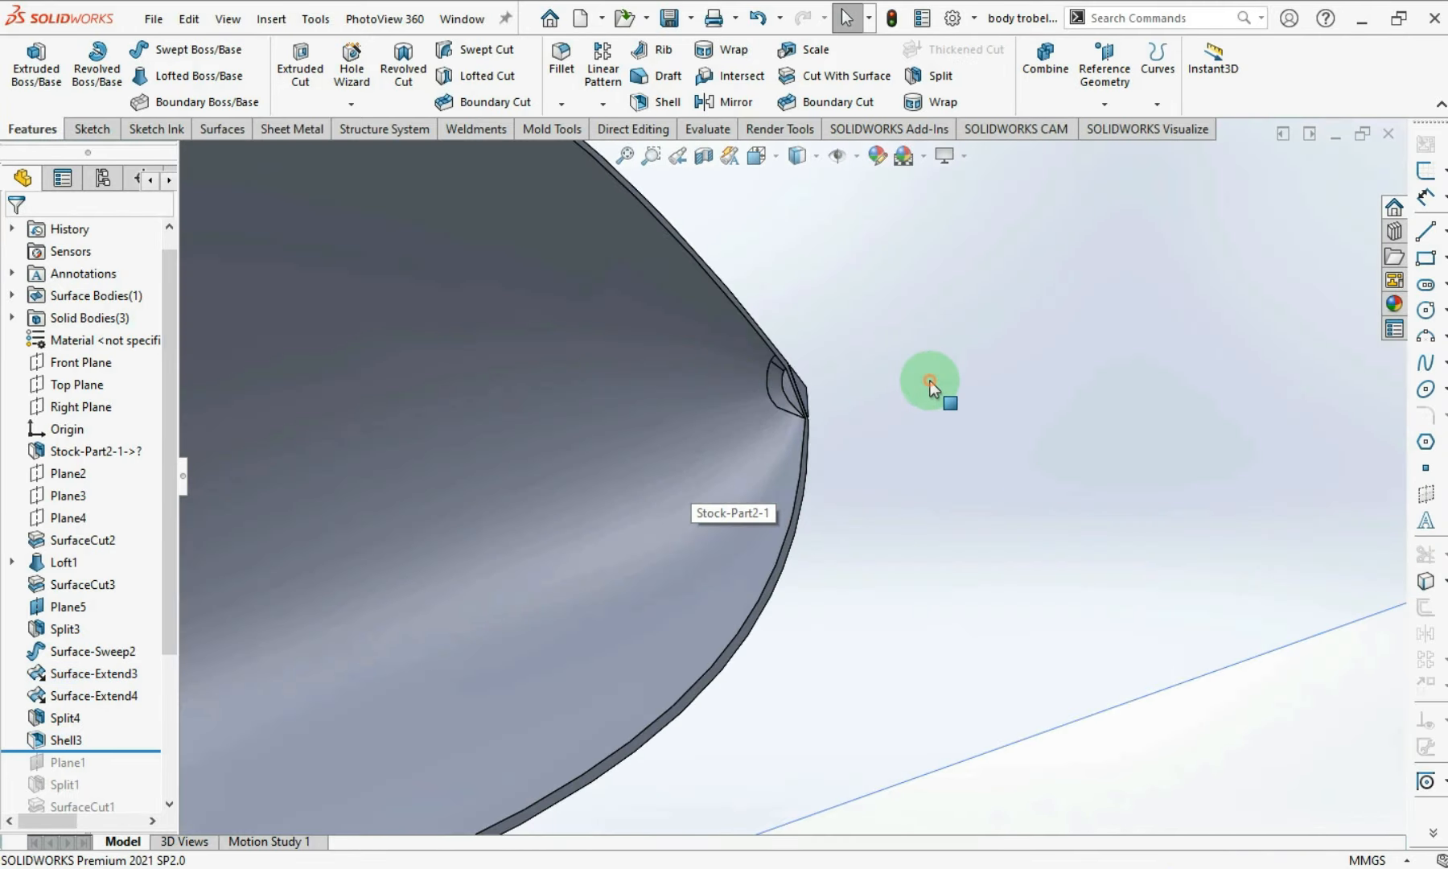
scroll(786, 455, up, 5)
click(81, 608)
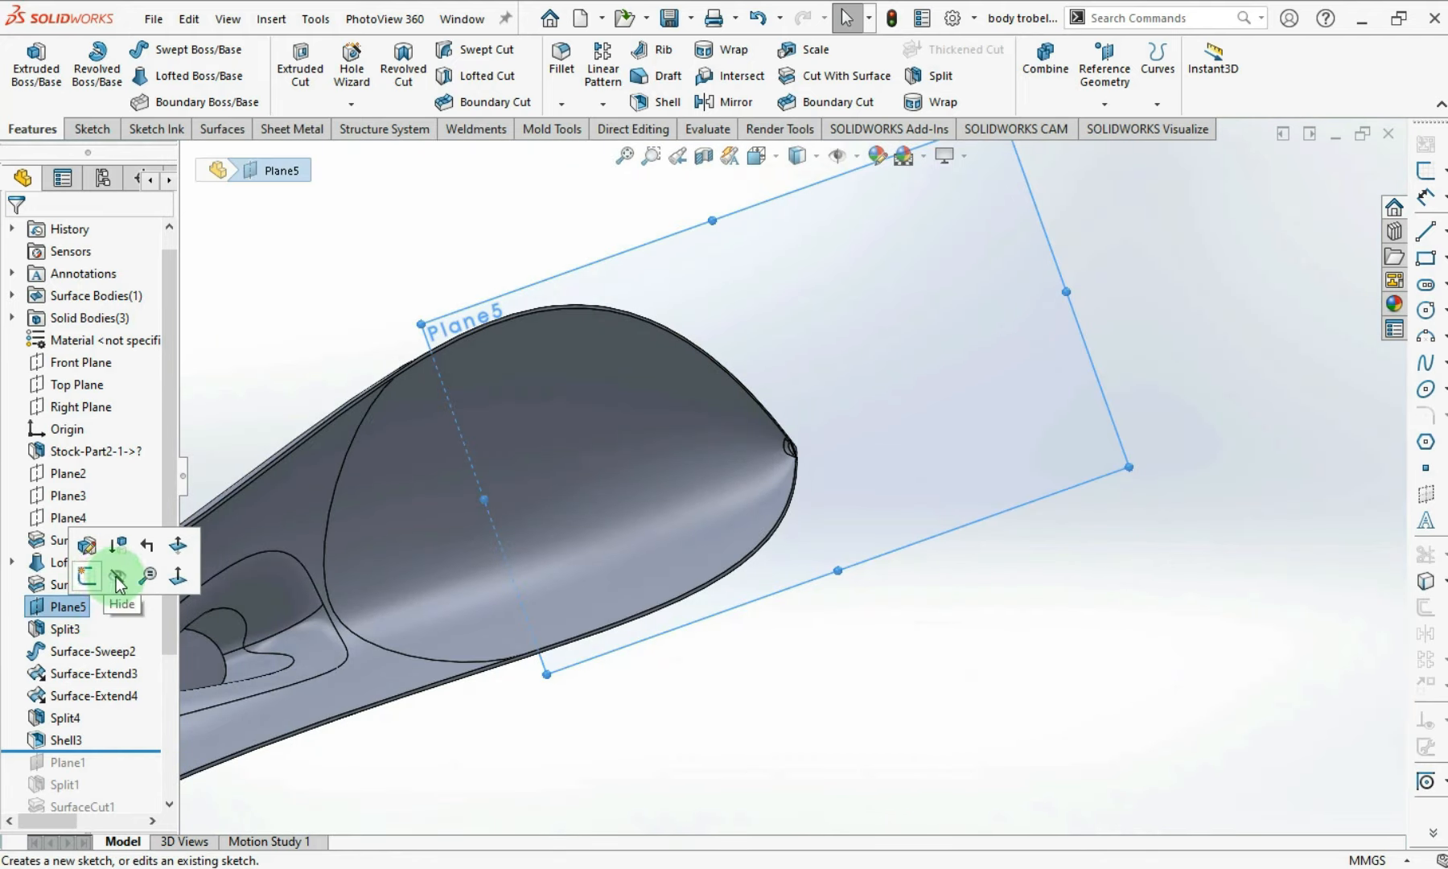
click(118, 581)
- Remove the yellow face appearance from the curved recess face beside the tube-shaped corner strip
scroll(675, 525, up, 4)
scroll(959, 404, down, 6)
scroll(847, 419, up, 2)
scroll(433, 527, up, 5)
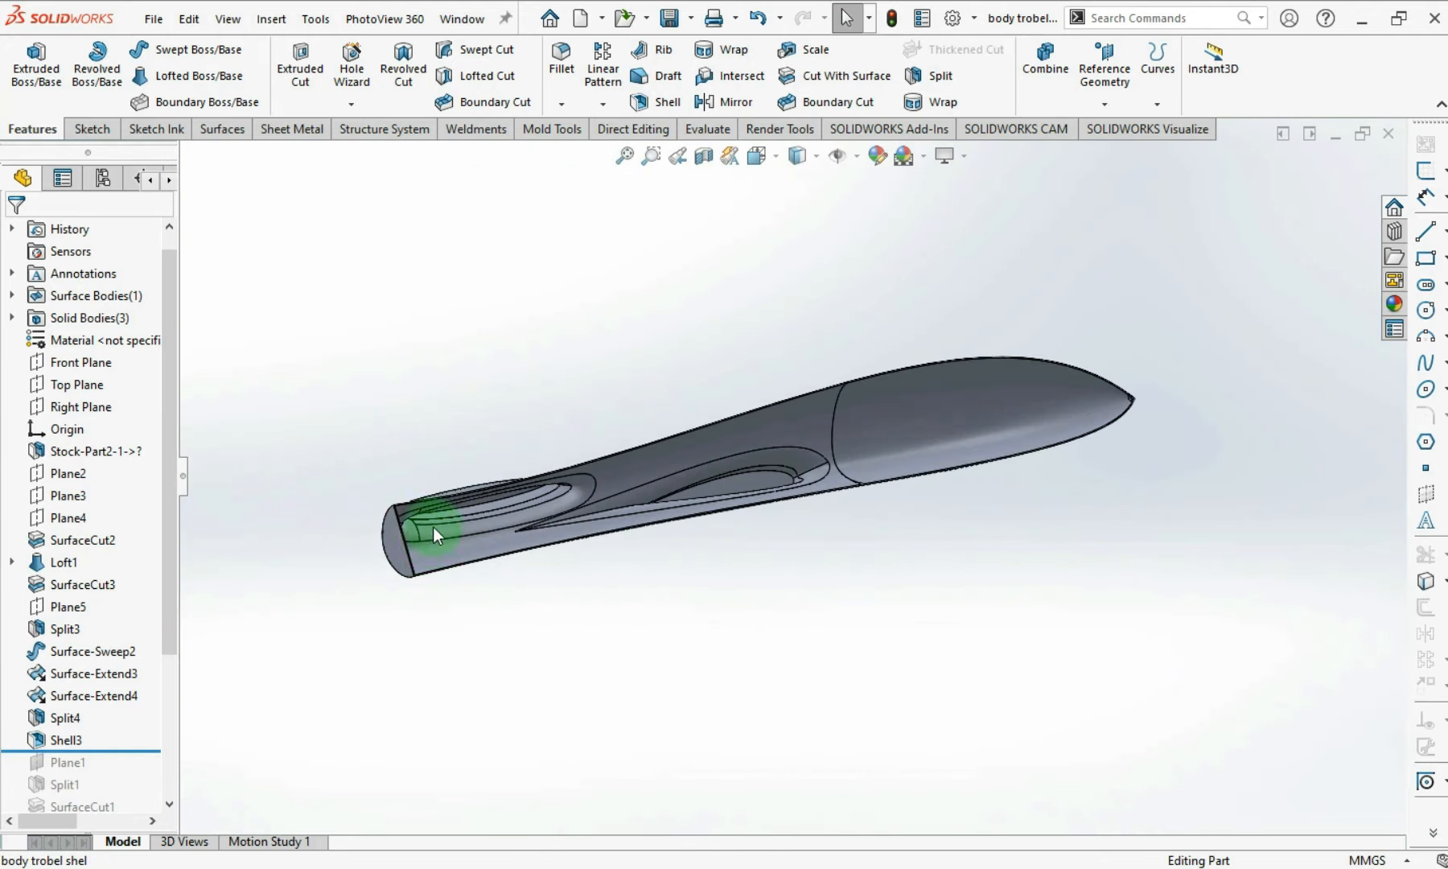
scroll(434, 527, down, 4)
middle_drag(434, 527, 573, 504)
scroll(573, 504, down, 6)
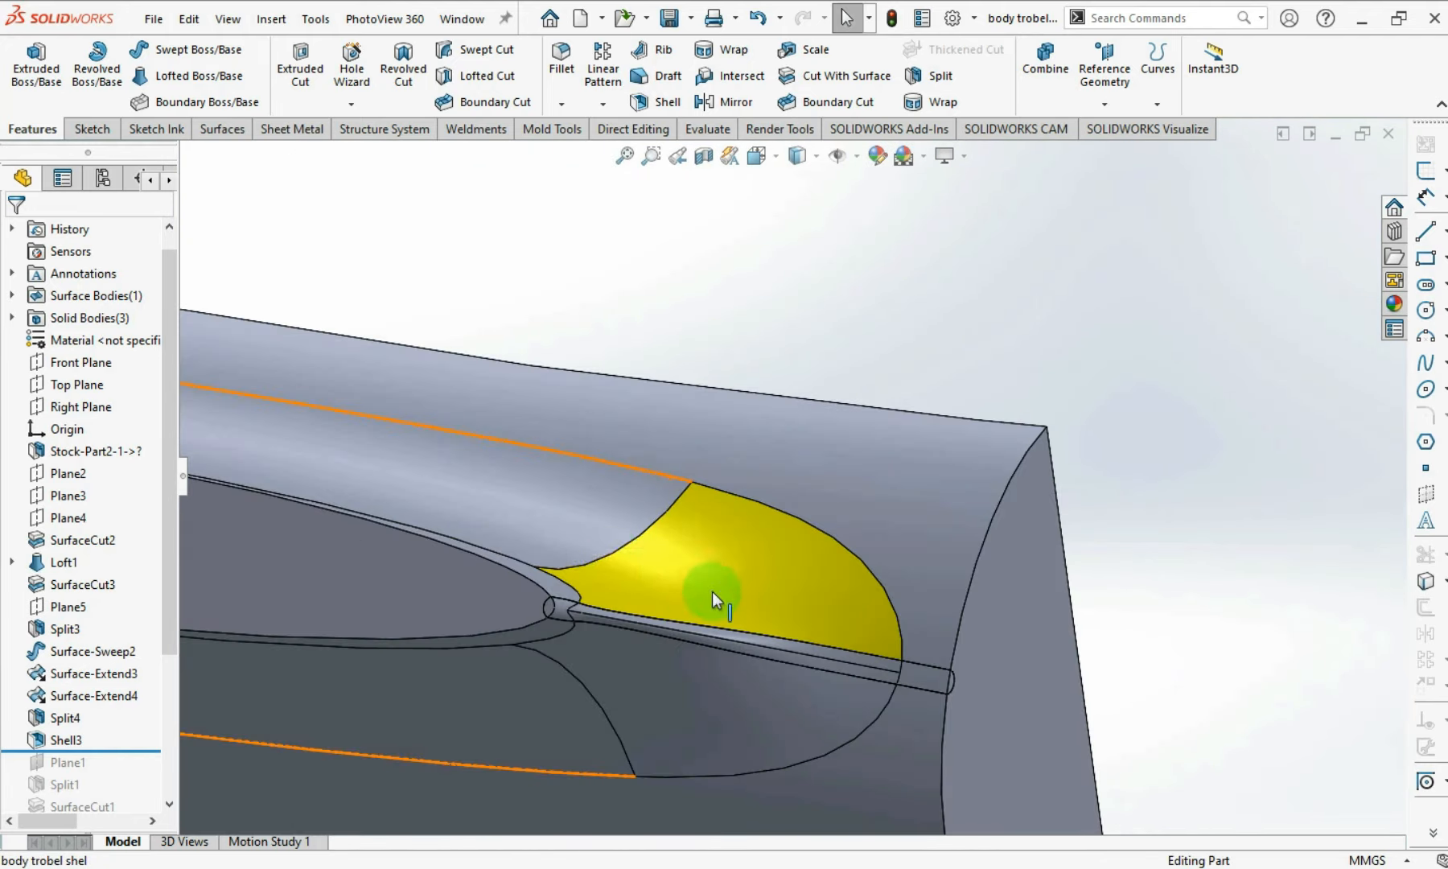
click(694, 570)
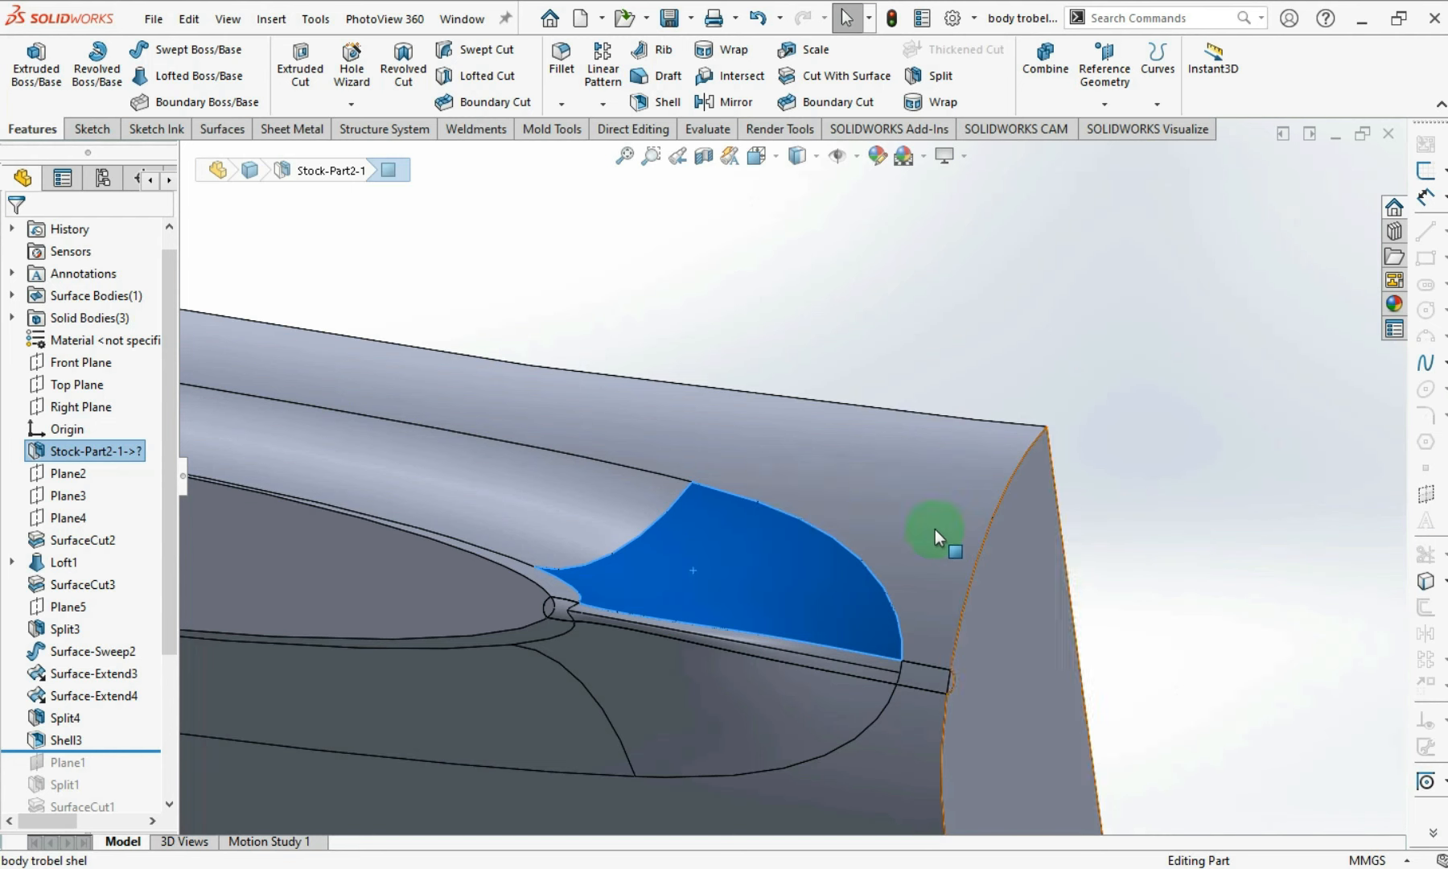
click(833, 527)
click(1011, 466)
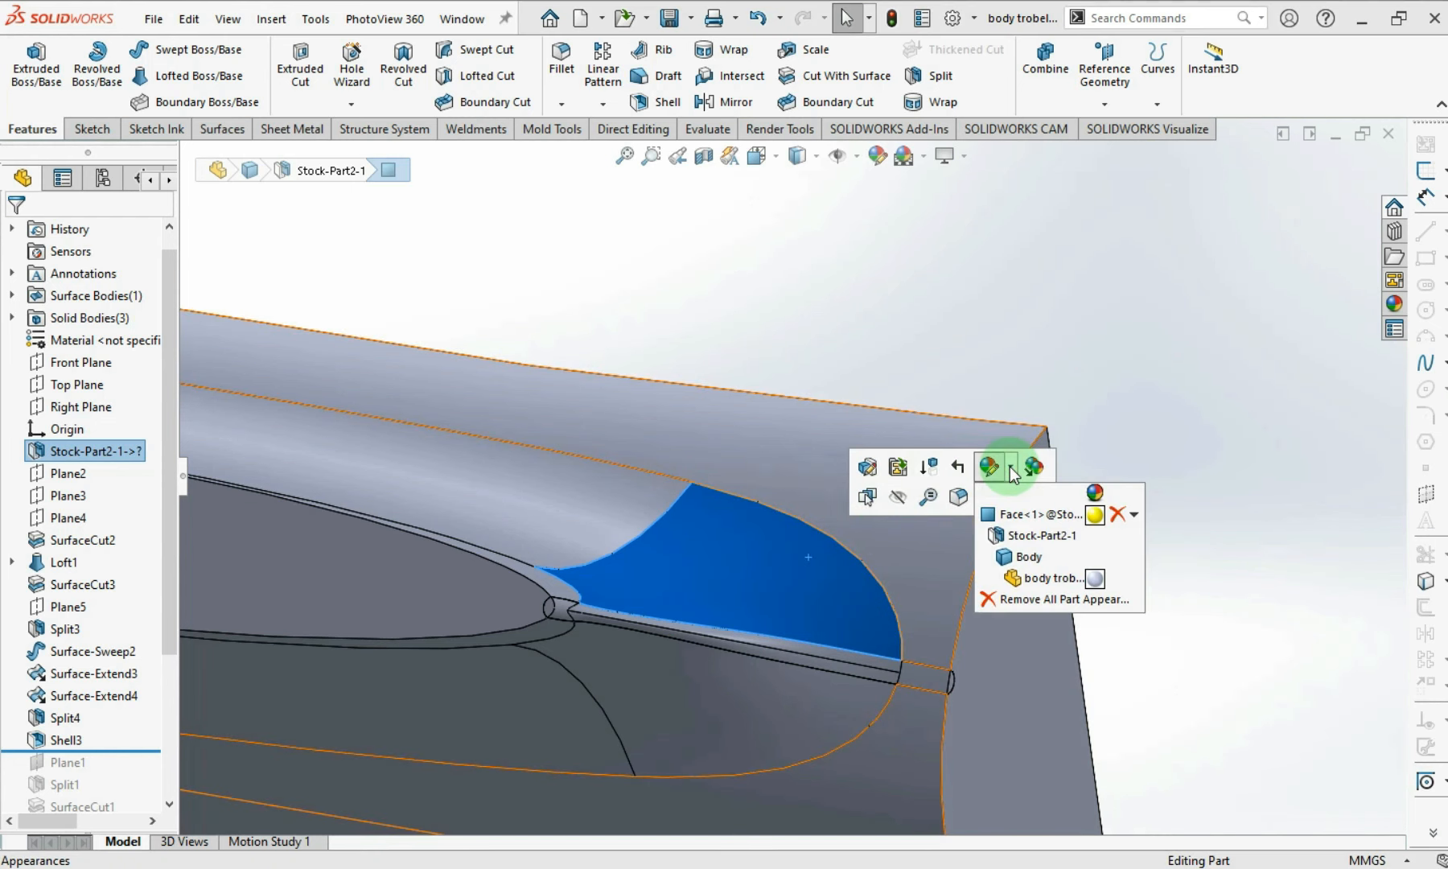
click(1119, 515)
click(1030, 374)
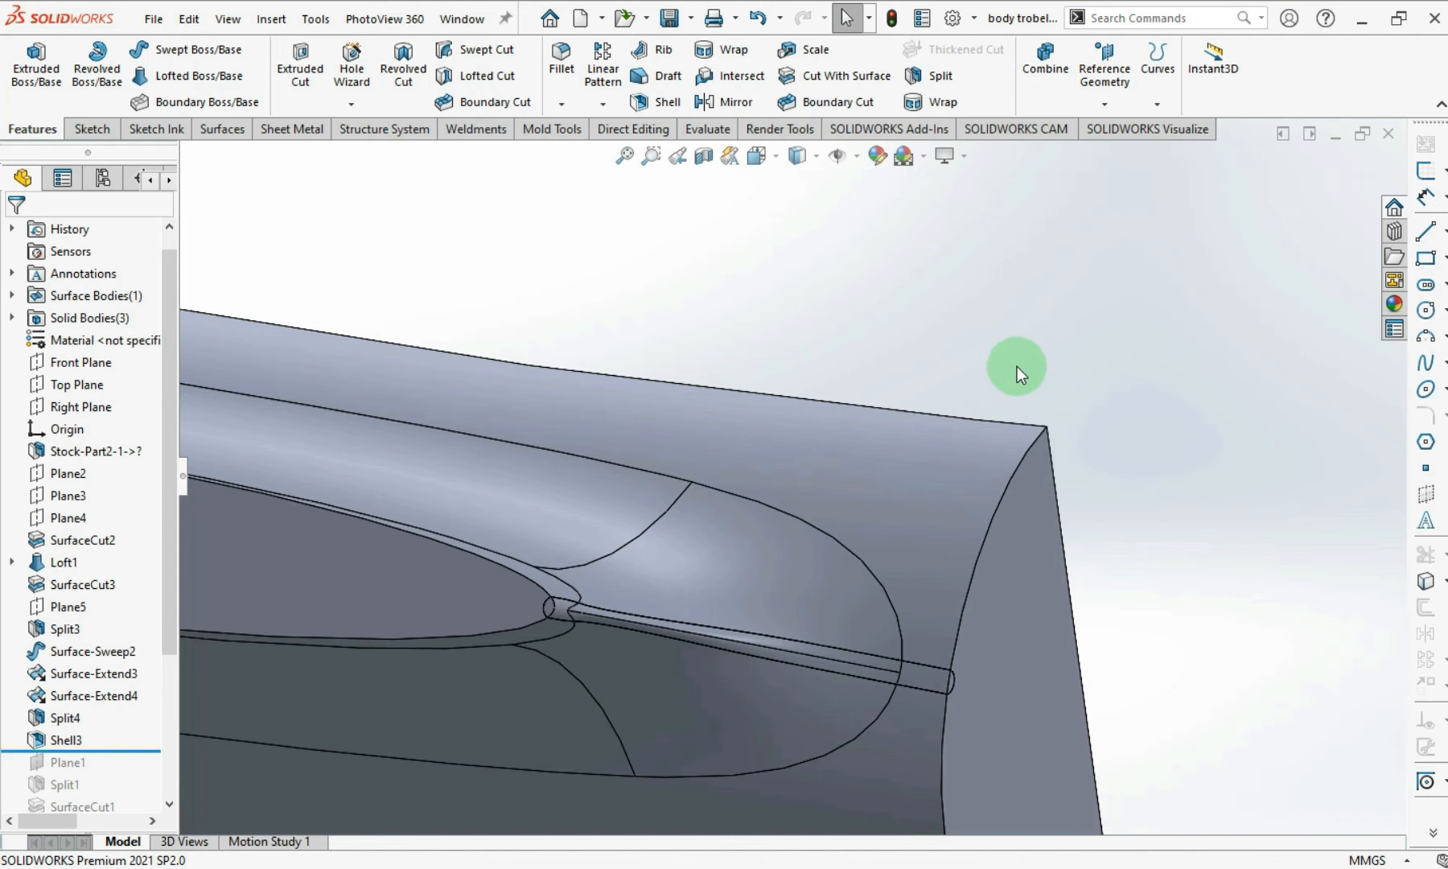
- Combine the shelled body, the tube-shaped corner piece and the nose tip into one body using the Add operation
scroll(1009, 345, up, 10)
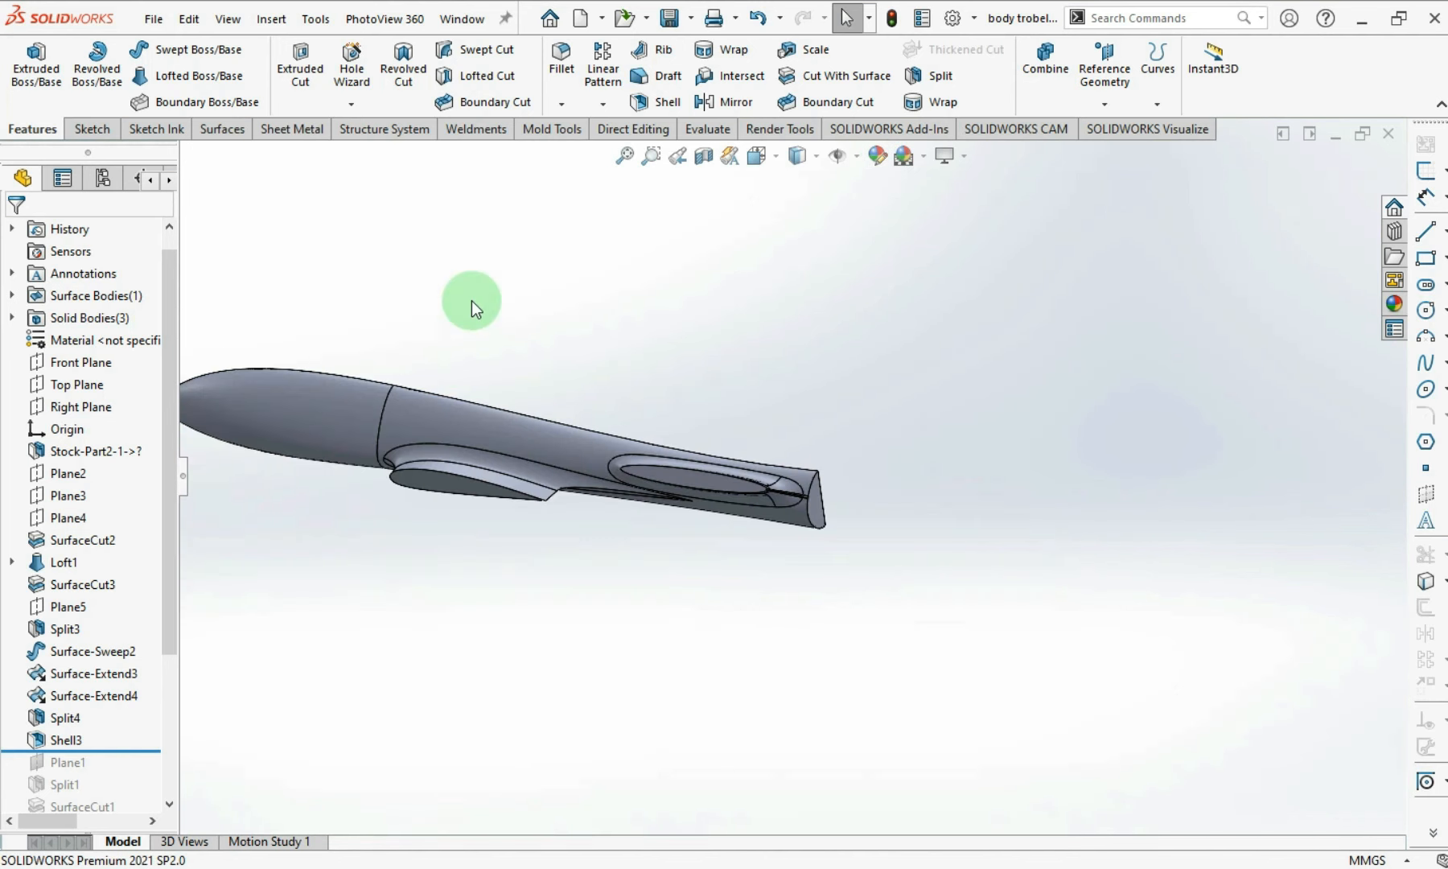
click(1046, 58)
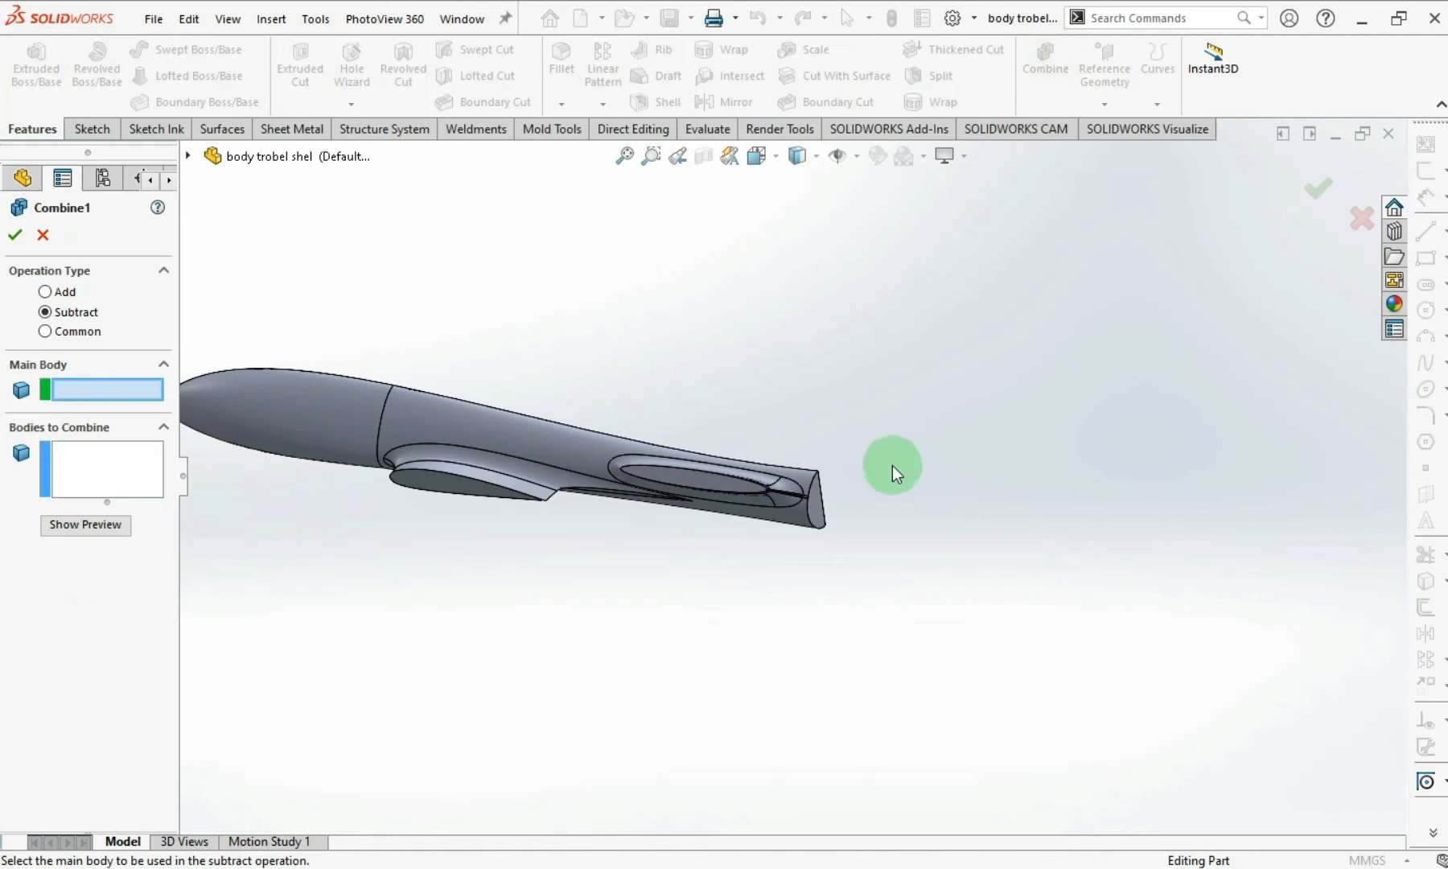
click(46, 293)
scroll(804, 503, down, 6)
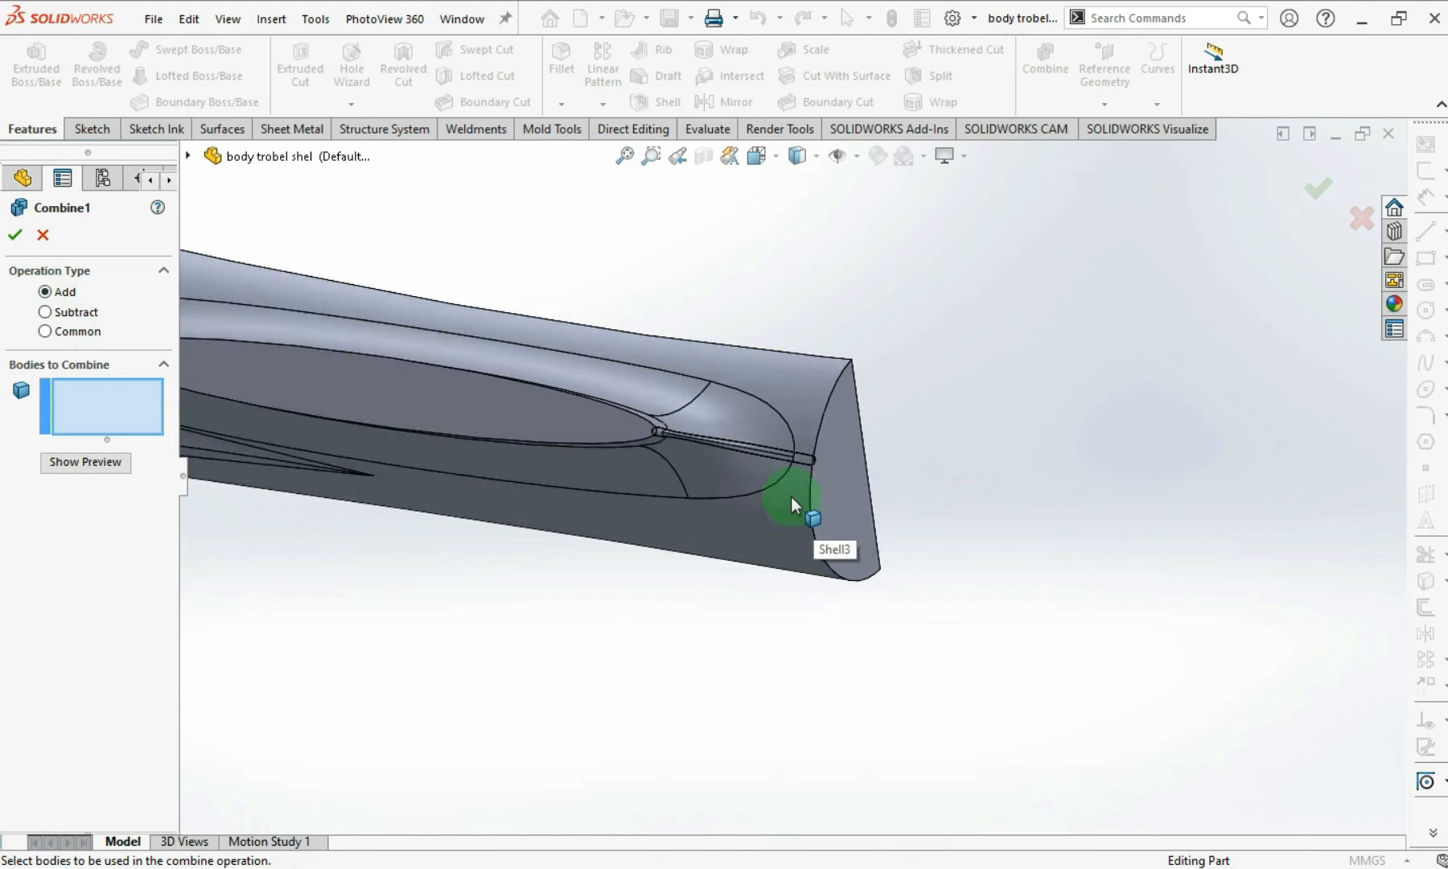
click(882, 451)
click(827, 428)
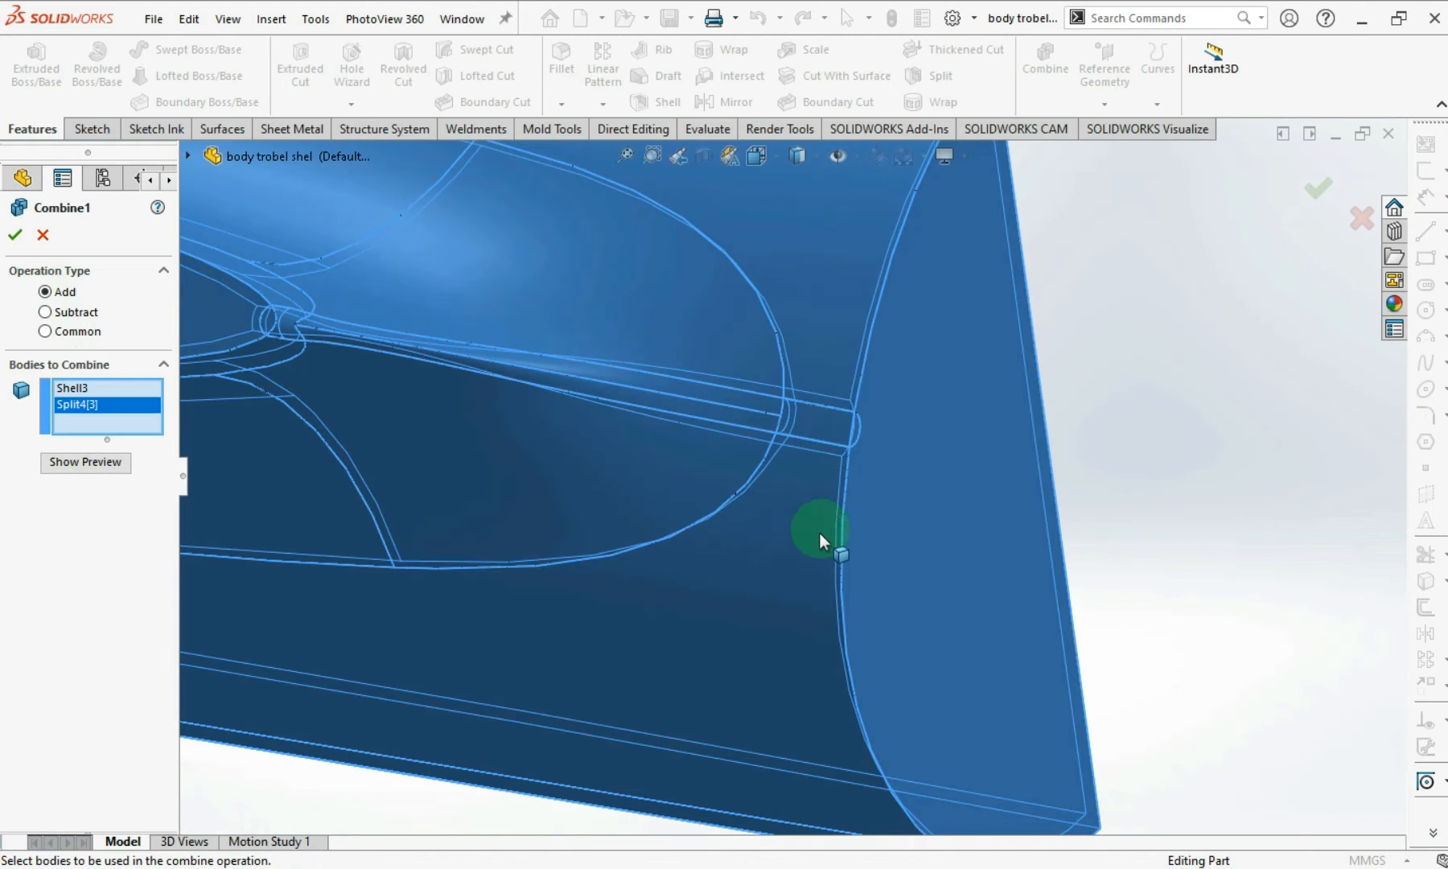
scroll(819, 532, up, 5)
scroll(334, 398, up, 3)
scroll(254, 424, down, 6)
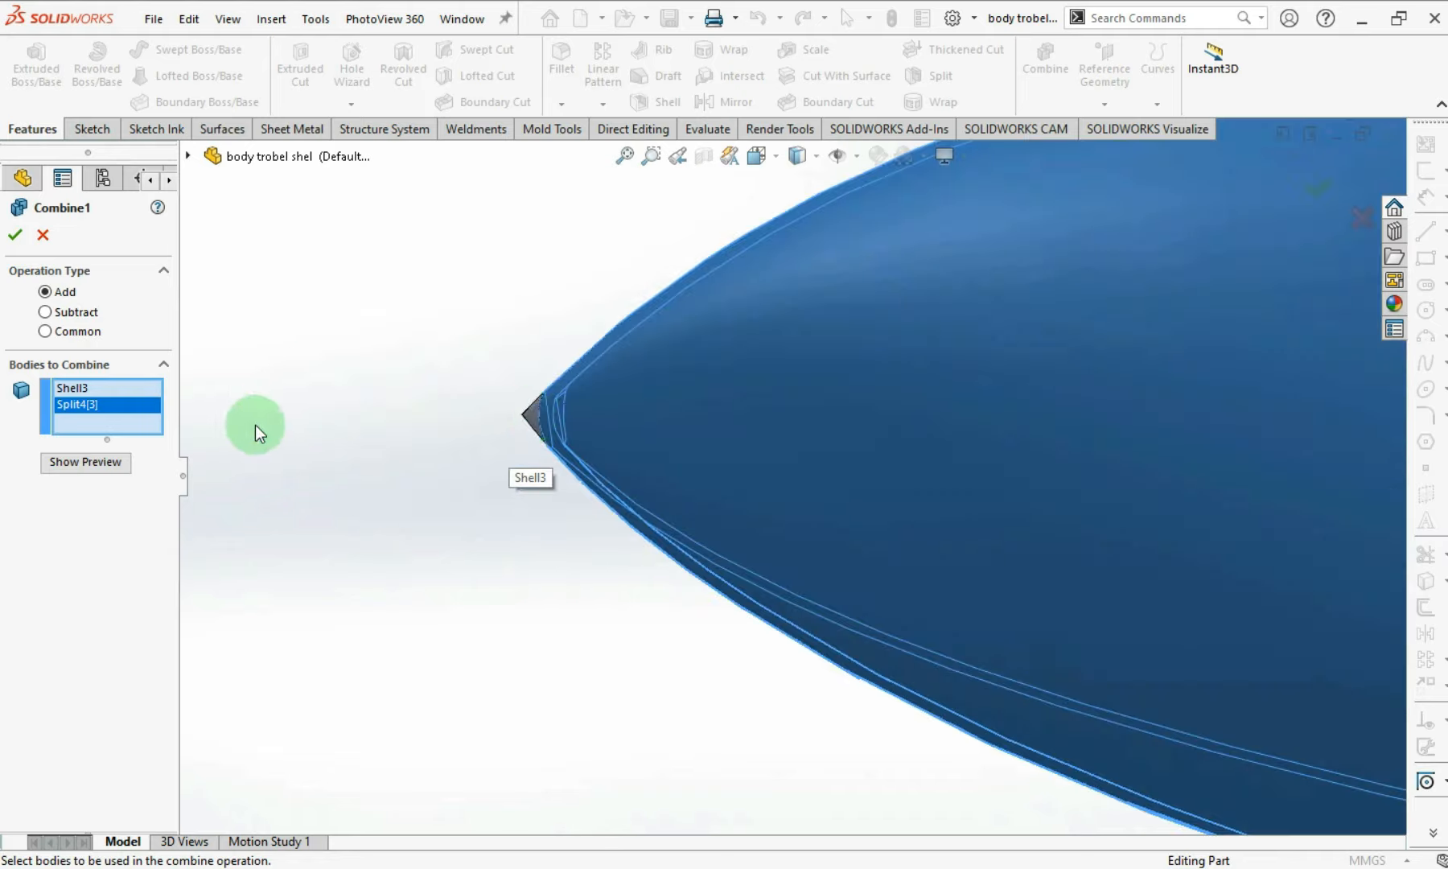
click(568, 423)
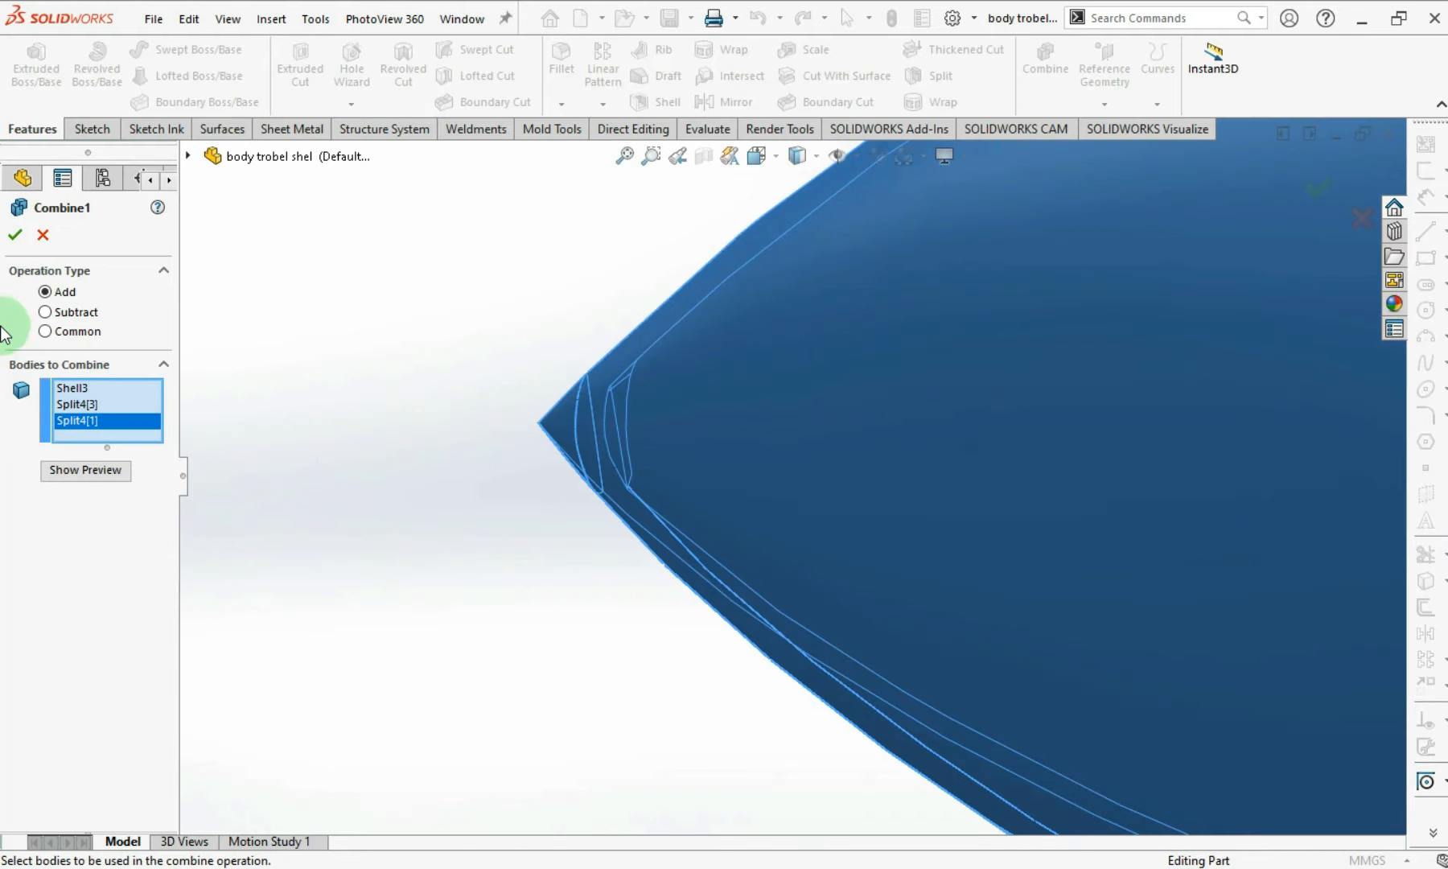
click(16, 235)
middle_drag(520, 421, 829, 591)
scroll(1034, 503, down, 3)
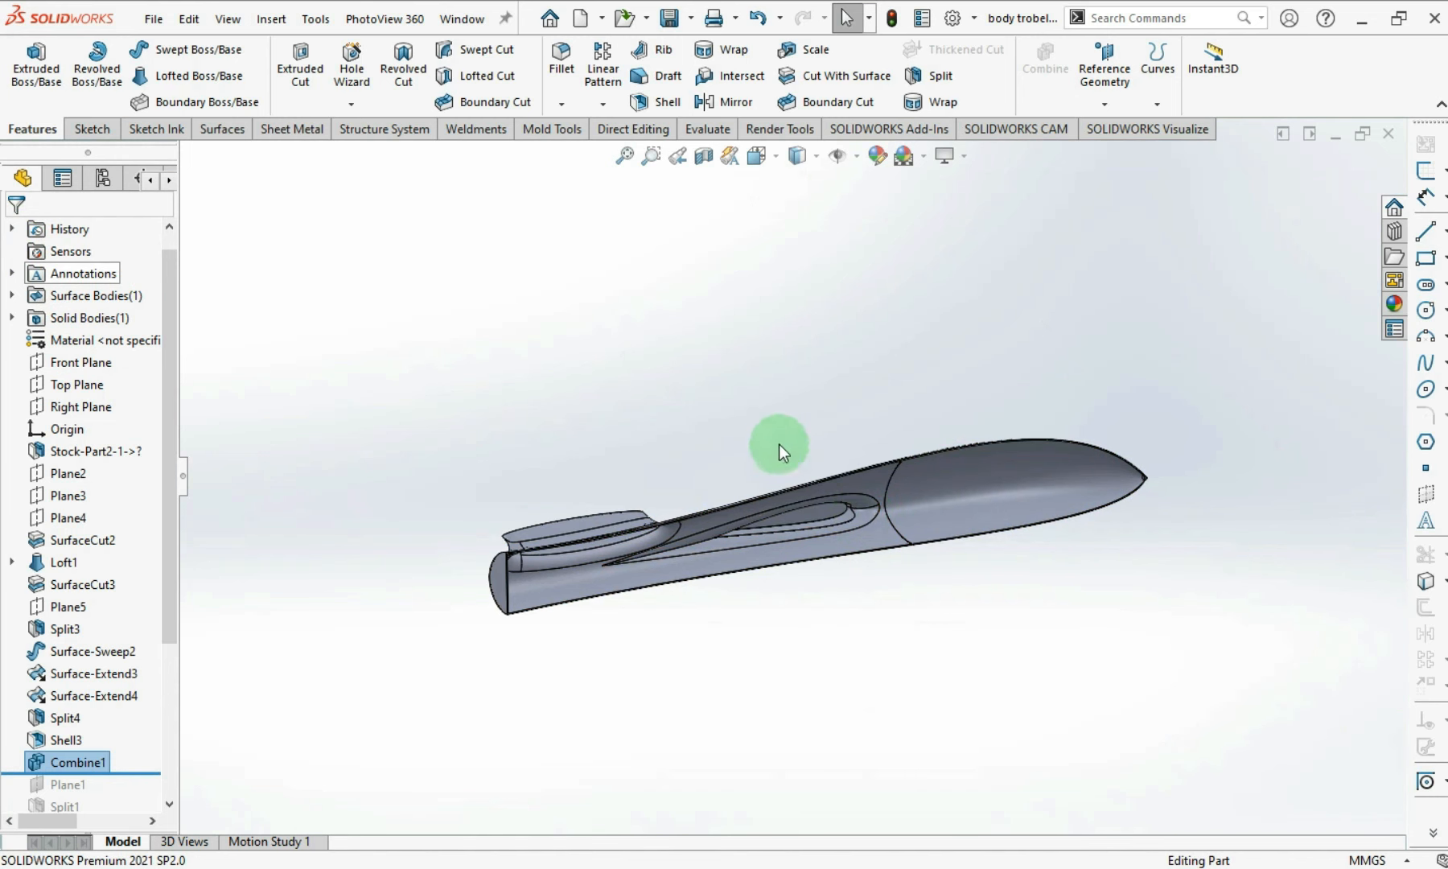
click(37, 766)
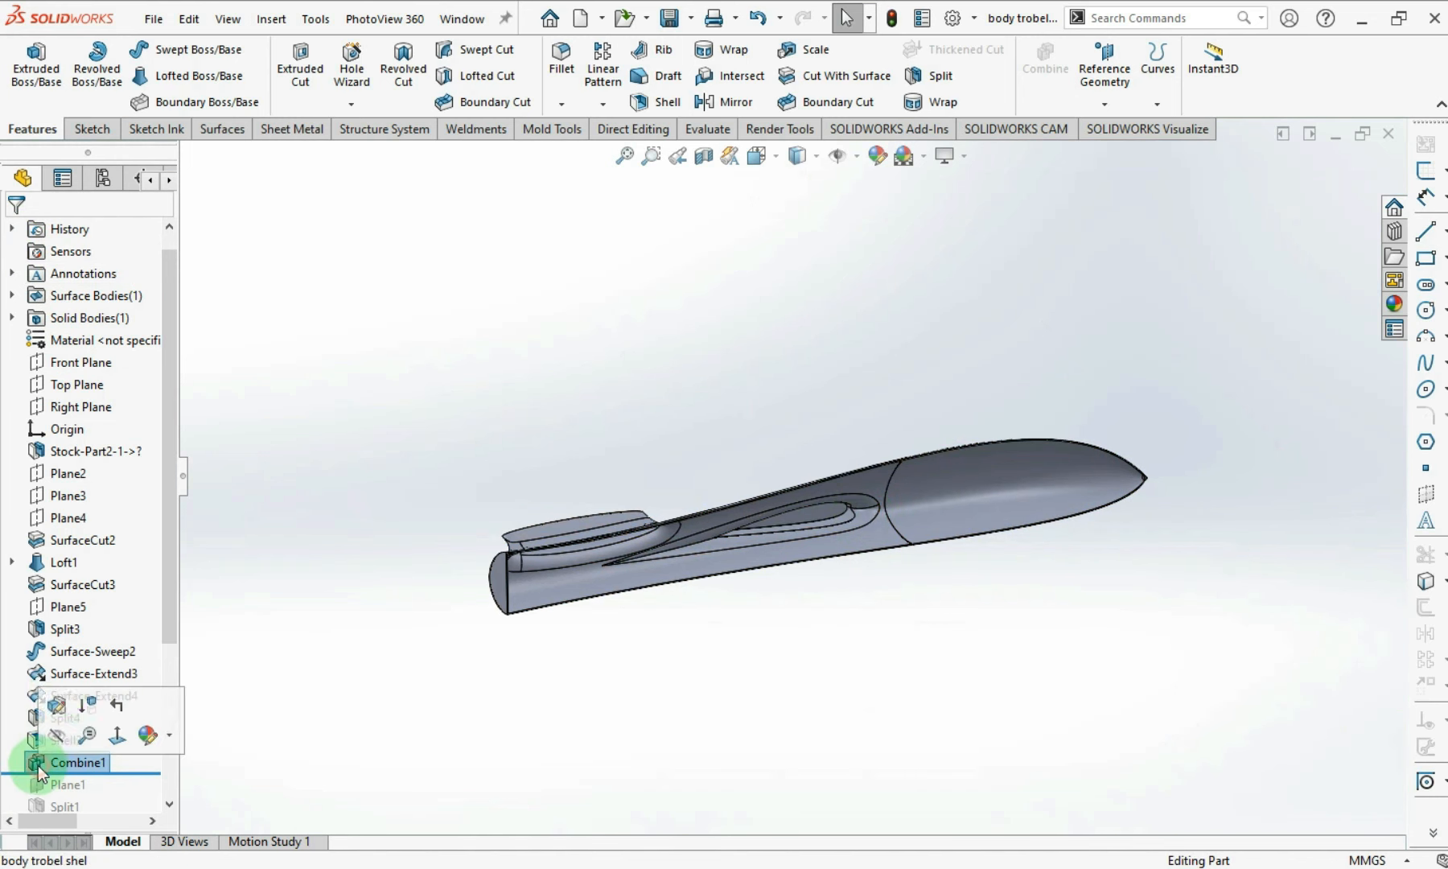
scroll(169, 350, up, 1)
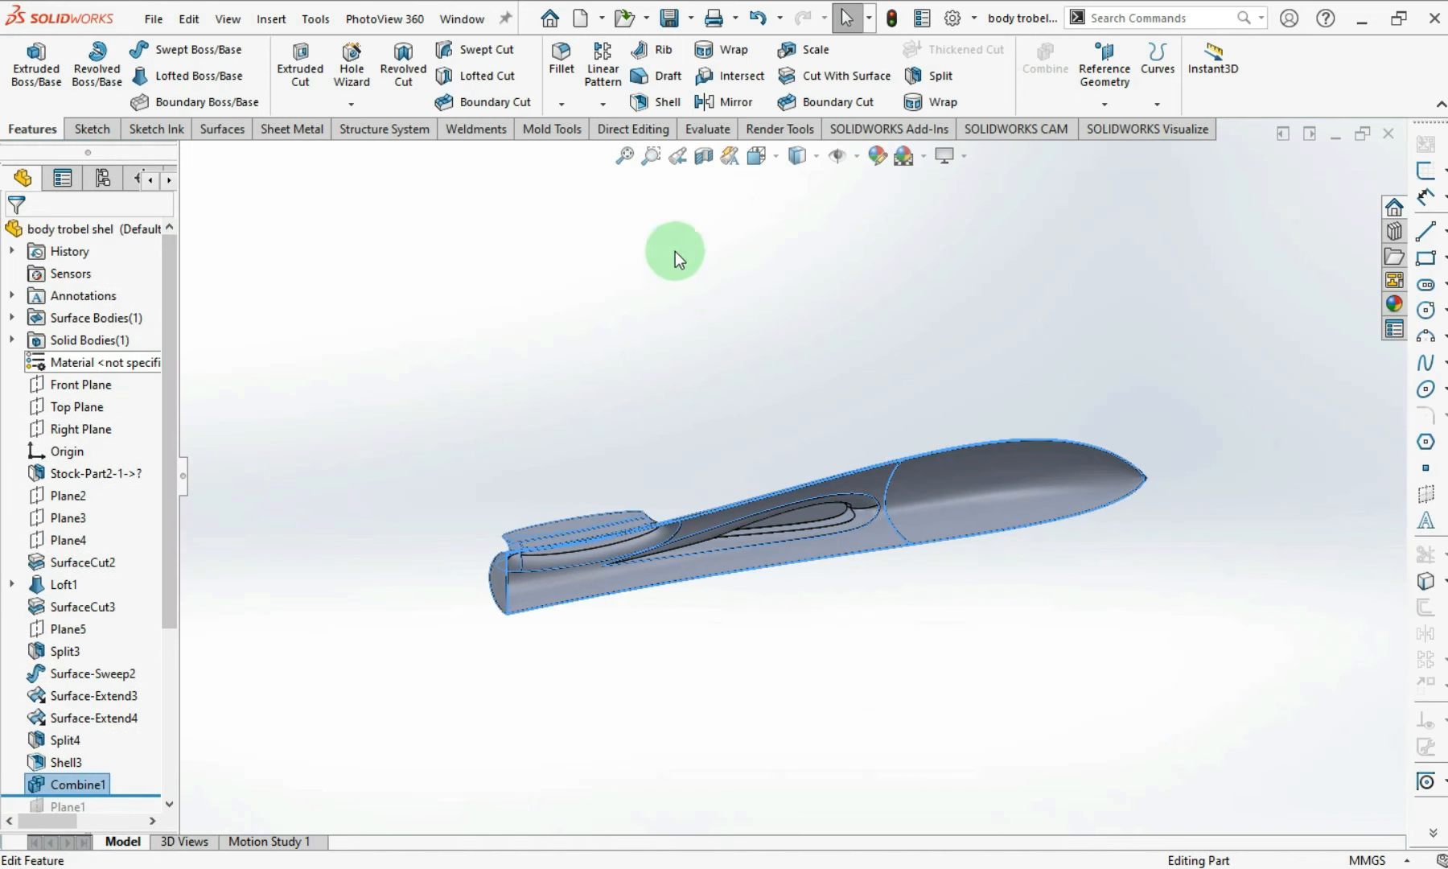
- Mirror the combined half body about the Front Plane with Merge solids turned off
click(719, 104)
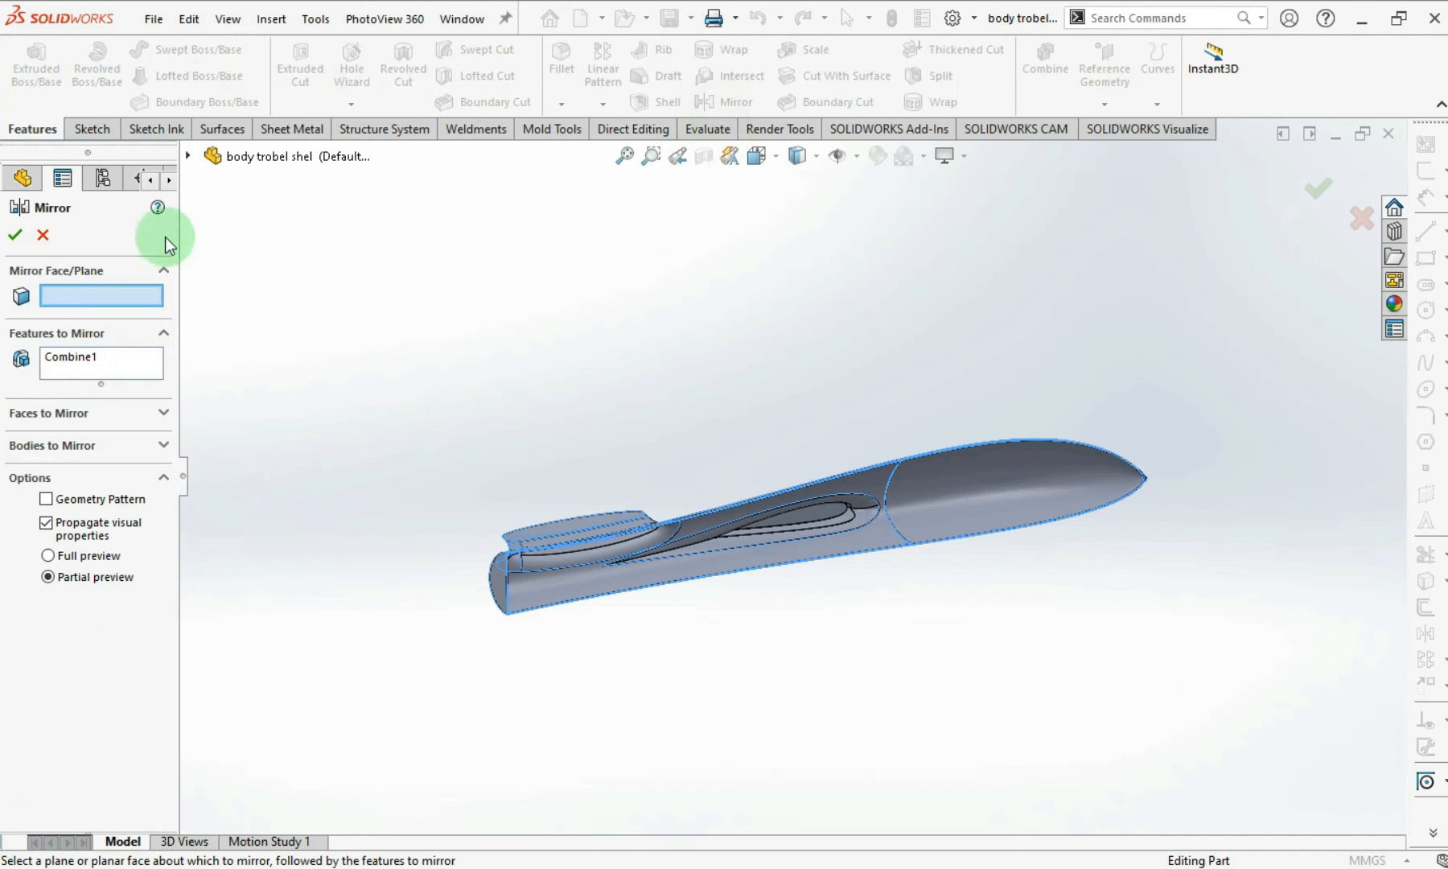
click(187, 157)
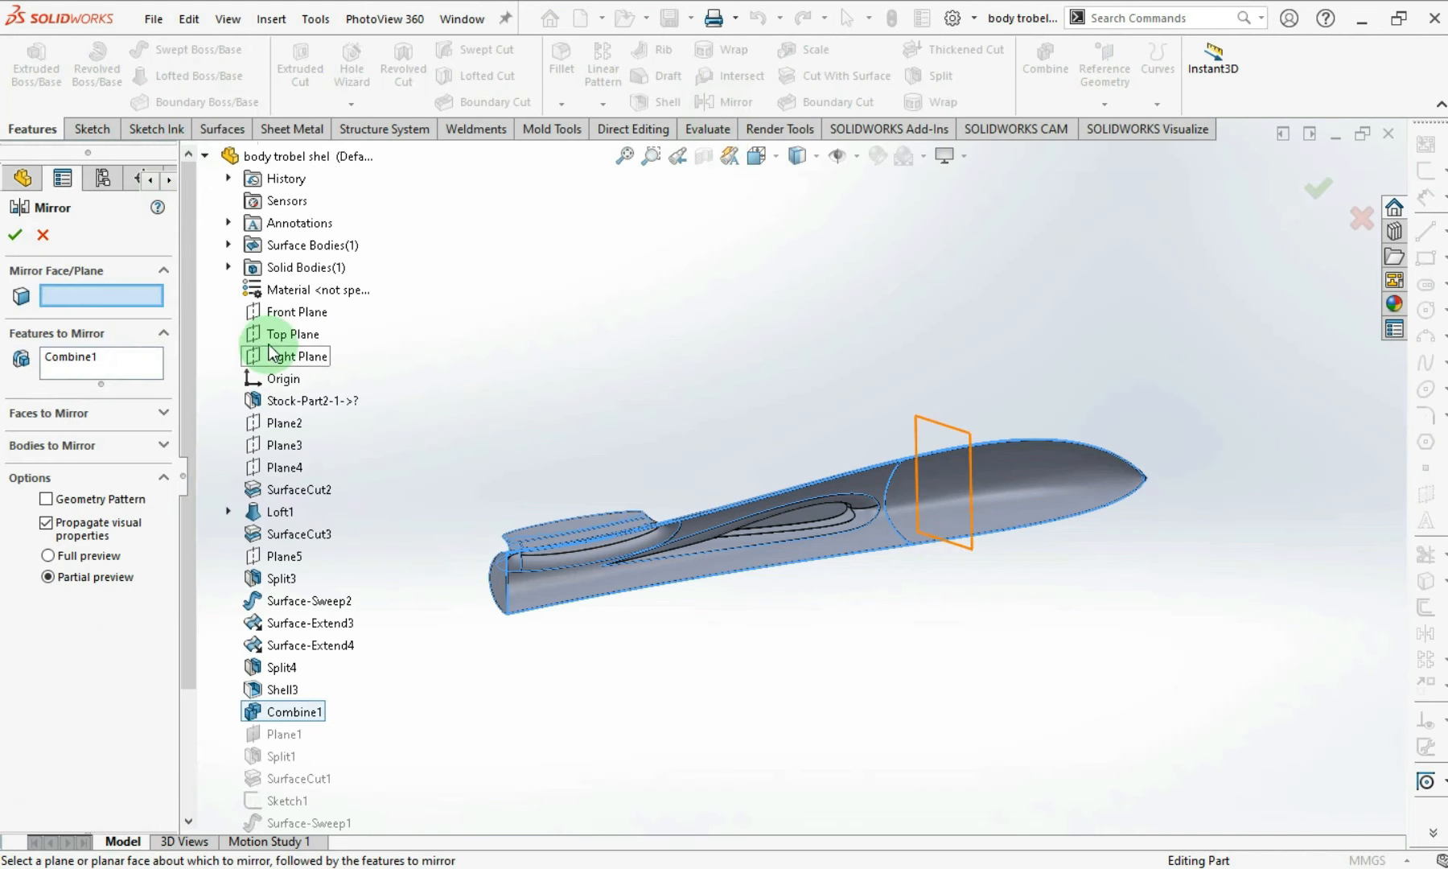
click(273, 313)
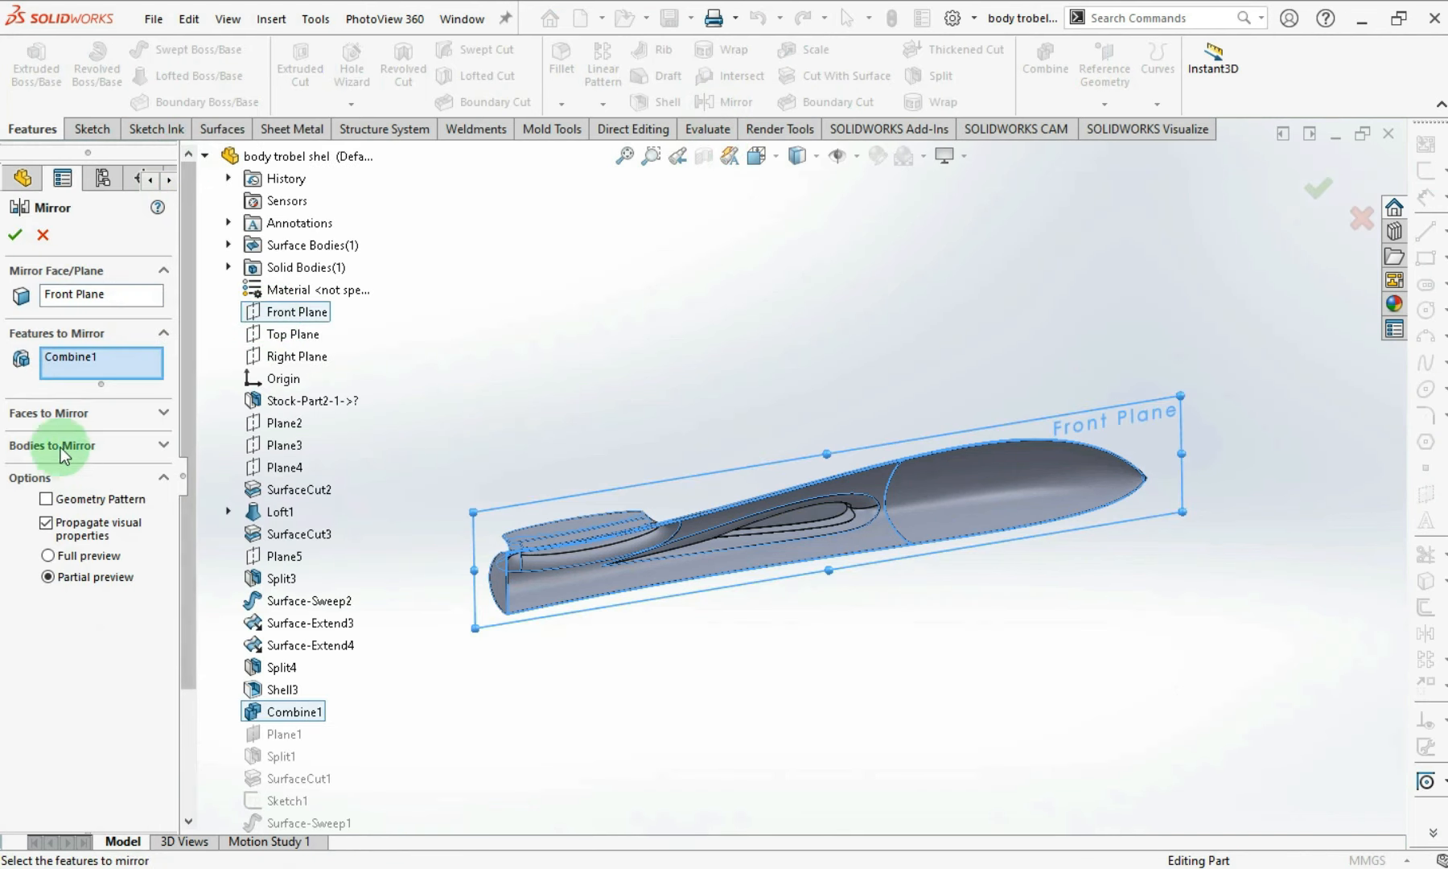
click(26, 451)
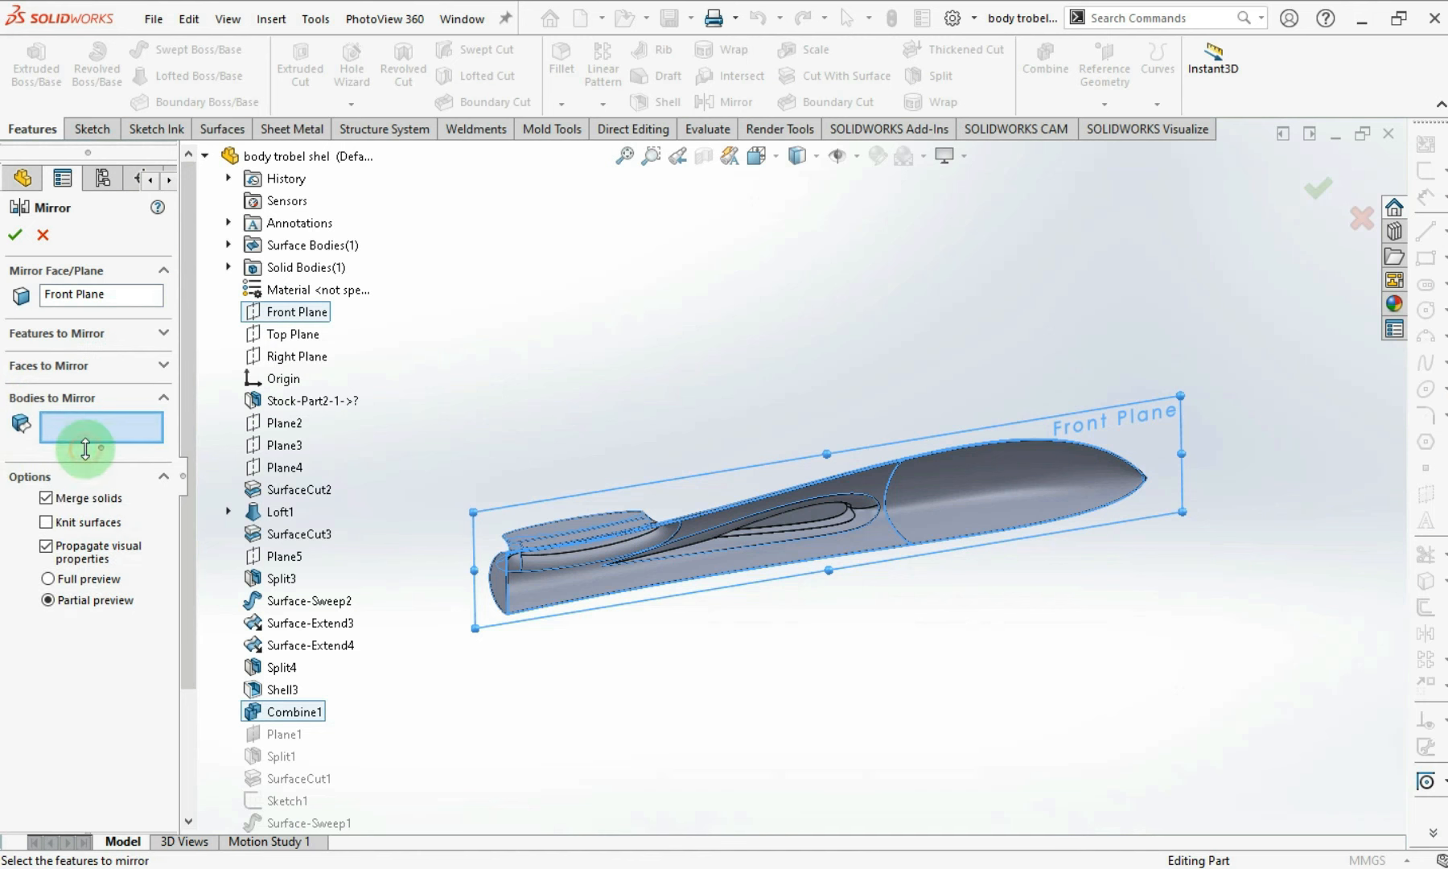
click(604, 567)
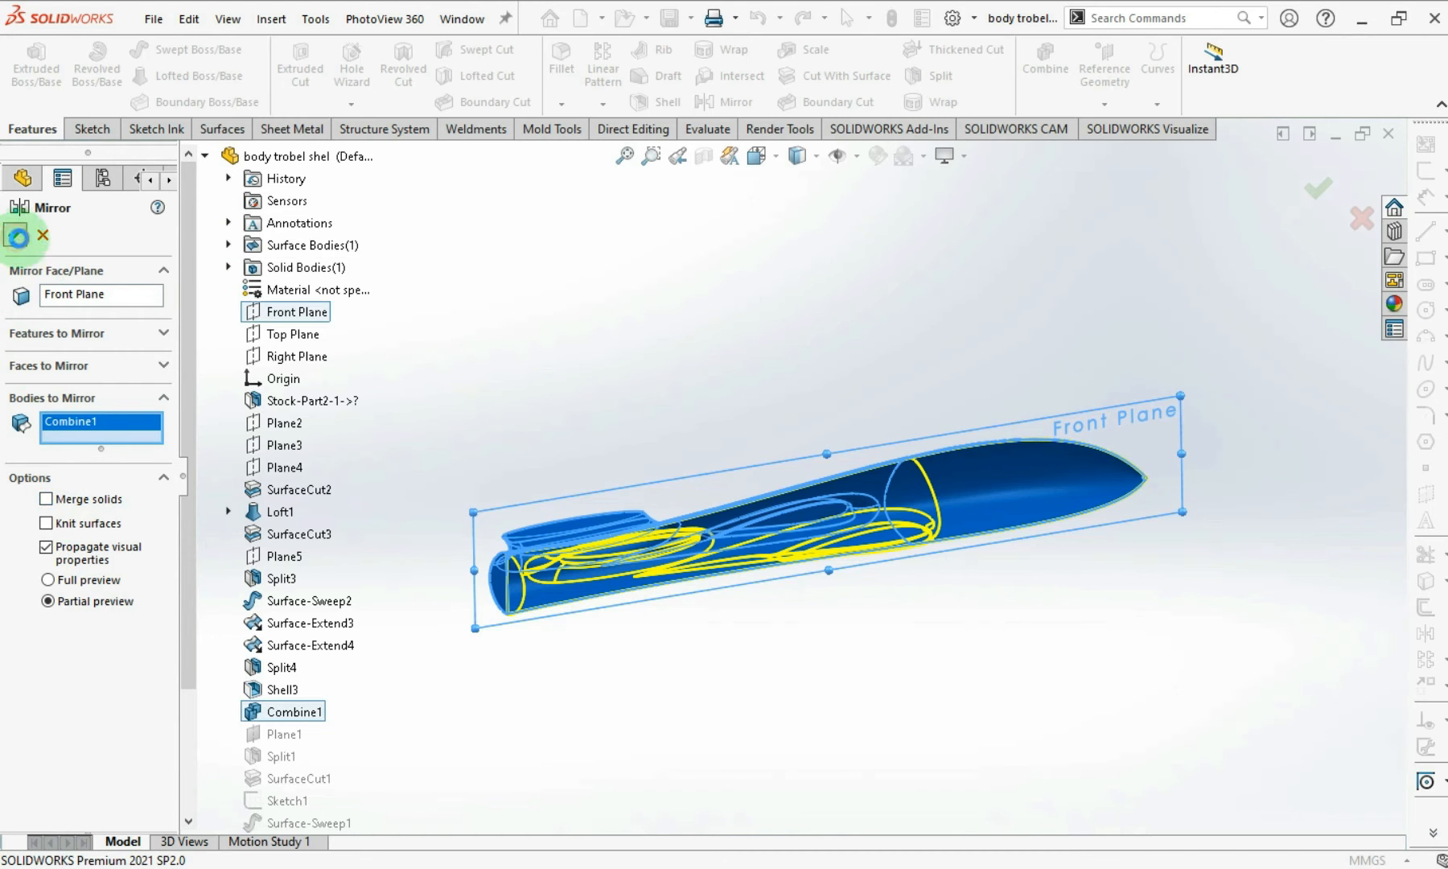
click(708, 372)
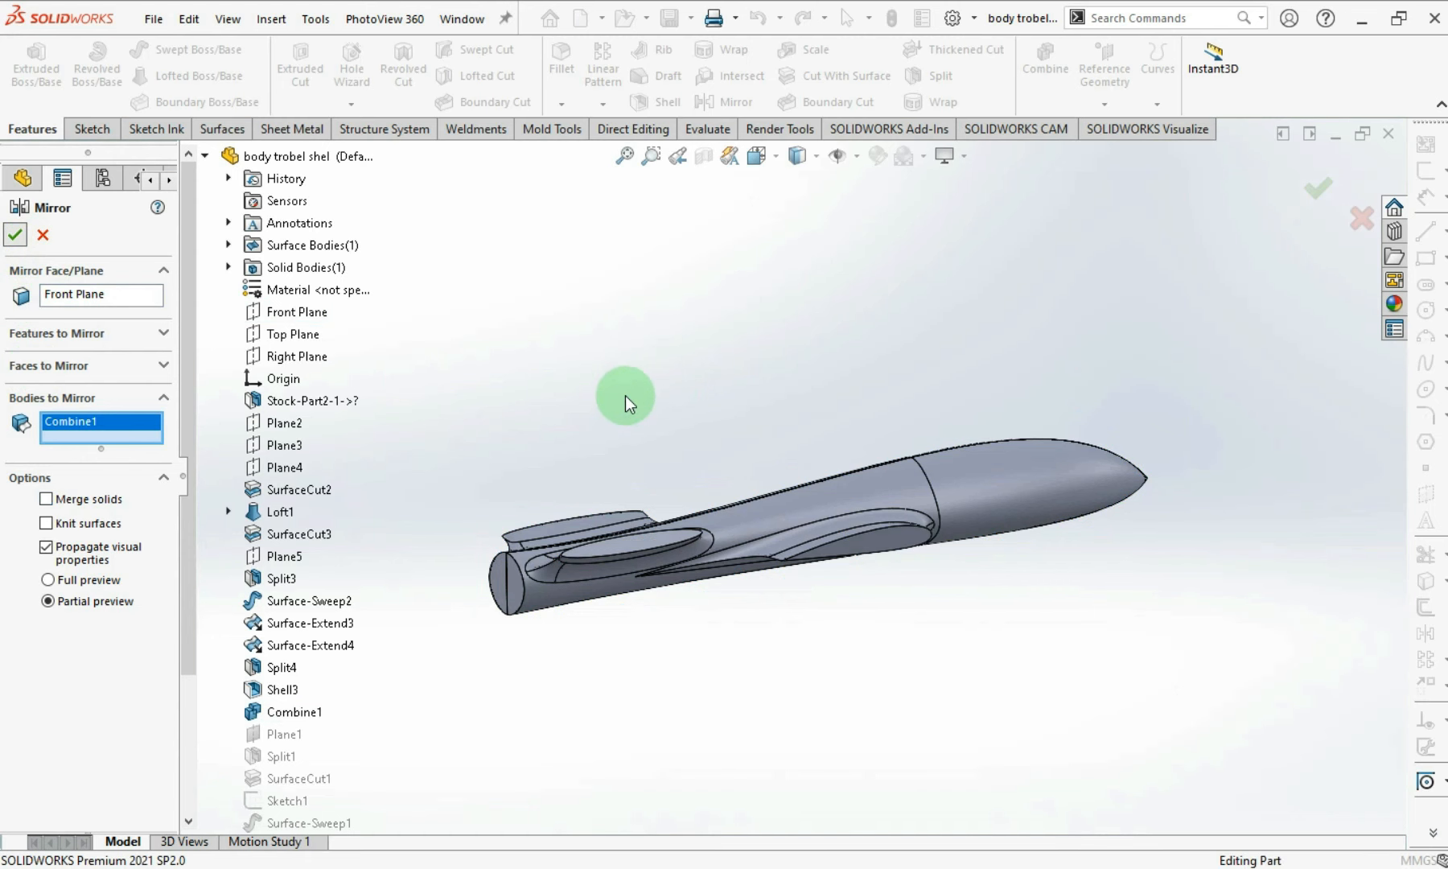
- Try to combine the mirrored half and the original half into one body using the Add operation
click(1054, 71)
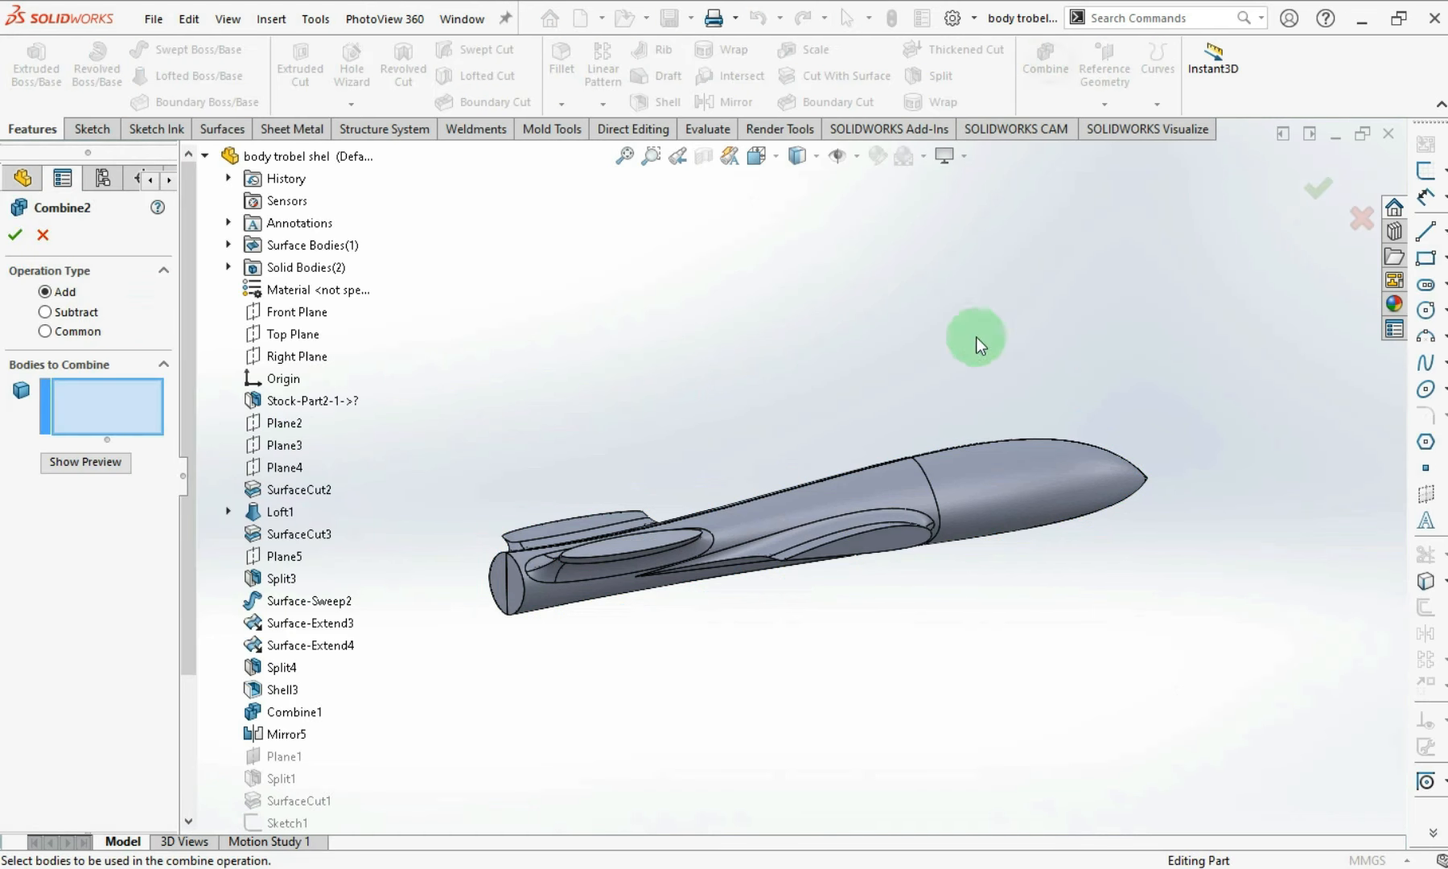
click(994, 494)
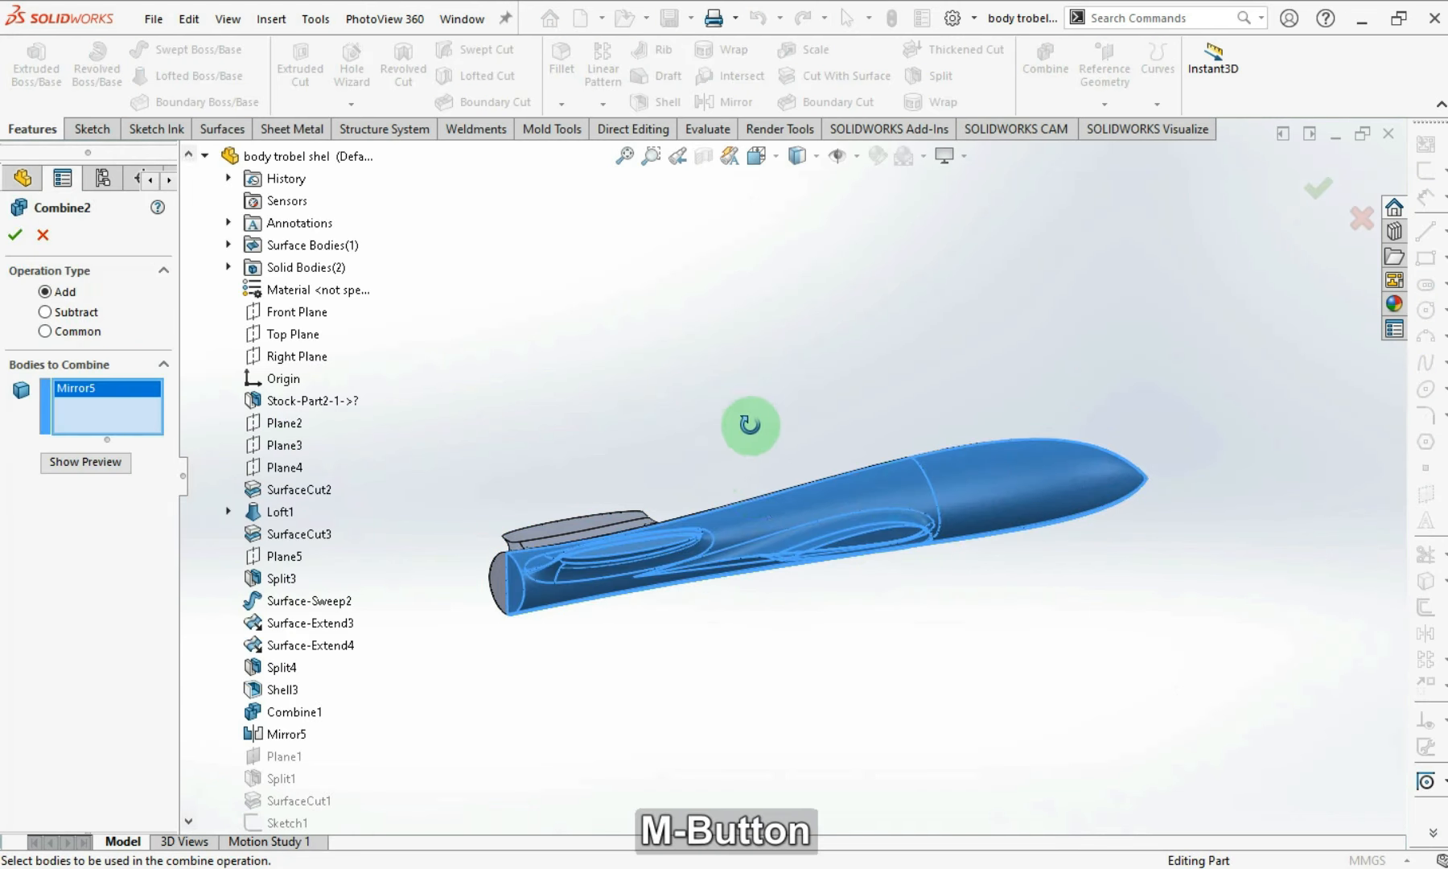
middle_drag(750, 423, 633, 540)
click(633, 540)
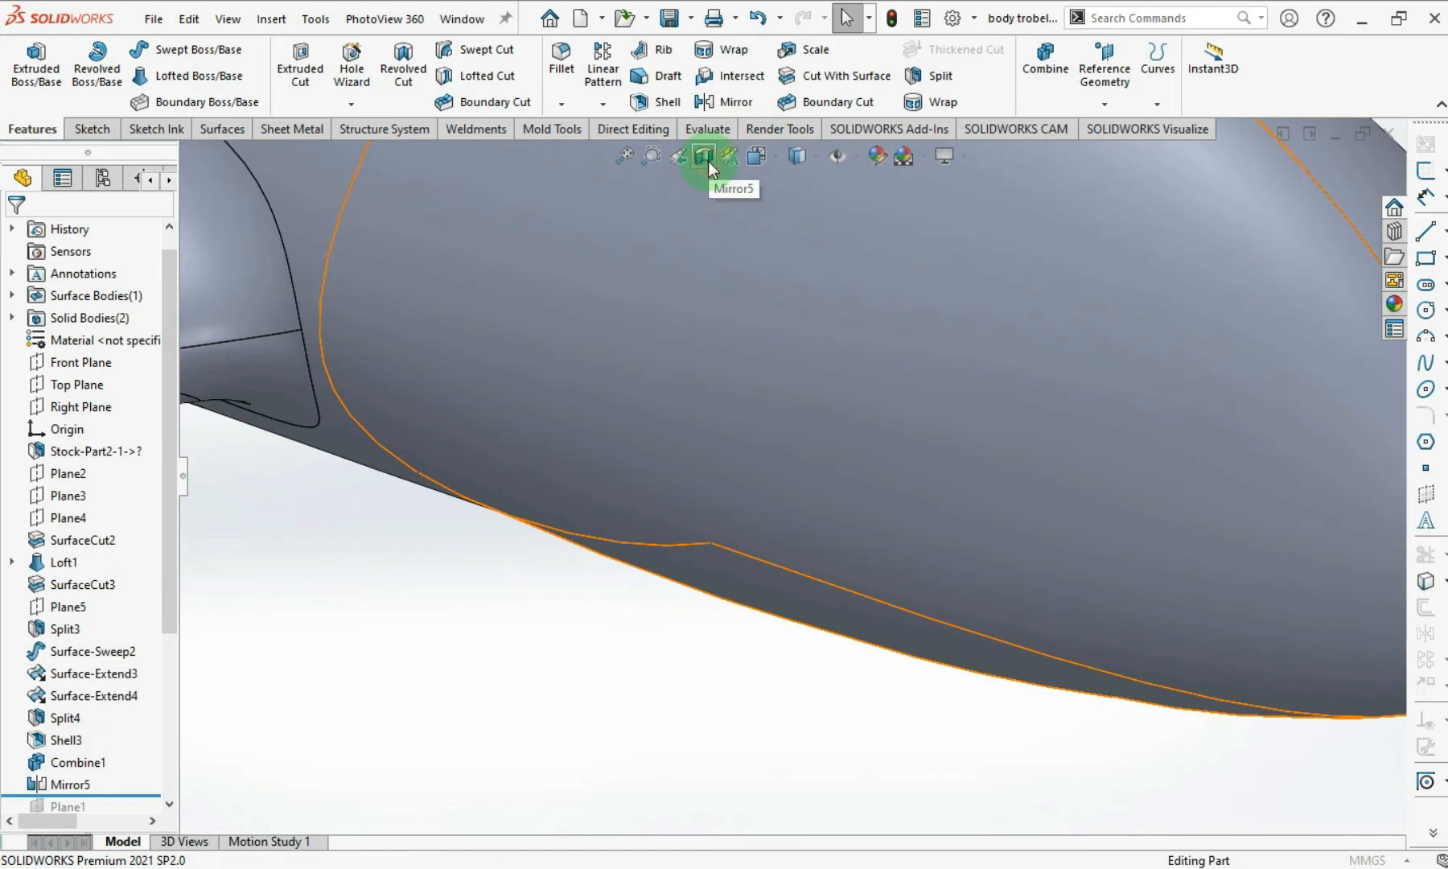
- Section the two halves parallel to the Right Plane and shift the section to a -164 mm offset near the nose tip
click(707, 158)
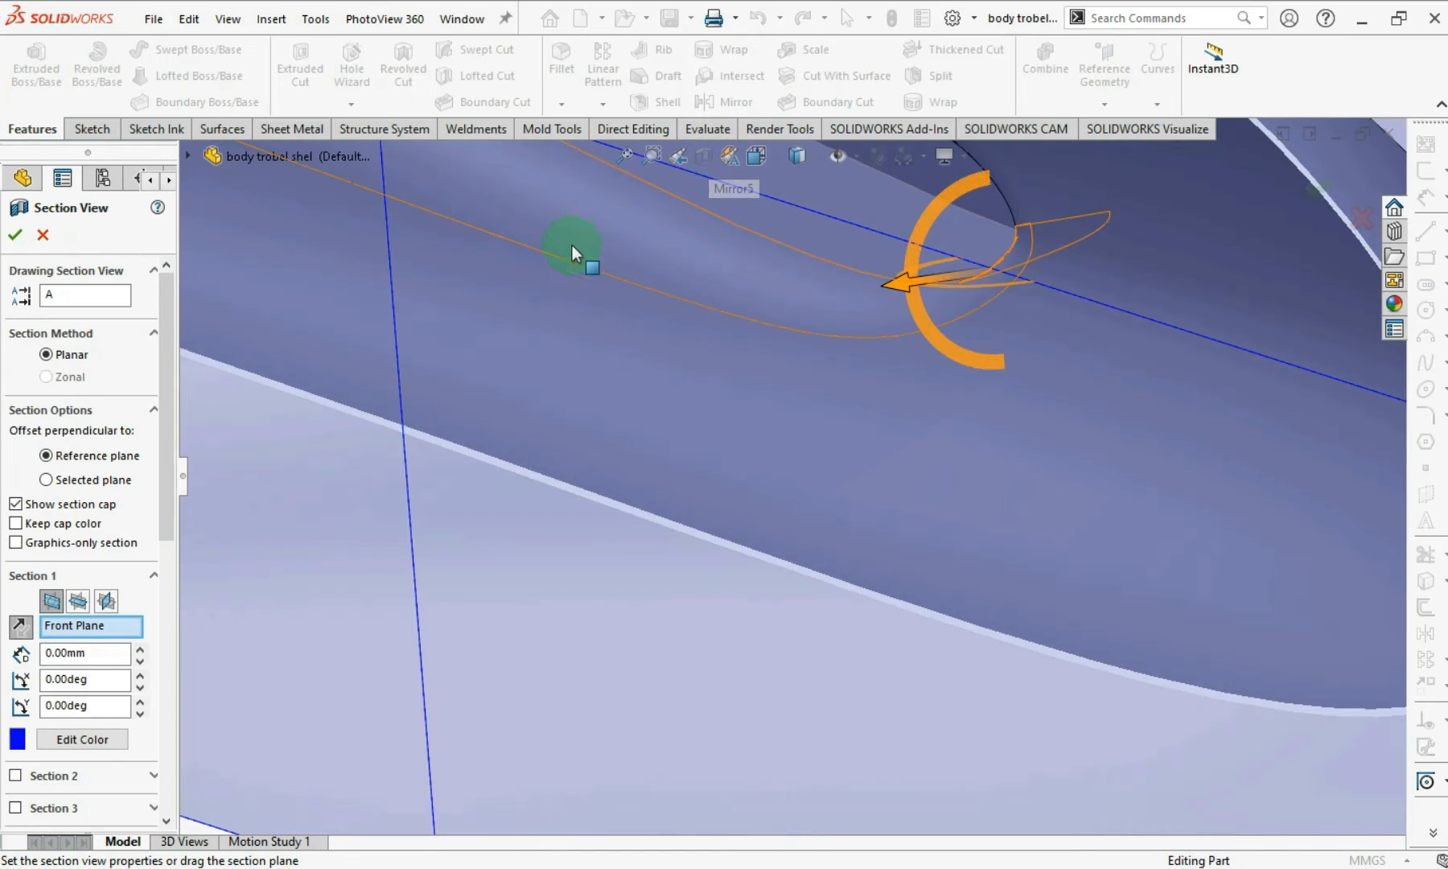
click(78, 600)
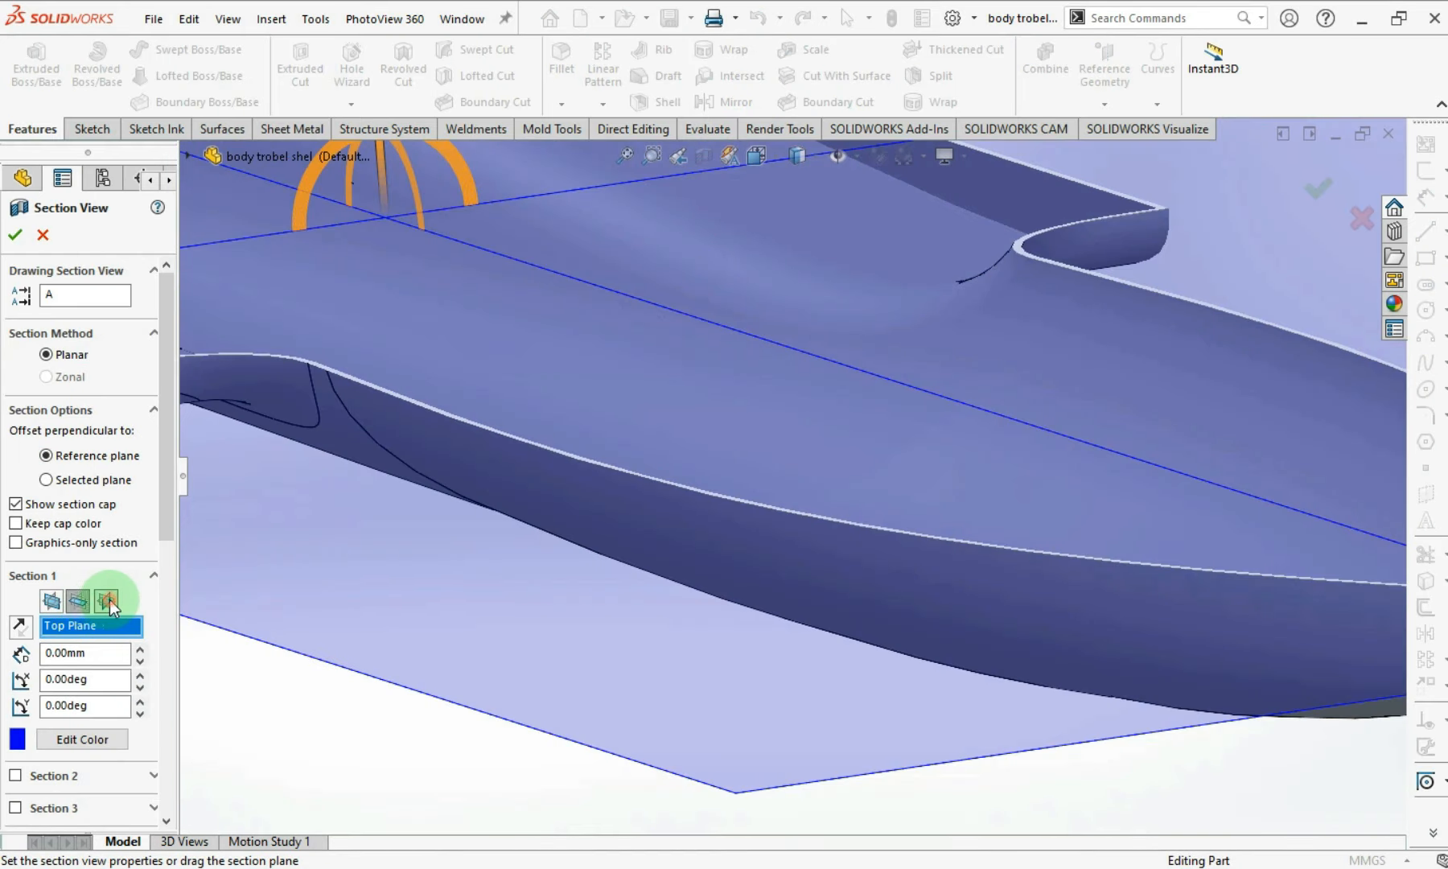
click(106, 601)
middle_drag(539, 596, 453, 620)
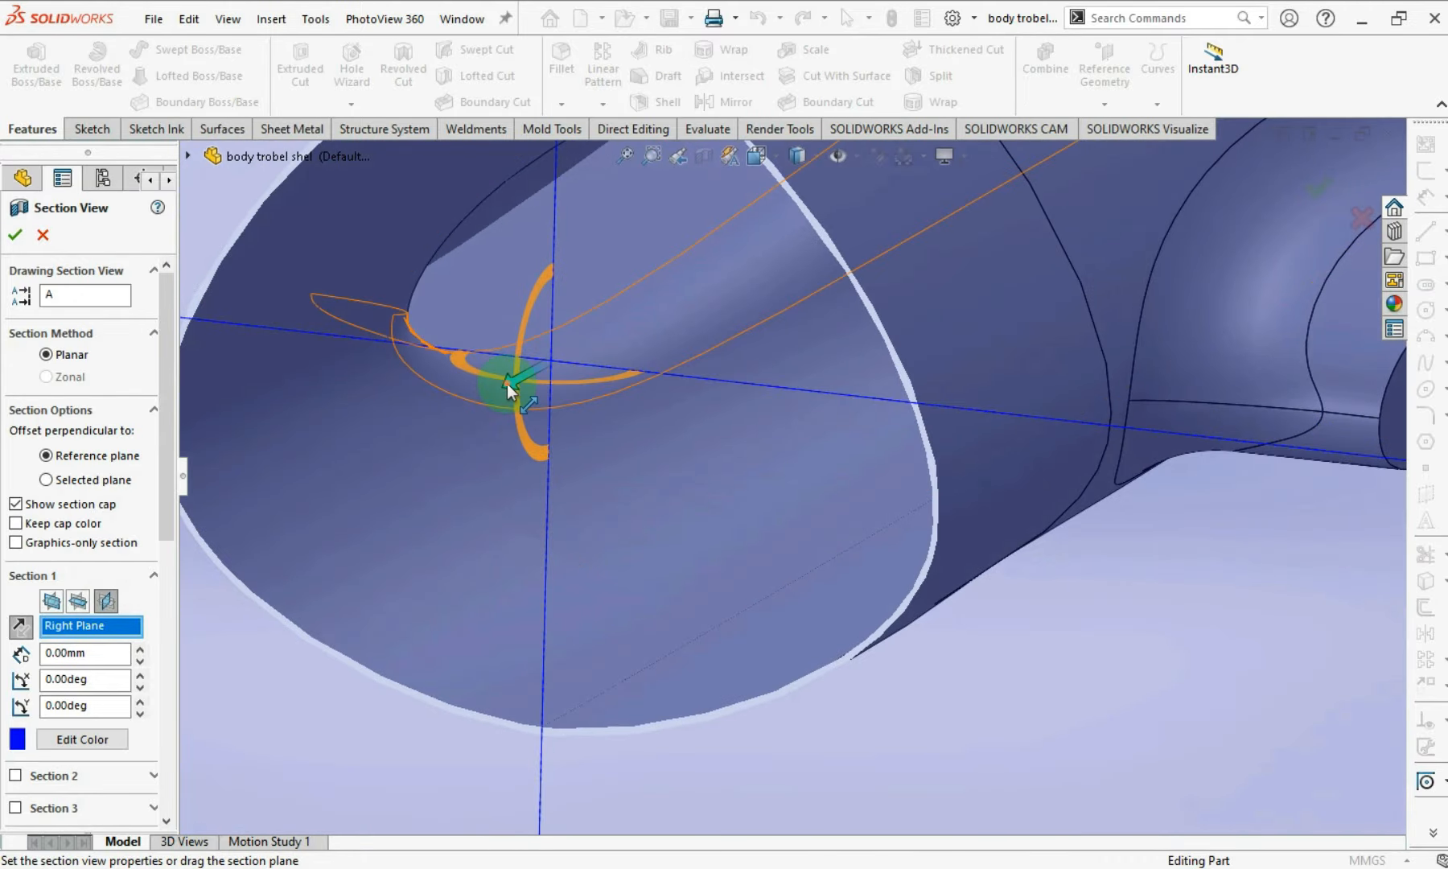
drag(506, 384, 581, 629)
middle_drag(693, 640, 1116, 371)
drag(946, 492, 386, 763)
ctrl+middle_drag(466, 718, 909, 503)
drag(921, 496, 611, 634)
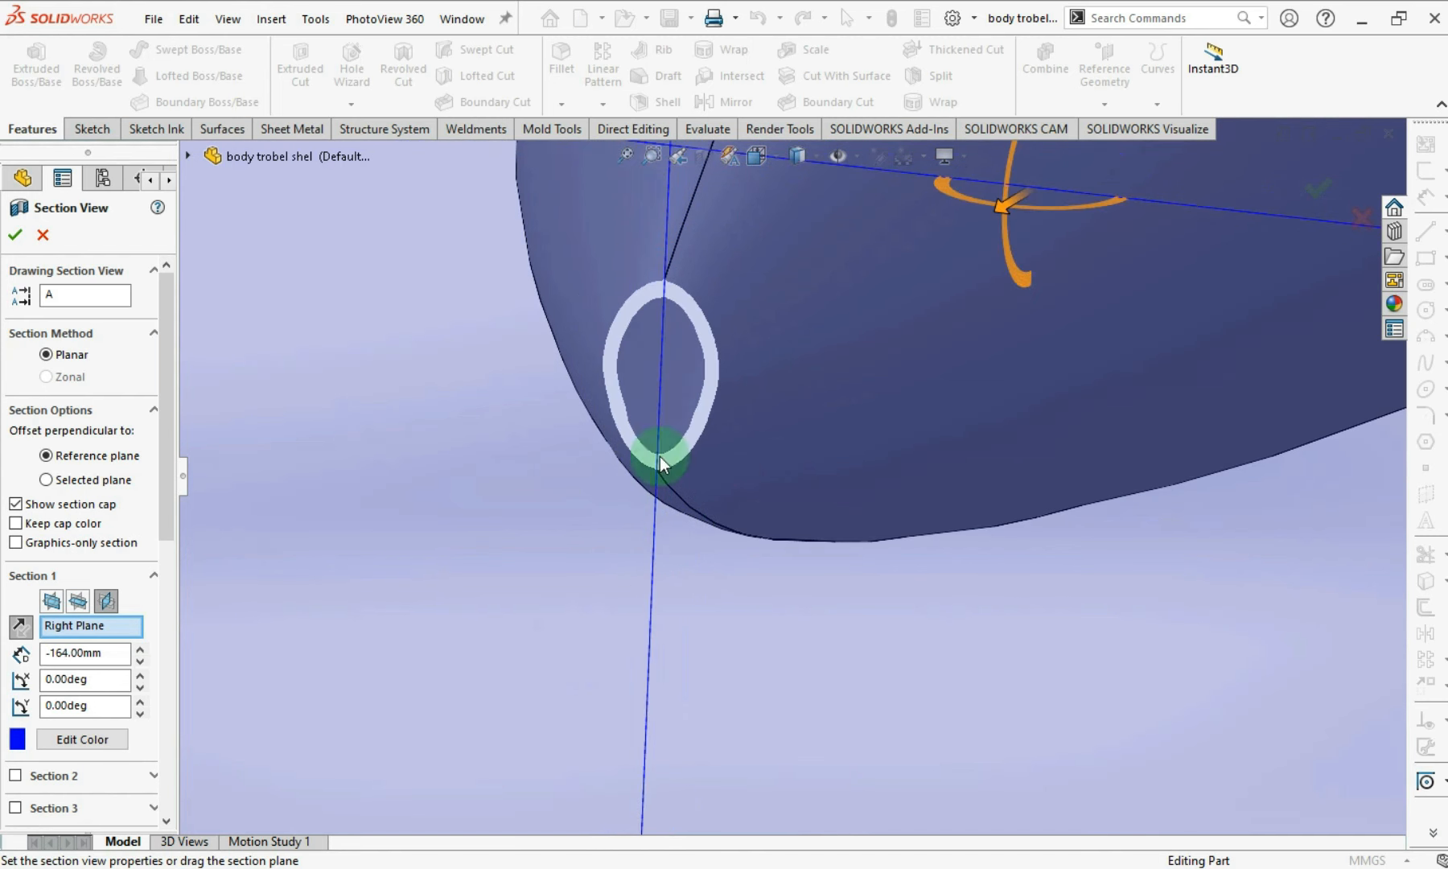
- Shift the section to a -167 mm offset, inspect where the two halves meet at the nose tip, and discard the section view
scroll(662, 374, down, 4)
mouse_move(616, 499)
mouse_down()
mouse_move(554, 507)
mouse_move(621, 519)
mouse_up()
middle_drag(621, 519, 776, 547)
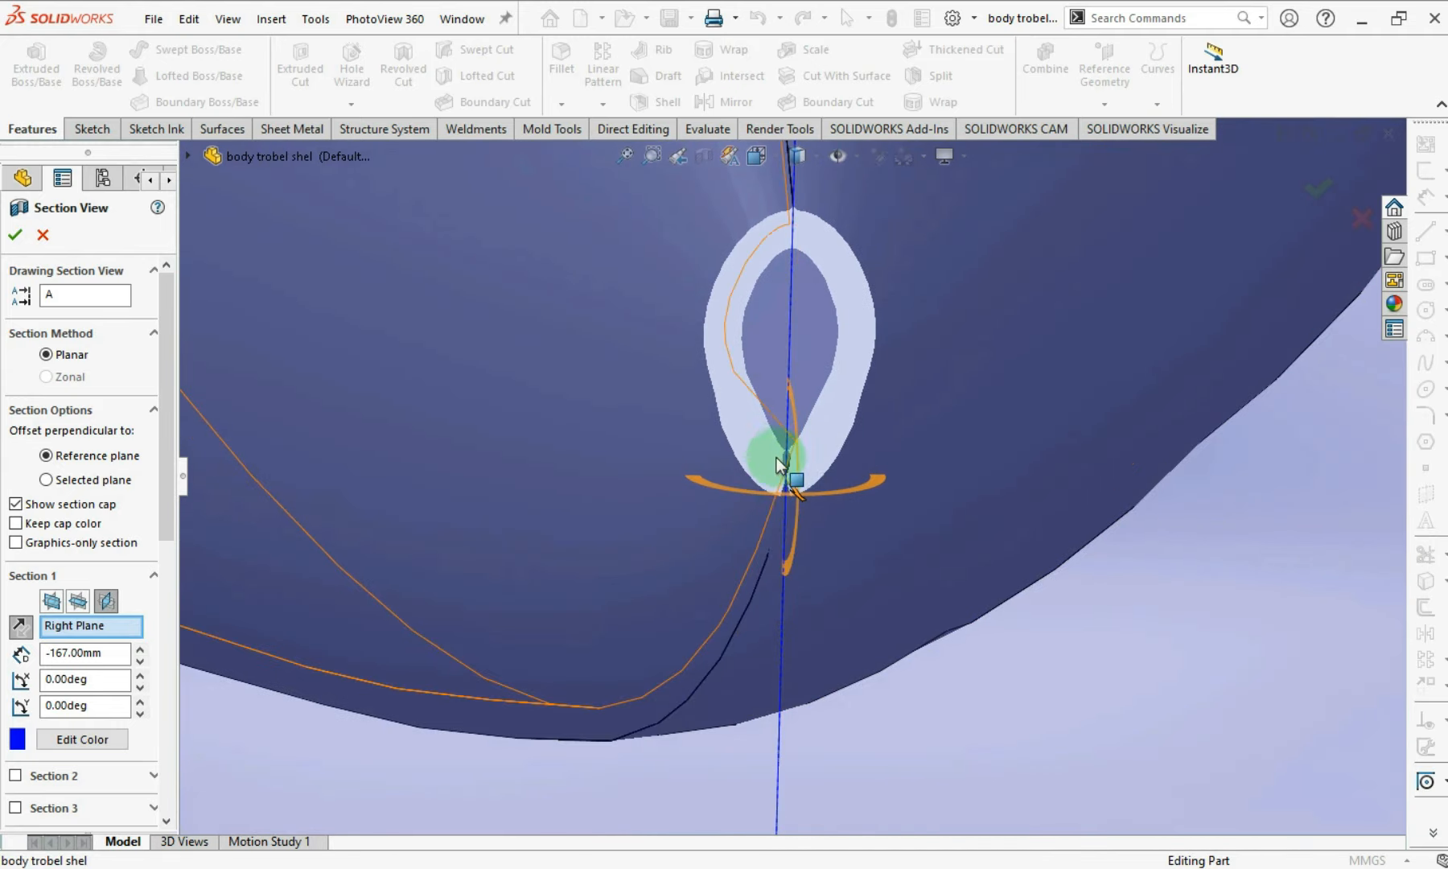
scroll(797, 477, down, 5)
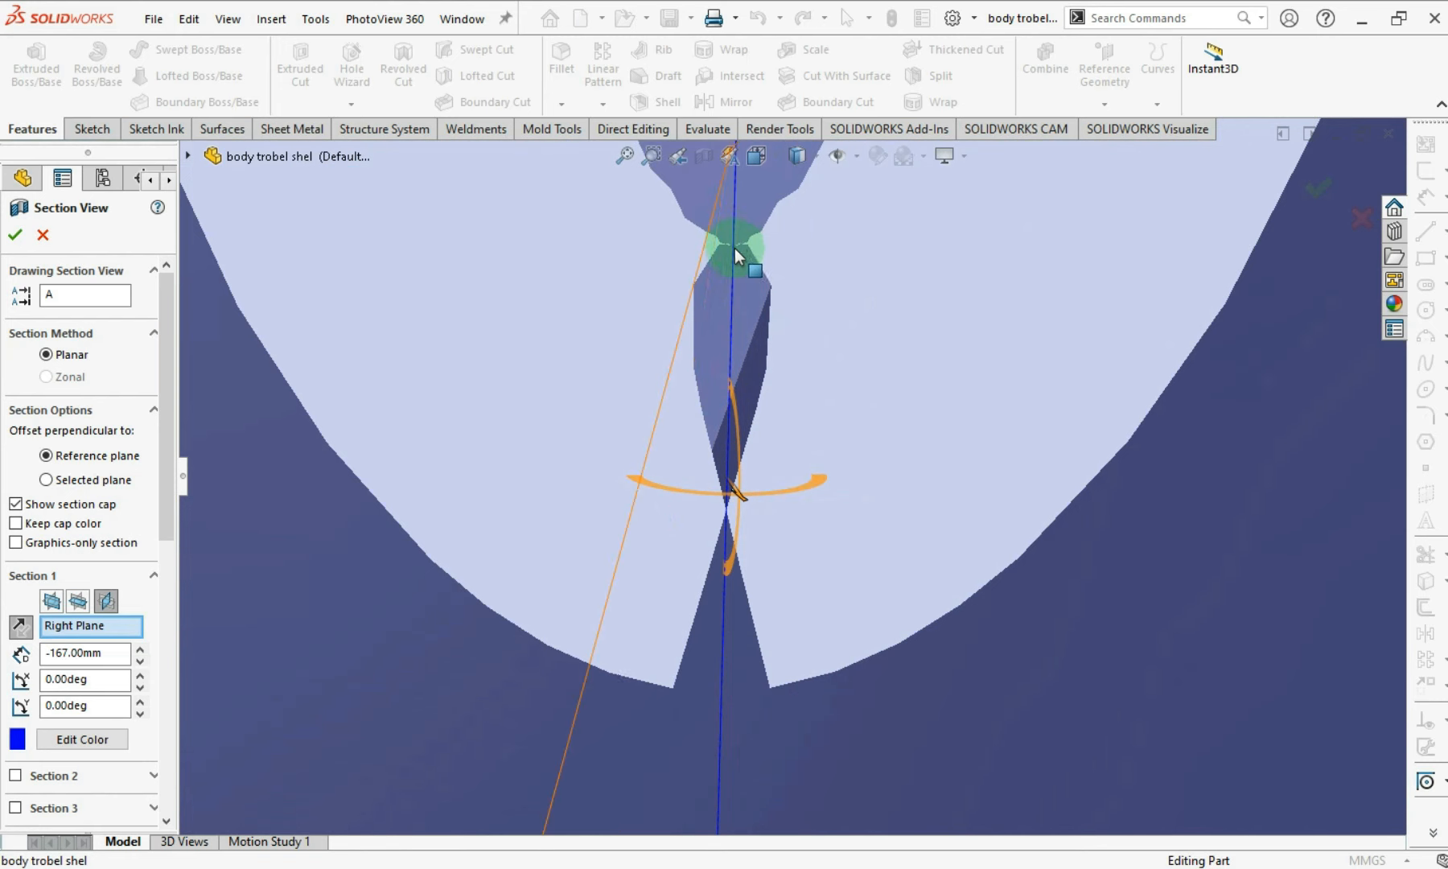
click(42, 235)
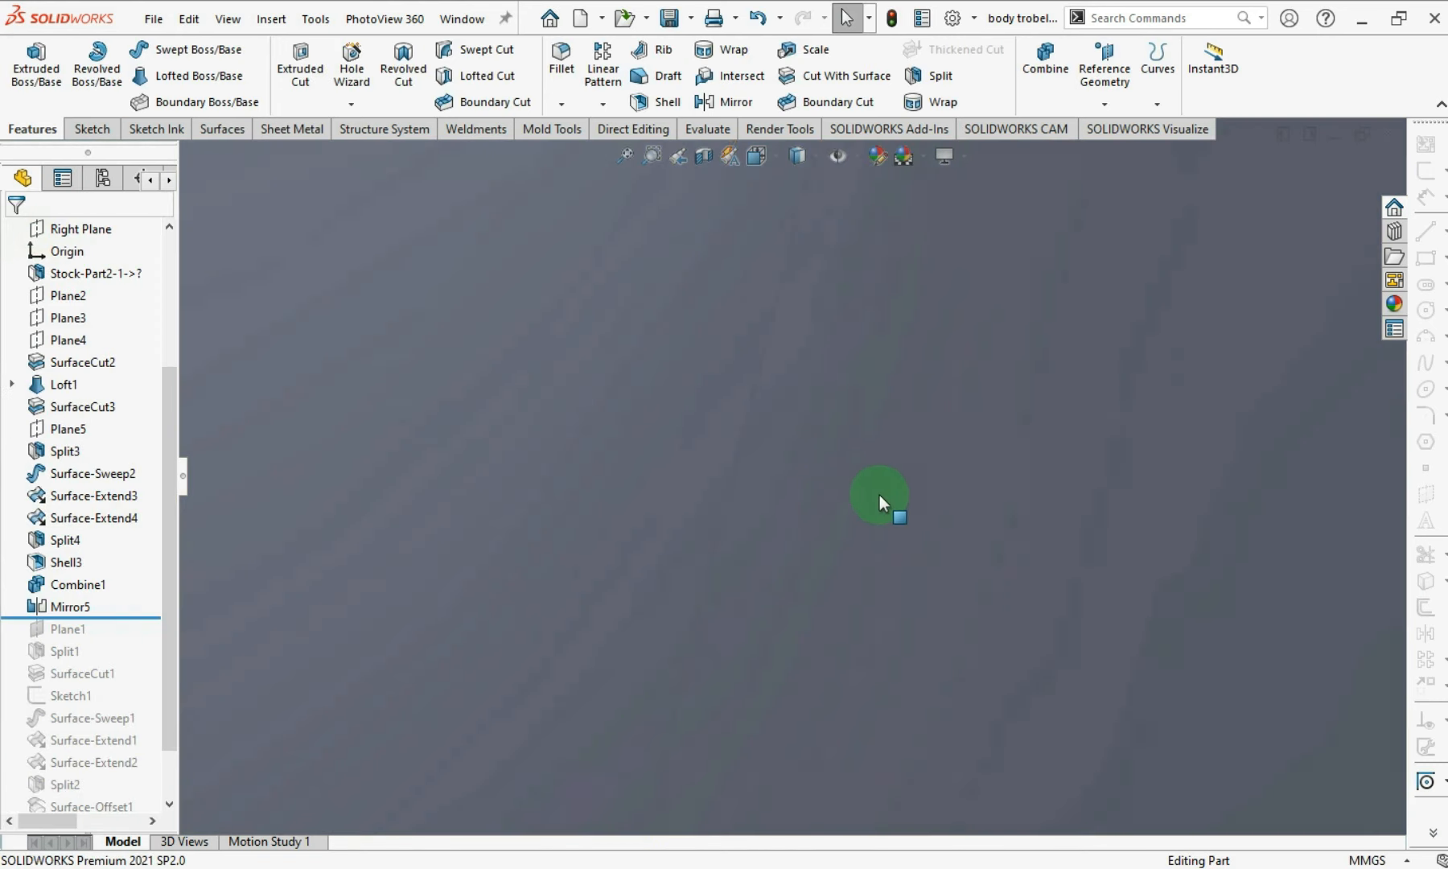
- Examine the seam between the two halves at the nose tip with hidden lines visible
scroll(878, 503, up, 8)
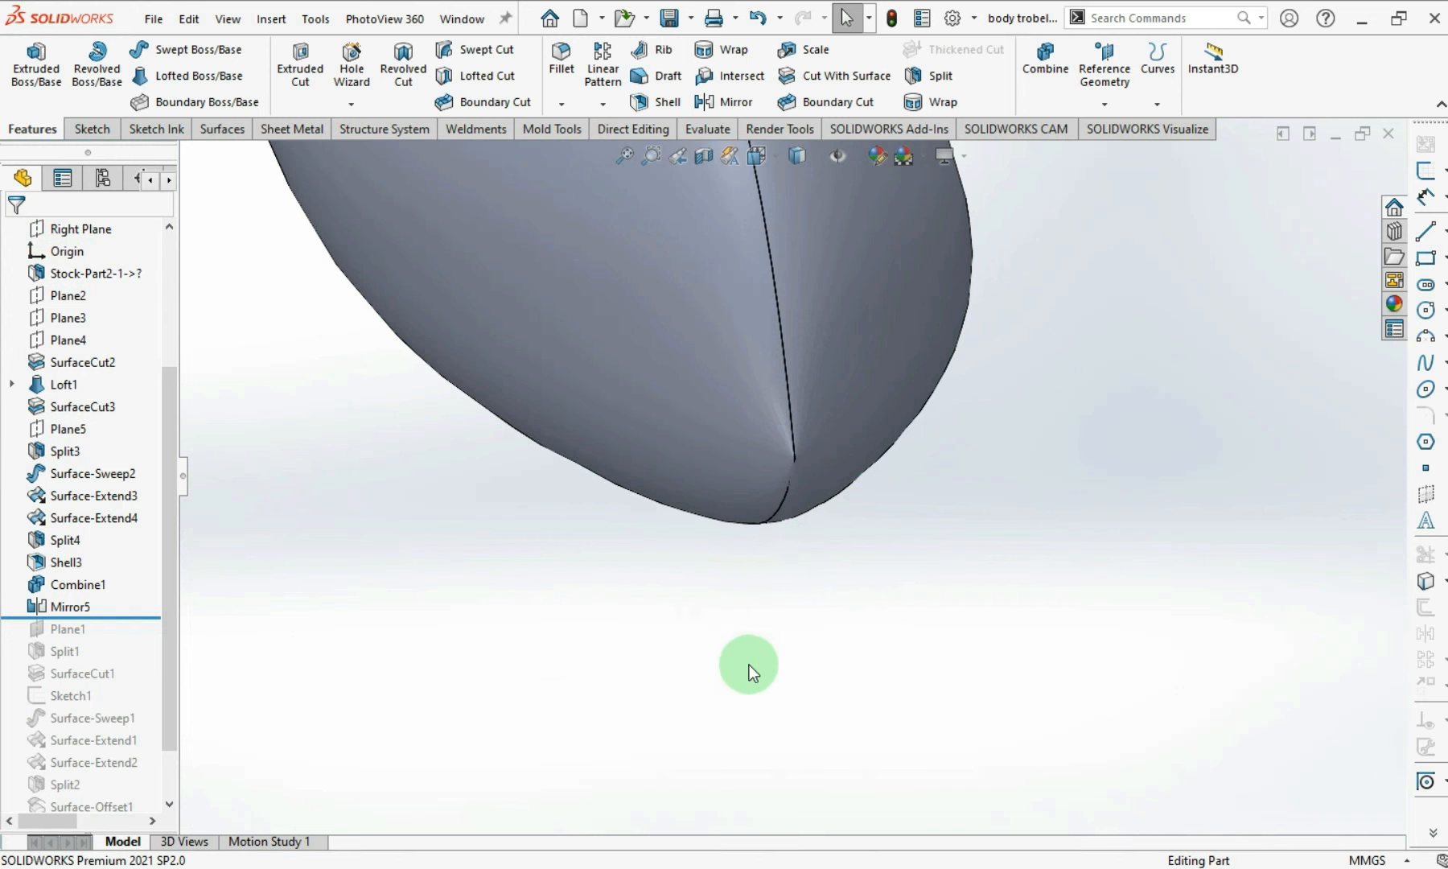
middle_drag(801, 490, 869, 415)
click(801, 157)
click(807, 272)
mouse_move(787, 434)
middle_down()
mouse_move(799, 169)
mouse_move(743, 475)
mouse_move(659, 523)
mouse_move(507, 537)
mouse_move(1127, 543)
middle_up()
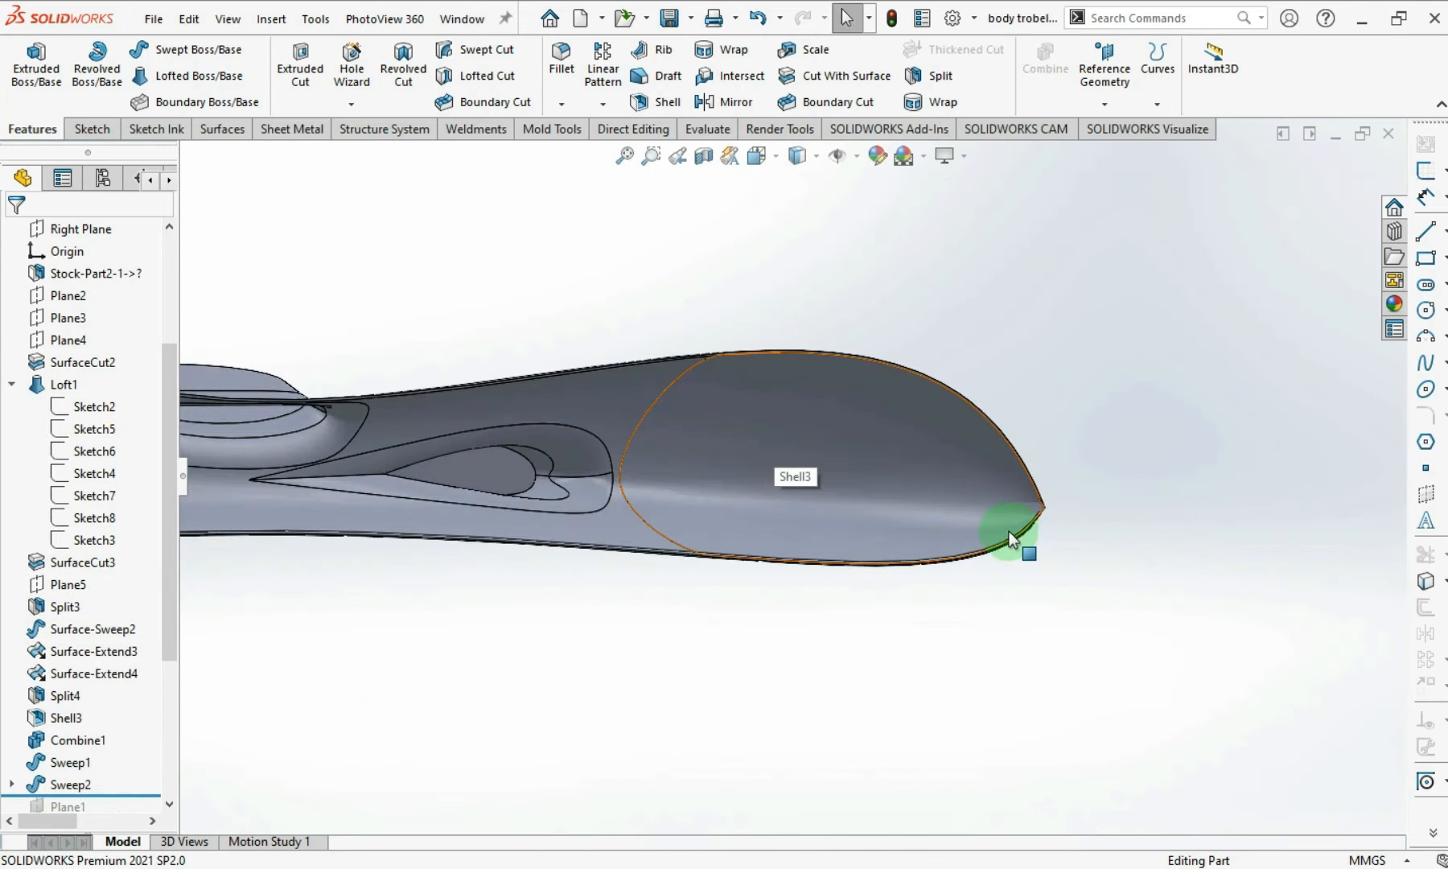
- Open Sketch7 of Loft1 for editing and delete the short fixed spline segment at the nose tip
middle_drag(1009, 531, 1006, 519)
click(95, 429)
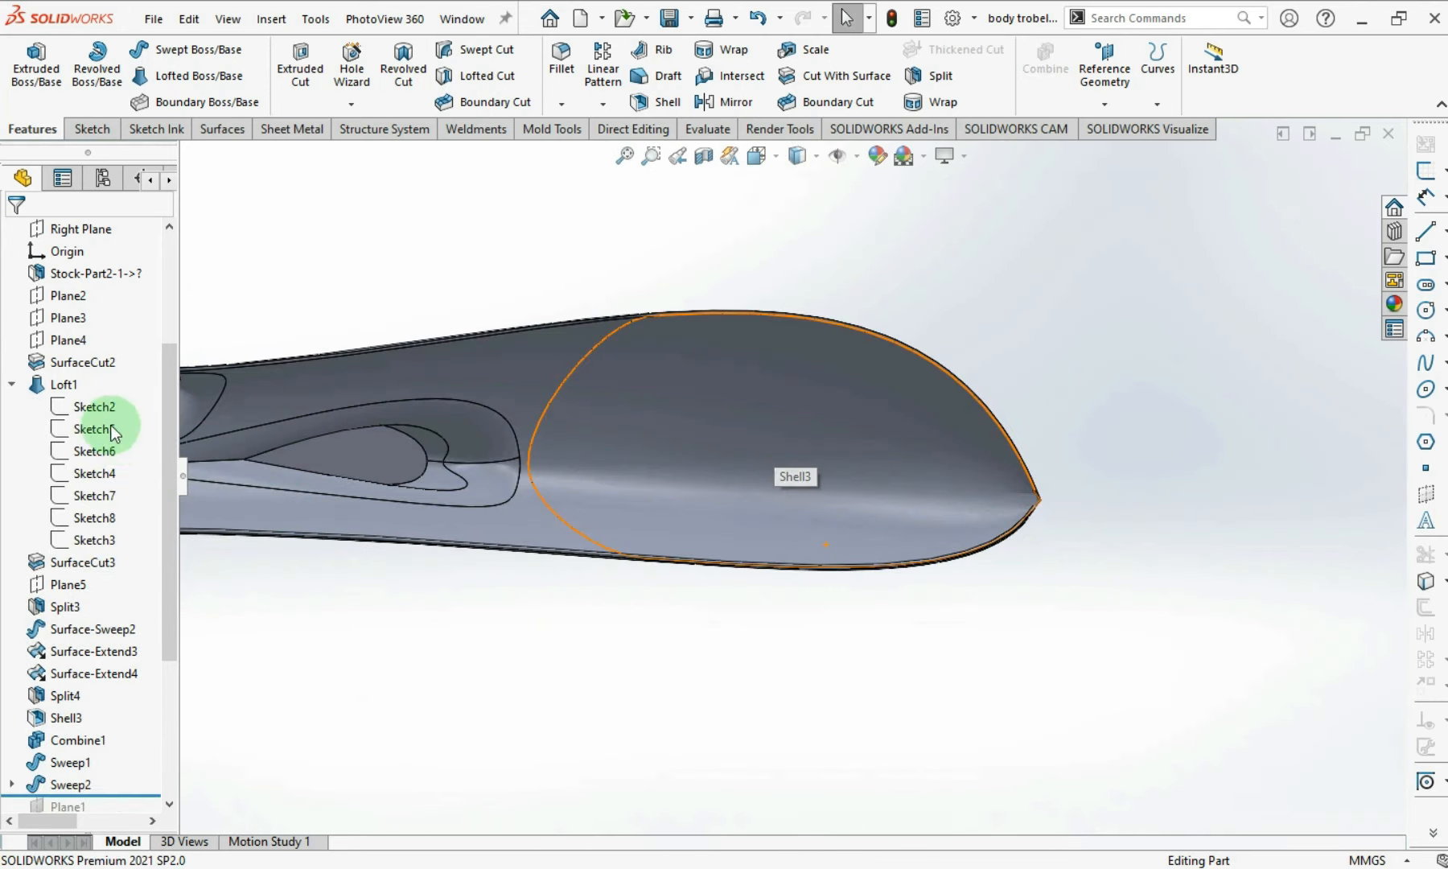
click(58, 411)
scroll(61, 499, up, 3)
scroll(57, 523, down, 1)
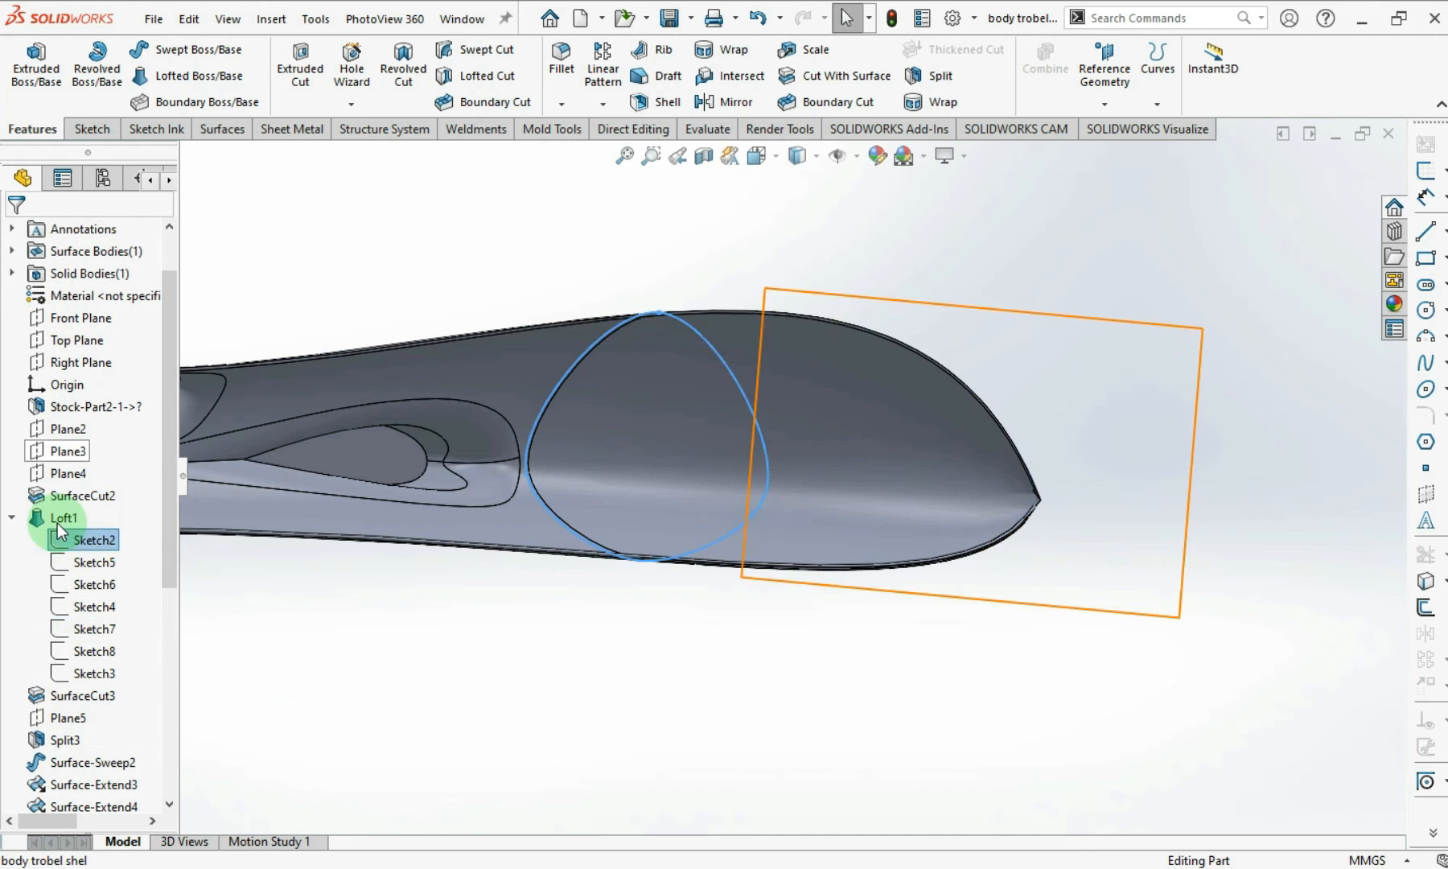
click(66, 629)
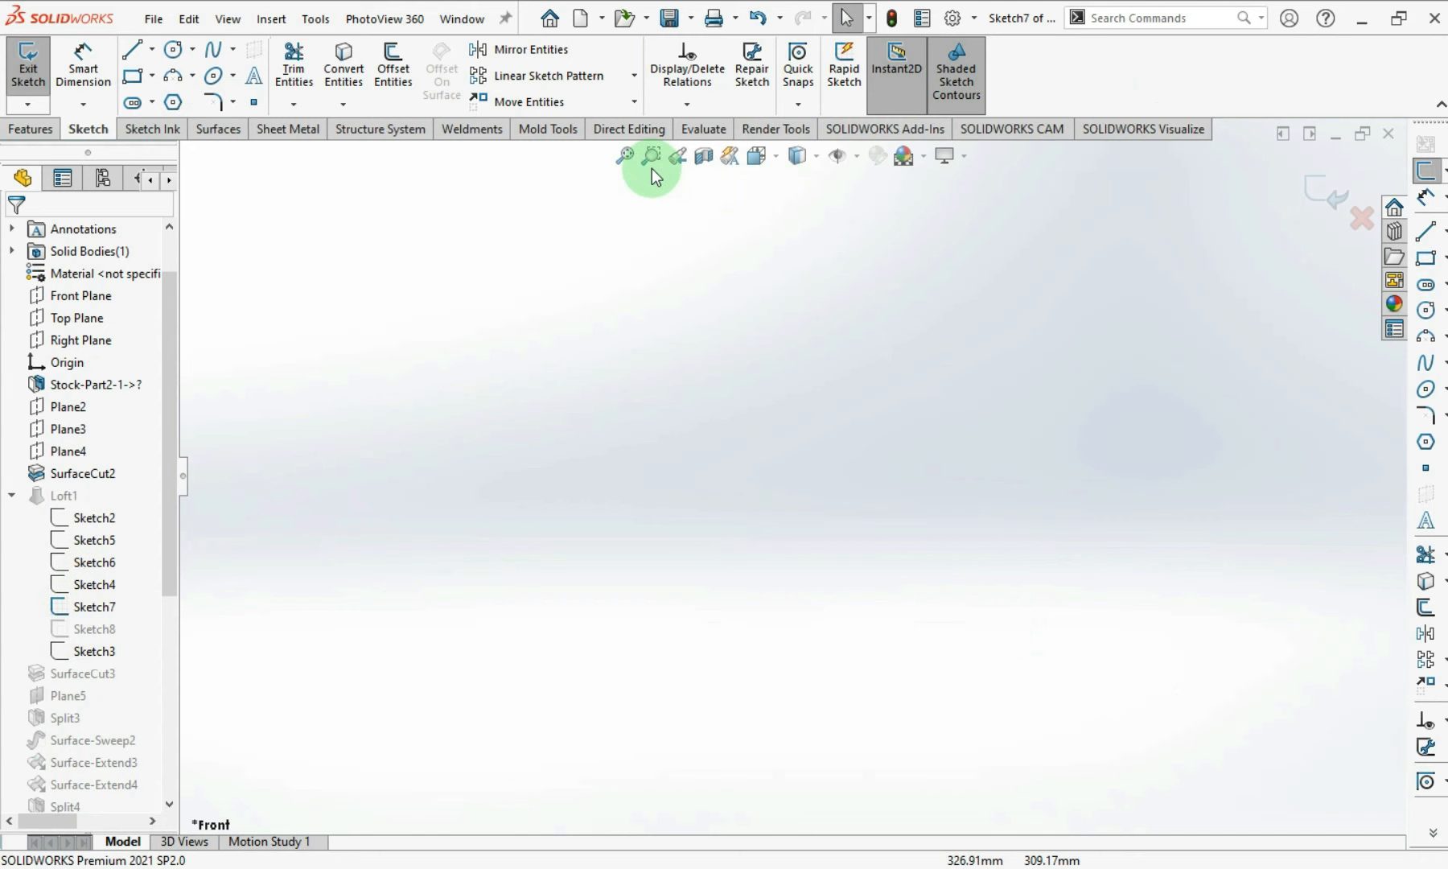
click(624, 157)
scroll(490, 464, down, 10)
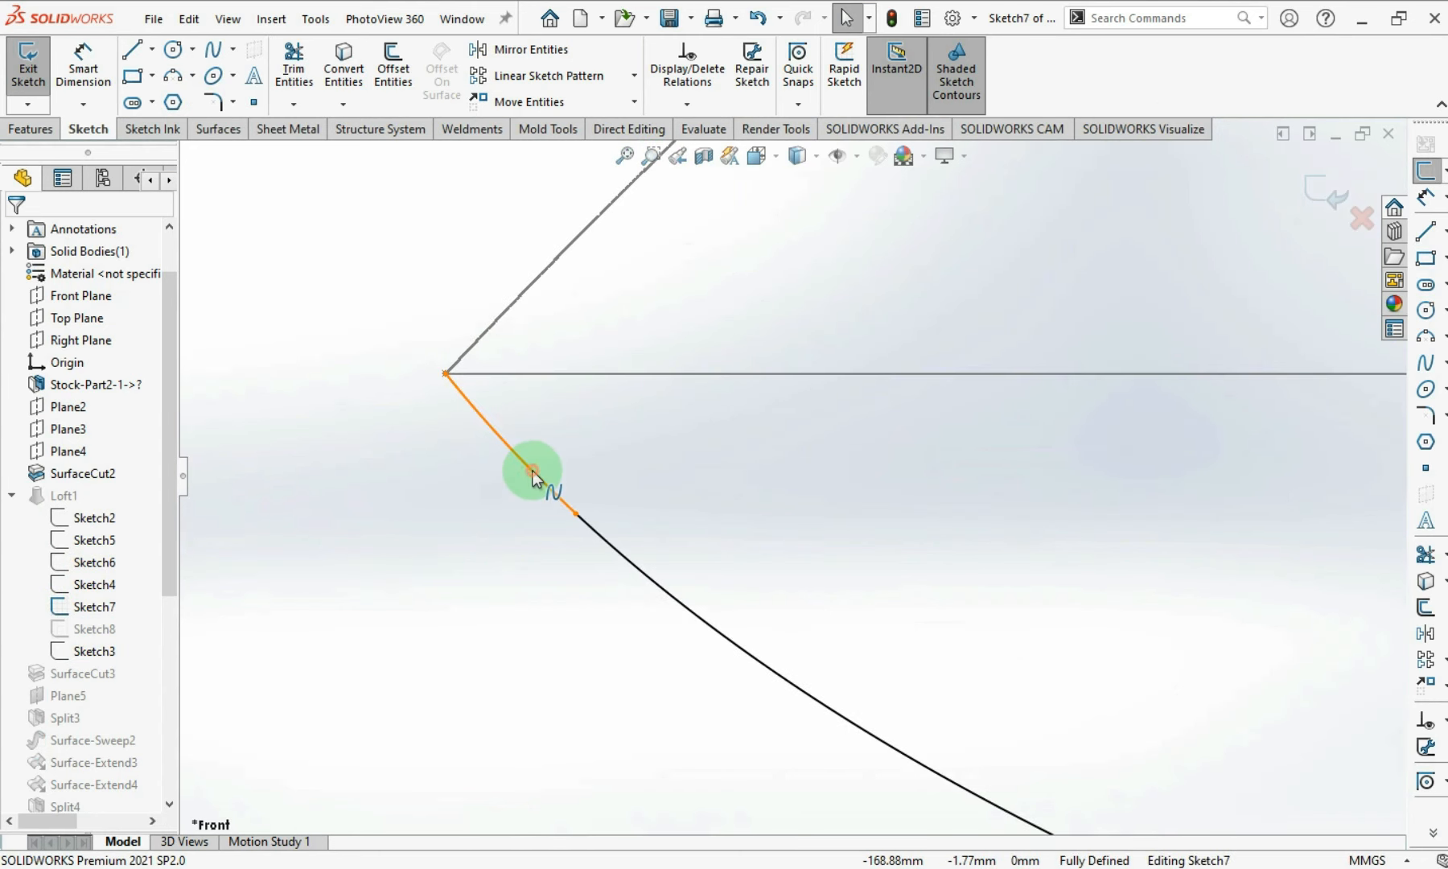
click(532, 470)
key(Delete)
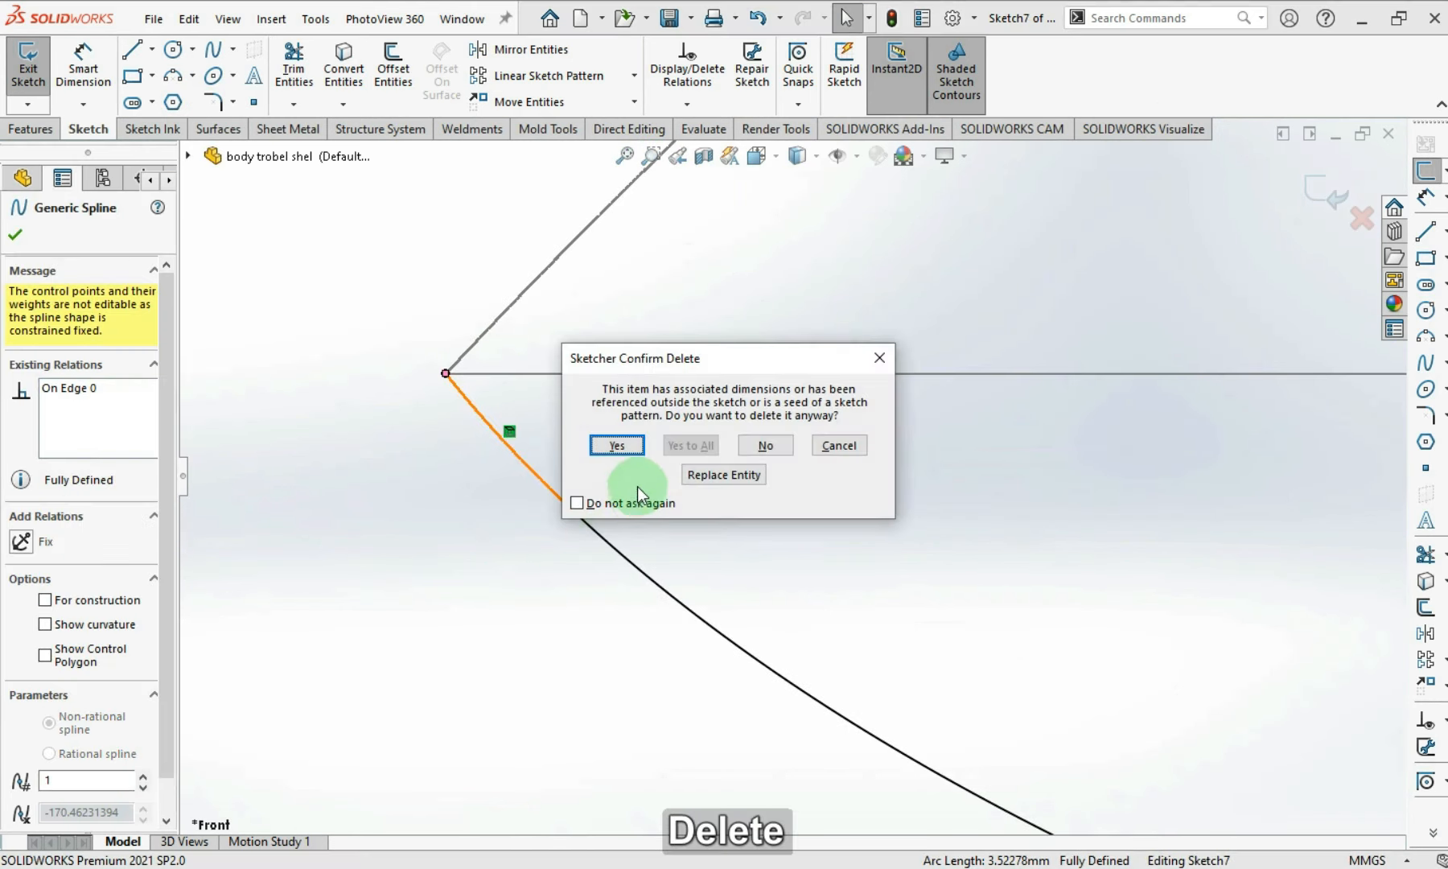
click(618, 445)
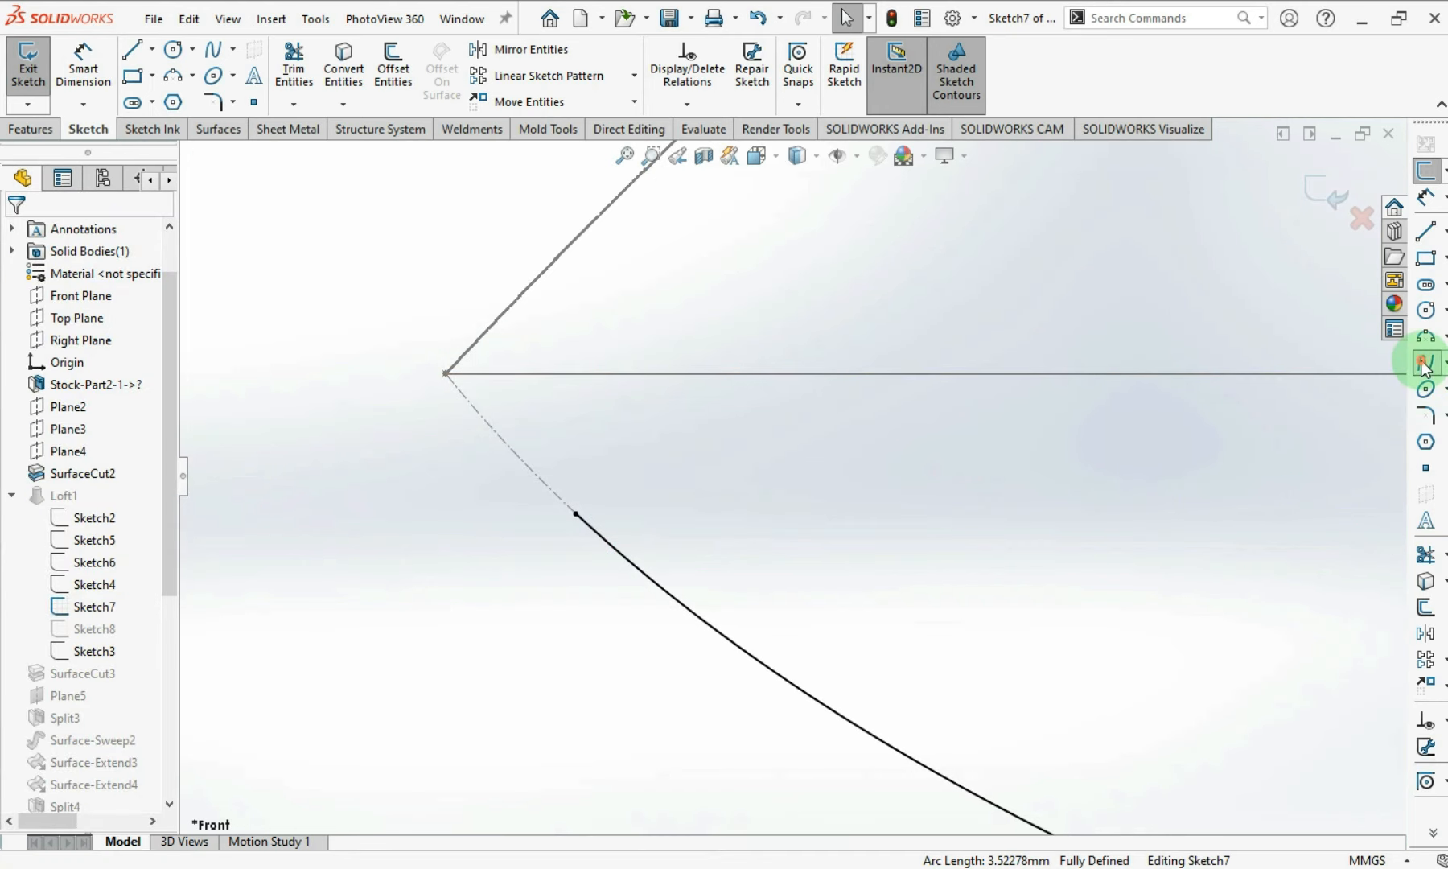
- Draw a straight two-point spline from the open end of the curve to the nose tip point and exit the sketch
click(1424, 363)
drag(576, 515, 445, 373)
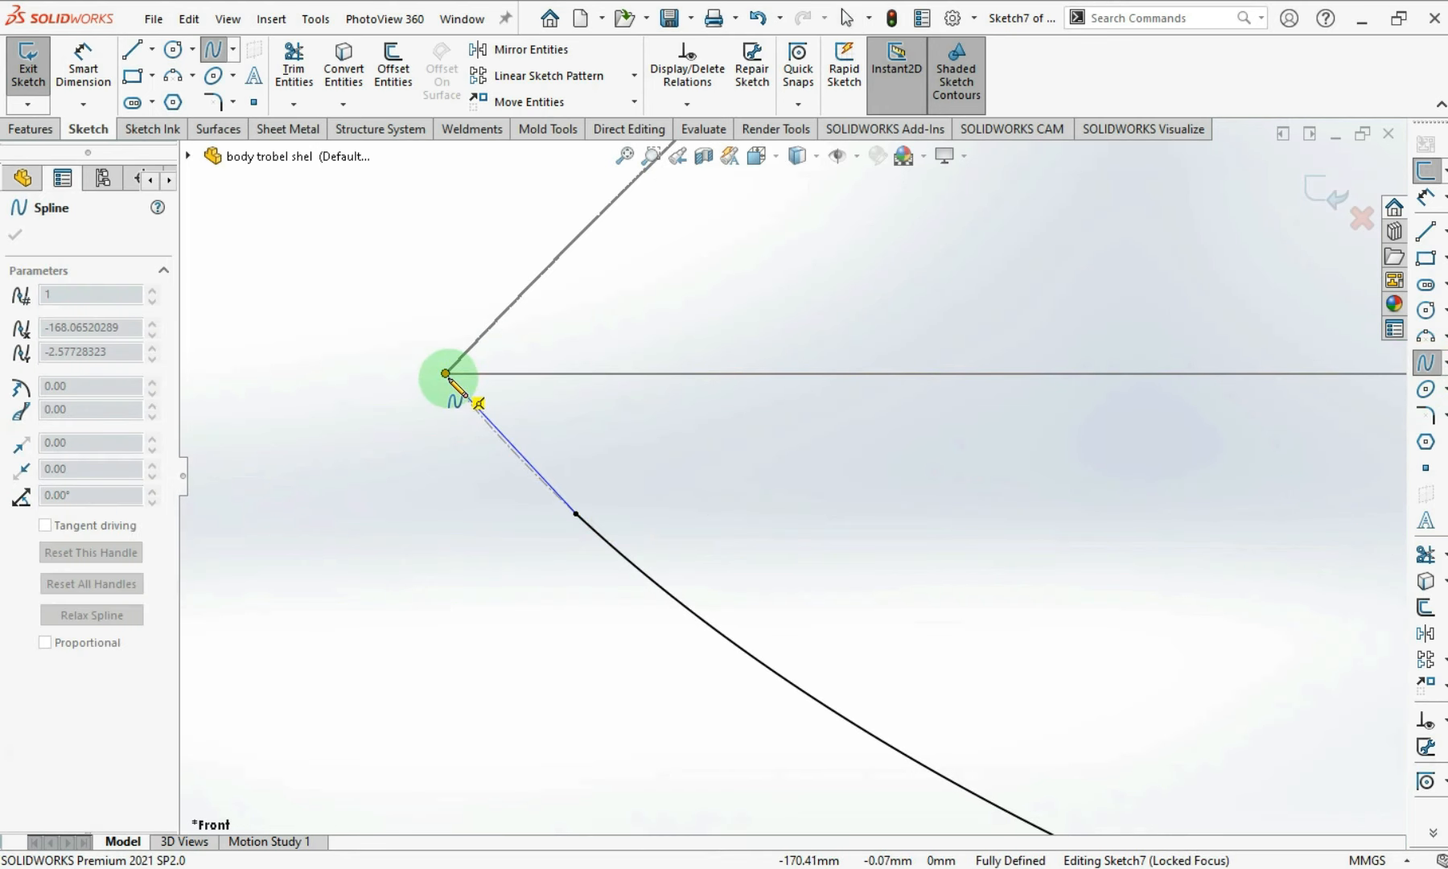
key(Escape)
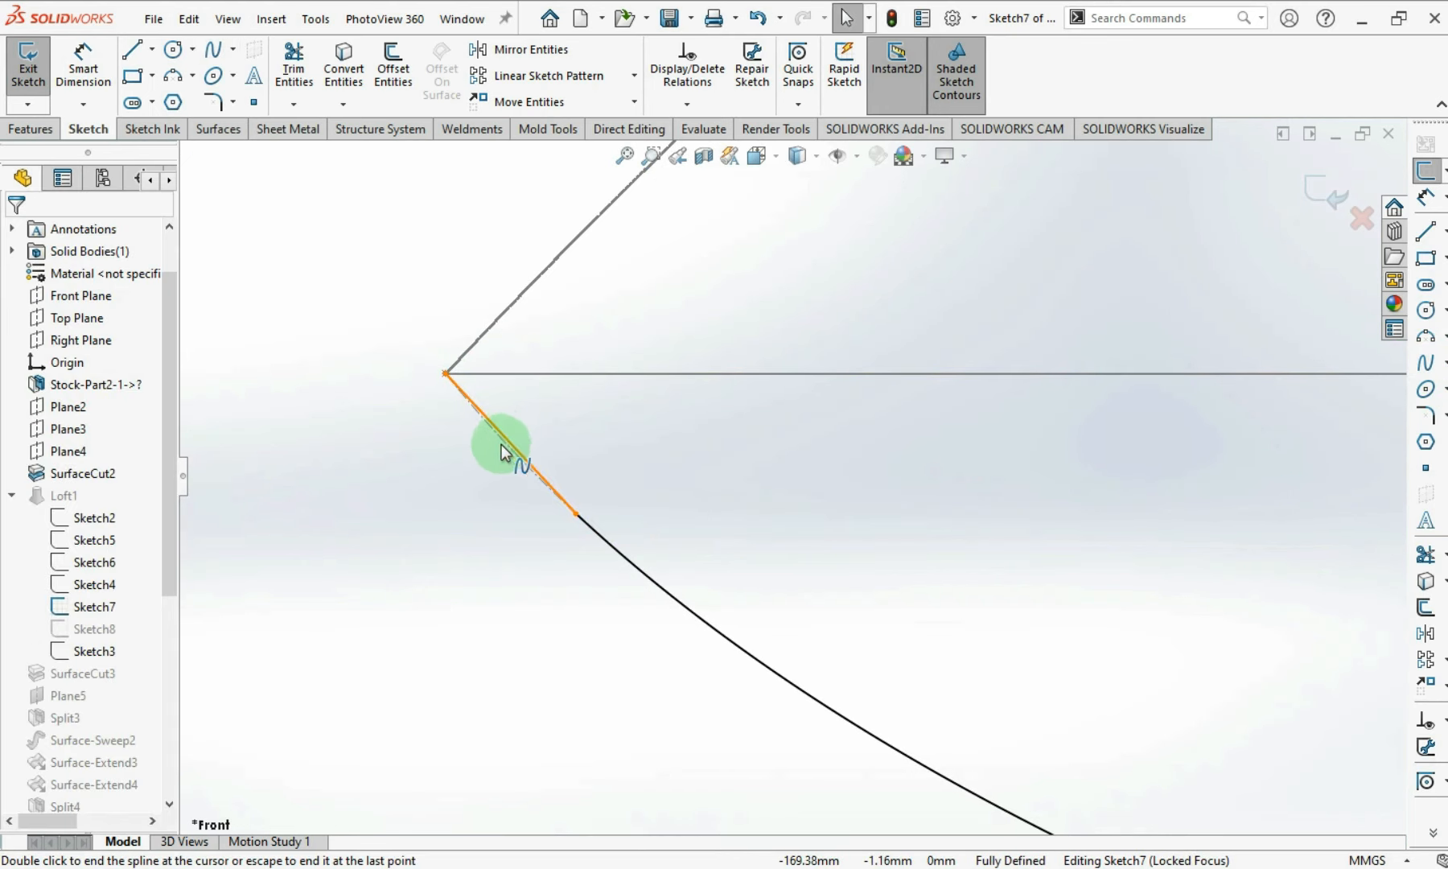
click(1326, 197)
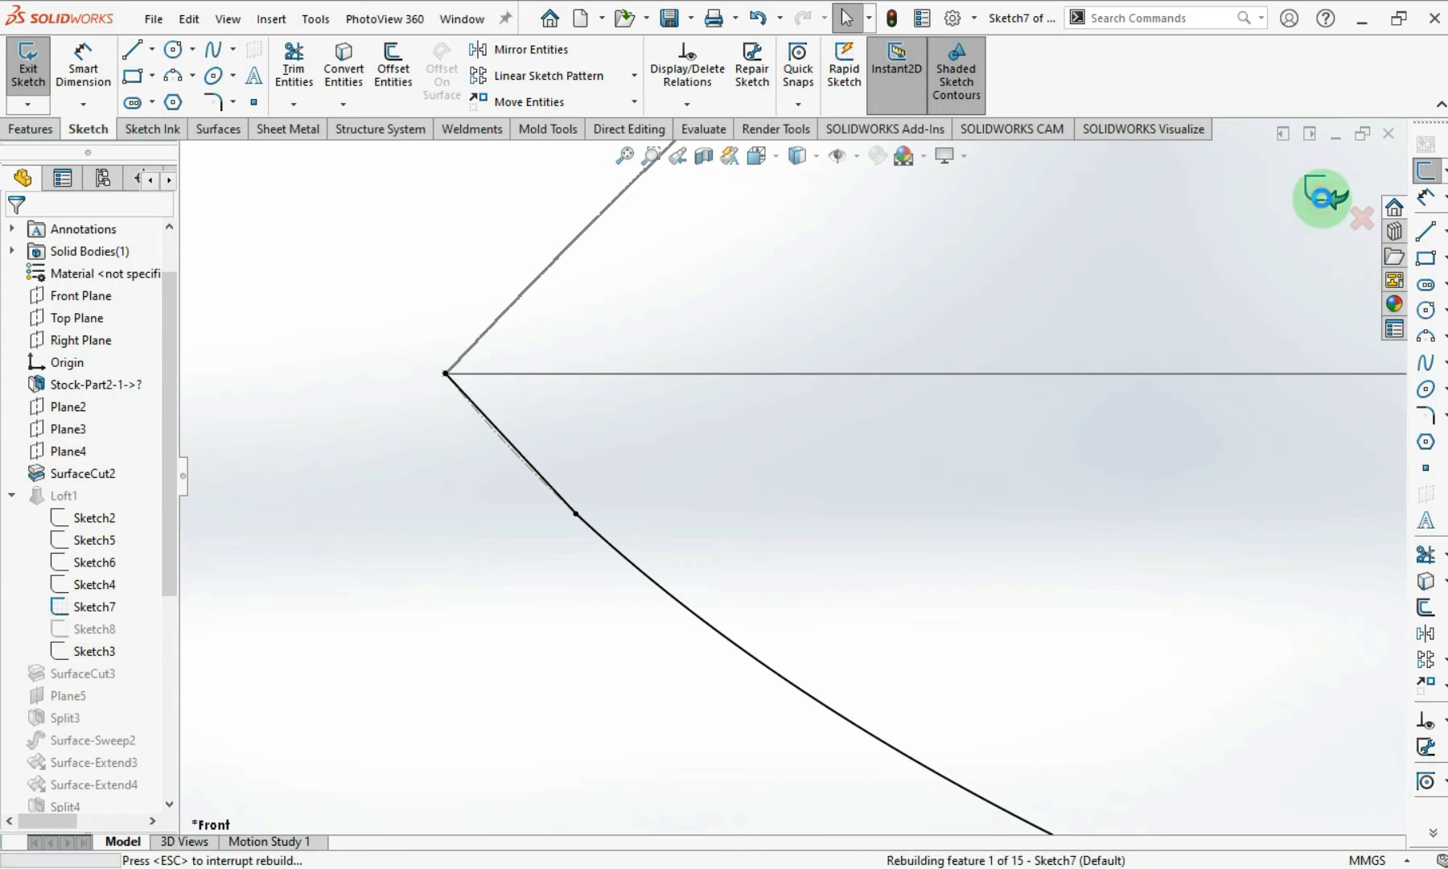
mouse_move(582, 540)
middle_down()
mouse_move(778, 483)
mouse_move(1115, 446)
mouse_move(1056, 448)
middle_up()
key(f)
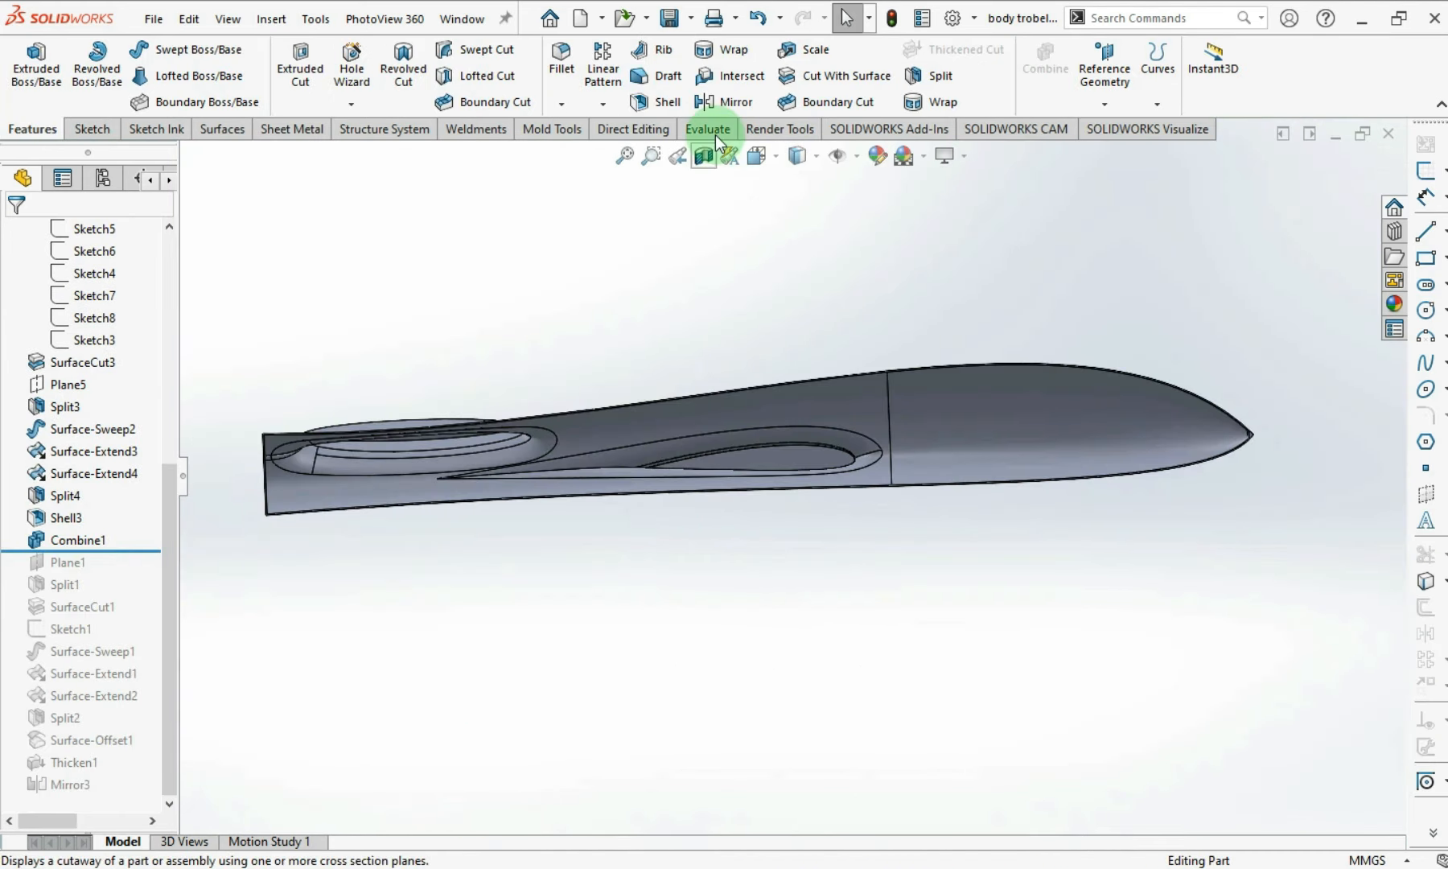
- Mirror the half body about the Front Plane with Merge solids enabled
click(713, 105)
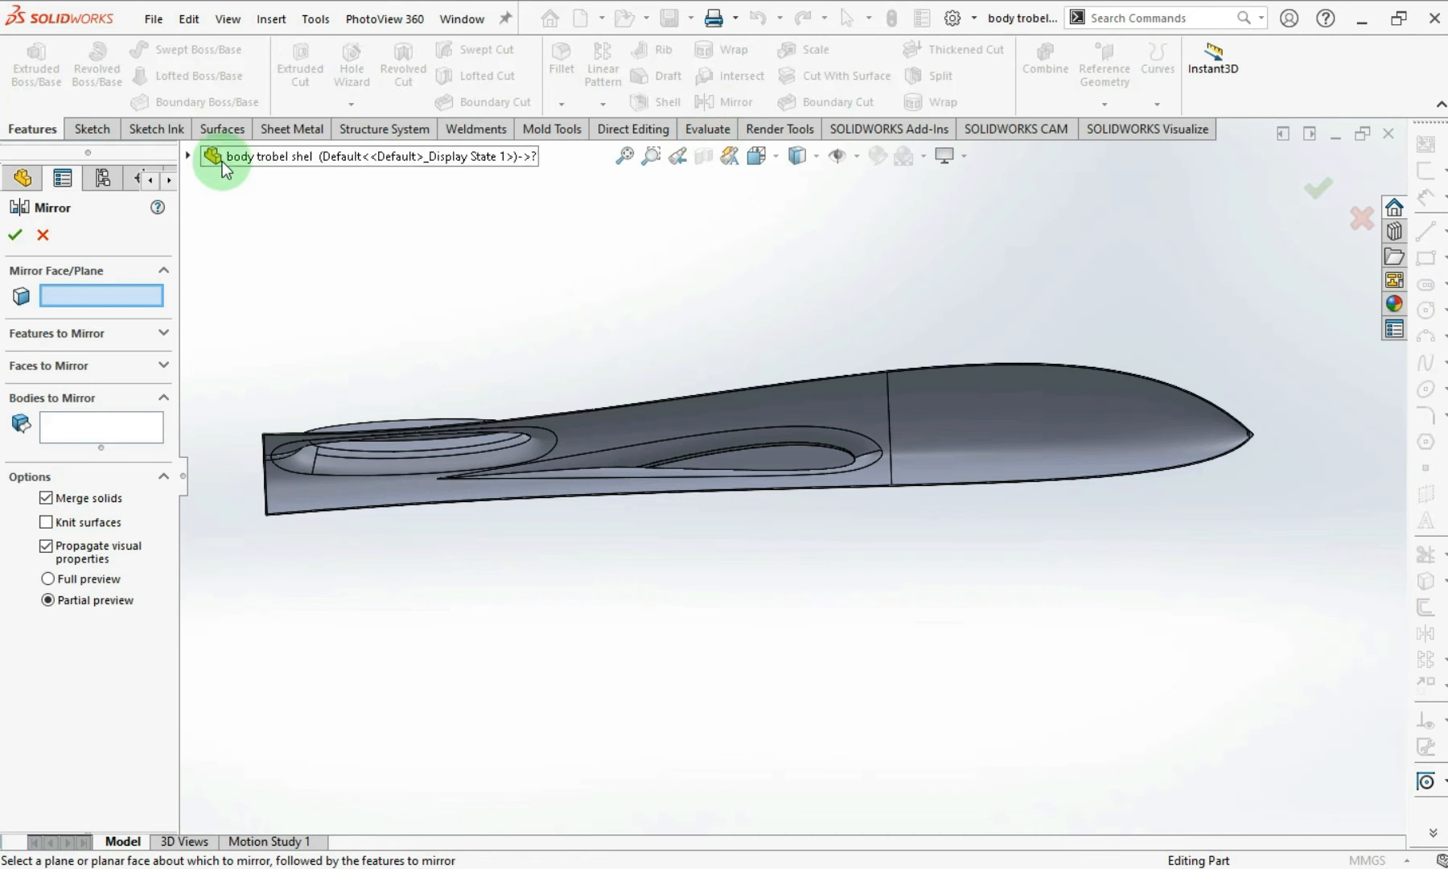
click(190, 155)
click(243, 314)
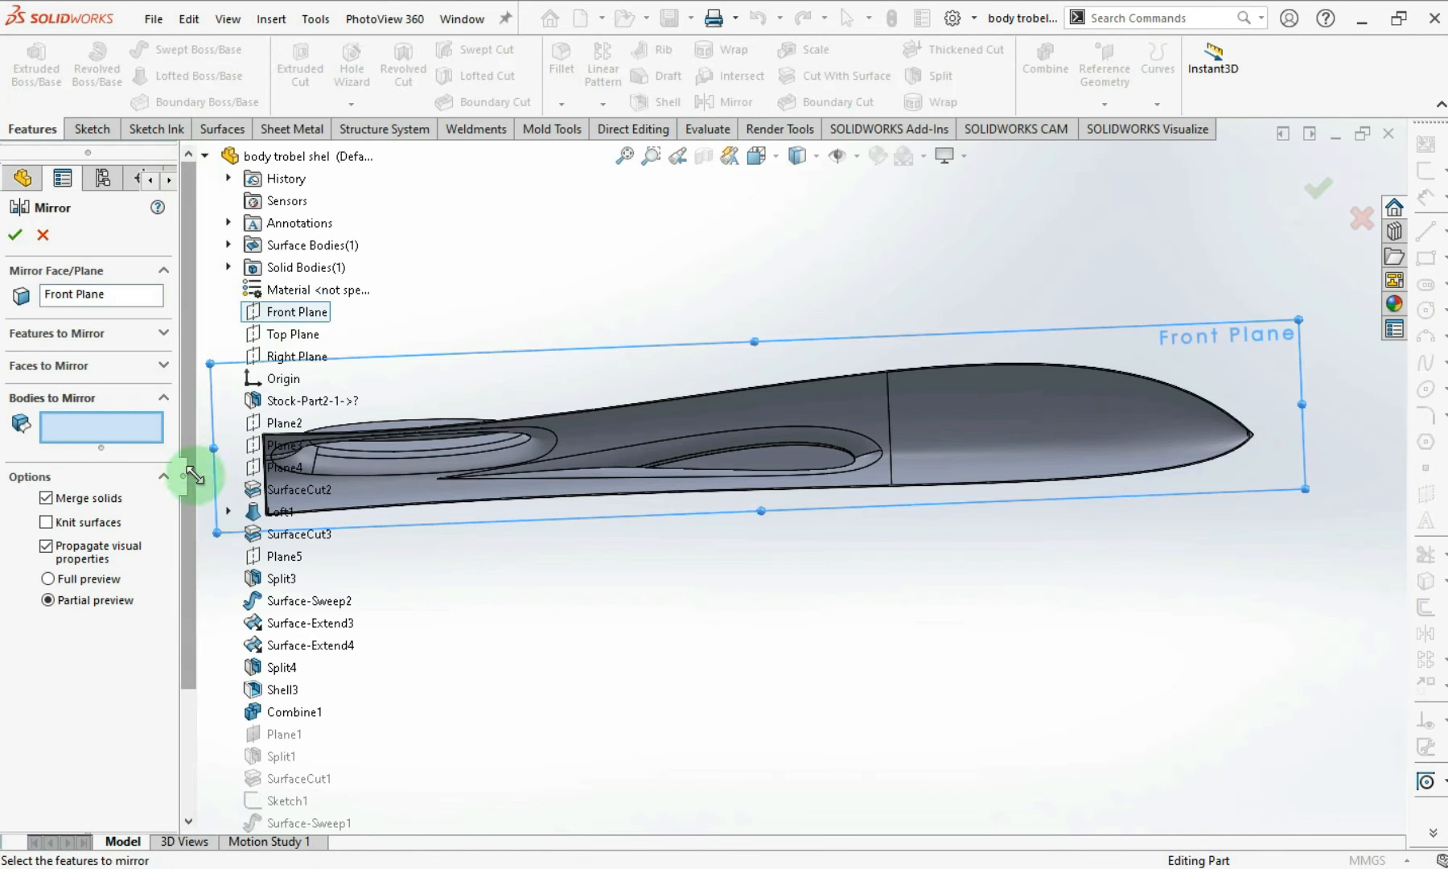
click(1046, 467)
click(1304, 211)
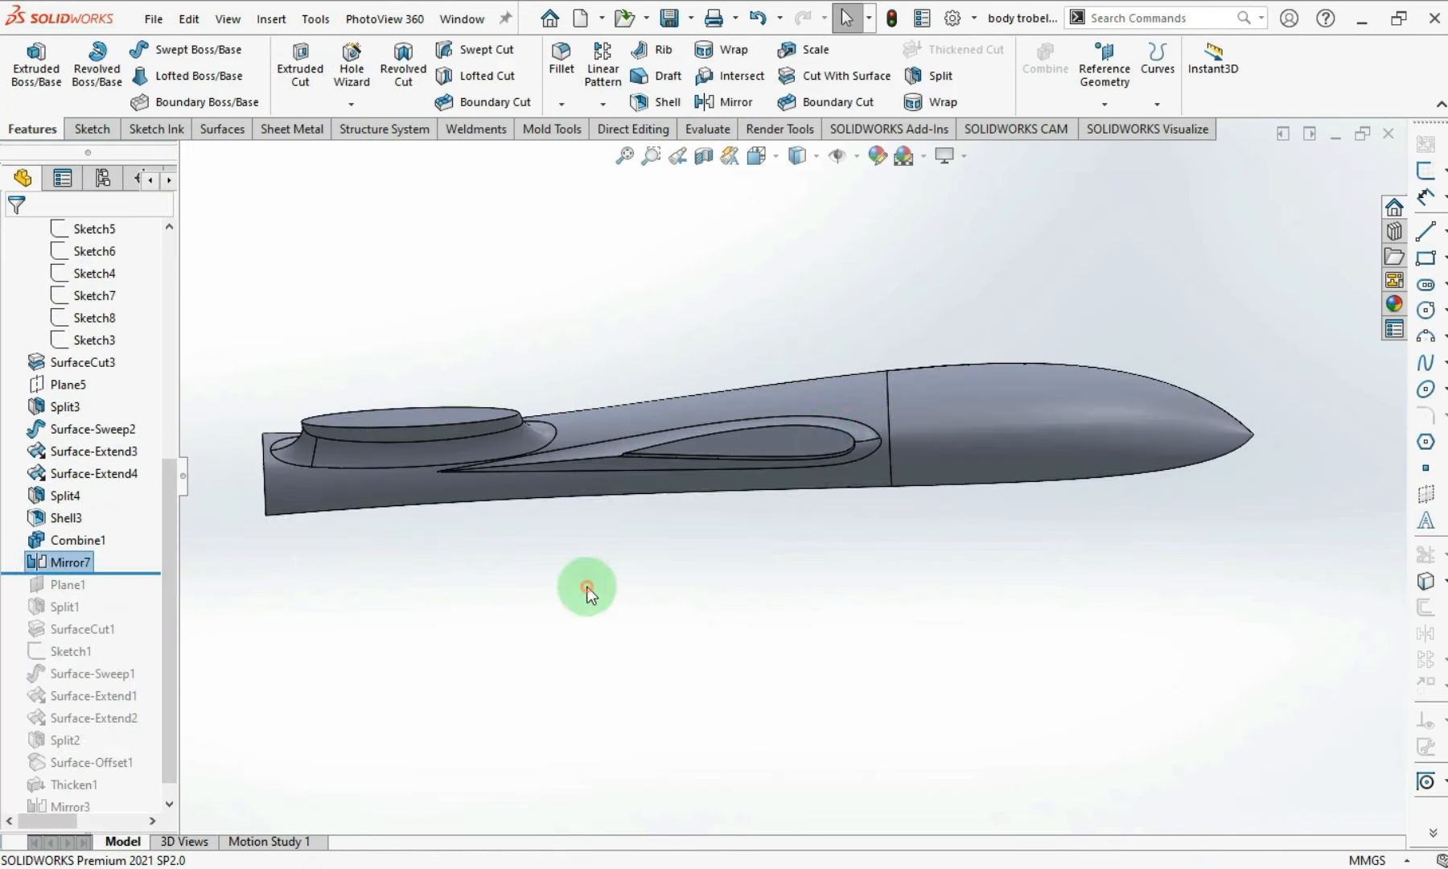
- Display the mirrored body with hidden lines visible and inspect it from the opposite side
middle_drag(815, 420, 857, 419)
click(819, 159)
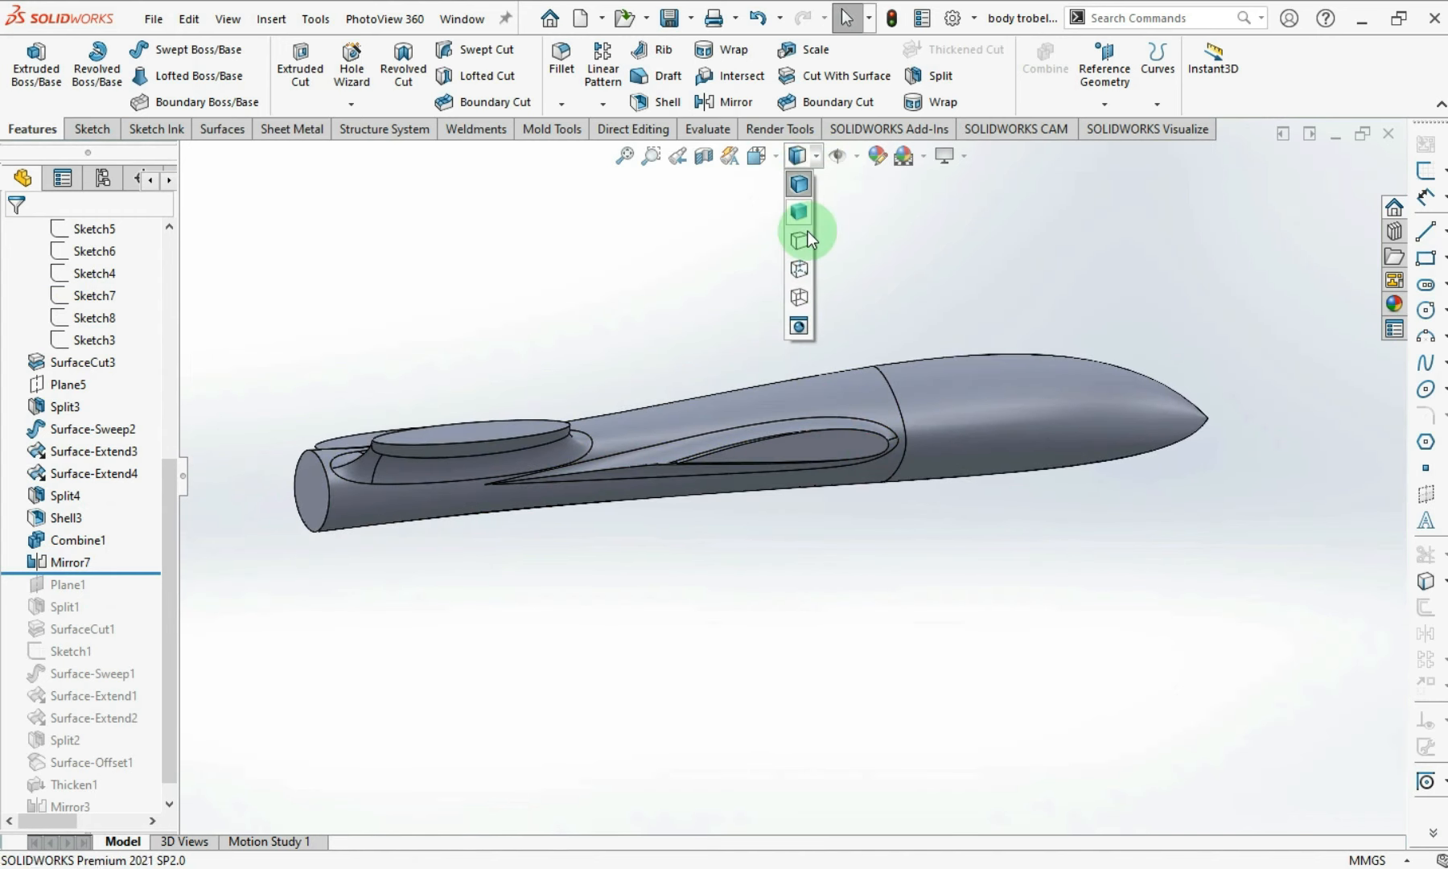
click(805, 266)
middle_drag(643, 342, 982, 366)
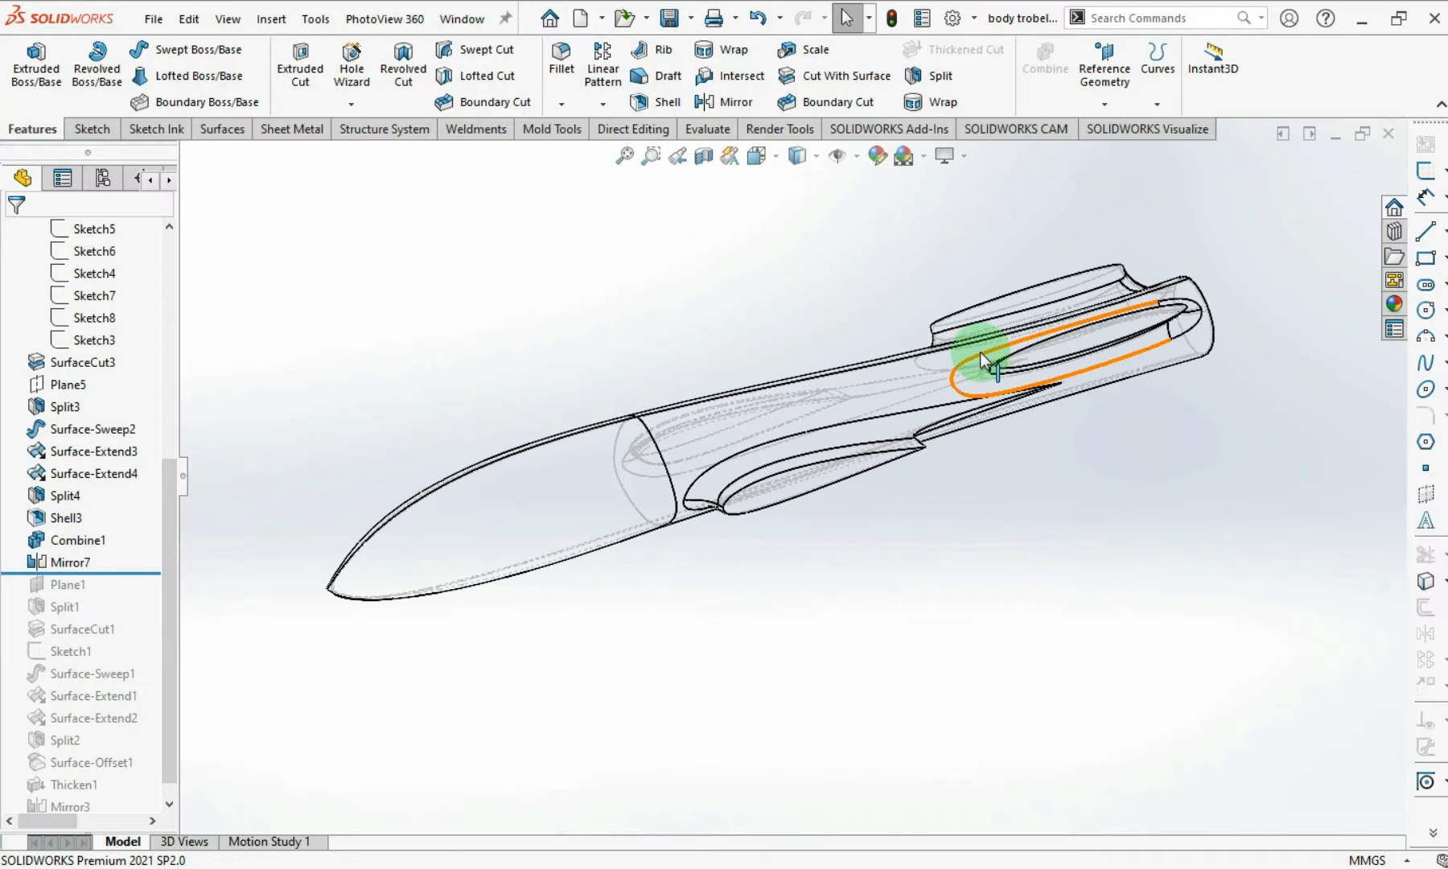